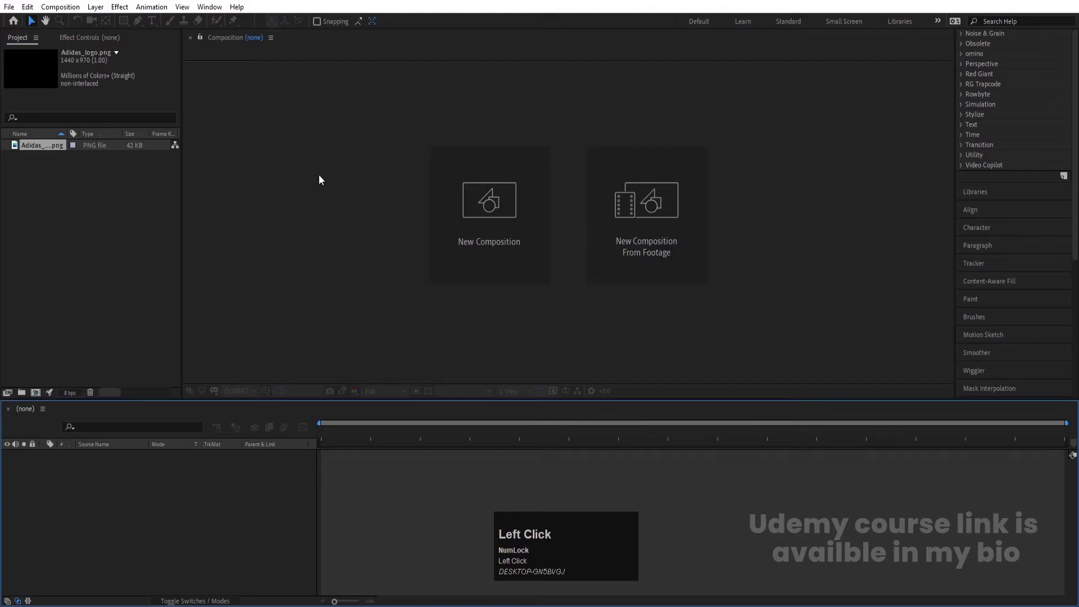
Step: Start a new composition named 'Main Animation' with a width of 1920
click(532, 262)
text(Main Animation)
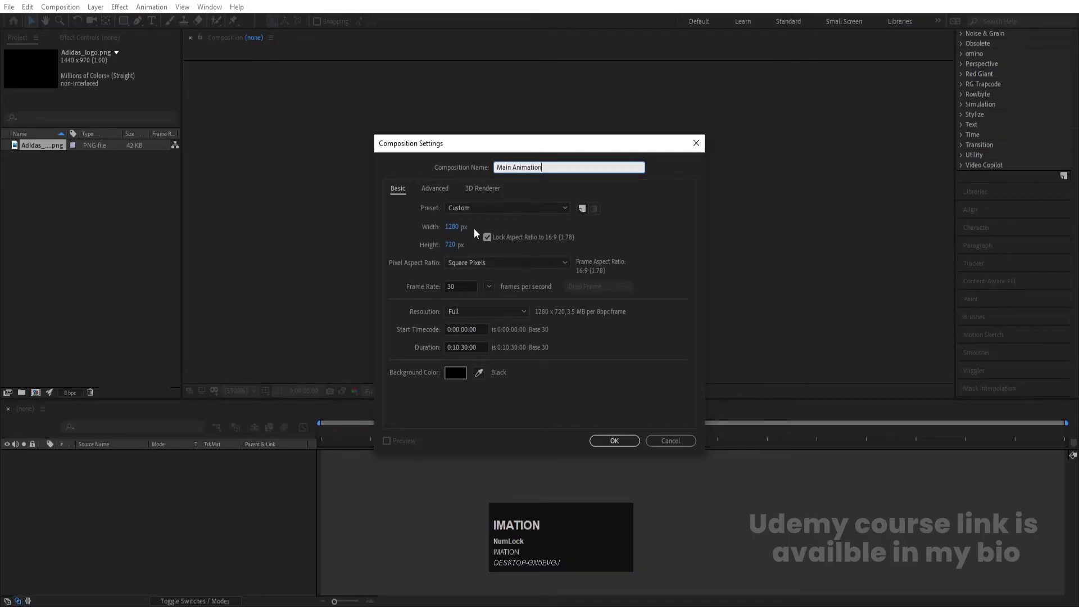
click(452, 226)
text(19202)
key(BackSpace)
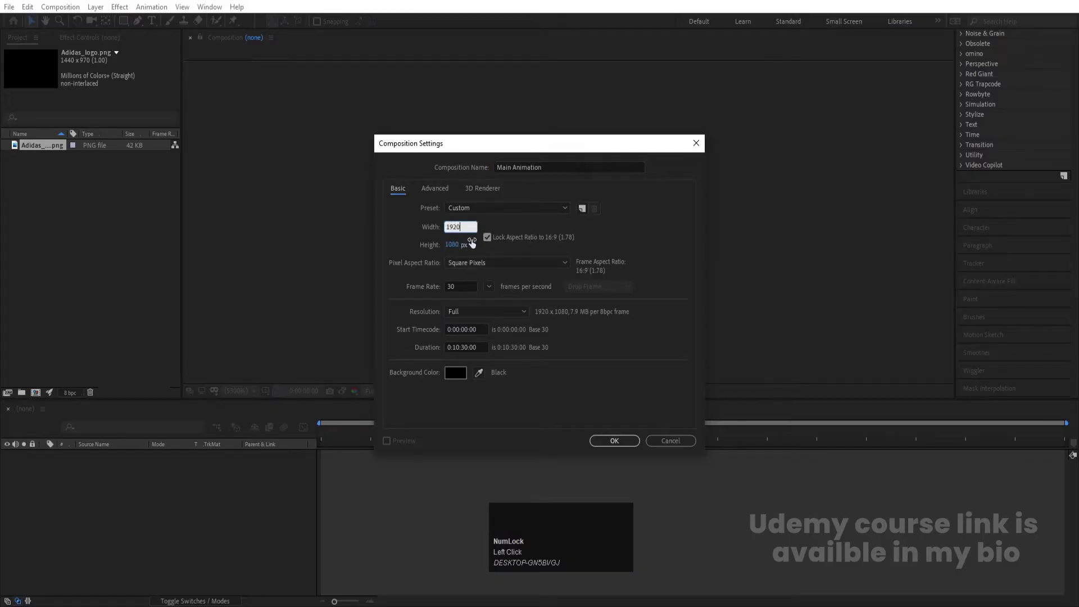
click(529, 286)
key(Num_Lock)
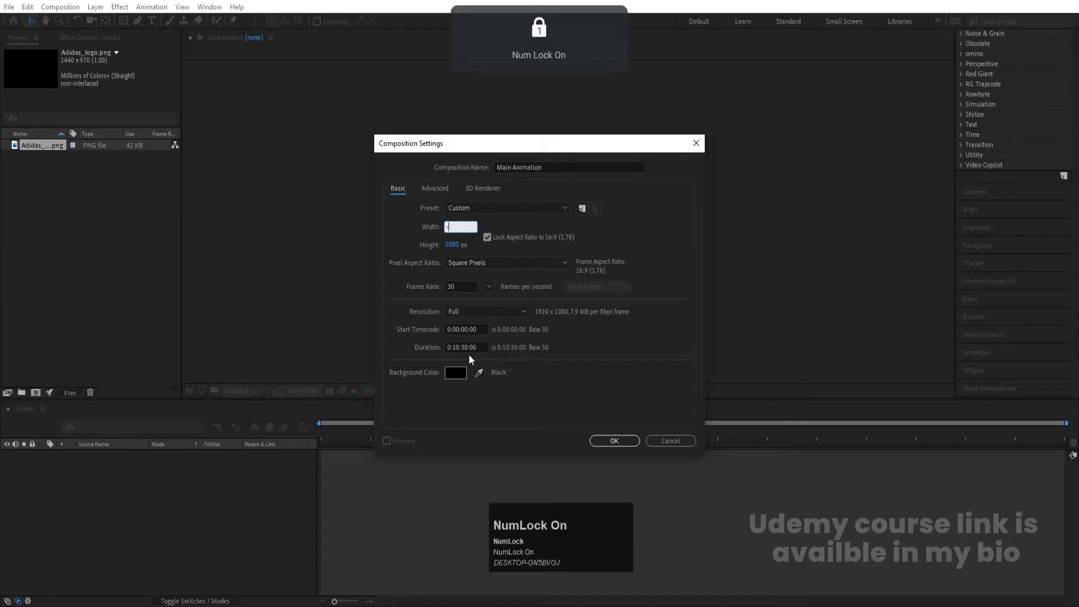
text(4)
Step: Set a 0:00:30:00 duration and black background, then create the composition
click(456, 348)
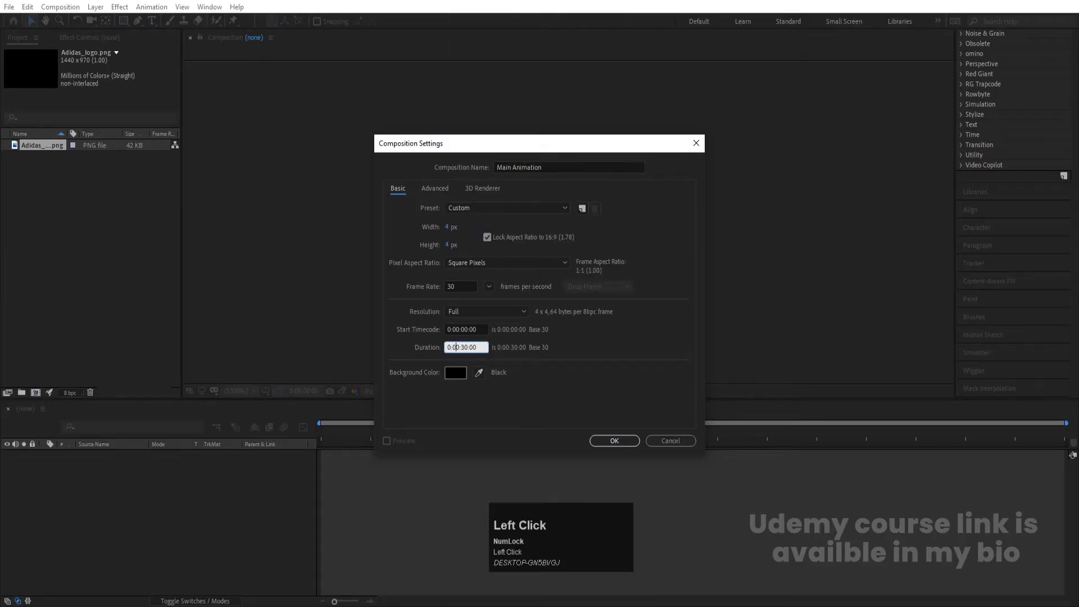
click(447, 228)
text(1920)
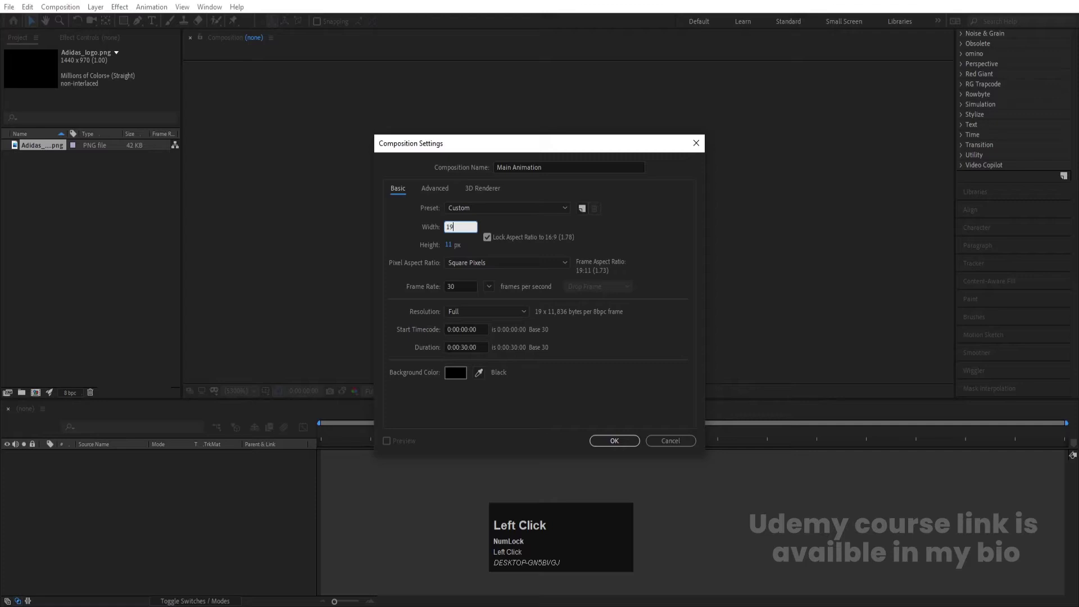
click(456, 374)
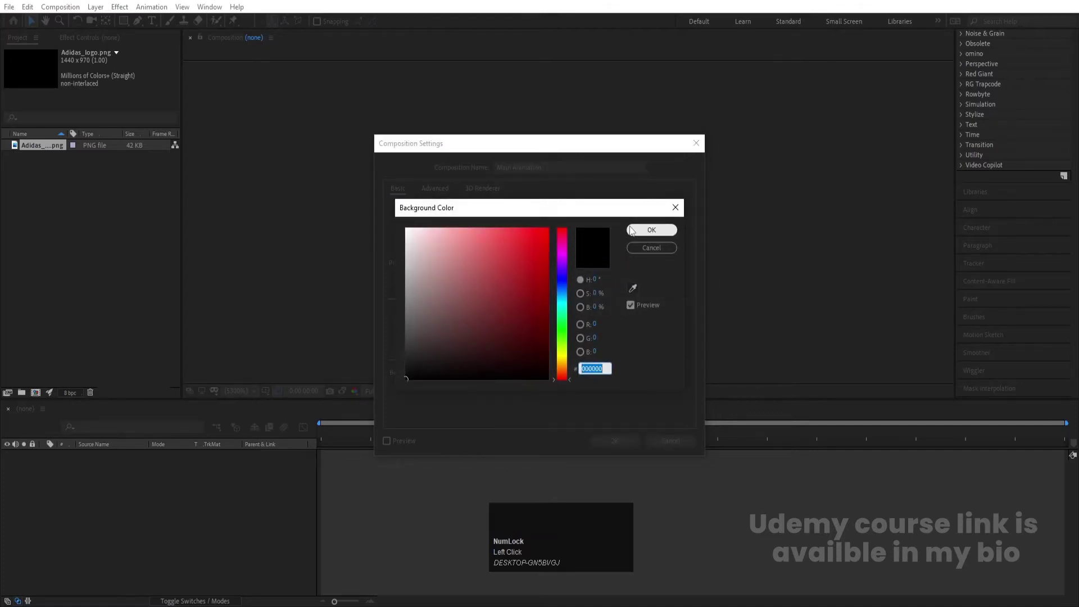
click(651, 230)
click(614, 441)
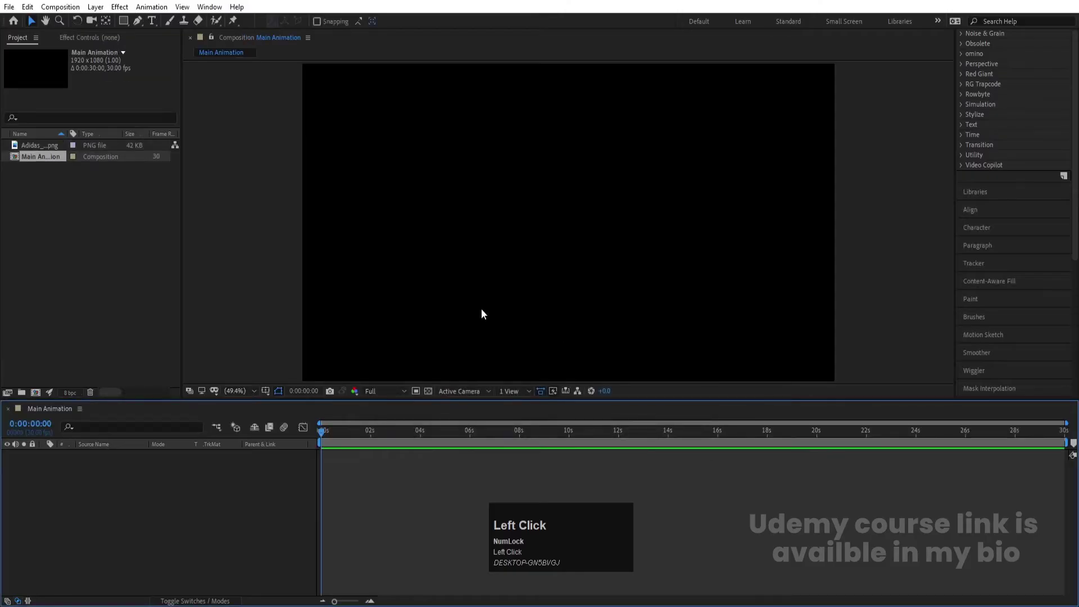
Step: Turn on the Title/Action Safe guide overlay in the composition viewer
click(266, 390)
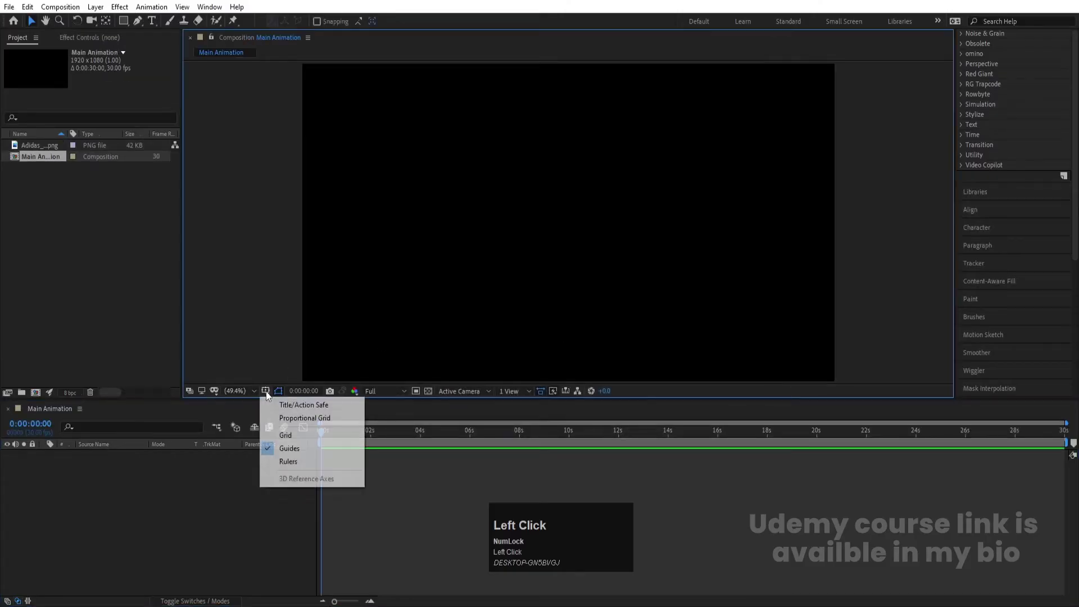
click(302, 404)
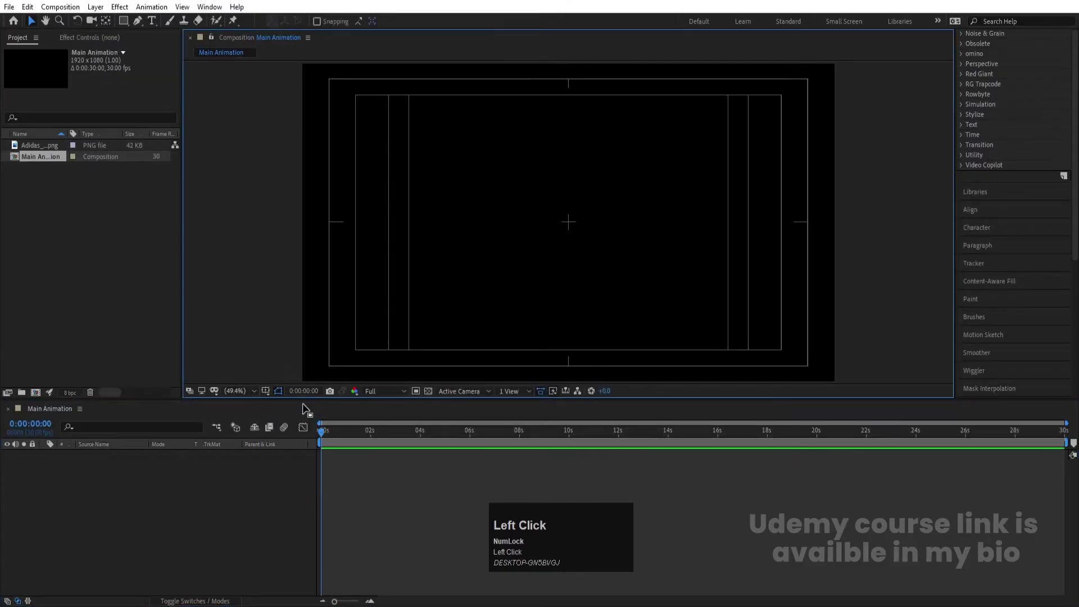
click(231, 471)
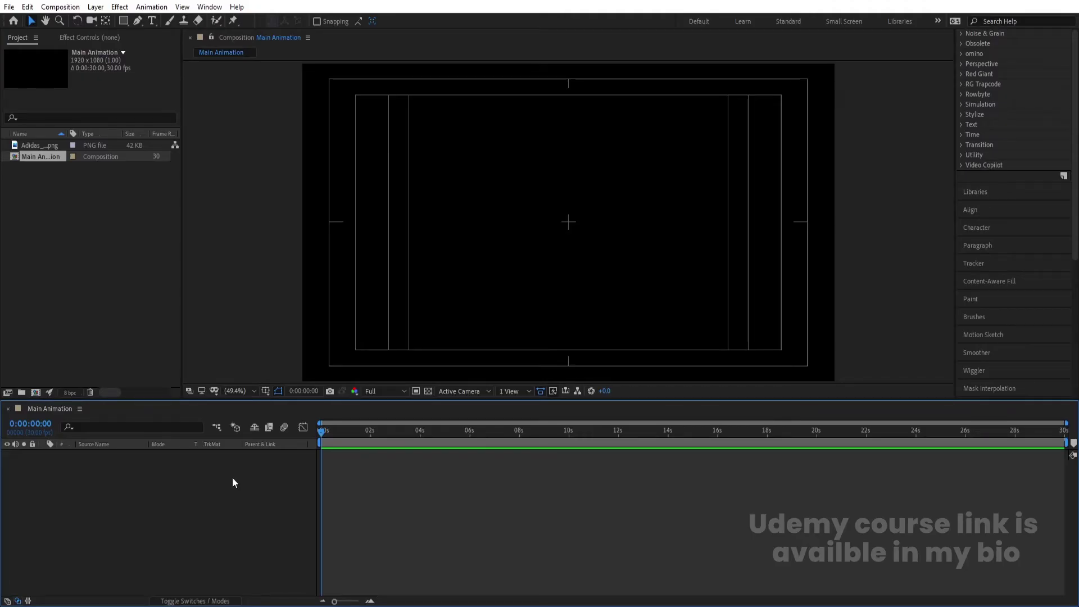
Step: Add a full-size black solid, Black Solid 1, and lock it
key(ctrl+y)
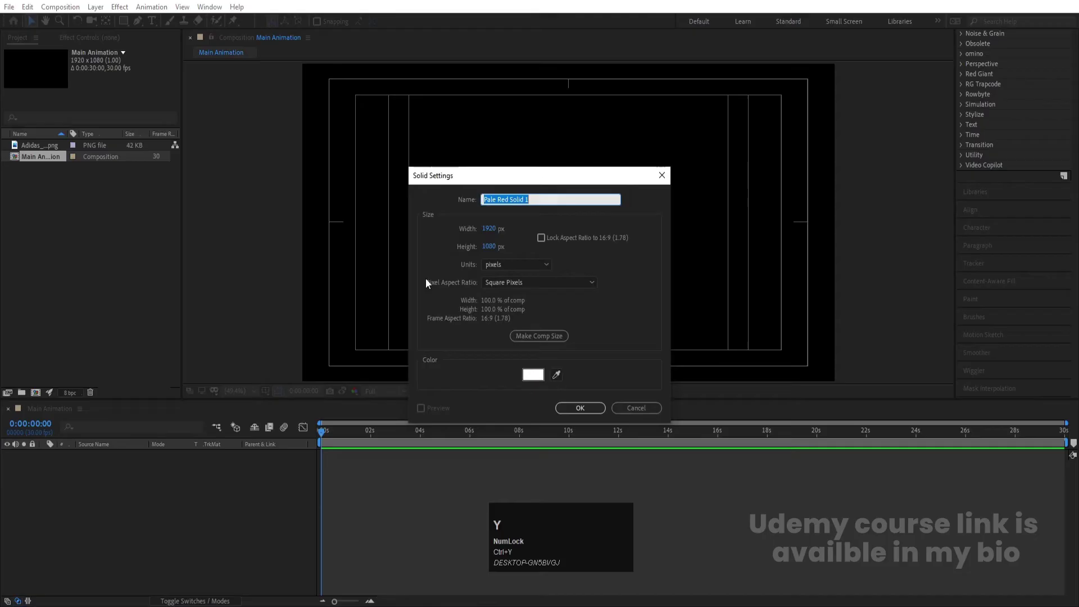
click(531, 378)
drag(508, 304, 401, 418)
click(644, 228)
click(579, 408)
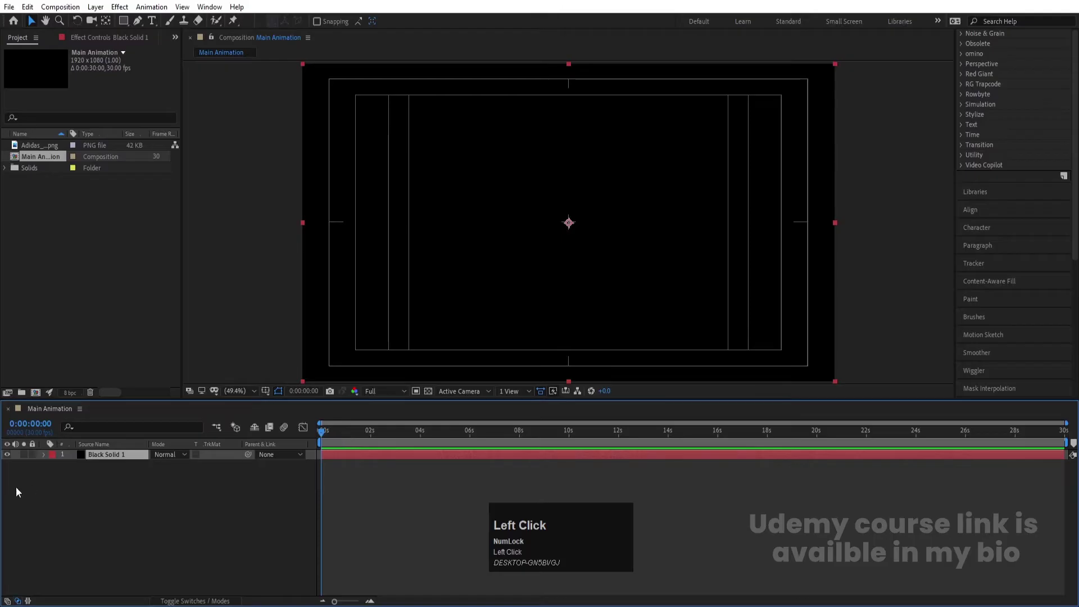
click(33, 456)
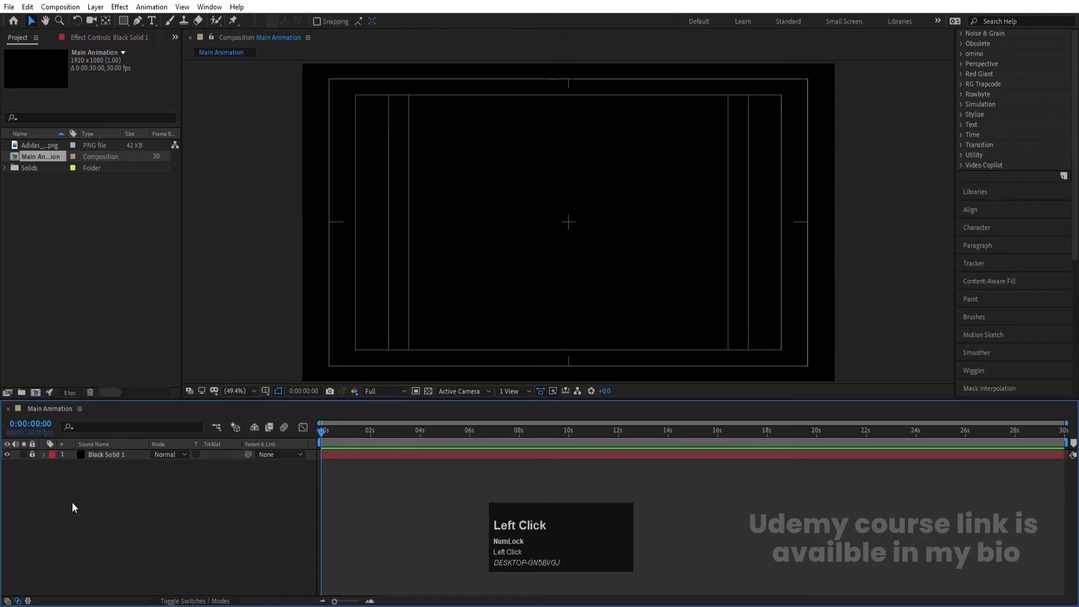
click(124, 25)
Step: Draw a white-filled, strokeless circle with the Ellipse tool
click(161, 45)
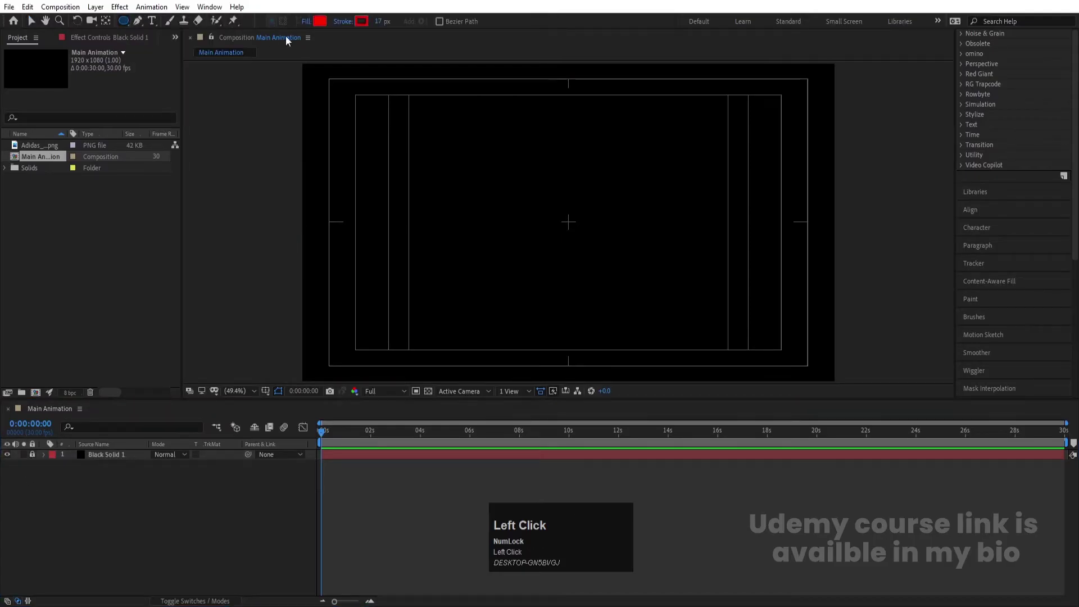
click(343, 21)
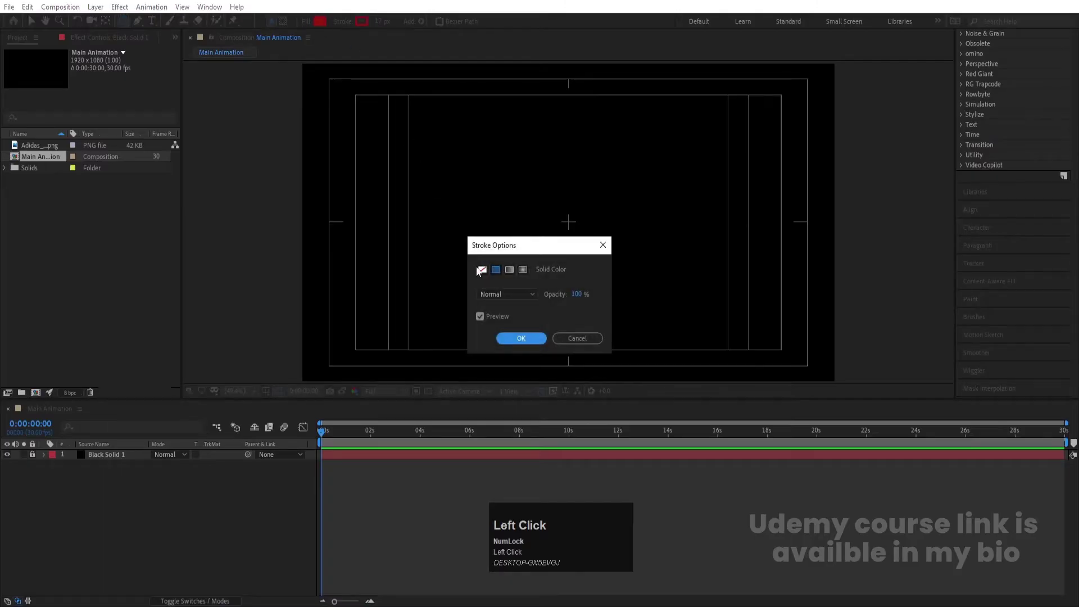
click(482, 269)
click(520, 338)
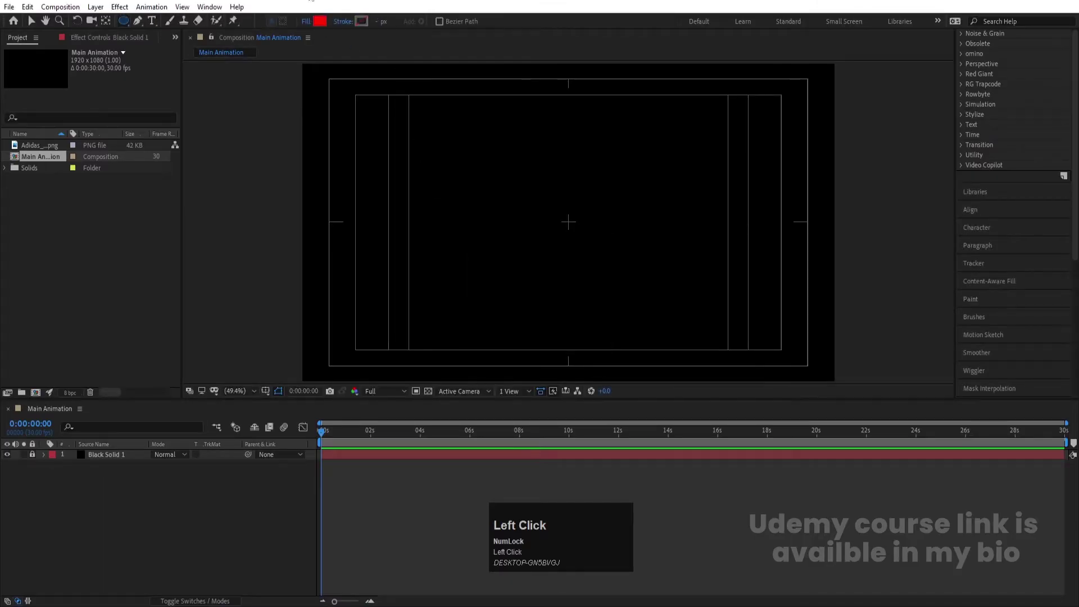
click(322, 21)
drag(404, 225, 378, 205)
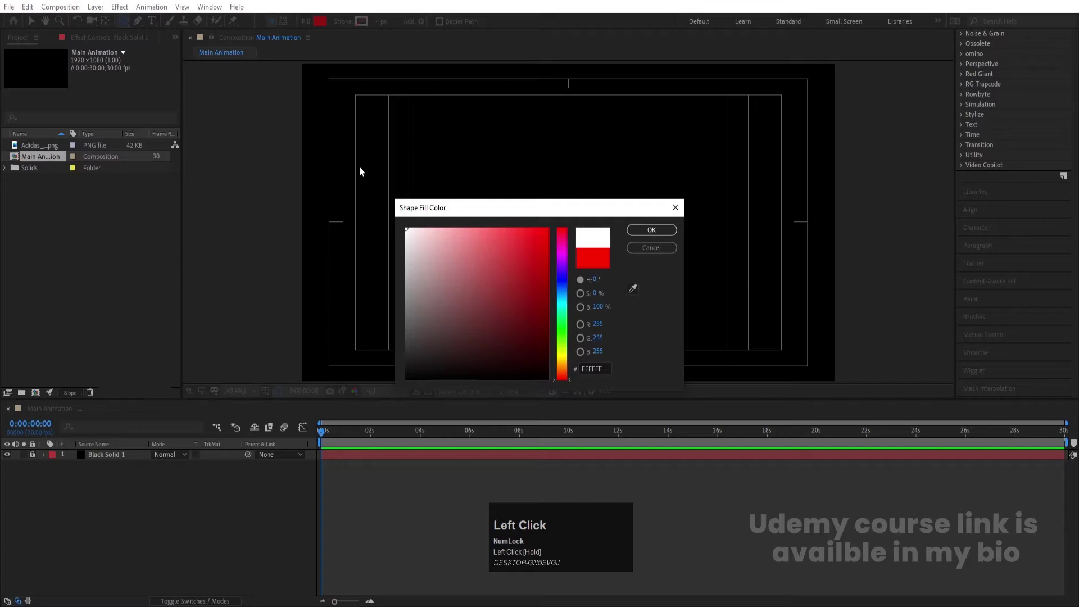
key(Return)
drag(497, 156, 618, 281)
Step: Centre Shape Layer 1's anchor point, then align the circle horizontally and vertically to the comp
click(107, 456)
key(ctrl)
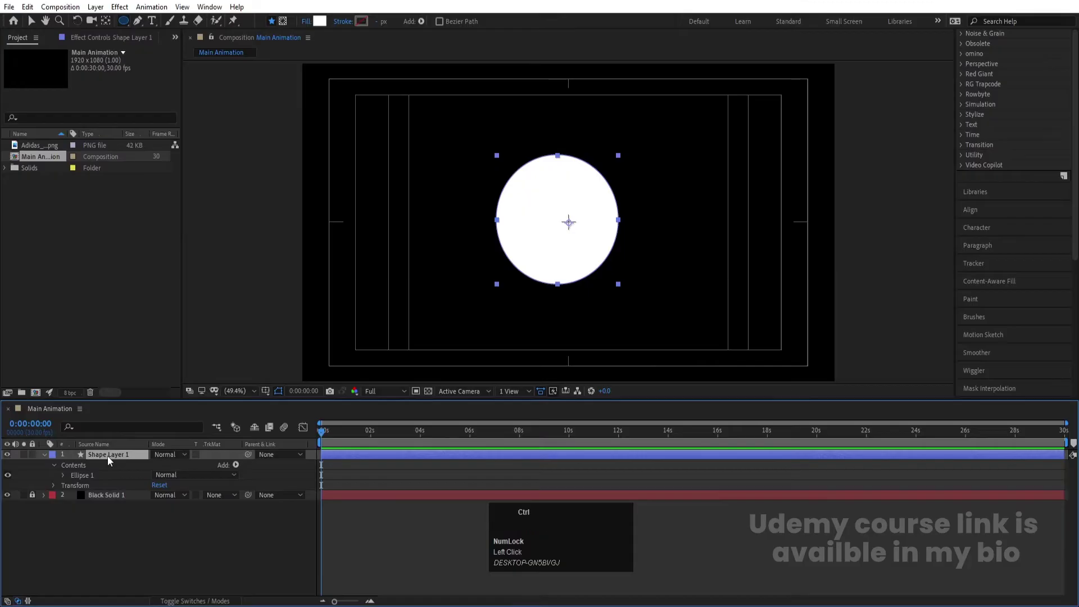
key(ctrl+alt+Home)
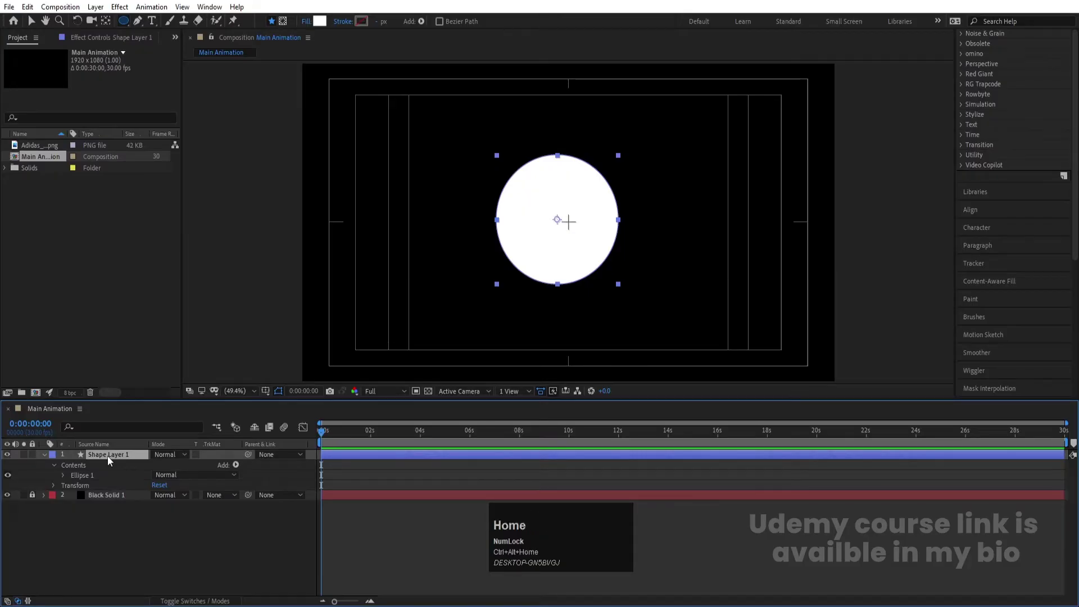
click(982, 212)
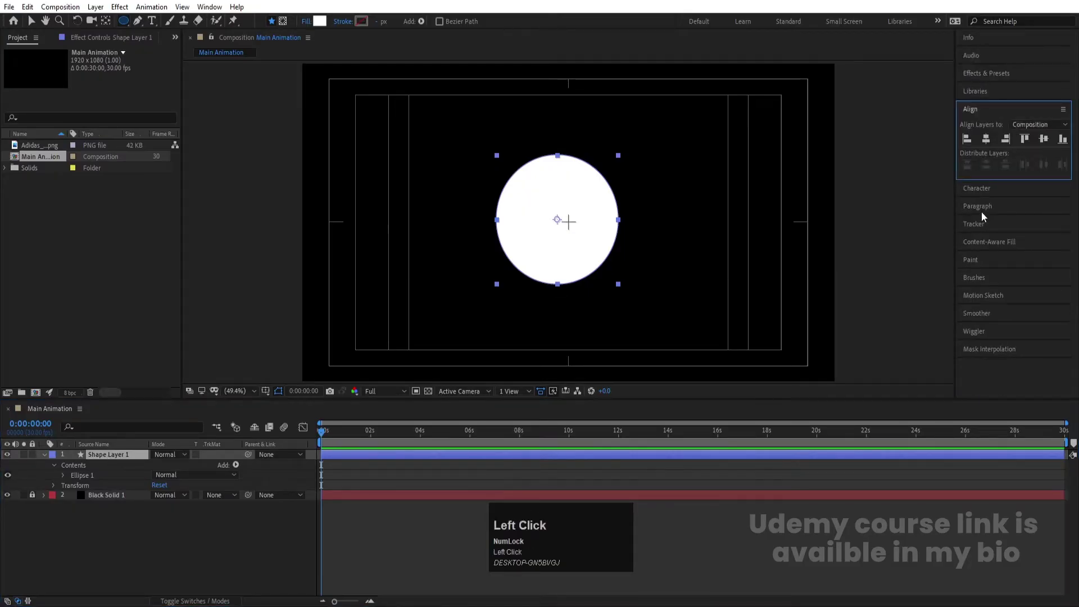
click(993, 137)
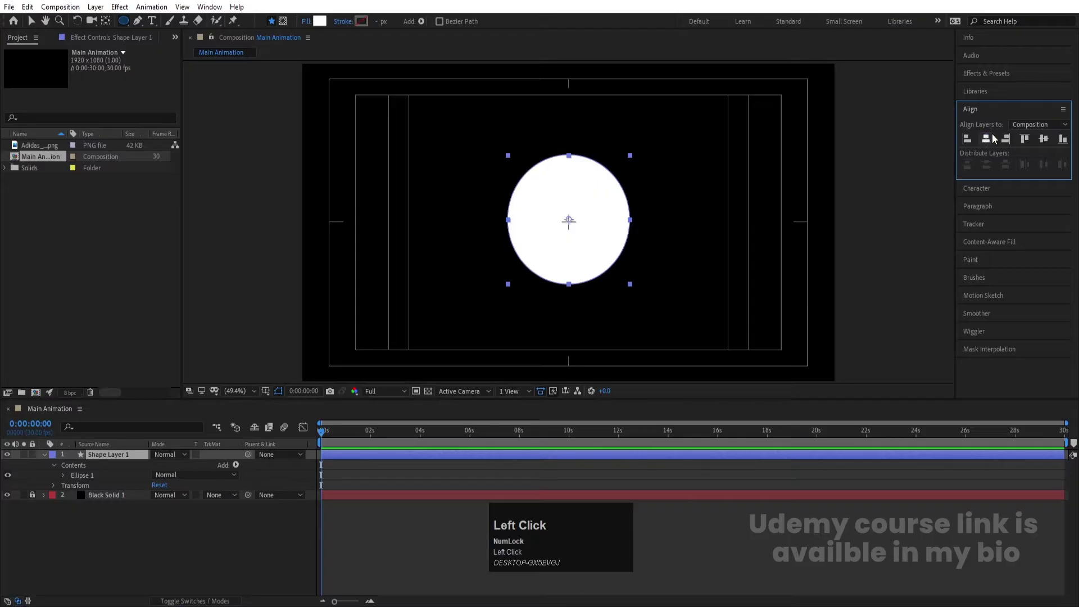
click(1041, 141)
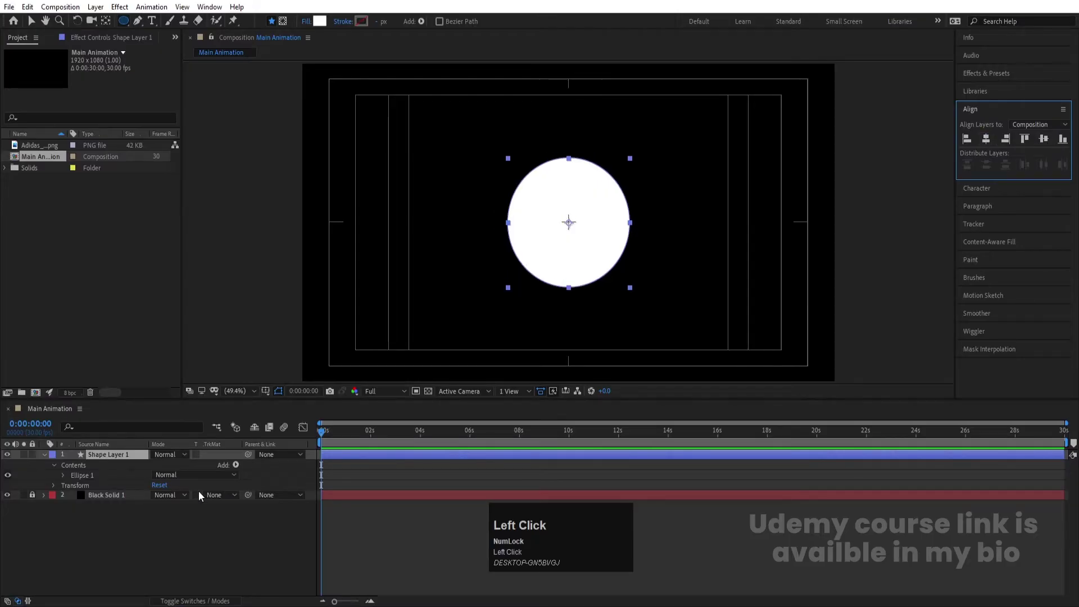
Step: Keyframe the circle's Scale from 0% at the start to 507% at 0:00:01:20
key(s)
click(170, 464)
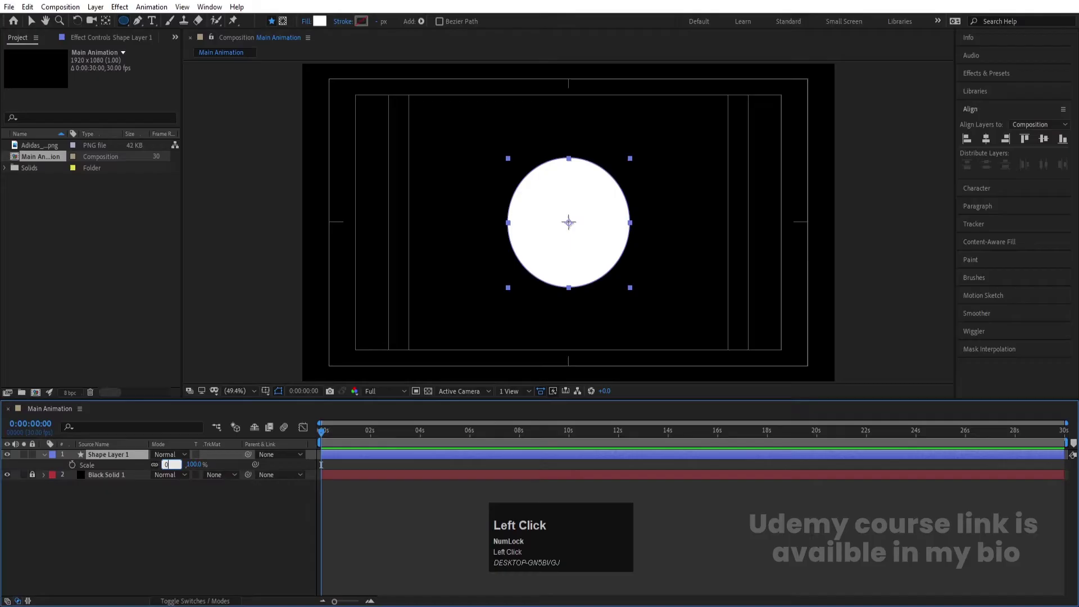
text(0)
key(Return)
click(72, 465)
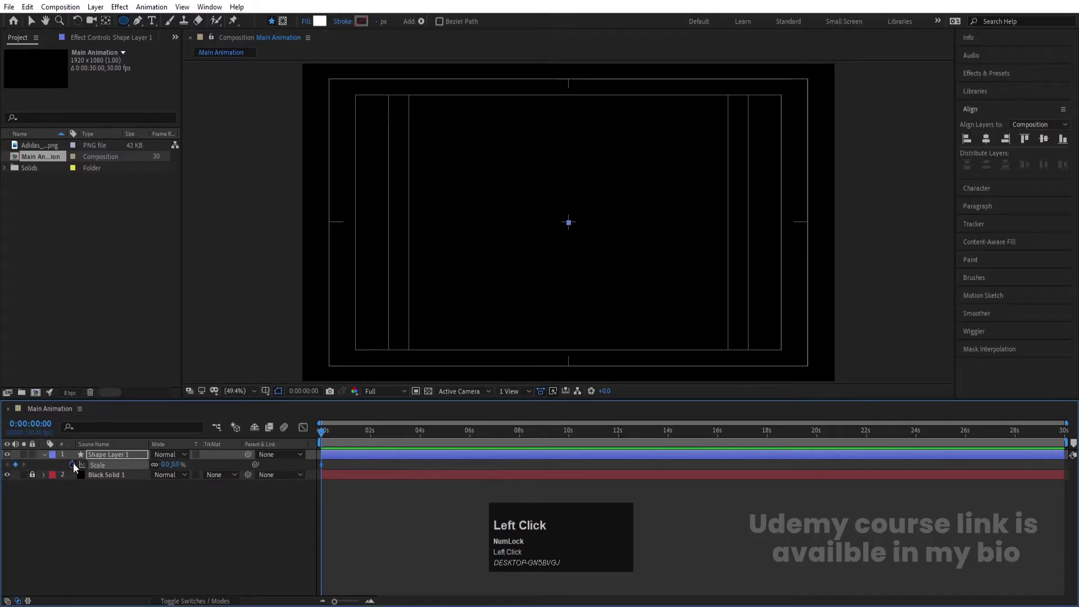
key(equal)
key(equal)
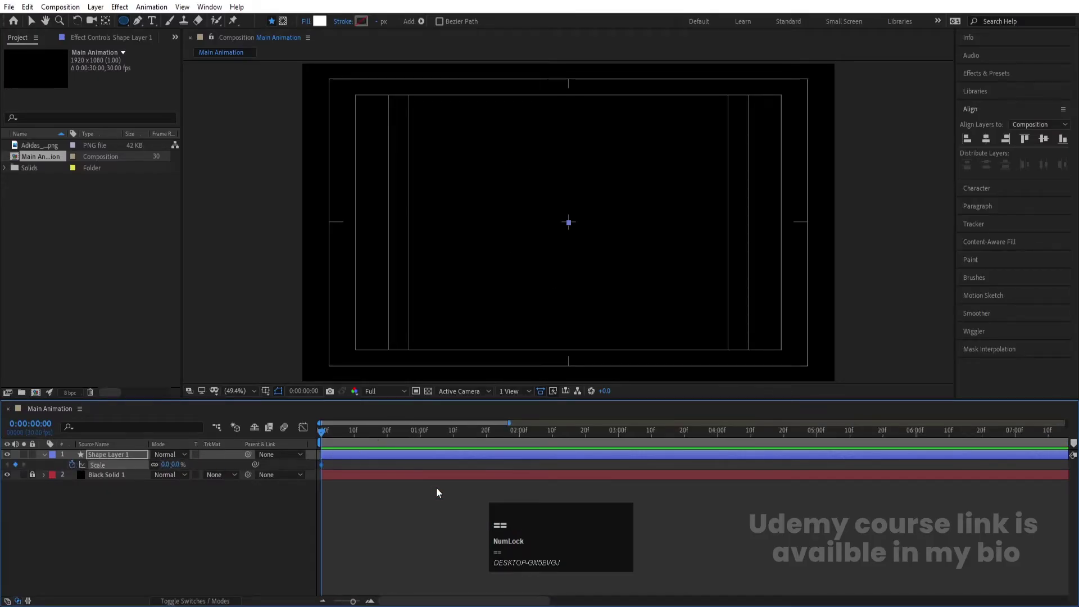
click(486, 432)
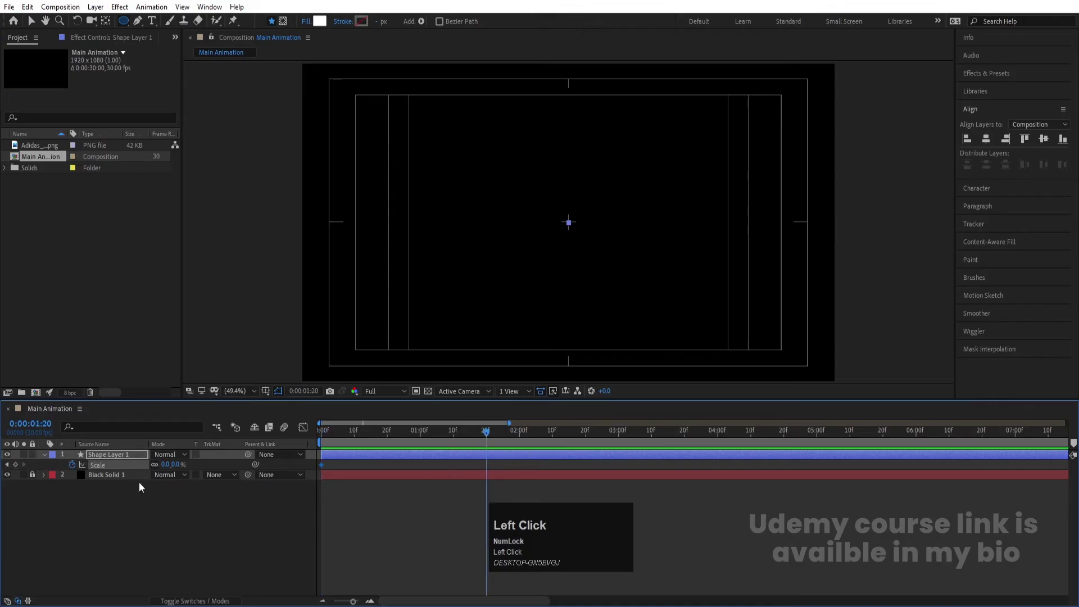
drag(167, 468, 356, 364)
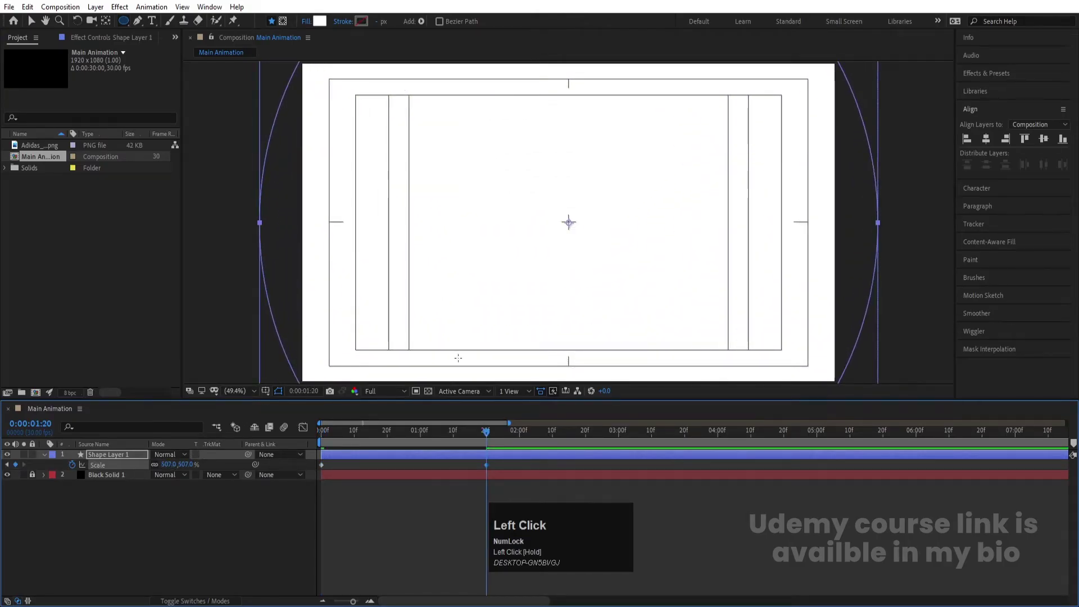
click(159, 499)
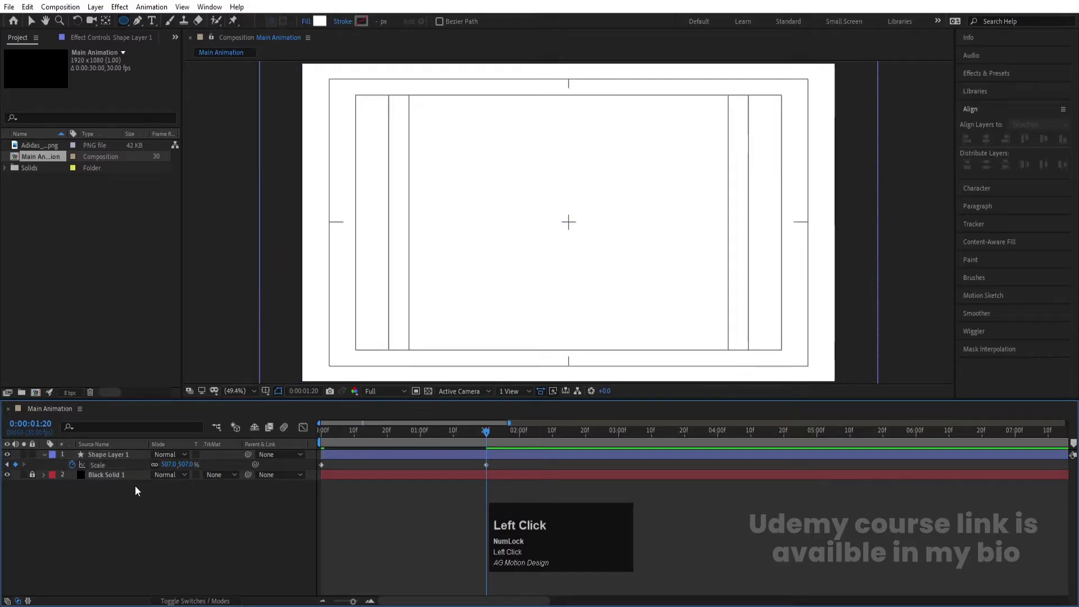
click(110, 461)
Step: Duplicate the circle as Shape Layer 2 and reduce its Scale to 169%
key(ctrl+d)
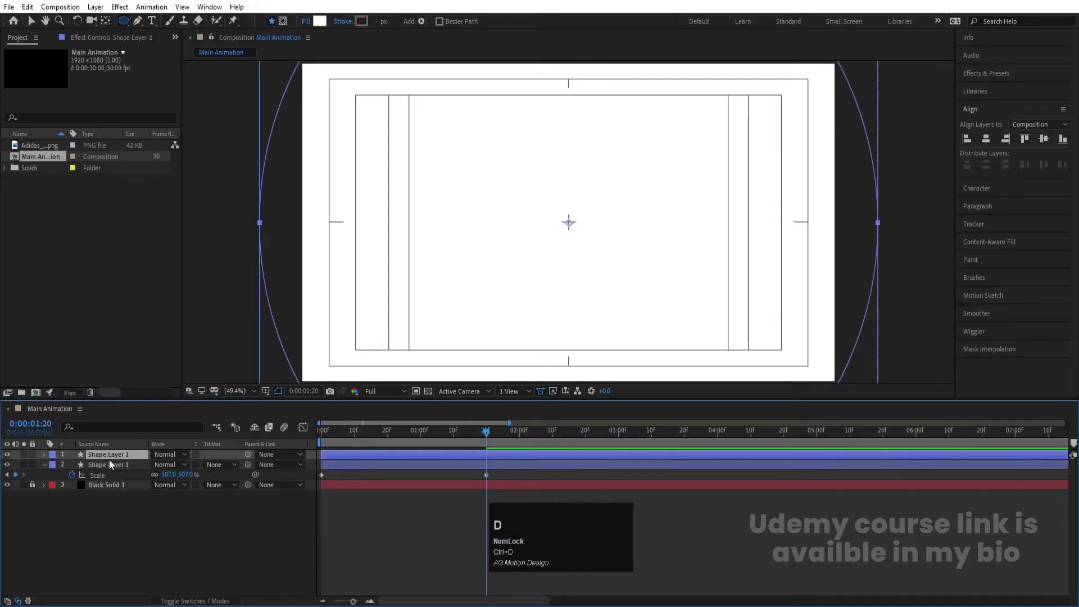
key(s)
drag(171, 464, 6, 487)
Step: Give Shape Layer 2 no fill and a black stroke
click(306, 21)
click(482, 269)
click(521, 339)
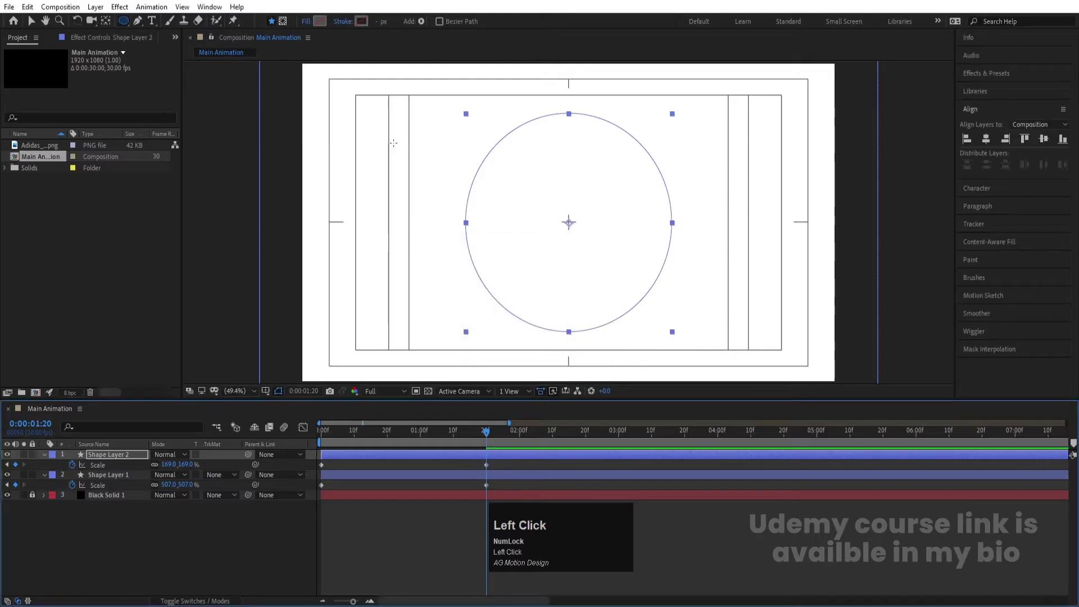
click(361, 21)
drag(482, 267, 386, 414)
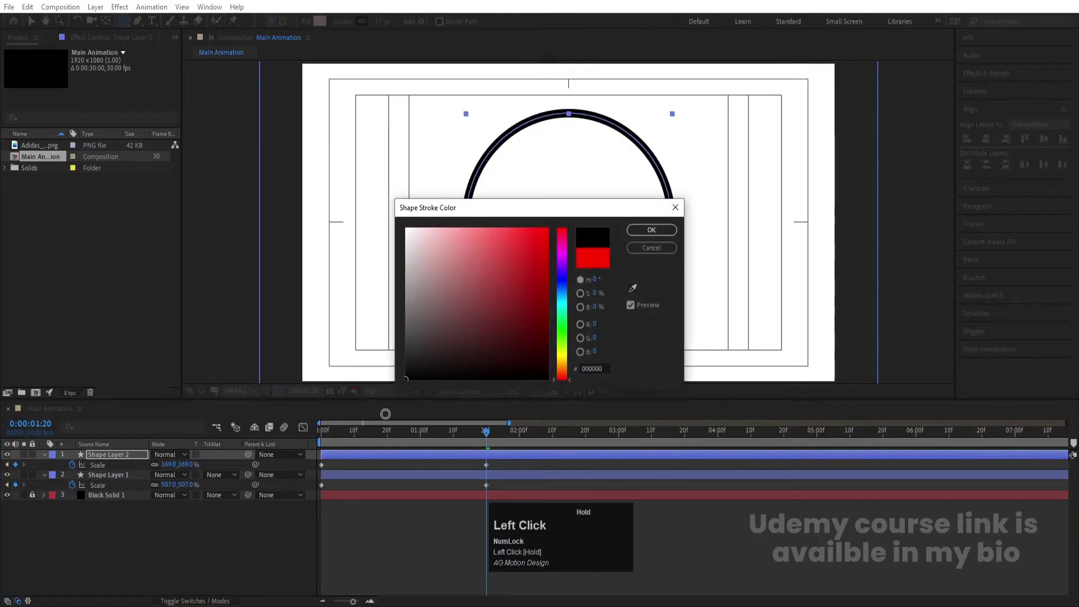
click(654, 234)
Step: Thin Shape Layer 2's stroke width to 2 px, then to 1 px
click(381, 22)
text(2)
key(Return)
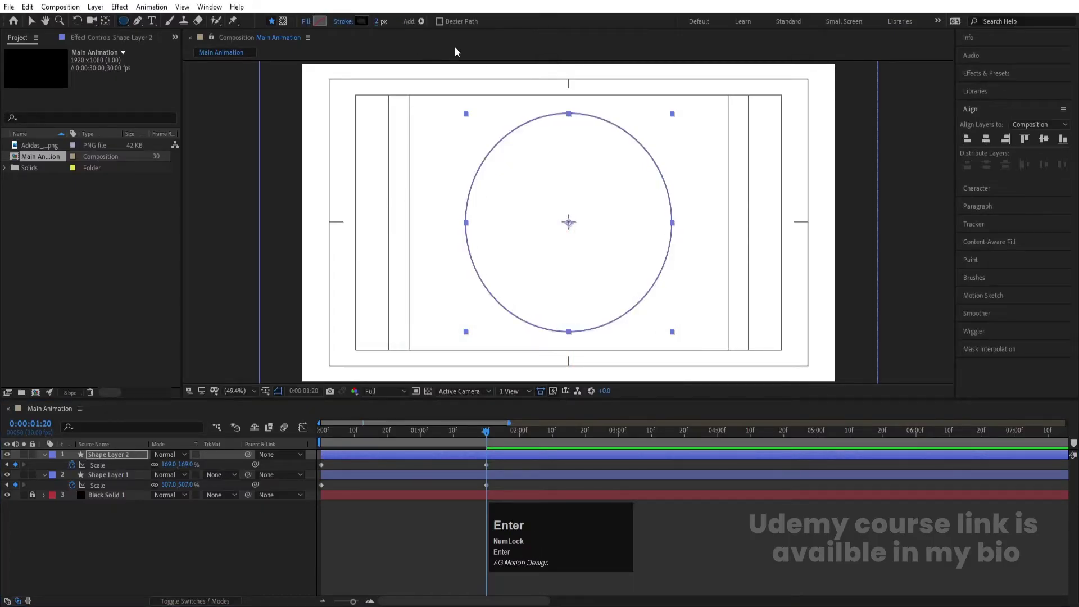
click(218, 534)
click(127, 456)
click(382, 21)
key(Return)
click(196, 542)
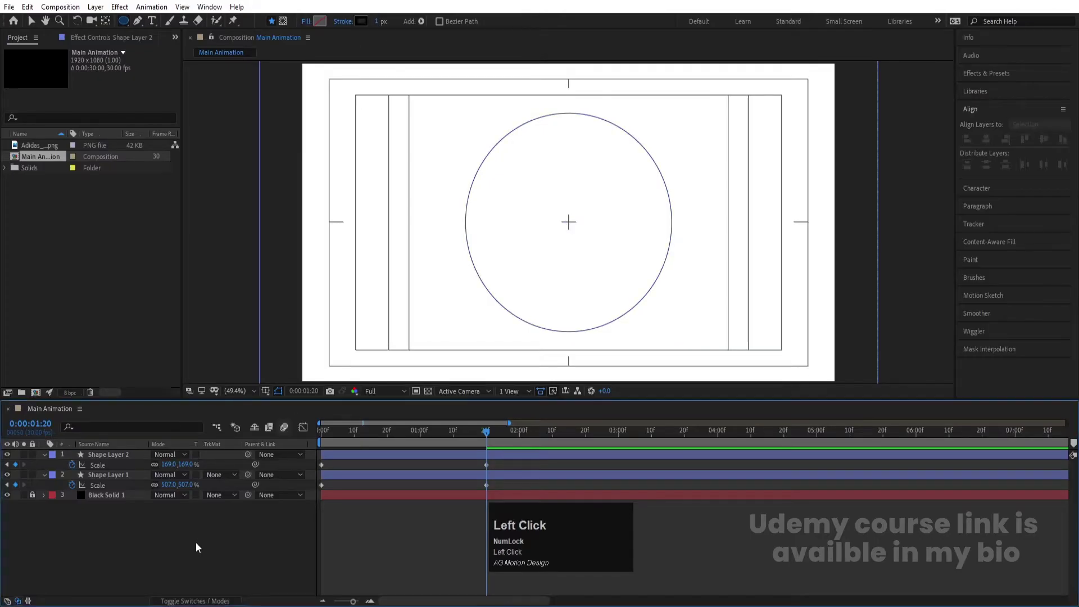
click(126, 455)
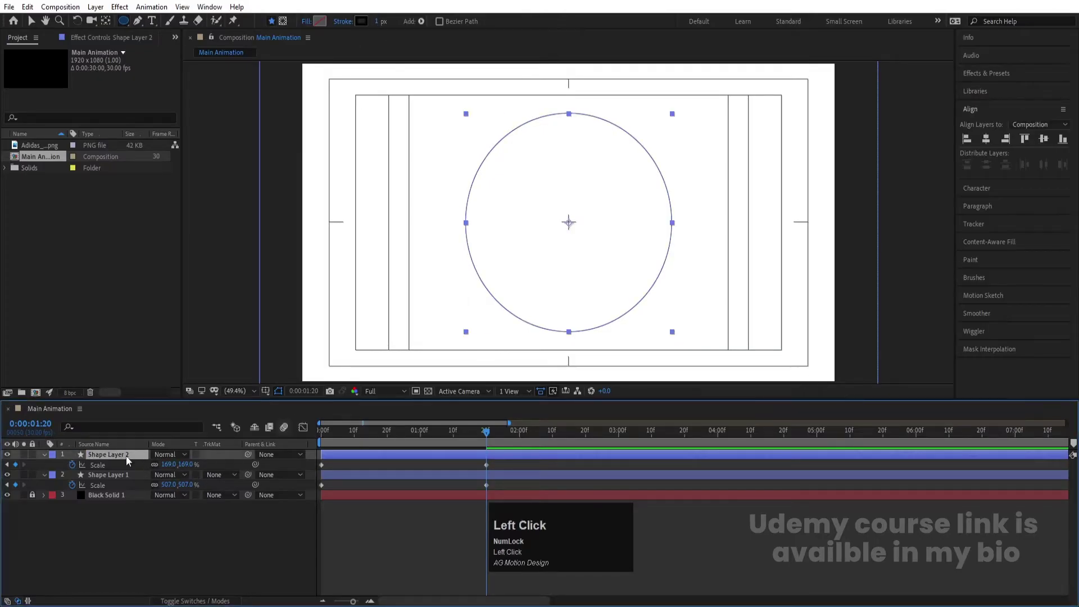
click(42, 456)
Step: Add Dashes to Shape Layer 2's Stroke 1 so the outline becomes dashed
click(43, 456)
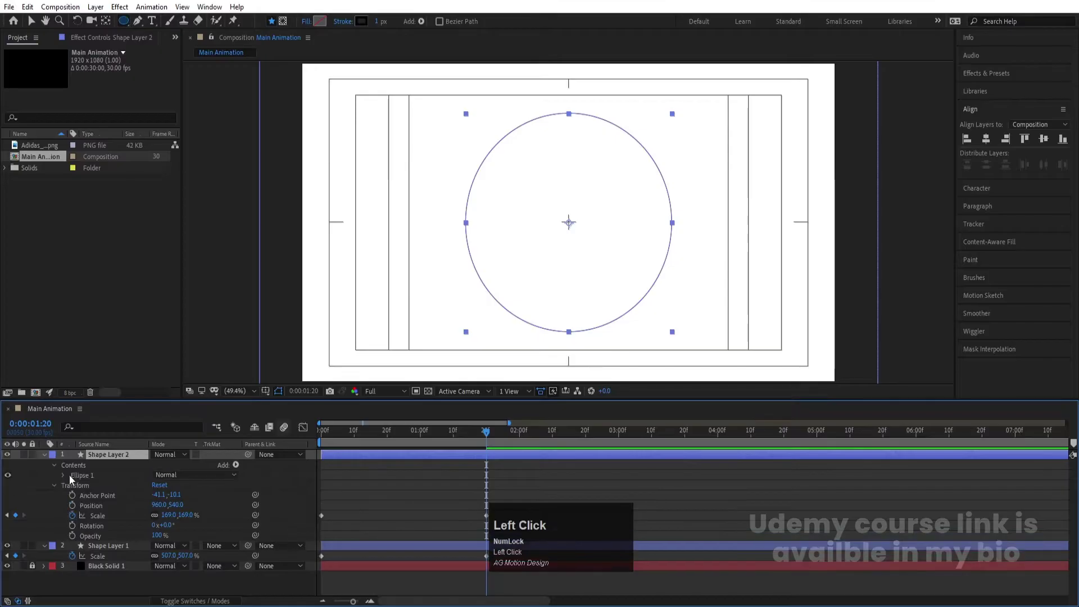
click(62, 473)
click(100, 491)
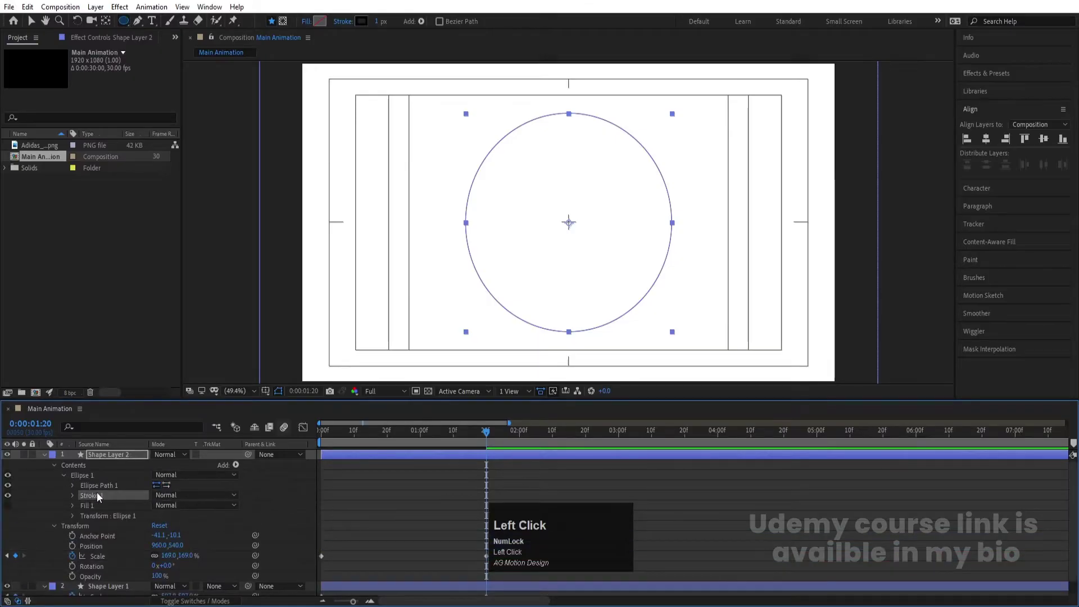
click(72, 496)
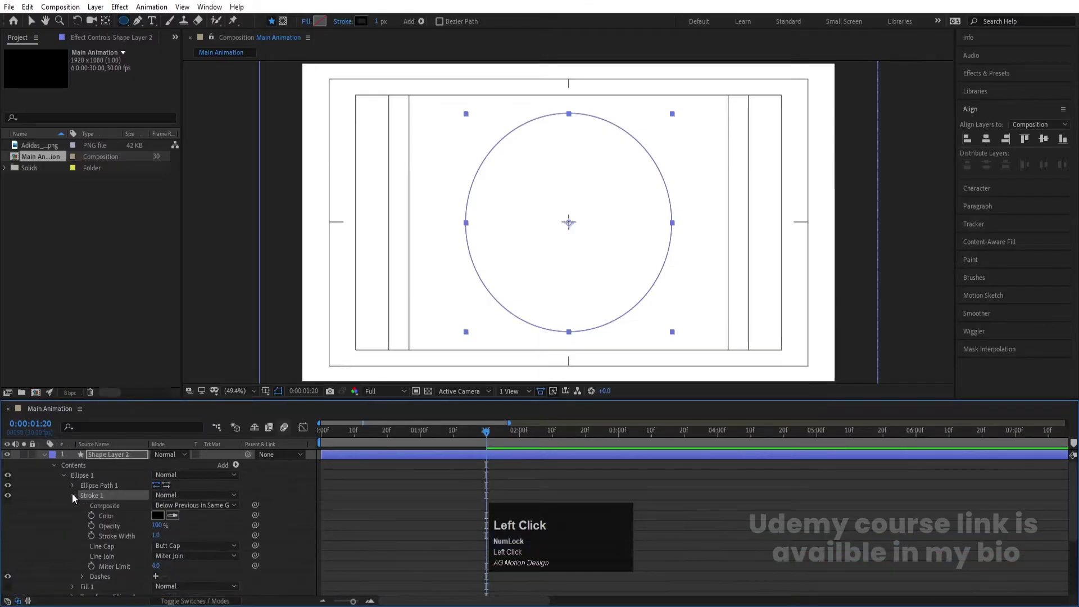
click(156, 576)
click(374, 495)
scroll(91, 458, up, 1)
click(43, 453)
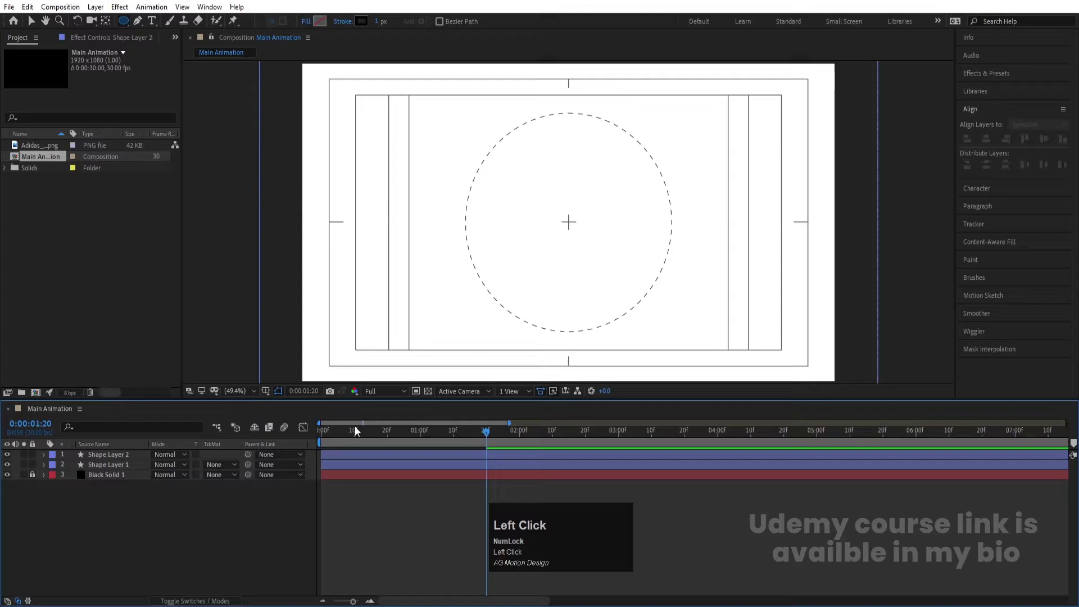
Step: Preview the growing-circle animation from the start
drag(356, 430, 257, 435)
key(space)
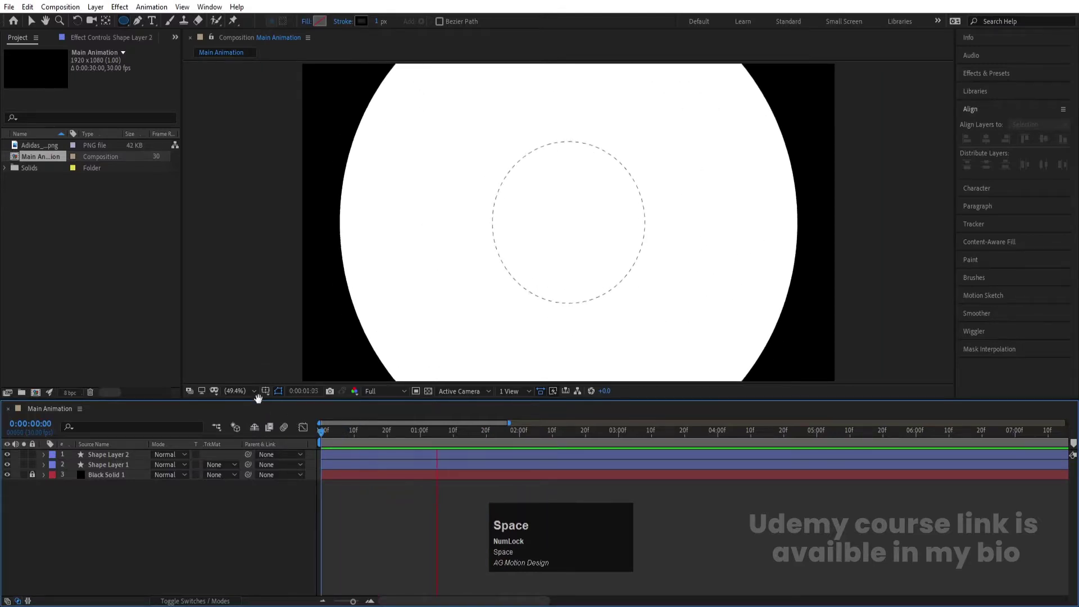
key(u)
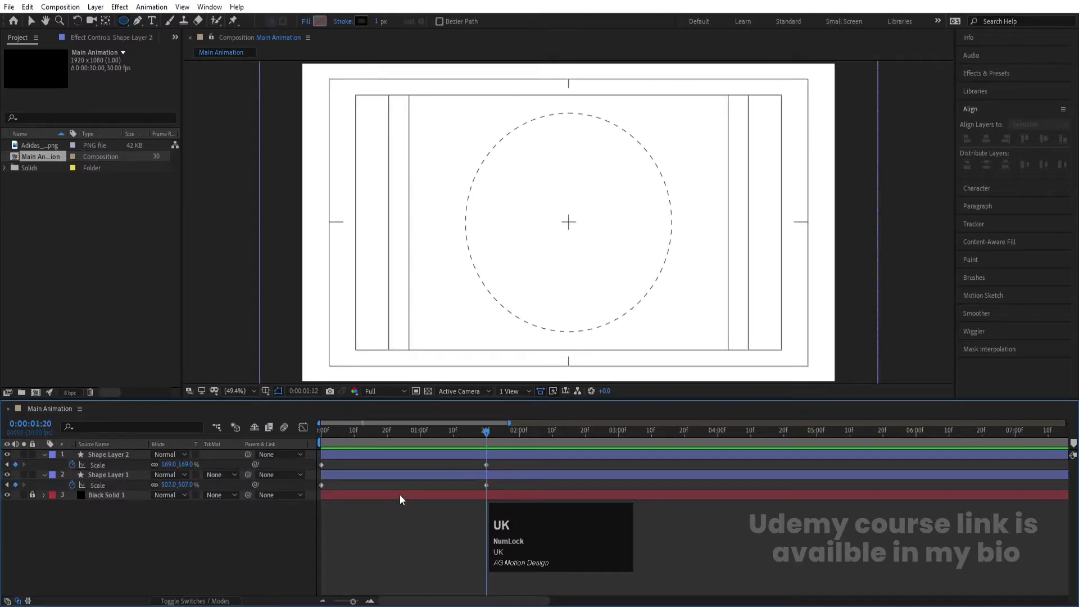
click(115, 456)
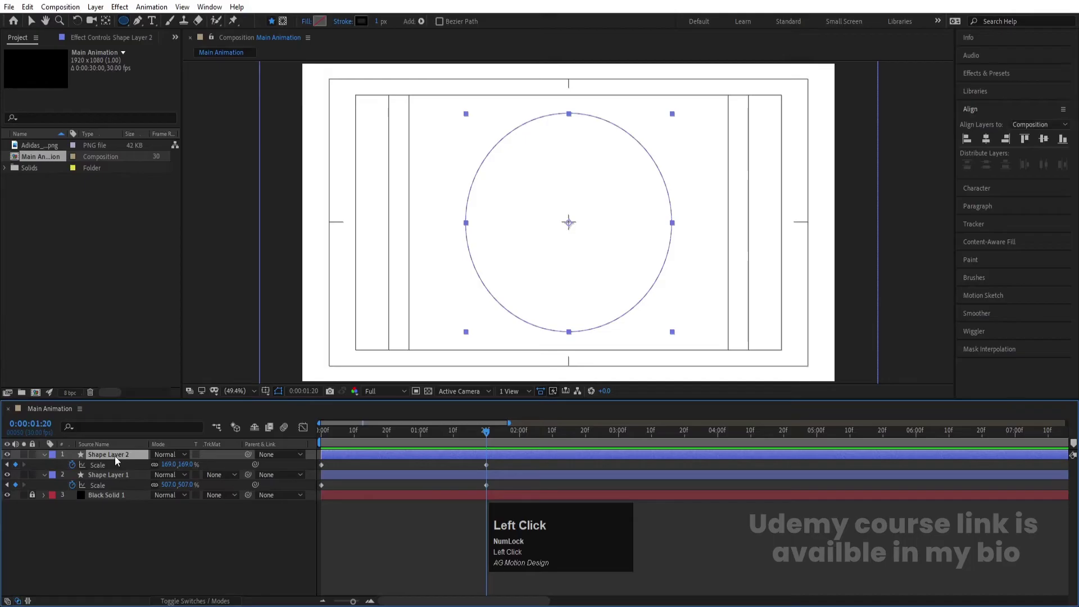
Step: Duplicate the dashed circle as Shape Layer 3 and scale it down to 52%
key(ctrl+d)
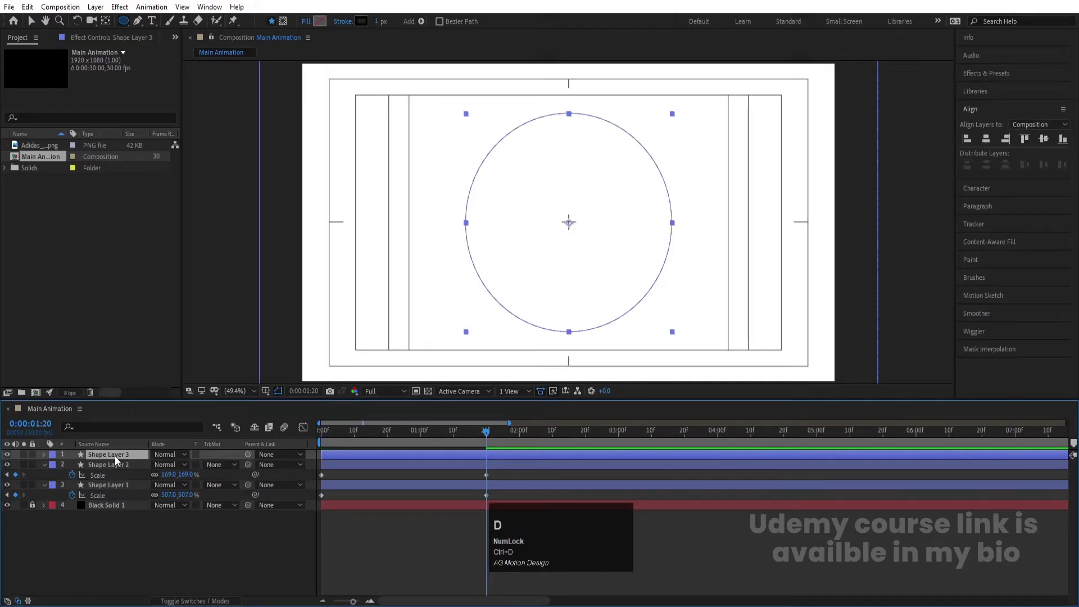
key(u)
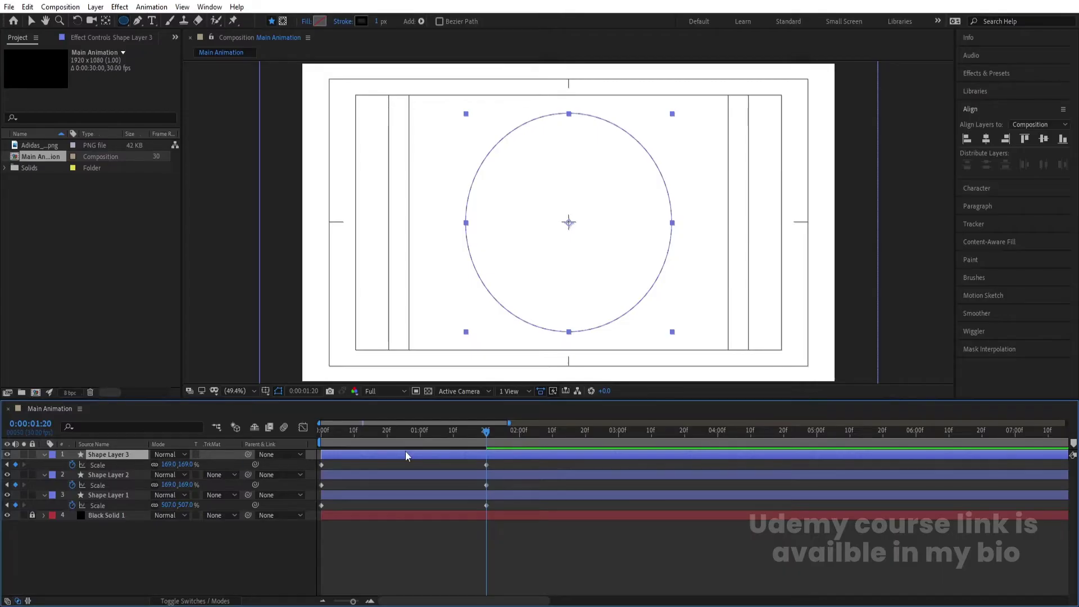
drag(176, 465, 106, 466)
click(114, 541)
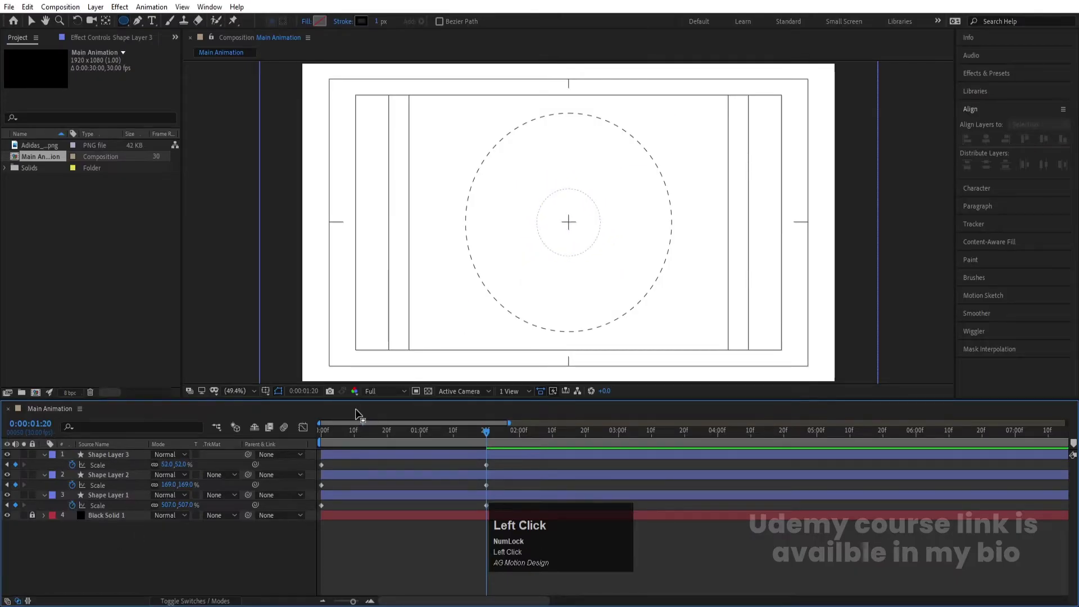
drag(338, 430, 136, 444)
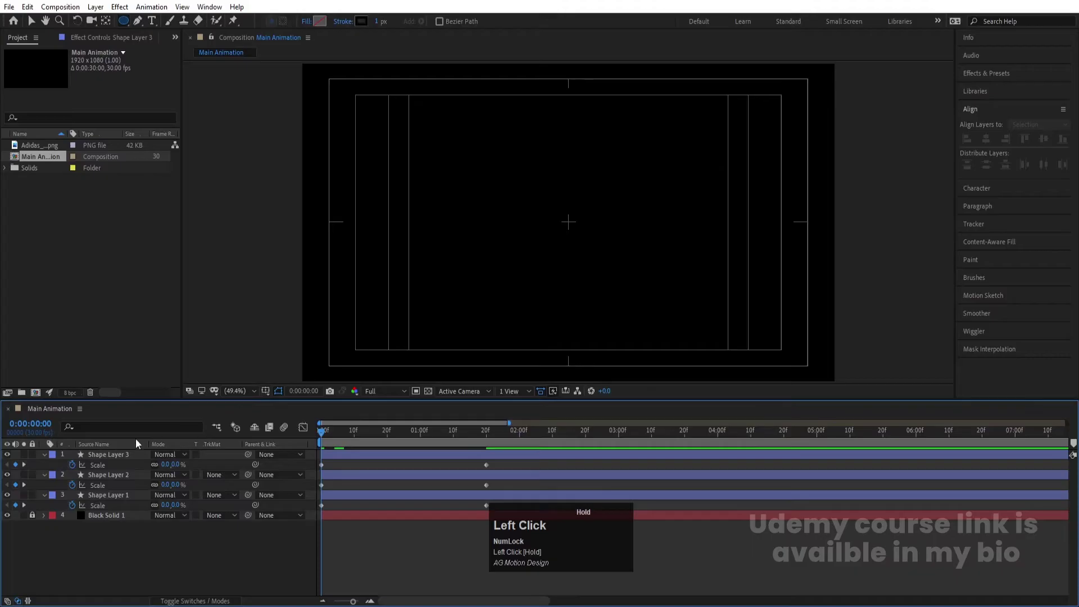
Step: Keyframe Shape Layer 3's Position so it slides right to (1927, 540) by 1:20
click(90, 454)
key(p)
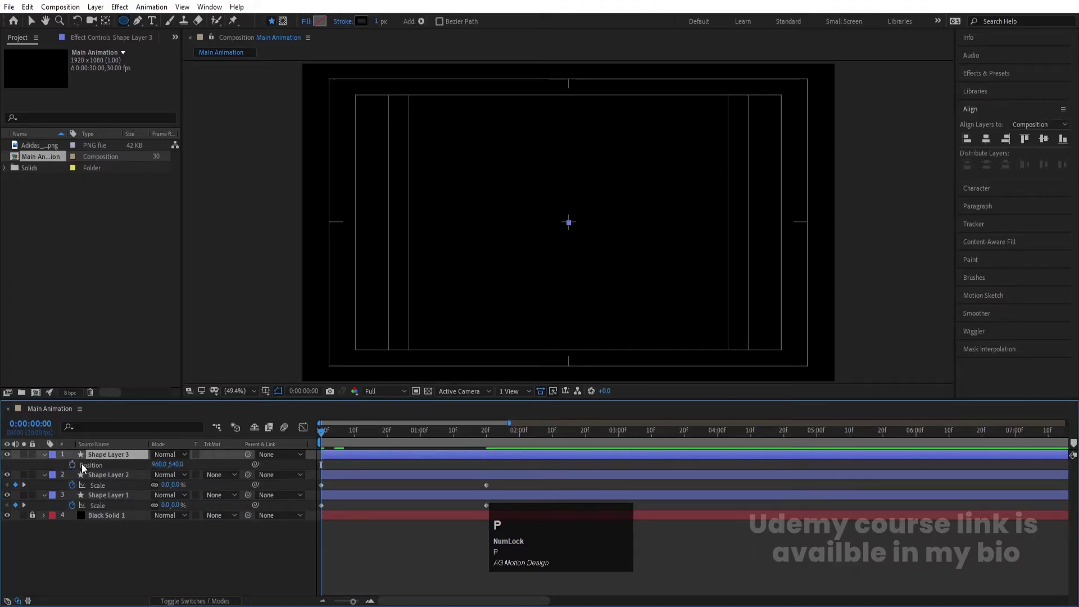
click(73, 464)
key(u)
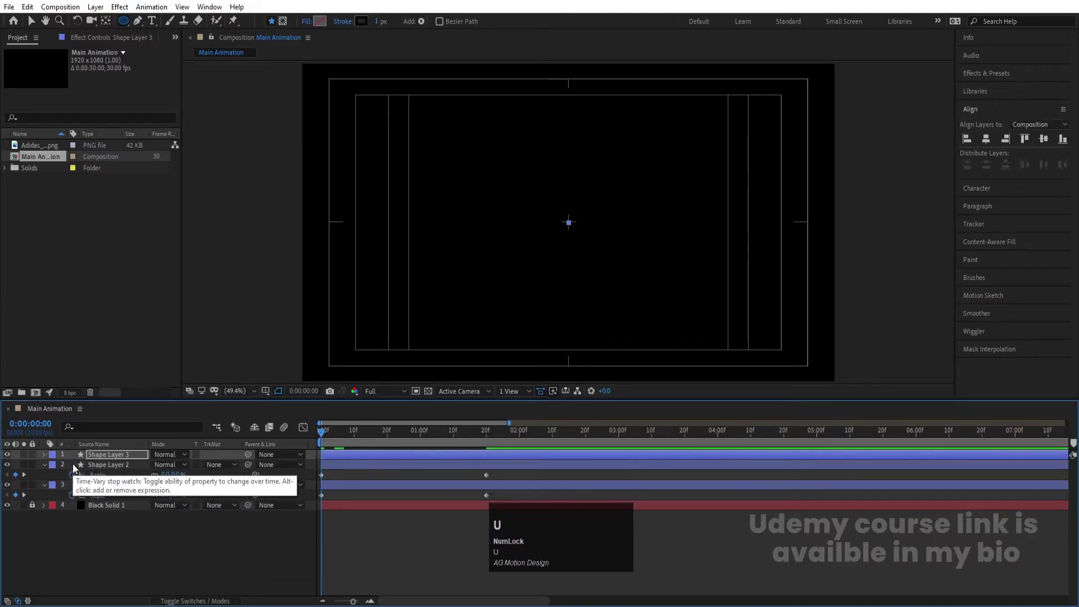
key(u)
click(480, 438)
key(k)
drag(159, 464, 628, 386)
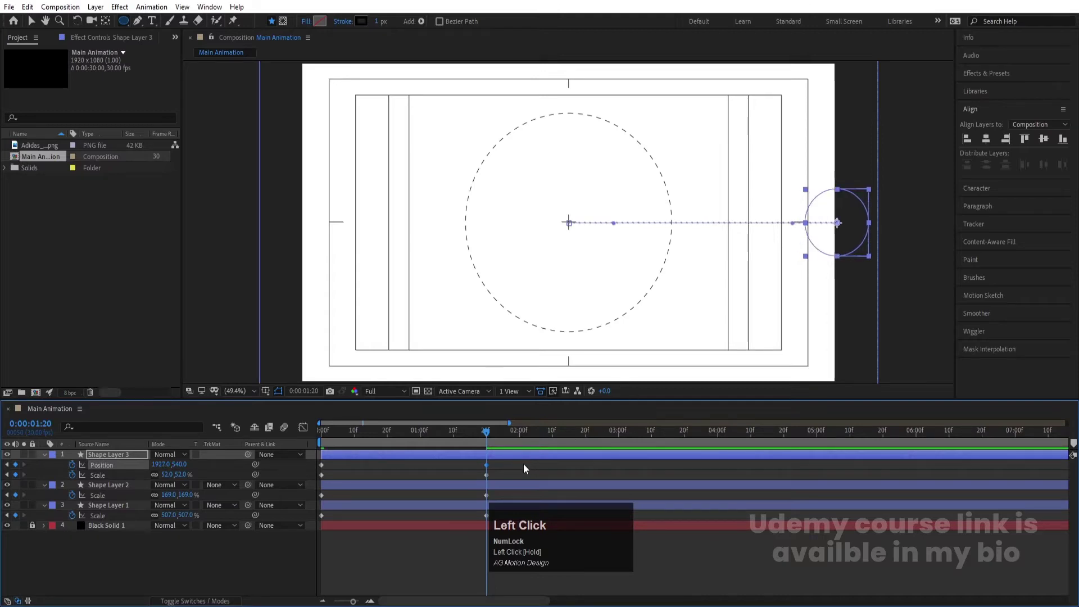
click(524, 463)
click(325, 440)
key(space)
key(space)
click(439, 456)
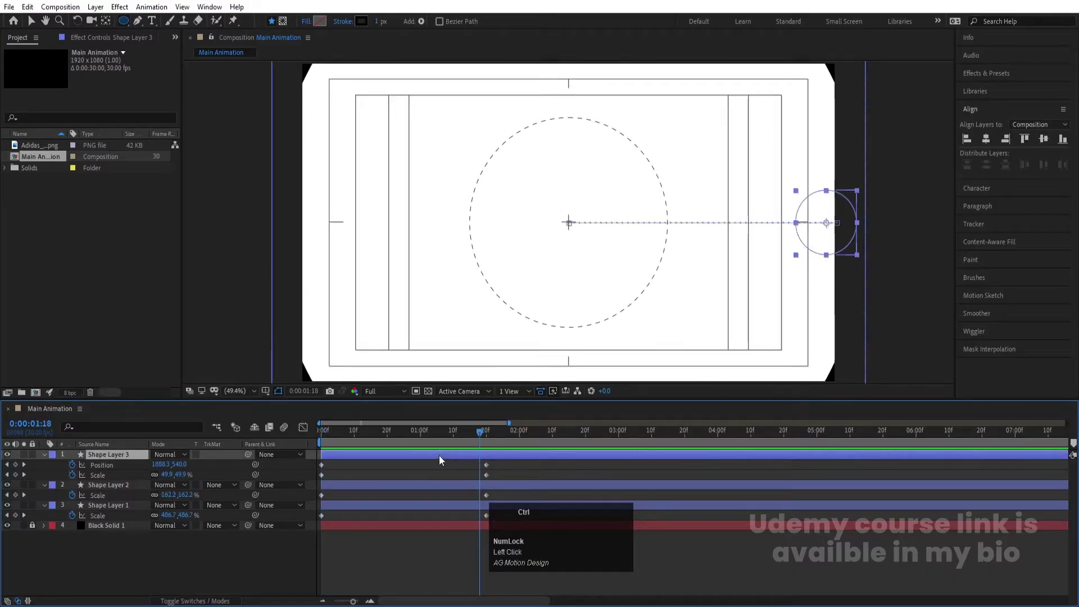
Step: Duplicate it as Shape Layer 4 and move the copy to the left end (4.1, 540)
key(ctrl+d)
key(u)
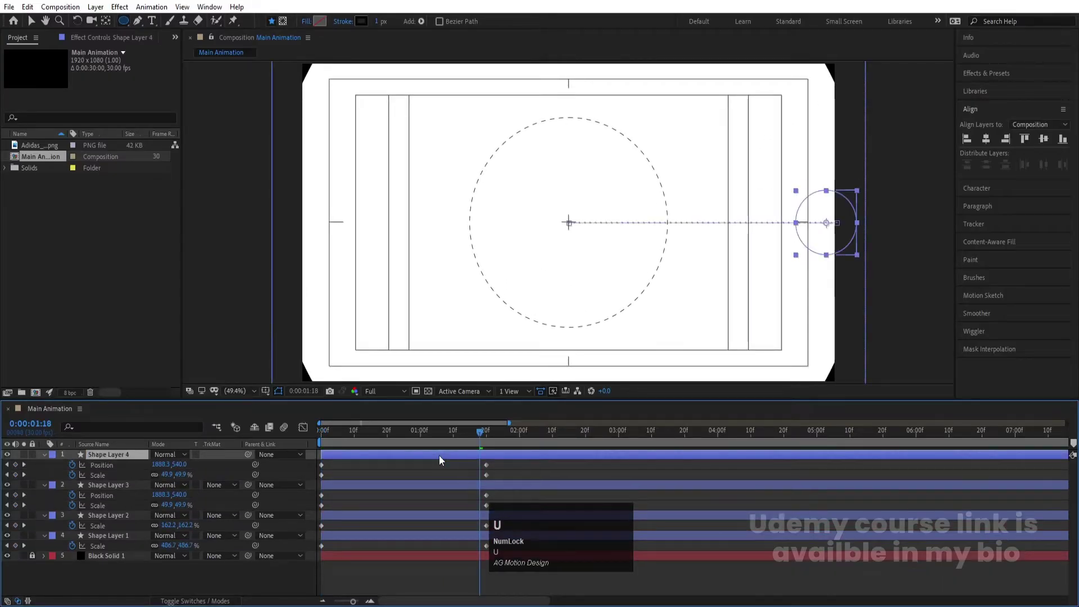
key(k)
key(v)
drag(846, 241, 307, 238)
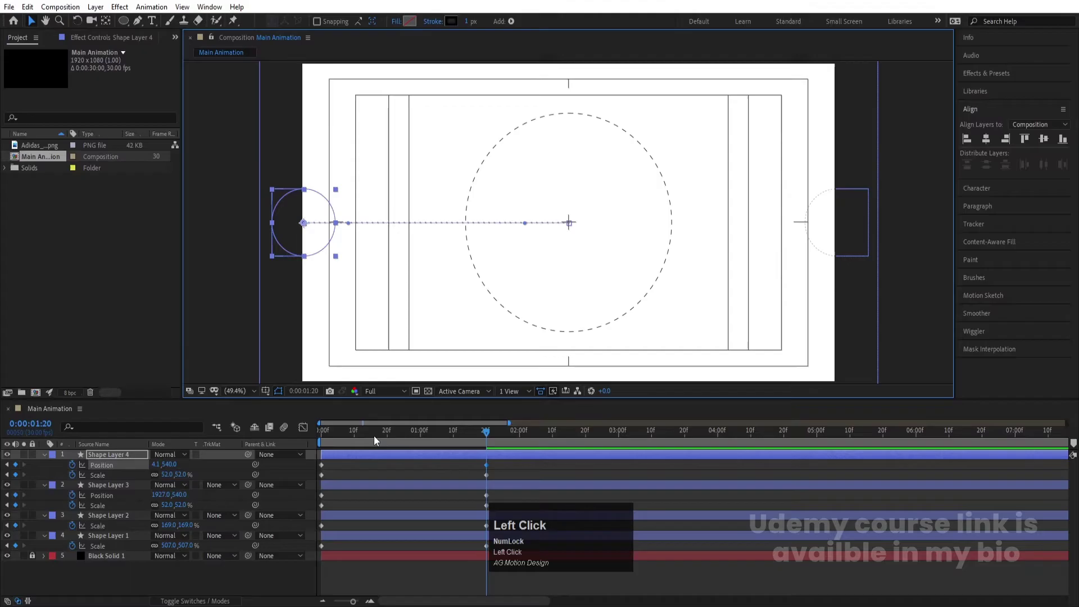
Step: Set the stroke width of Shape Layers 3 and 4 to 6 px
key(space)
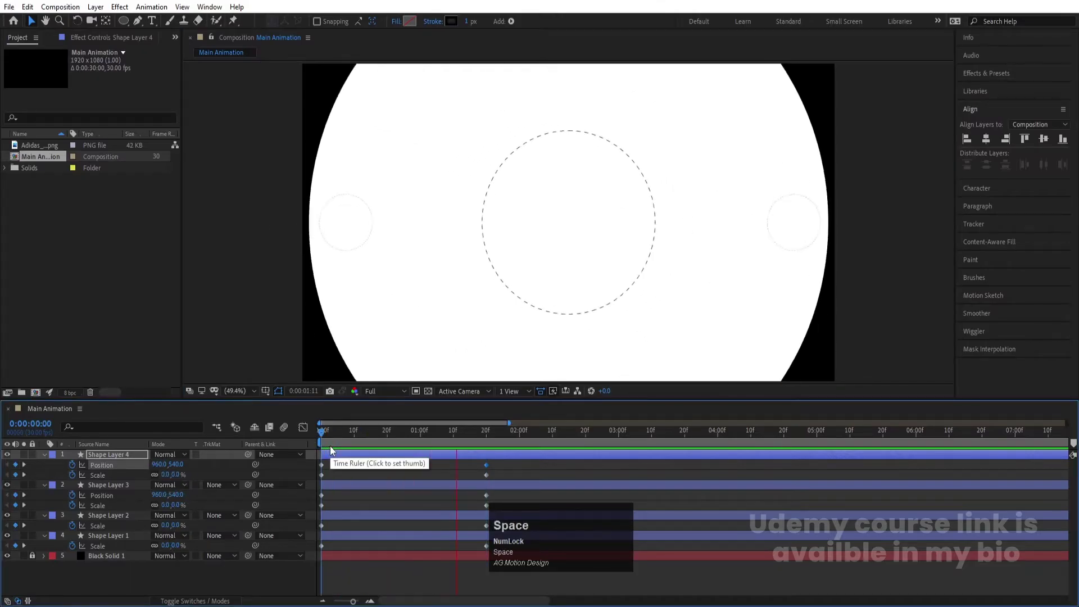
key(space)
key(k)
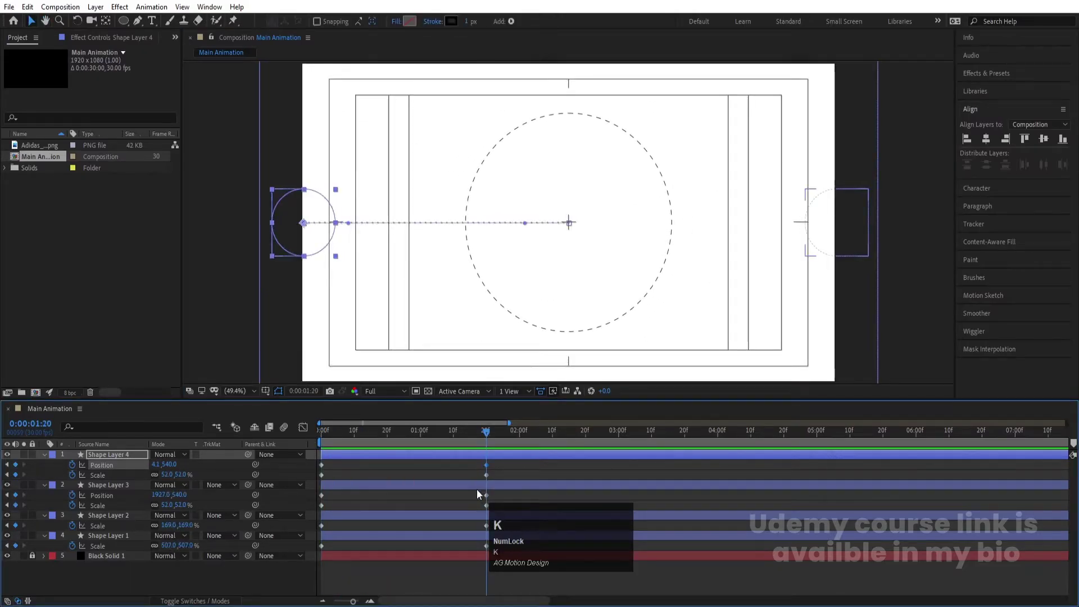
click(464, 484)
shift+click(465, 454)
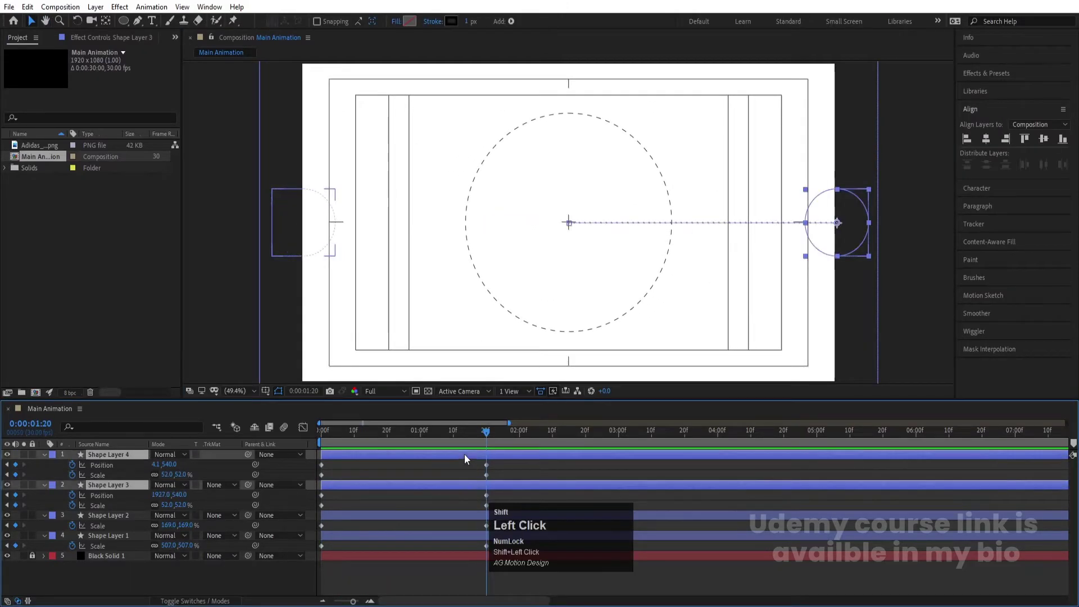
click(466, 21)
text(6)
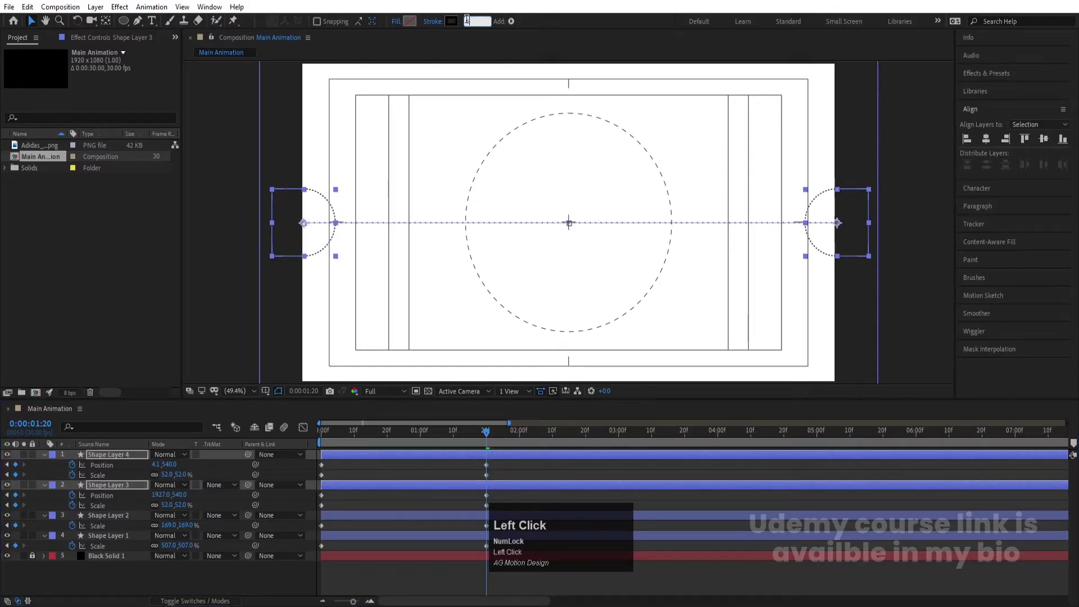
key(Return)
click(411, 472)
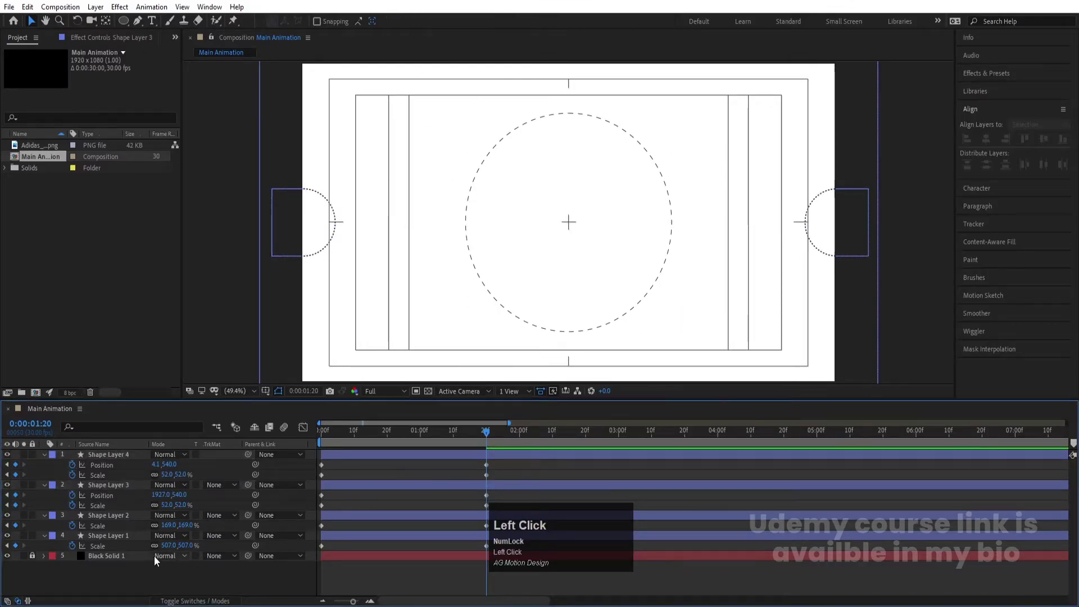
Step: Duplicate Shape Layers 3 and 4 and move the copies to the top of the stack
click(122, 487)
ctrl+click(109, 453)
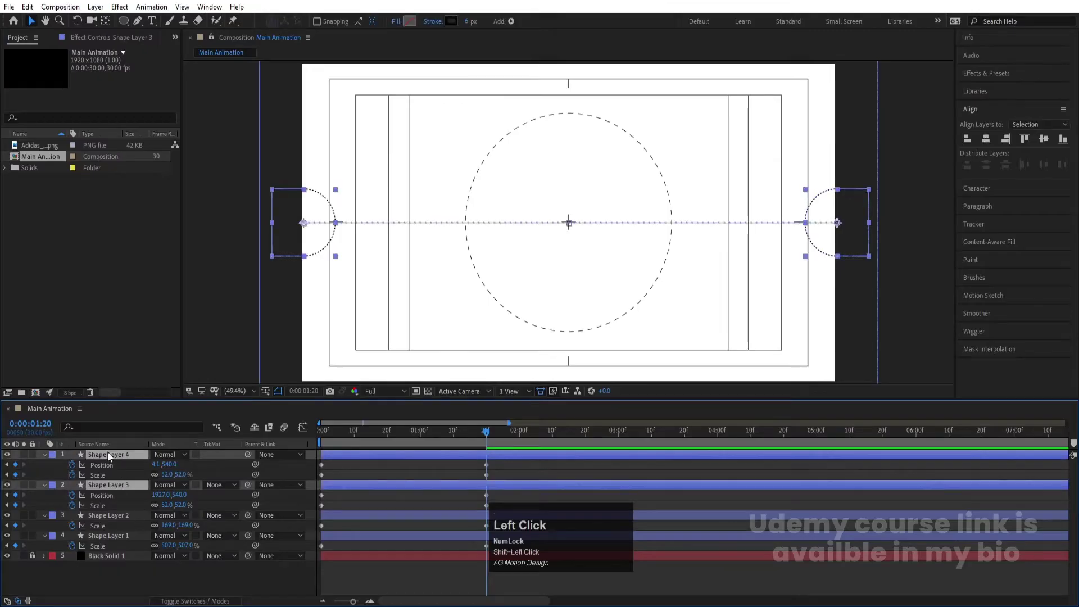
key(ctrl+d)
drag(111, 495, 106, 453)
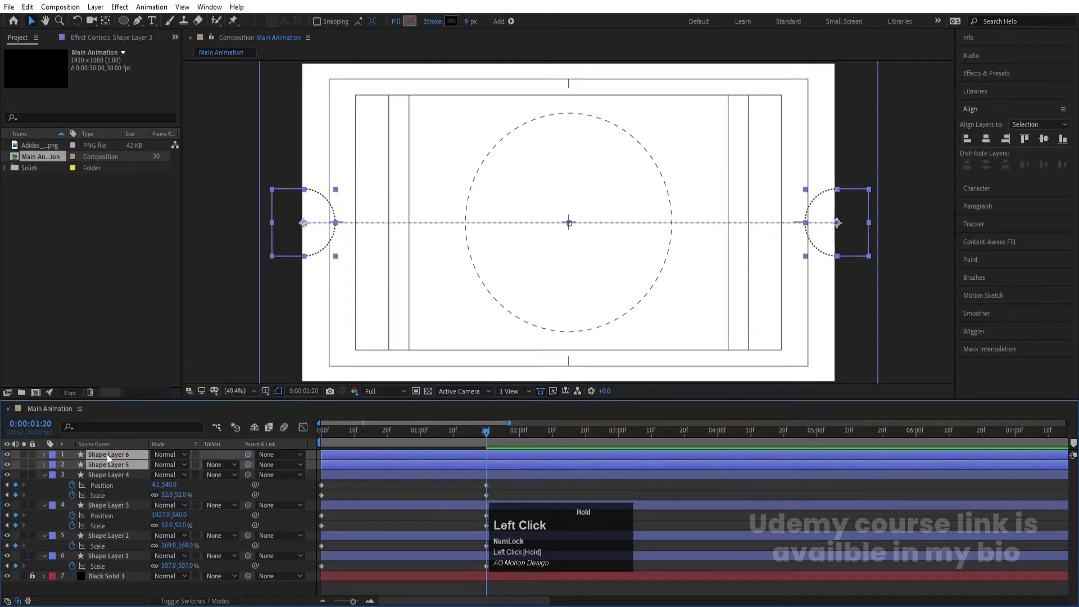
Step: Remove the copies' stroke, fill them black (000000), and scale them to 30%
click(433, 21)
click(483, 269)
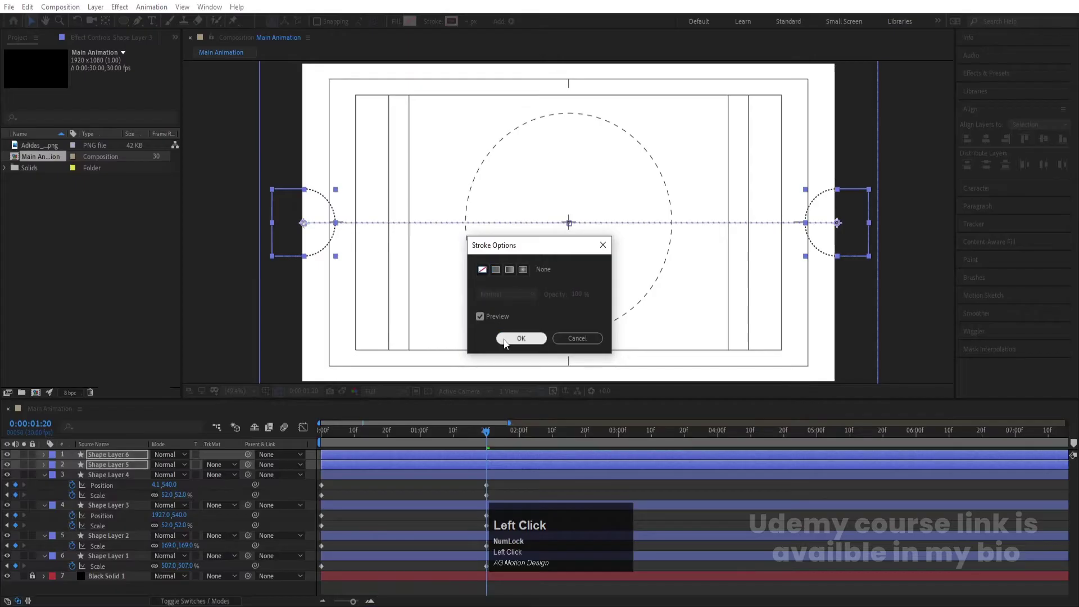
click(521, 338)
click(410, 21)
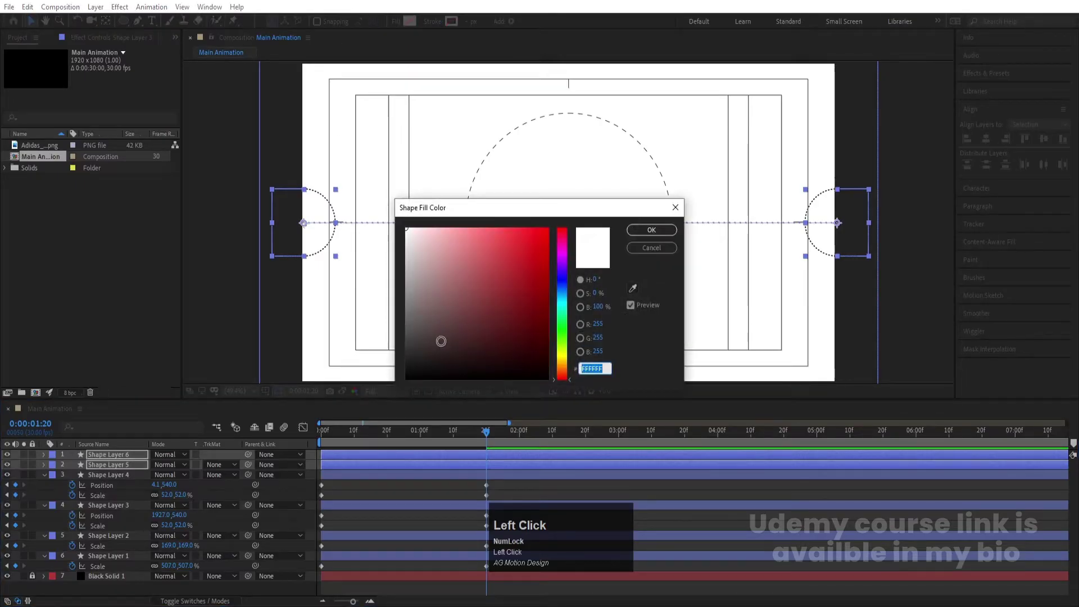
drag(440, 340, 384, 399)
key(Return)
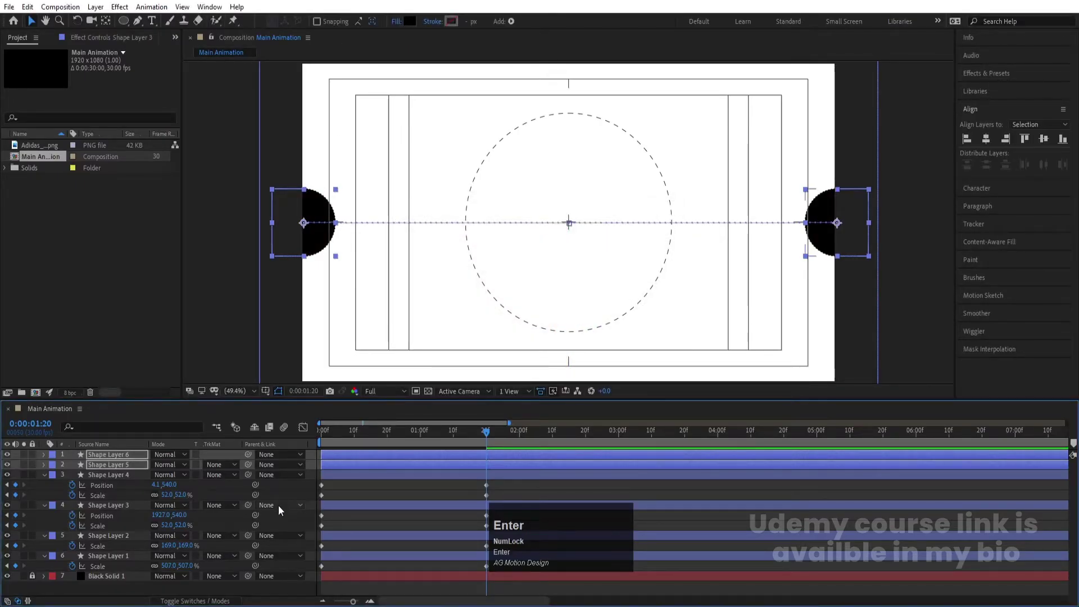
key(s)
drag(167, 464, 156, 466)
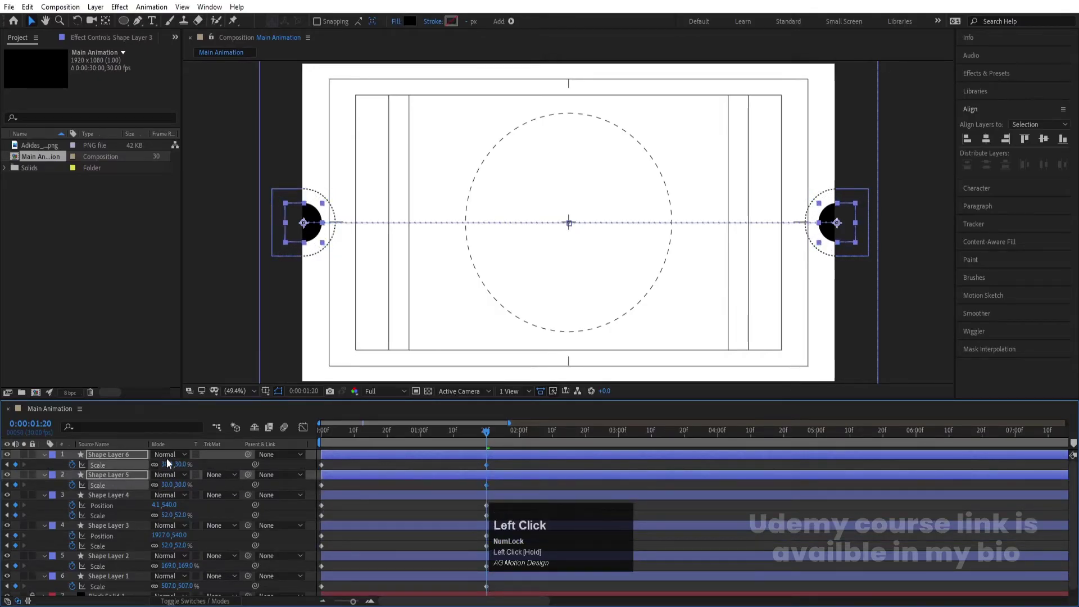
Step: Slide the right and left black end dots inward toward the pitch centre
click(449, 483)
click(475, 473)
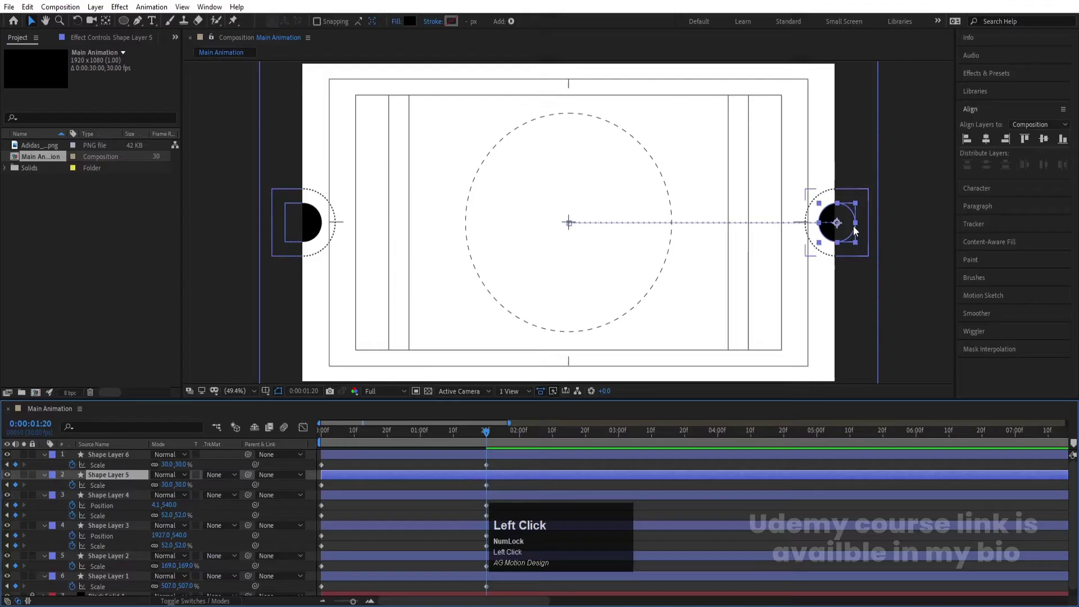
drag(833, 230, 782, 232)
click(315, 215)
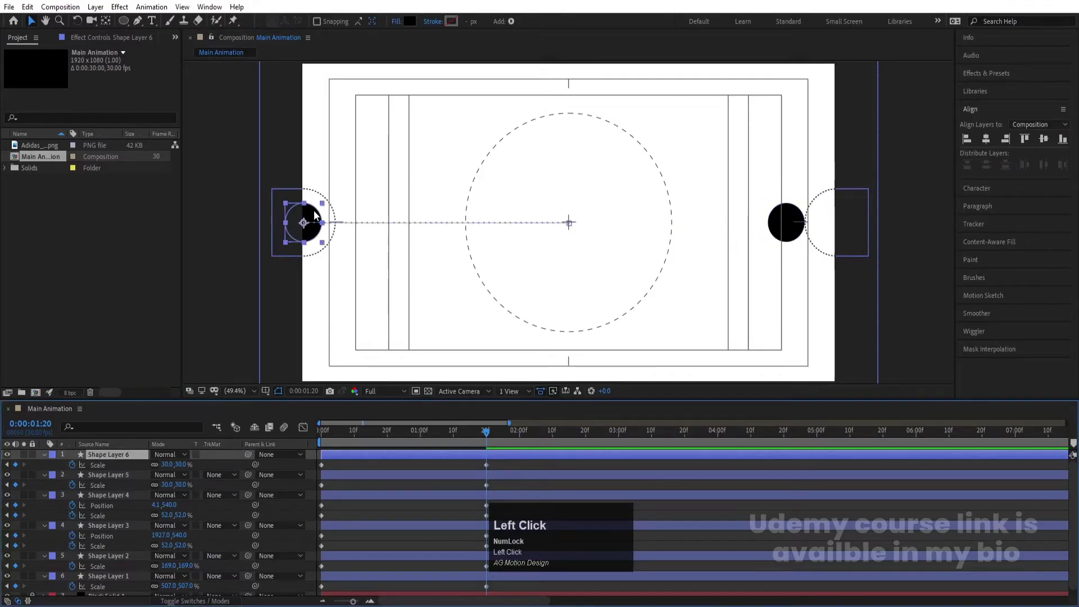
drag(306, 241, 360, 231)
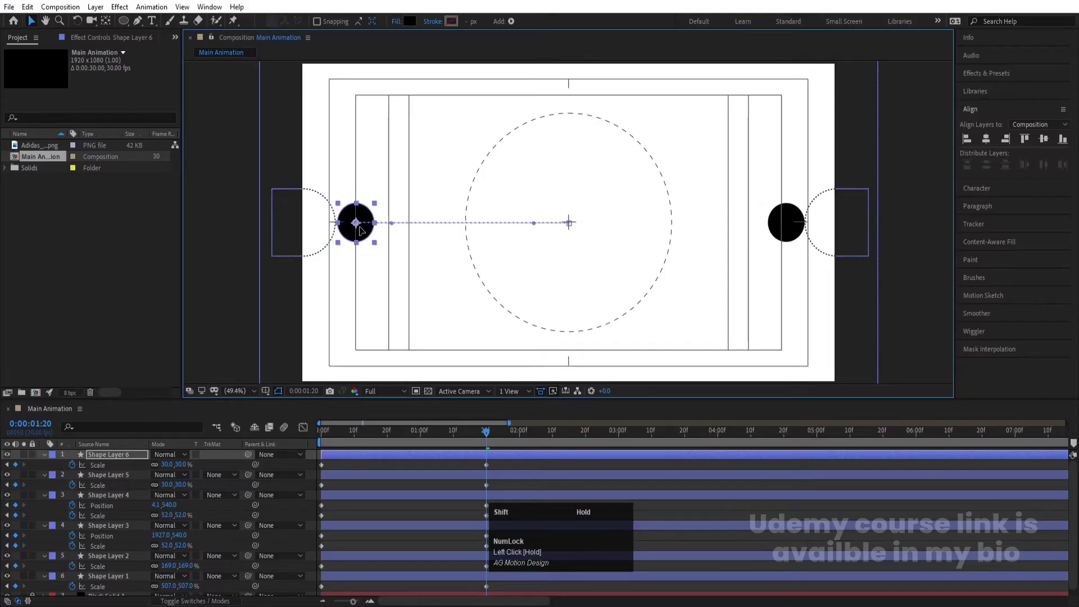
Step: Nudge the left end circle, then duplicate both end circles as Shape Layers 7 and 8
click(440, 490)
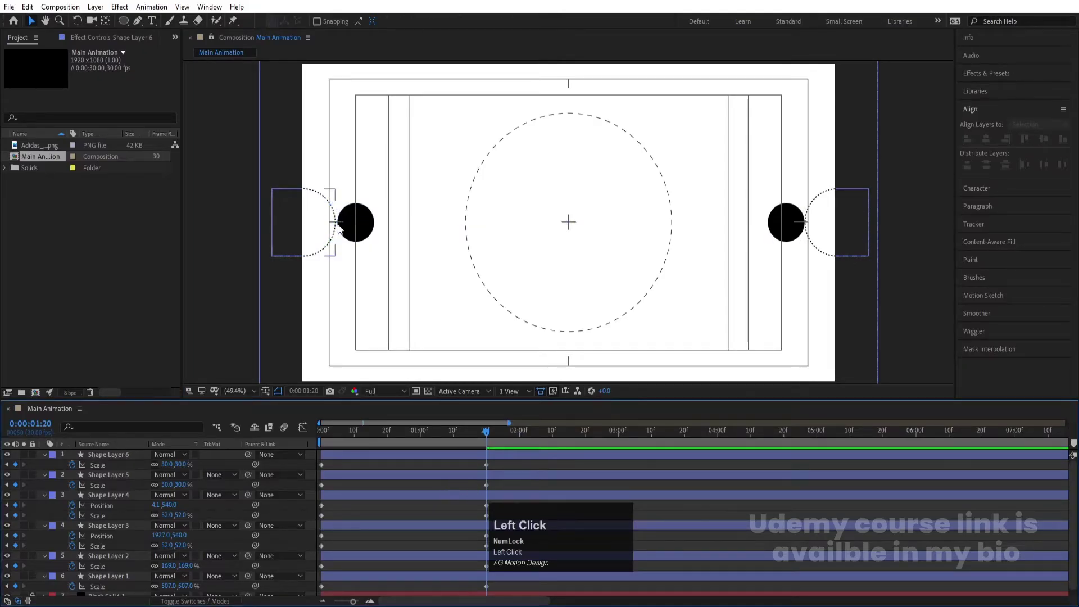
click(358, 214)
key(Left)
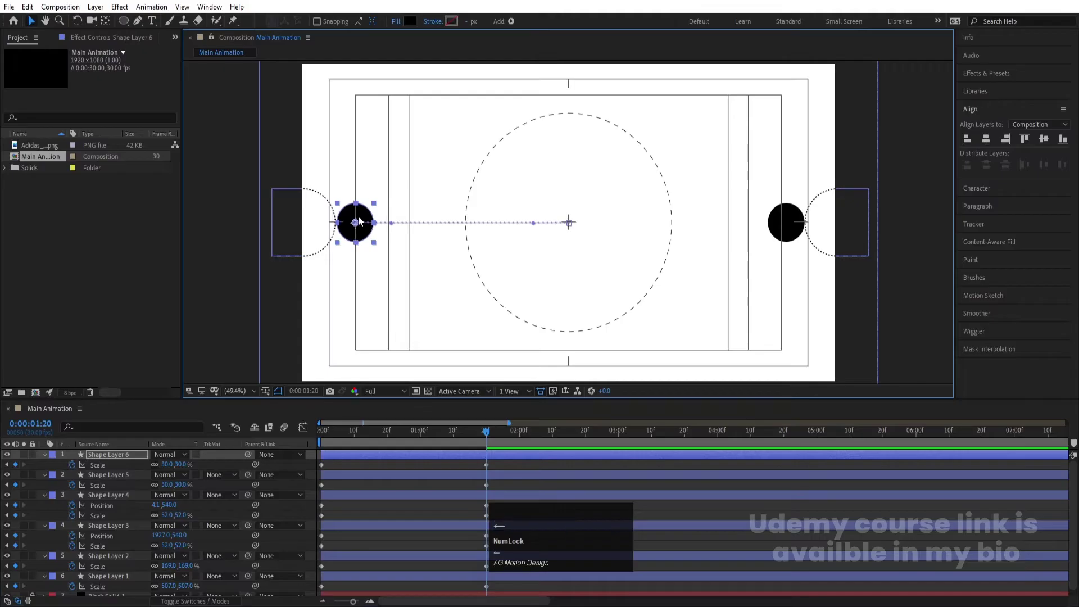
click(788, 224)
click(396, 479)
ctrl+click(388, 454)
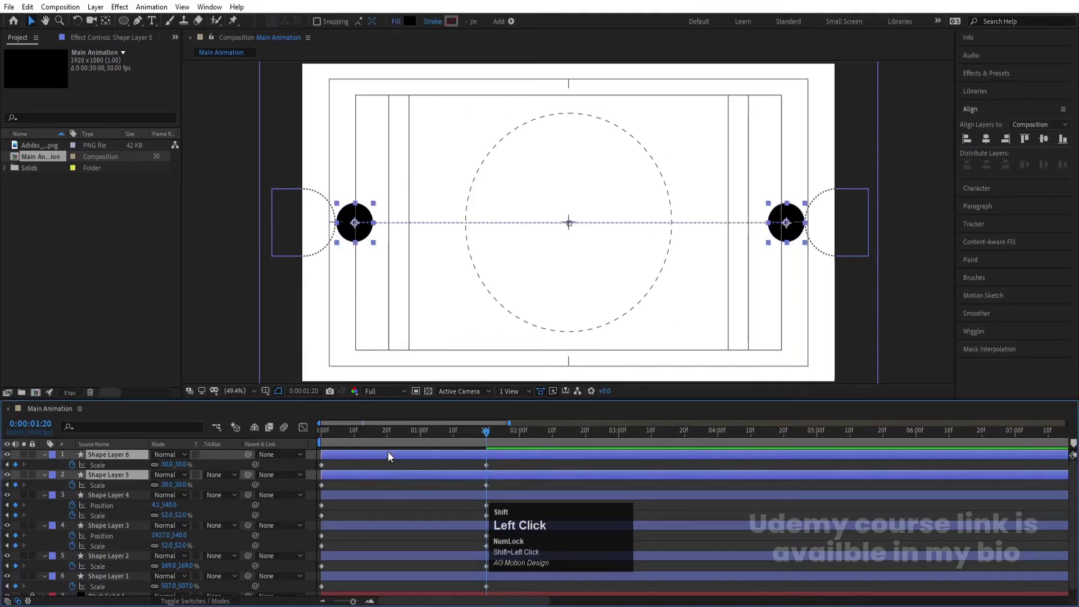
key(ctrl+d)
drag(107, 471, 106, 465)
Step: Set Scale to 10% on both duplicated circles
key(u)
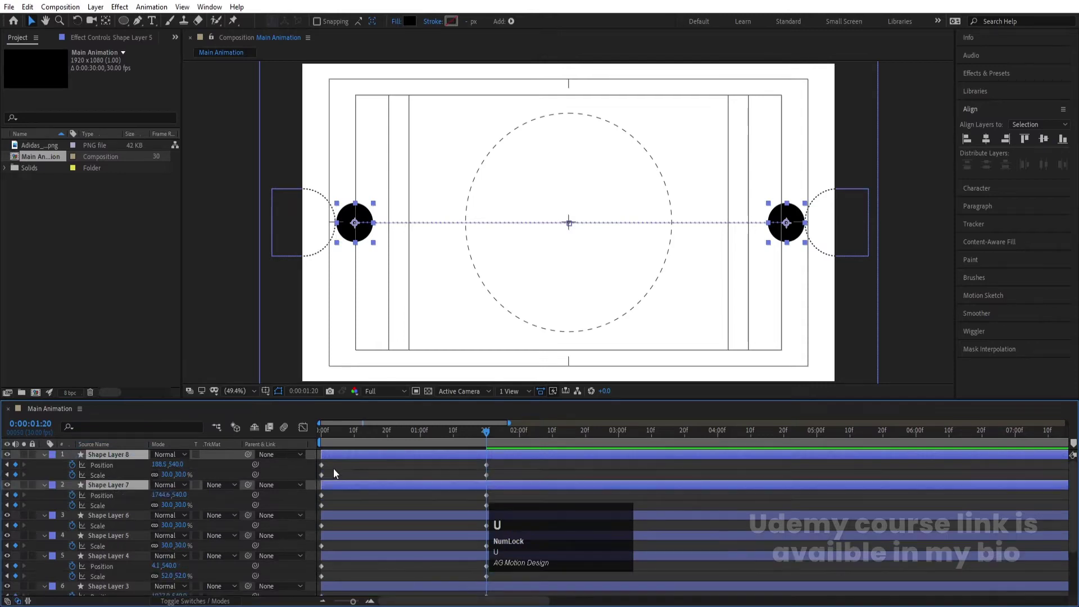
click(166, 475)
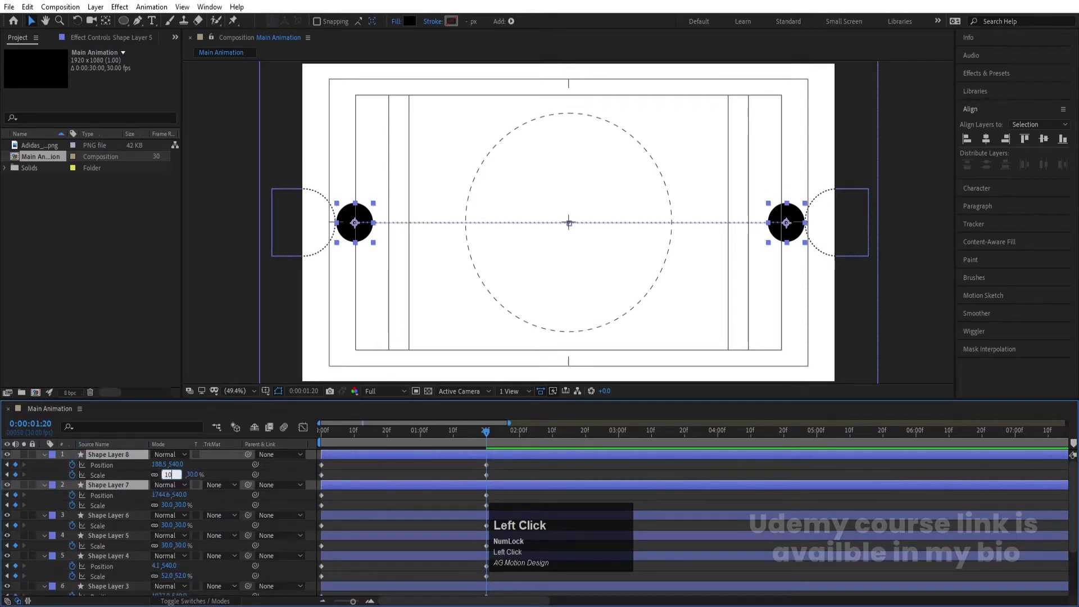
text(10)
key(Return)
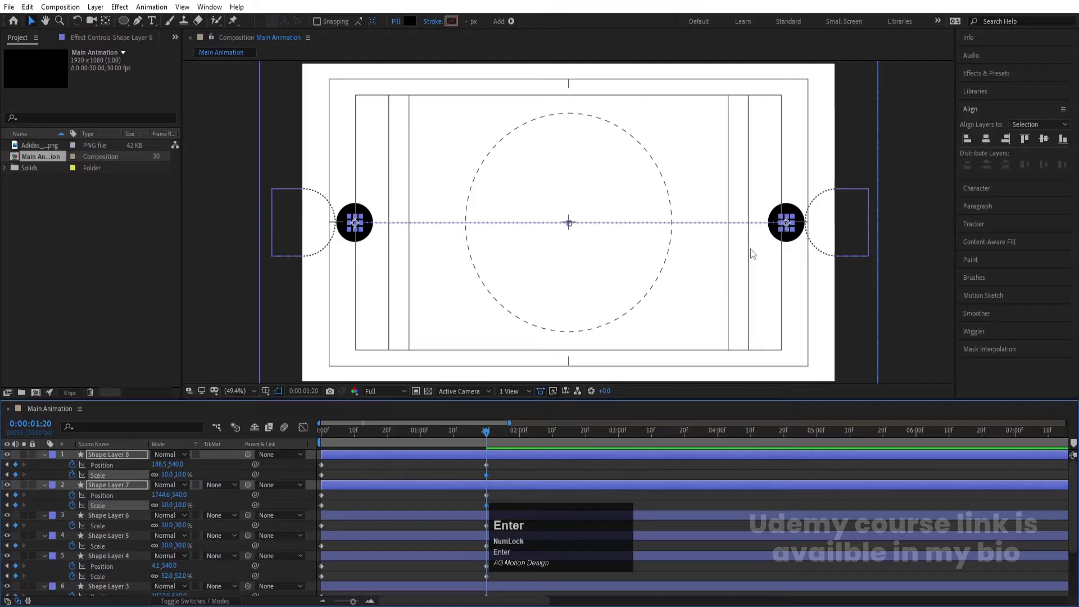
Step: Slide the two small dots inward to 1550.1,540 and 336.4,540, just inside each goal
click(428, 488)
click(484, 487)
drag(785, 222, 734, 226)
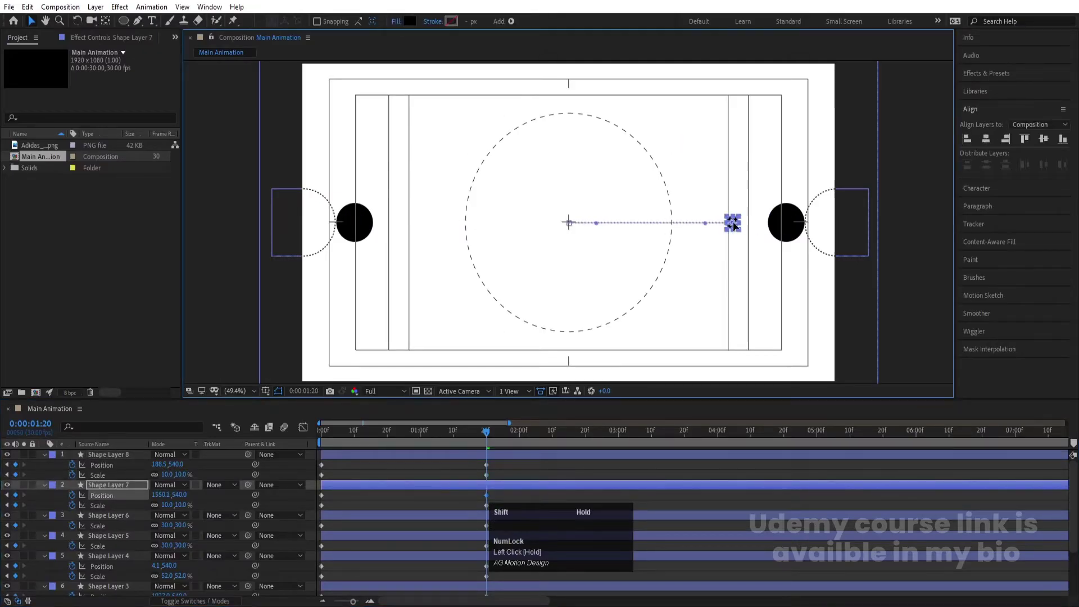
click(499, 456)
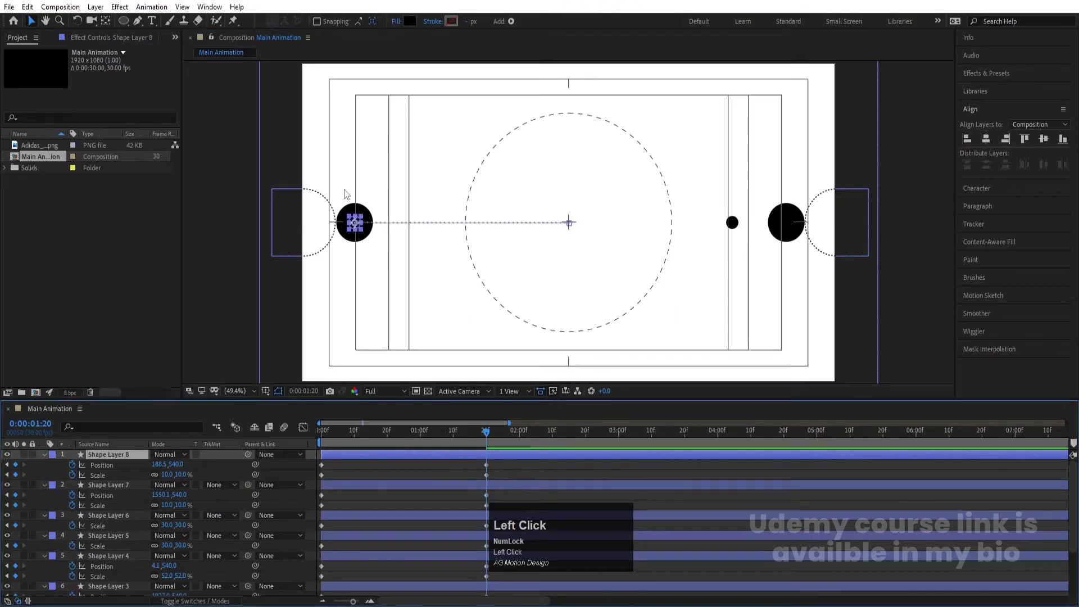
drag(353, 225, 396, 223)
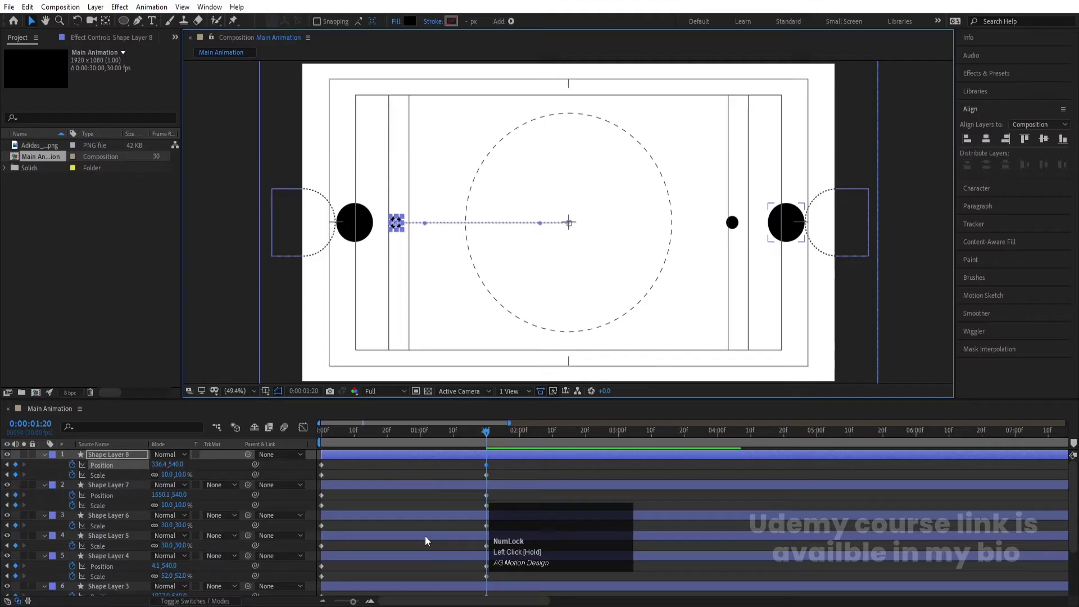
click(941, 549)
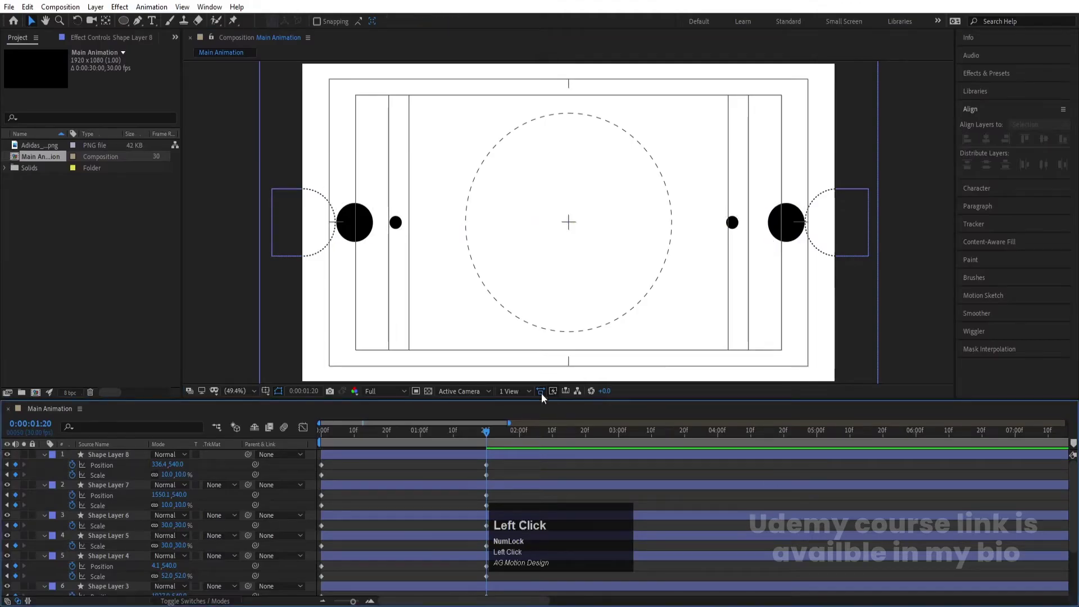
Step: Duplicate the centre circle layer, creating Shape Layer 9
key(u)
click(107, 525)
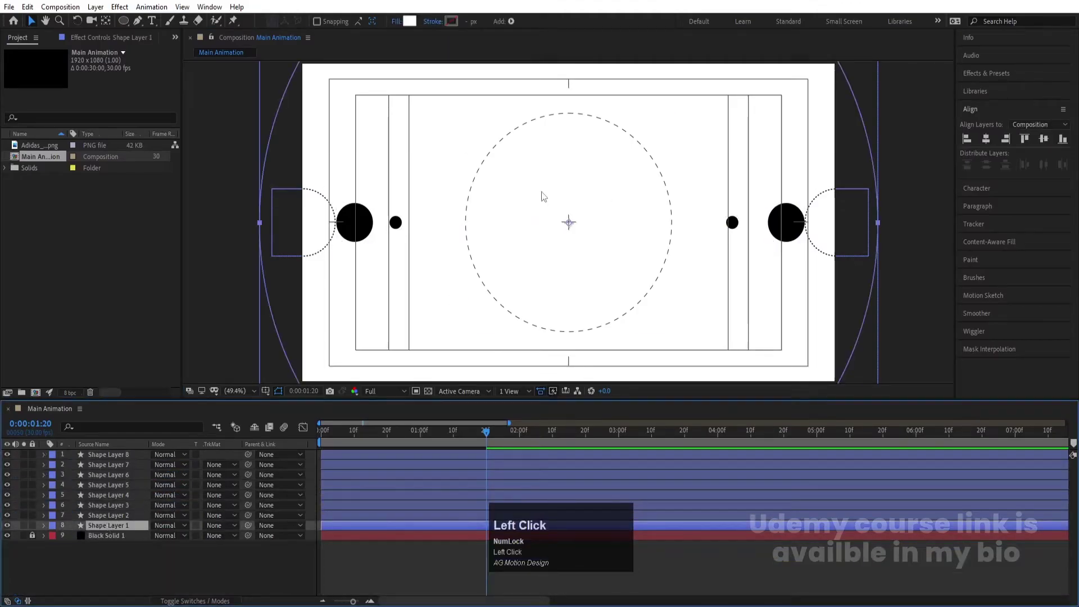
click(100, 515)
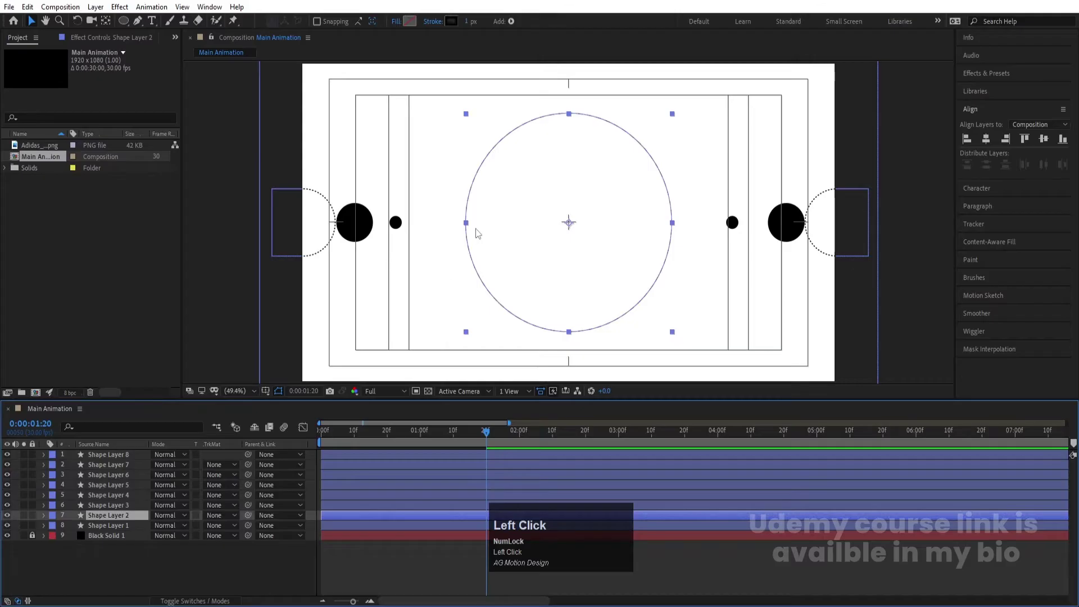
key(ctrl+d)
Step: Enlarge the original centre circle (Shape Layer 2) to 323% Scale and preview it
click(114, 528)
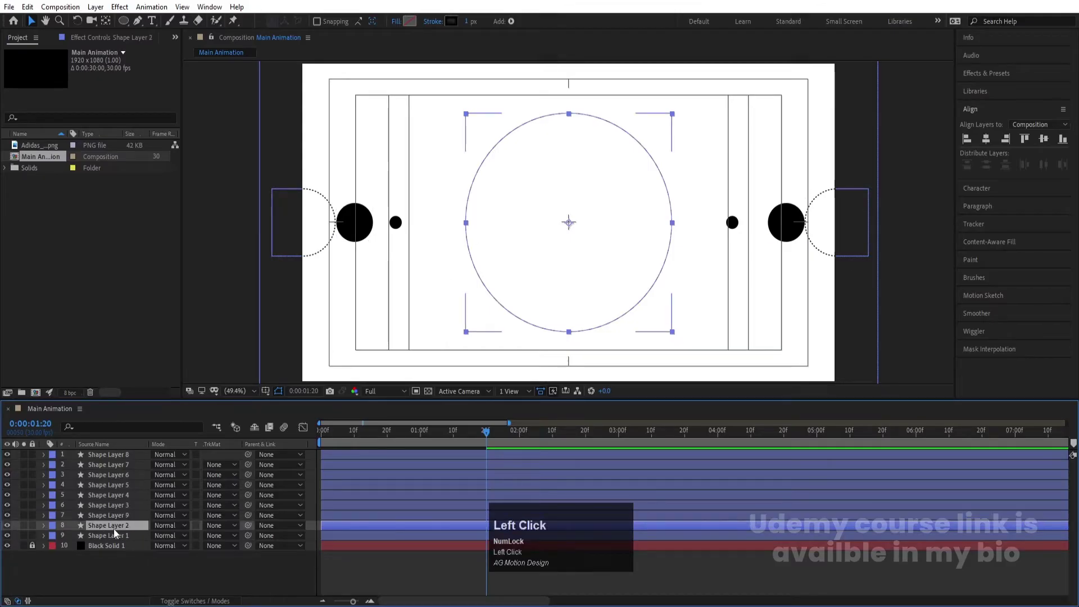
key(s)
drag(173, 537, 227, 505)
click(358, 577)
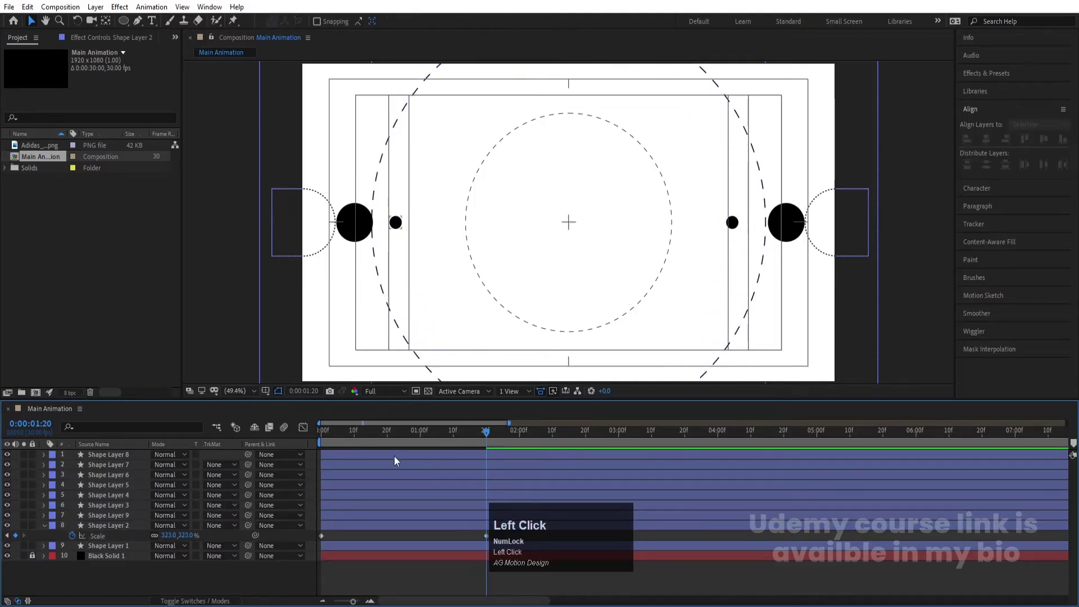
drag(370, 433, 292, 430)
key(space)
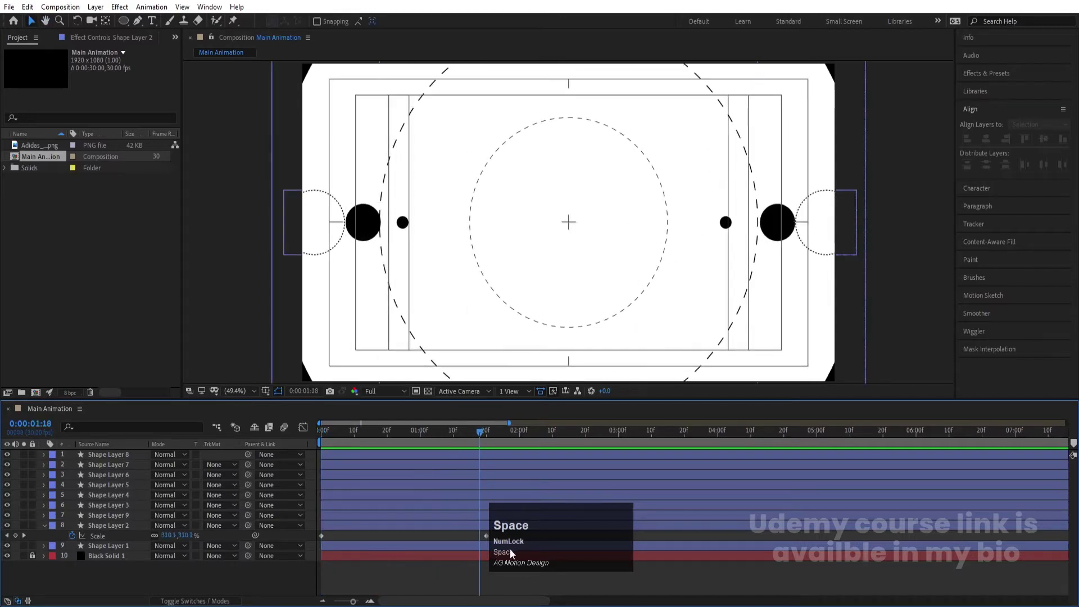
click(600, 525)
Step: Reveal keyframes on every layer and select all shape layers' keyframes
key(u)
scroll(475, 584, down, 3)
click(507, 586)
drag(506, 586, 277, 262)
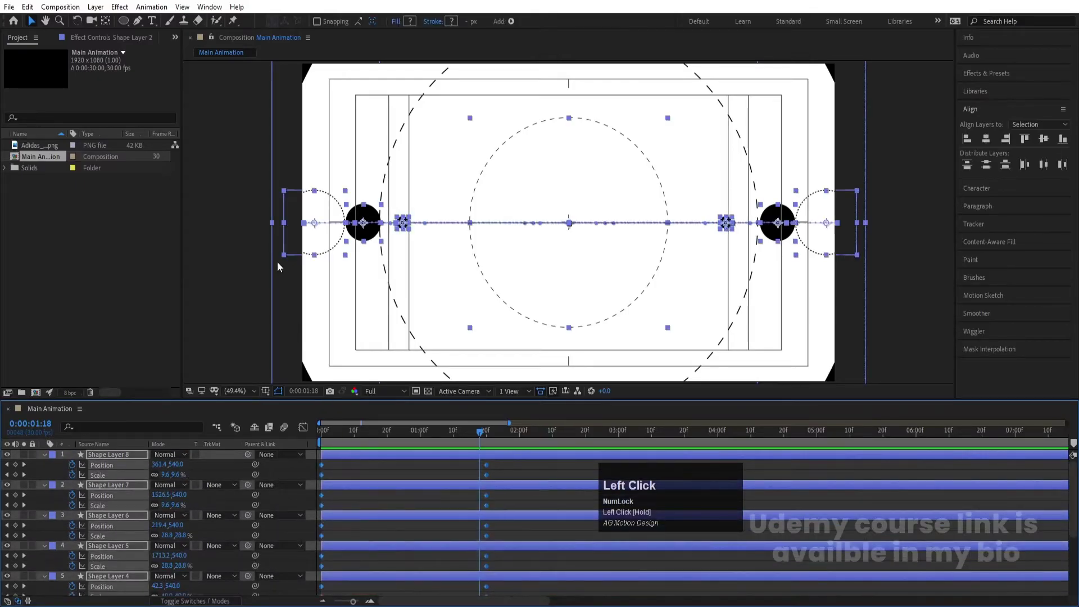
Step: Apply Easy Ease to all keyframes and reshape the speed curves to burst fast, then settle slowly
key(F9)
click(303, 427)
drag(548, 540, 334, 565)
click(353, 572)
click(321, 431)
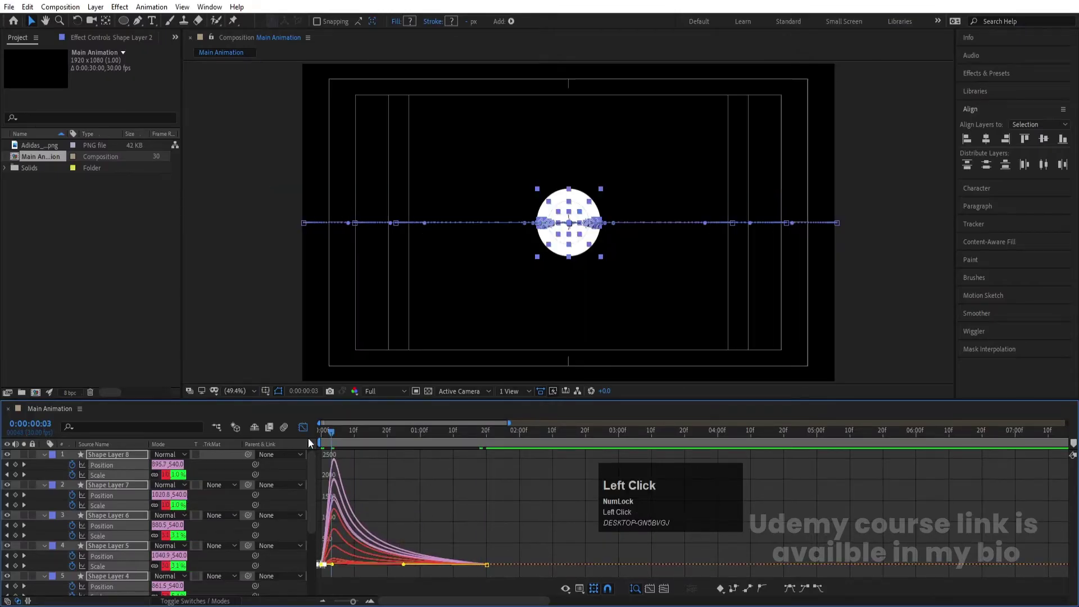
click(303, 429)
key(space)
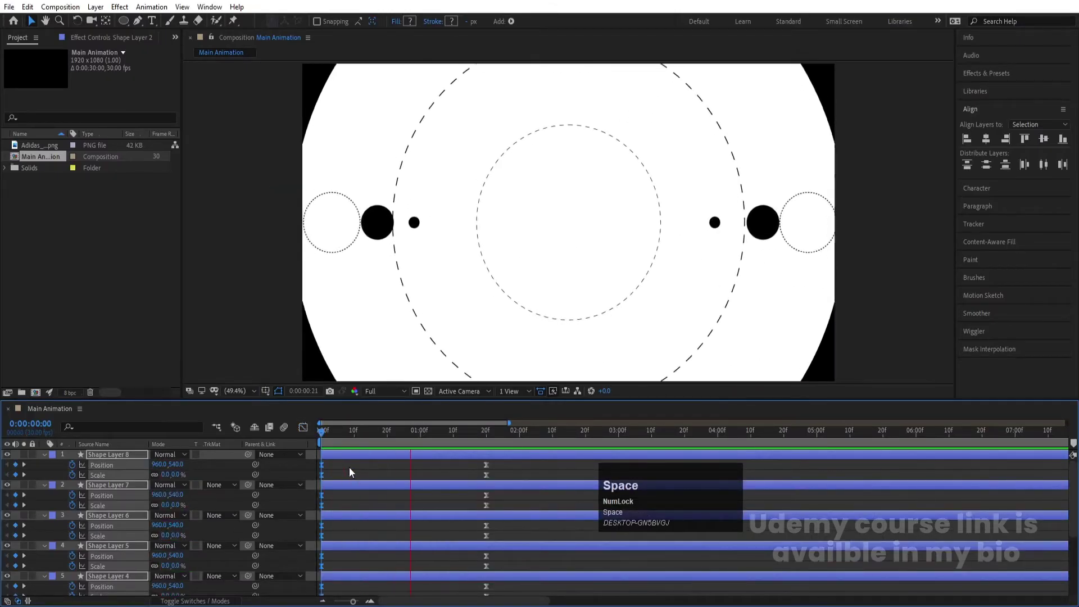
Step: Start Shape Layers 2, 9 and 3 at frames 5, 10 and 15
scroll(360, 495, down, 4)
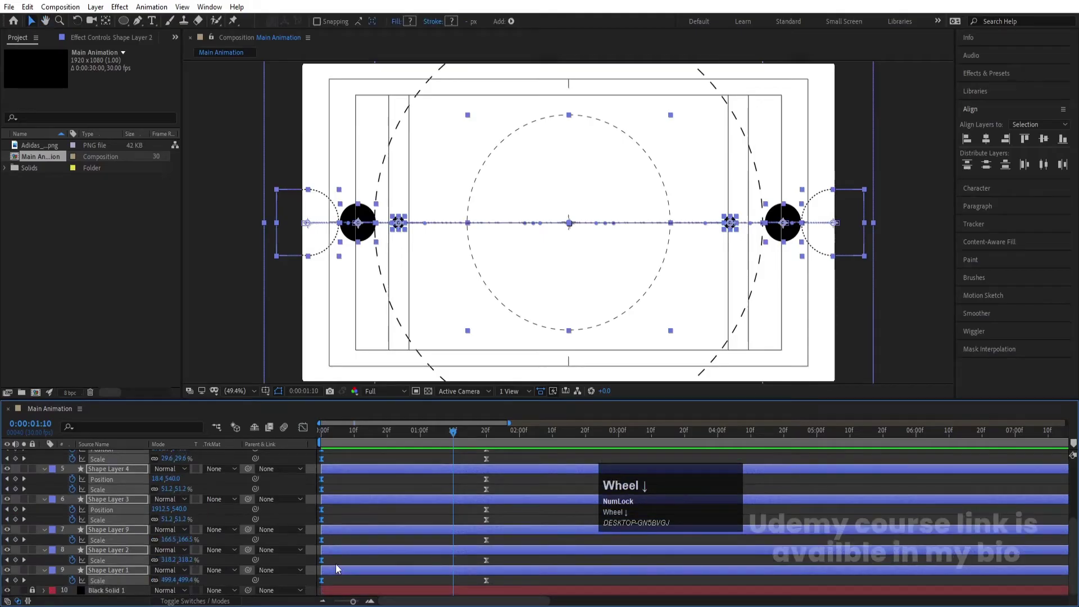
click(342, 468)
click(321, 430)
key(equal)
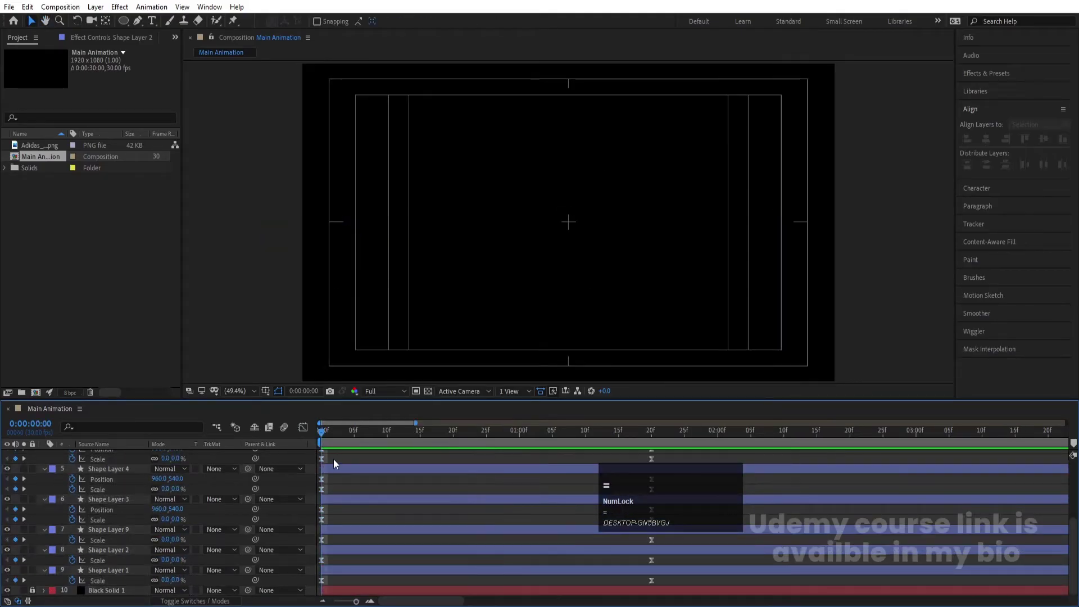
click(353, 436)
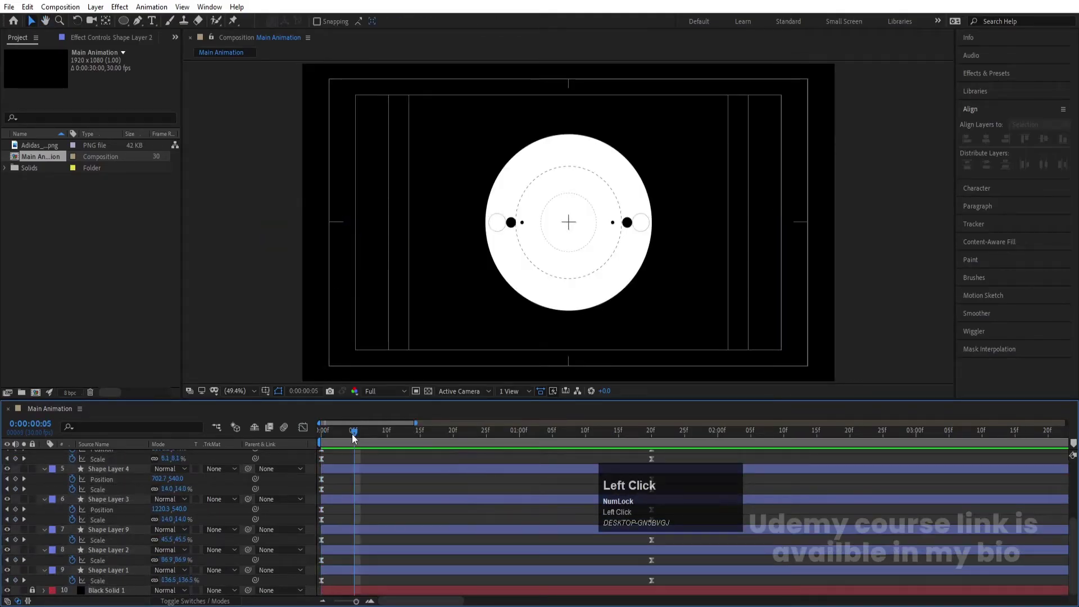
click(351, 553)
key(bracketleft)
click(388, 437)
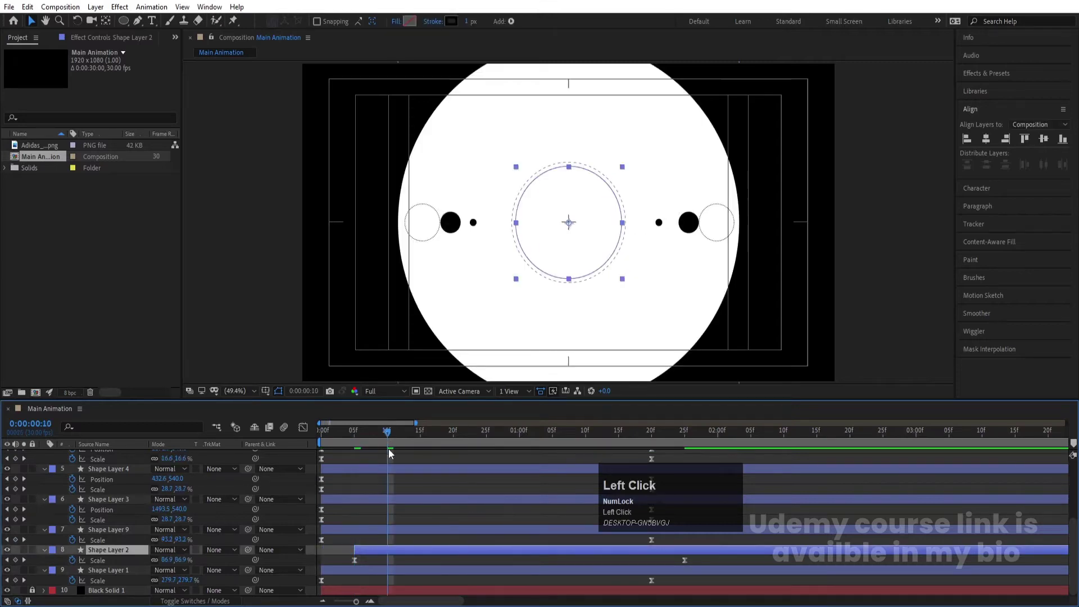
click(379, 530)
key(bracketleft)
click(422, 436)
click(416, 500)
key(bracketleft)
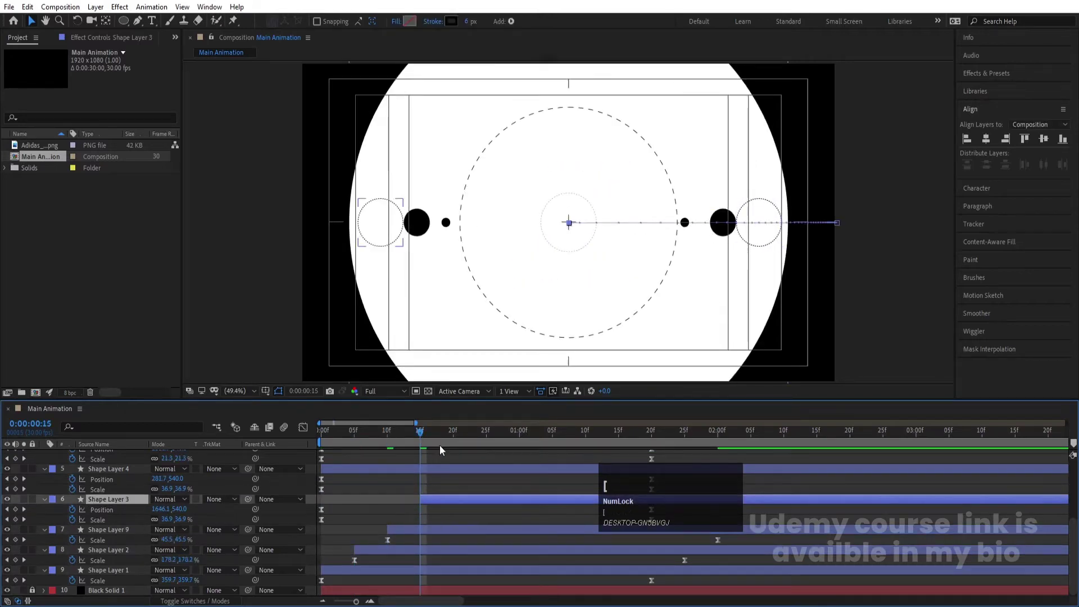
Step: Start Shape Layers 4, 5, 6, 7 and 8 at frame 20, frame 25, 1:00, 1:05 and 1:10
click(452, 431)
click(456, 468)
key(bracketleft)
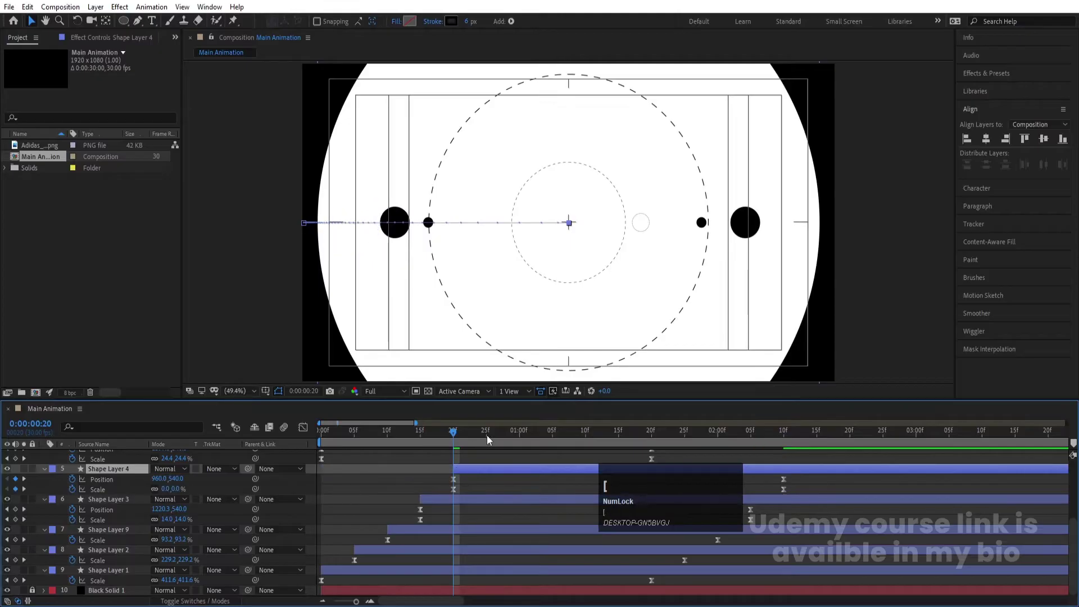
click(487, 439)
scroll(487, 488, up, 3)
click(474, 534)
key(bracketleft)
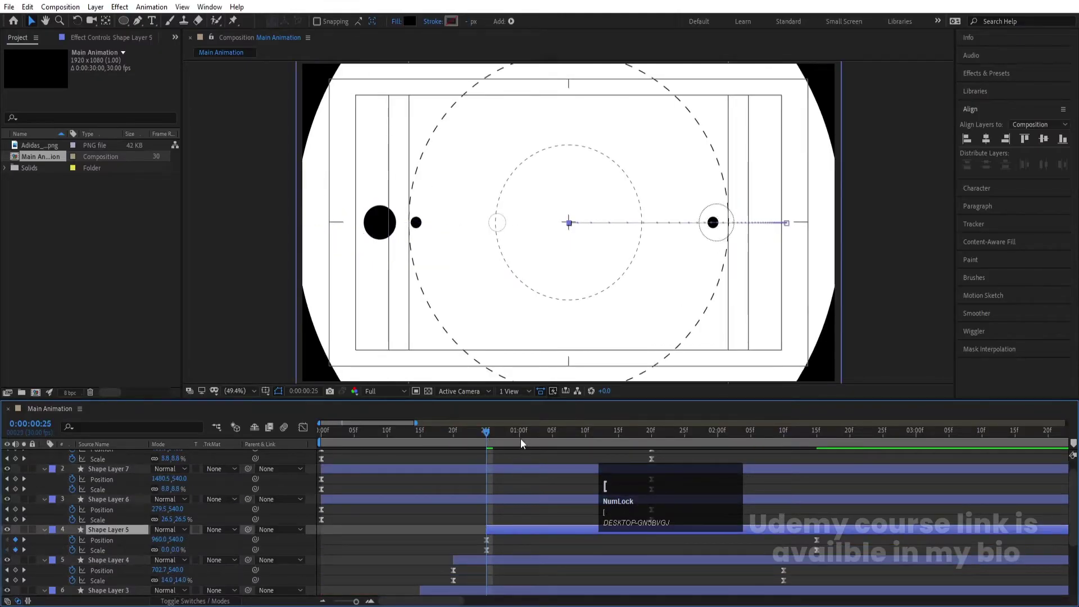
click(521, 438)
click(524, 500)
key(bracketleft)
click(553, 442)
click(554, 469)
scroll(562, 478, up, 1)
key(bracketleft)
click(588, 438)
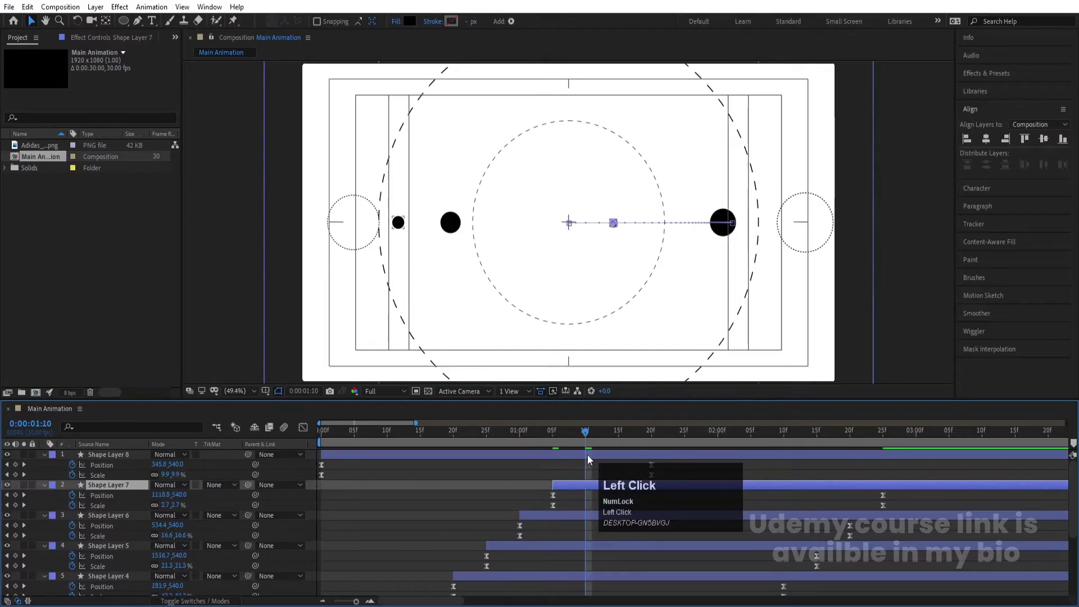
click(588, 455)
key(bracketleft)
Step: Preview the staggered cascade, stop at 0:00:01:15, and pick the Ellipse tool
click(354, 430)
drag(292, 439, 304, 444)
key(space)
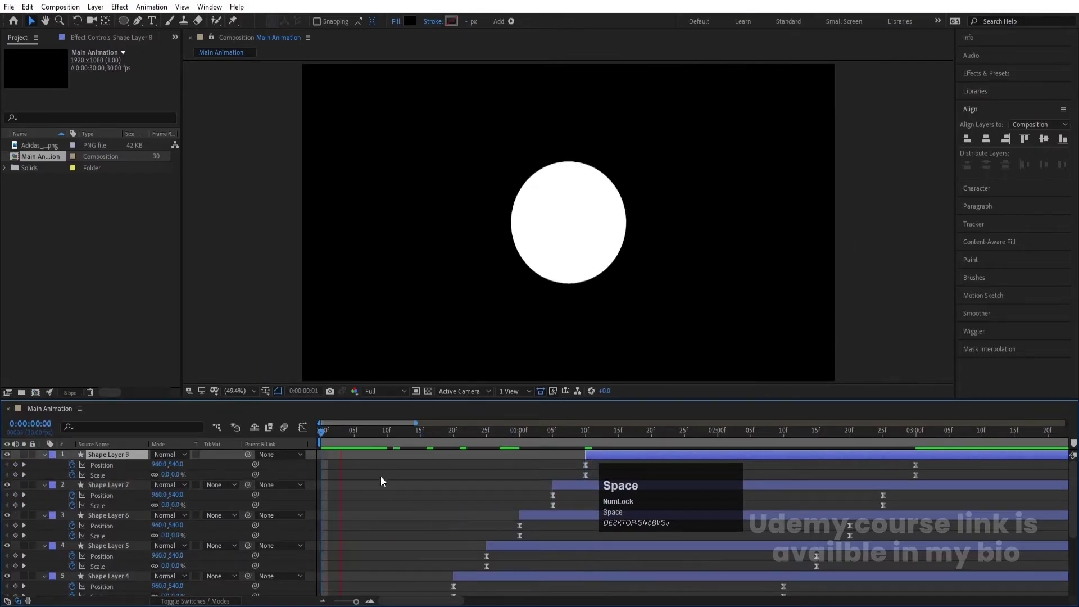
key(space)
key(space)
key(space)
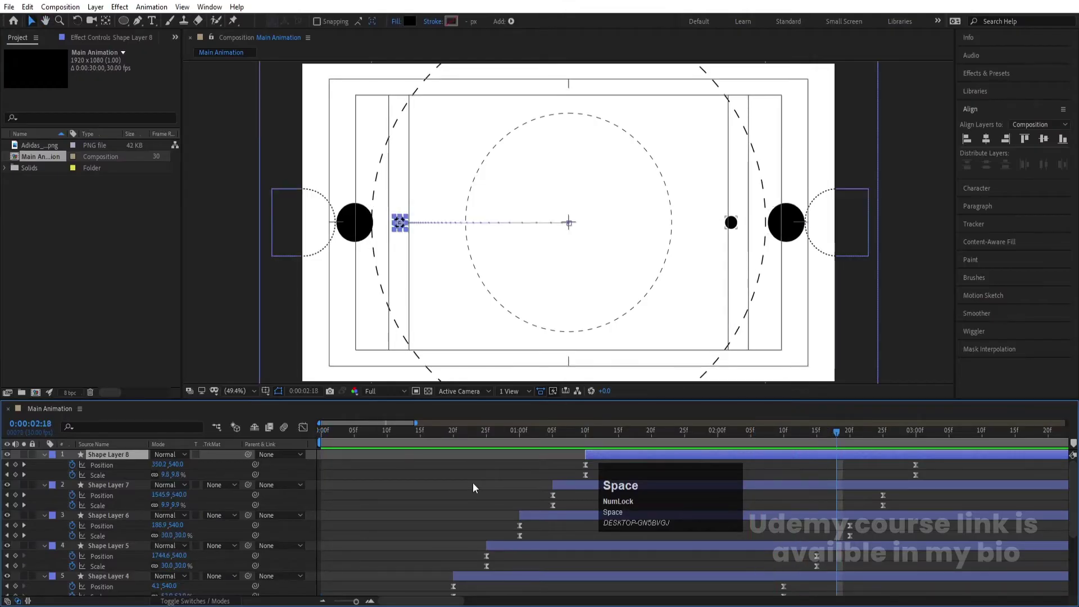
key(minus)
key(minus)
click(355, 474)
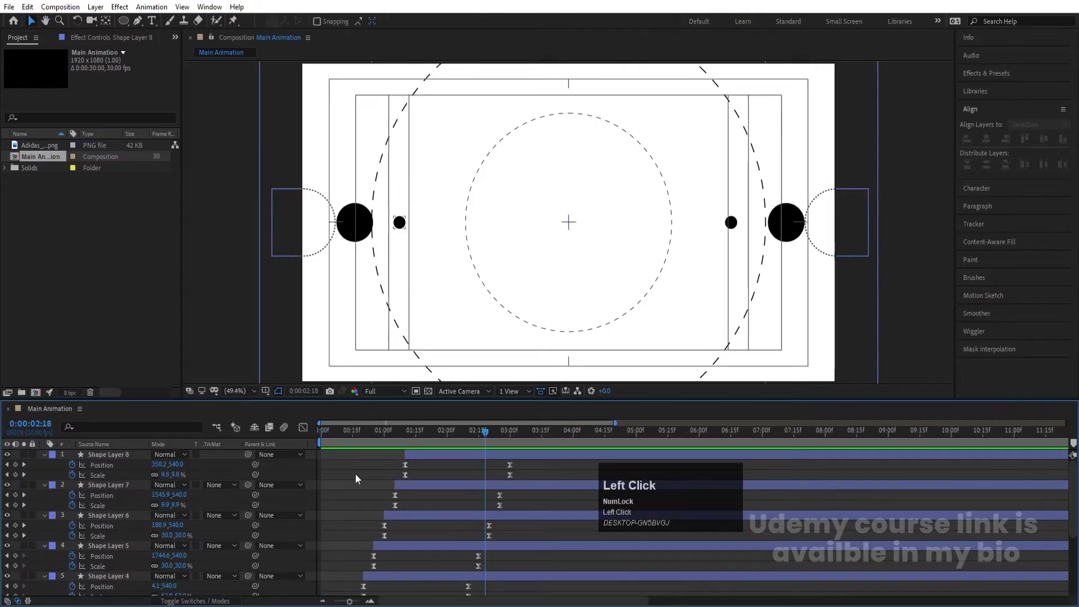
key(u)
drag(360, 430, 297, 456)
key(space)
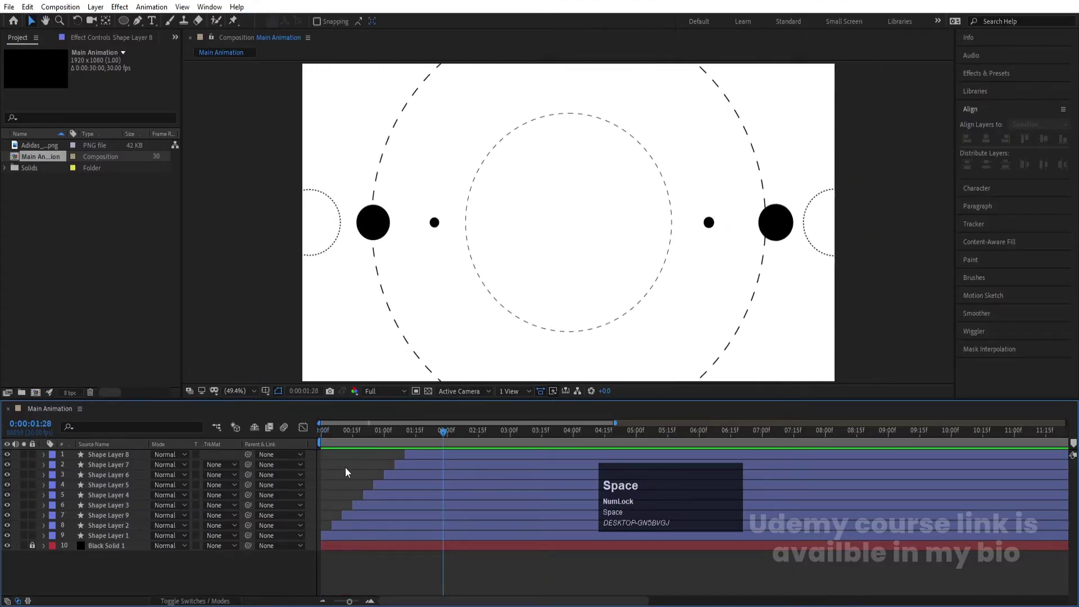
click(363, 433)
key(space)
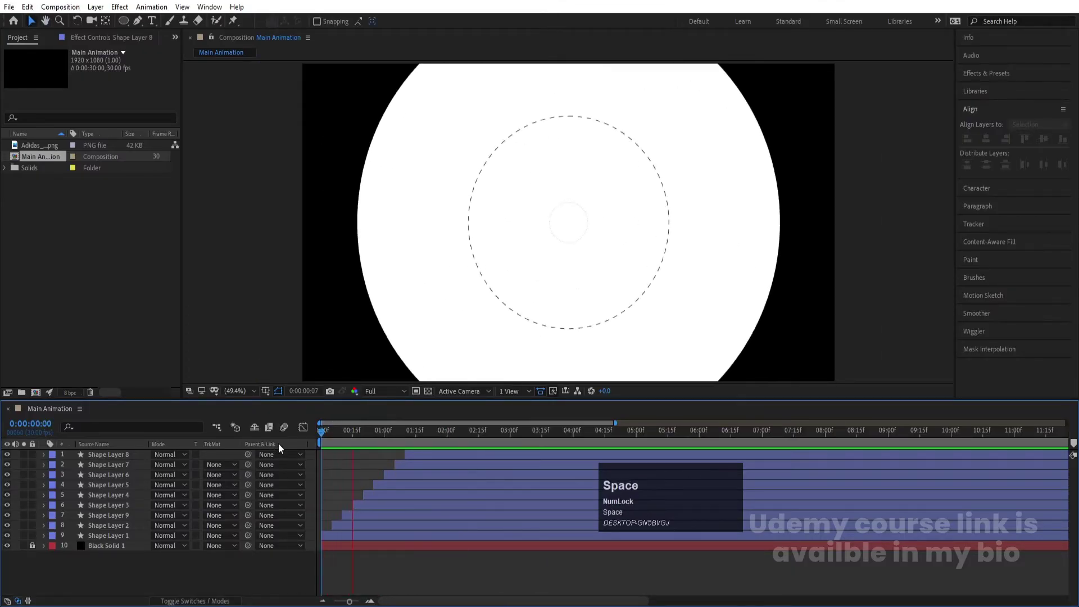
click(143, 569)
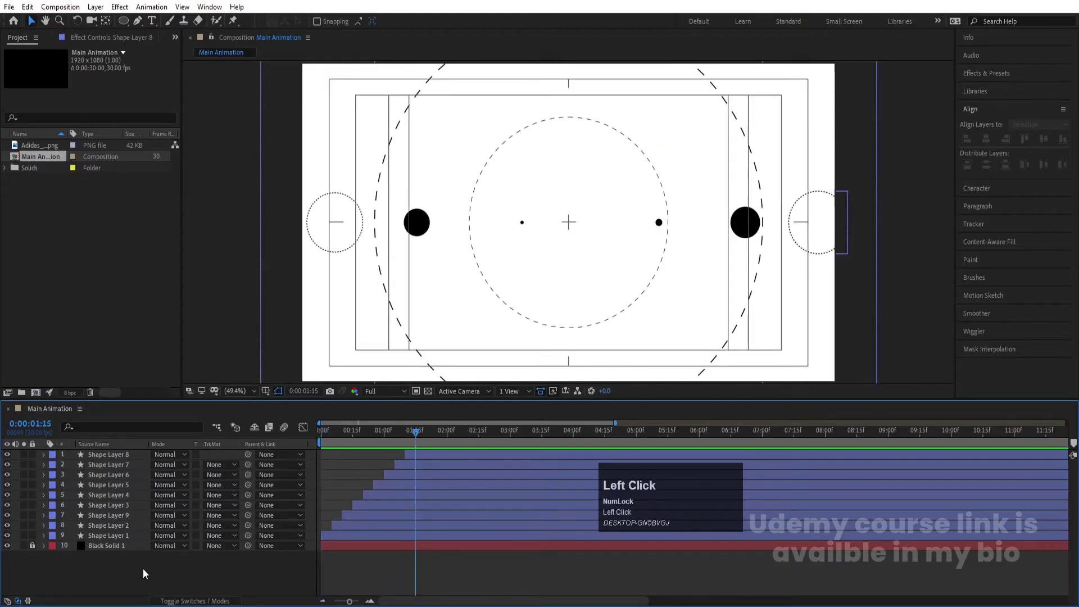
click(124, 22)
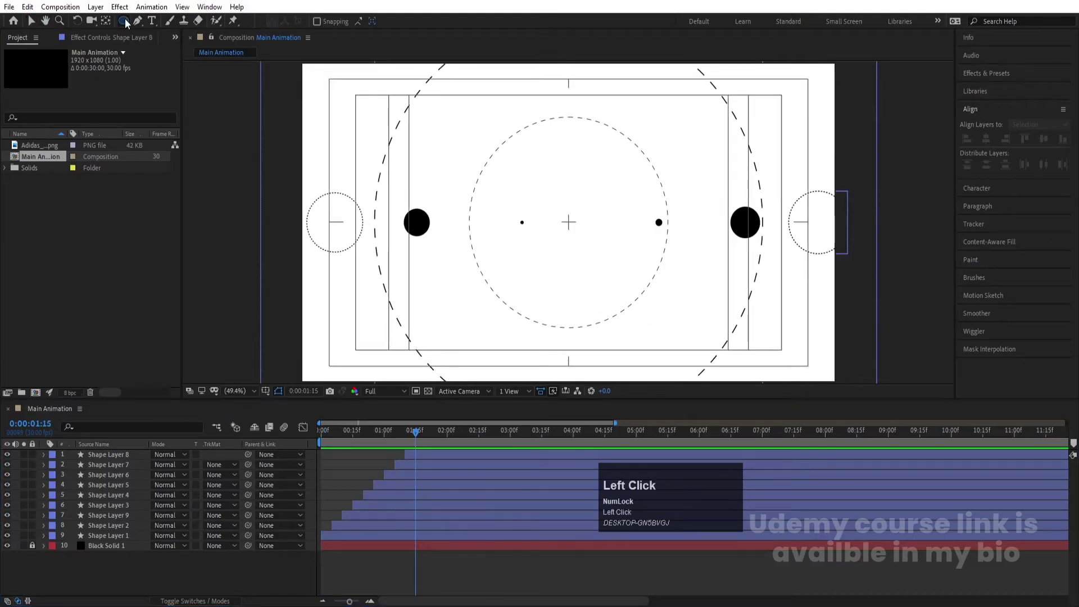
Step: Draw a small circle, centre it horizontally and vertically in the composition, and scale it to 164%
drag(561, 205, 578, 224)
click(348, 453)
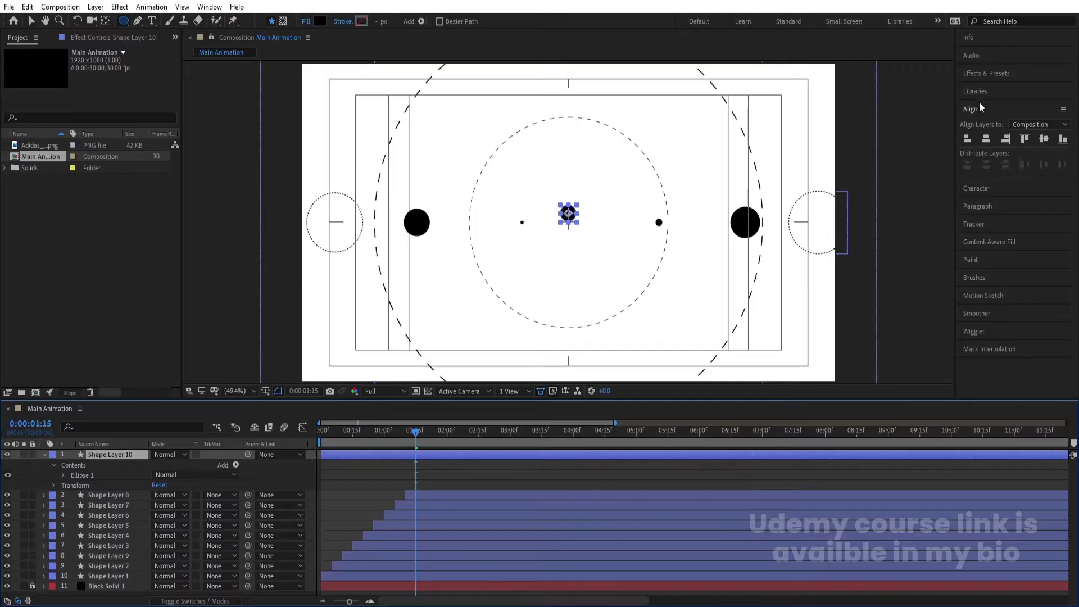
click(987, 140)
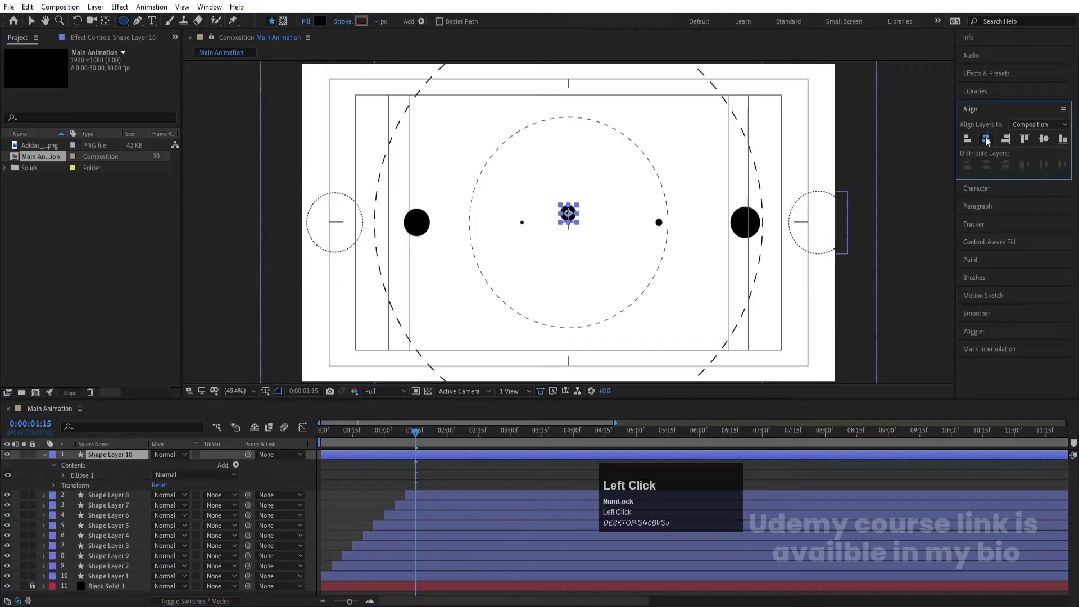
click(1044, 140)
key(minus)
key(Num_Lock)
key(s)
drag(168, 464, 180, 466)
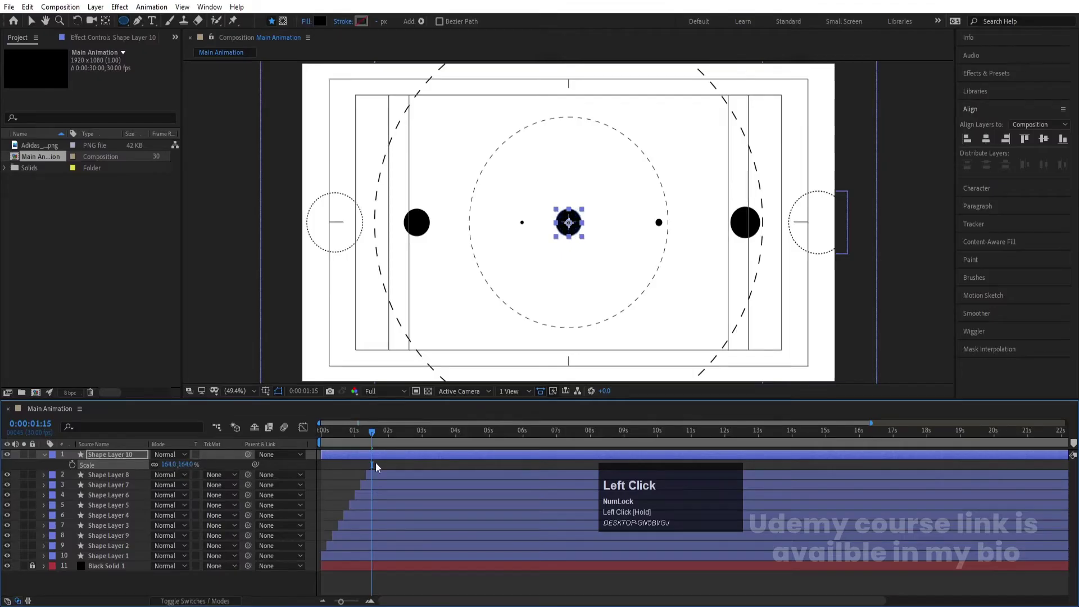
drag(373, 441, 217, 455)
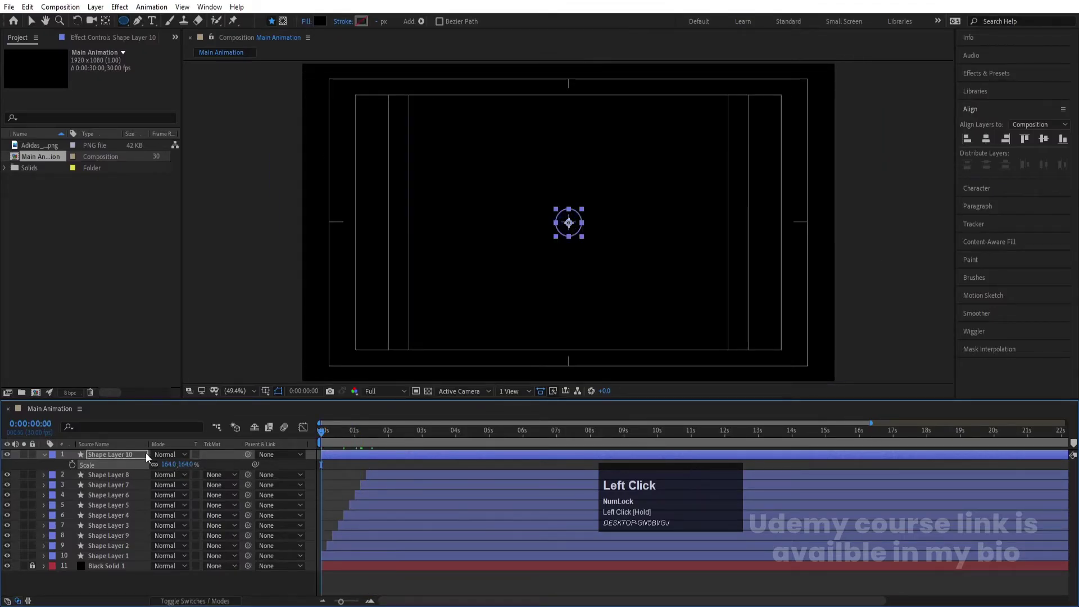
Step: Keyframe the ball's Position so it starts above the top edge at frame 0 and lands centre at 2 seconds
key(p)
click(72, 464)
drag(385, 434, 320, 436)
drag(175, 465, 90, 430)
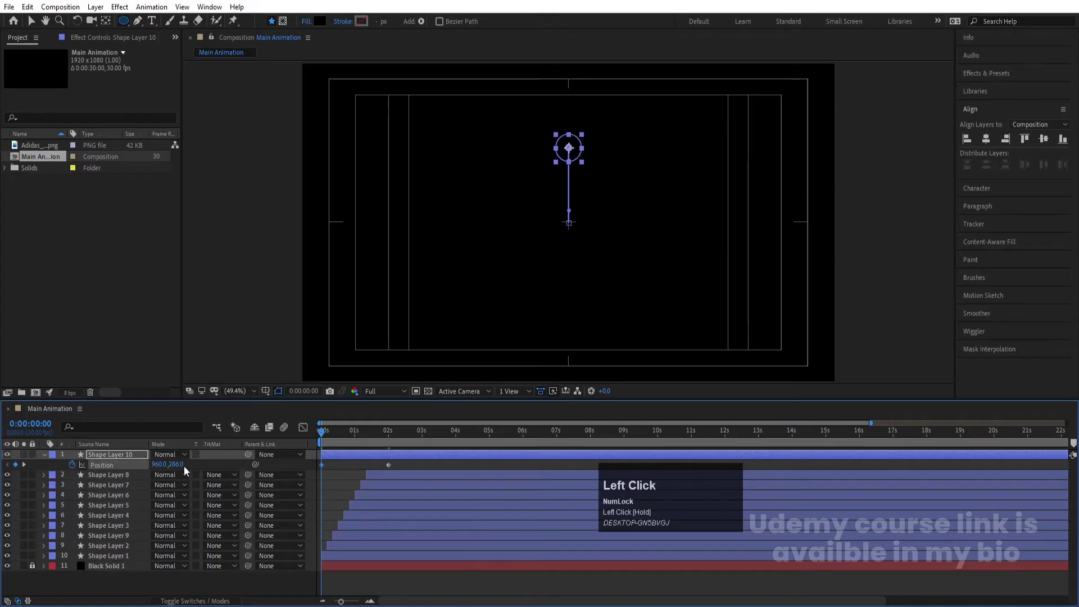
drag(183, 466, 50, 435)
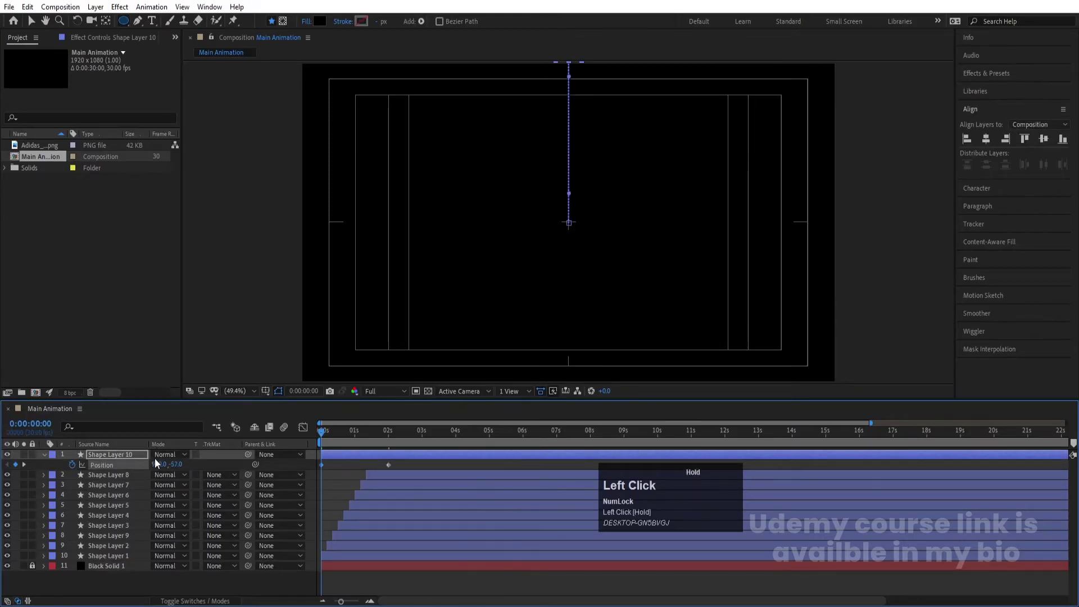
Step: Duplicate the ball as Shape Layer 11 starting below the bottom edge, then ease all four Position keyframes
key(ctrl+d)
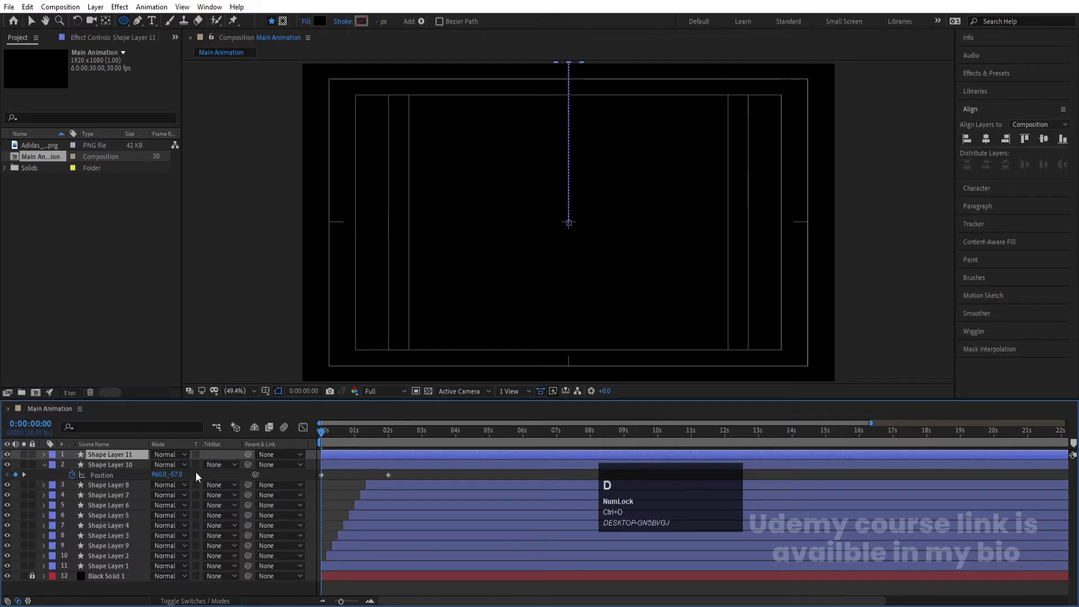
key(p)
drag(176, 464, 838, 470)
key(space)
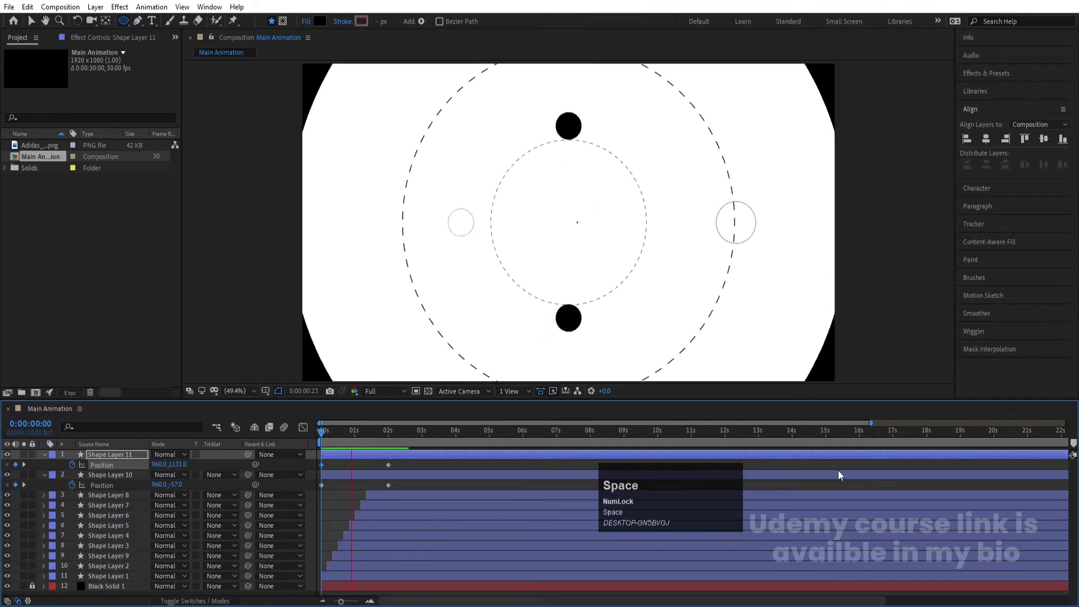
key(space)
drag(399, 487, 249, 421)
key(F9)
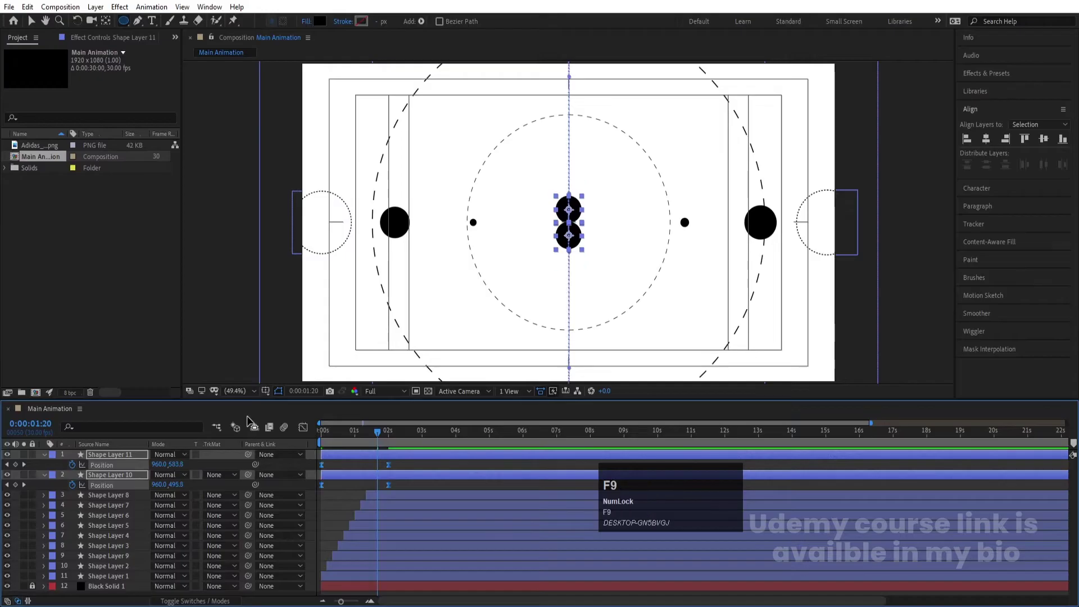
Step: Steepen the balls' speed curve in the Graph Editor so they accelerate sharply into the centre
click(303, 428)
drag(362, 533, 377, 564)
key(equal)
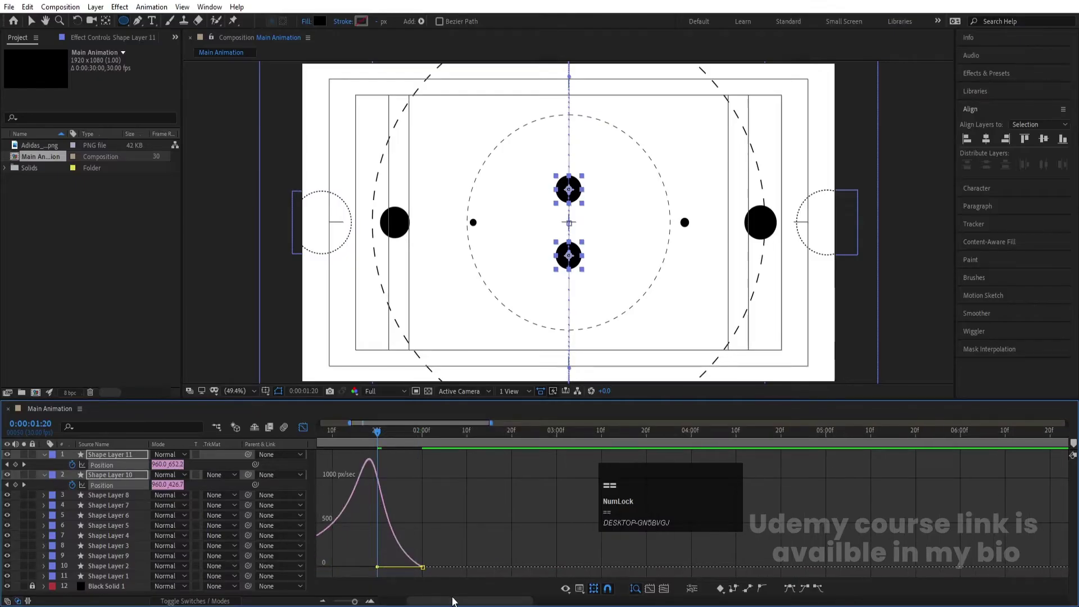
click(382, 577)
drag(377, 566, 413, 566)
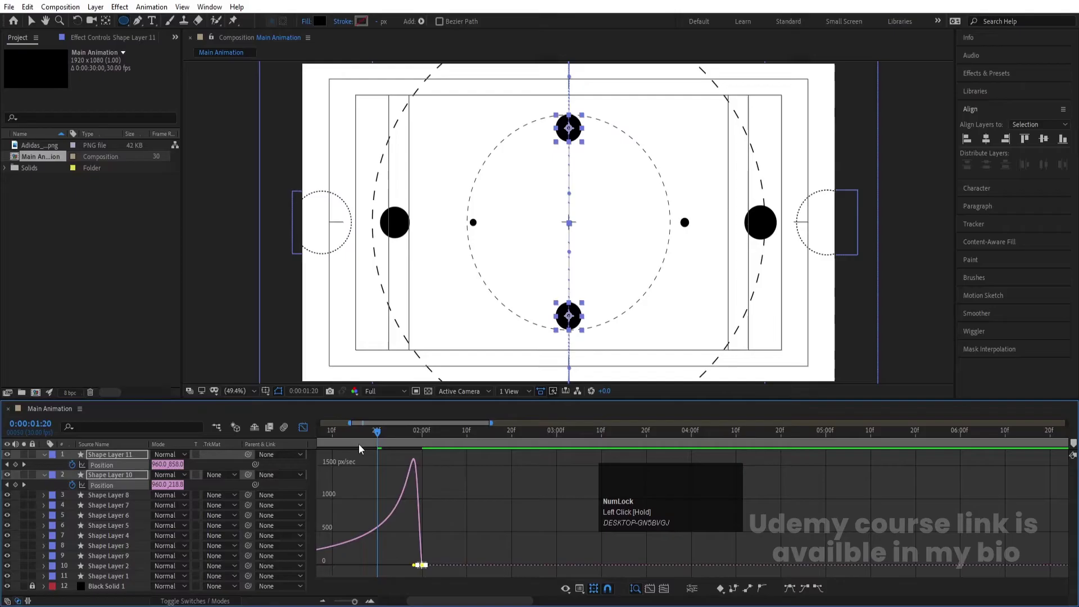
click(264, 436)
key(space)
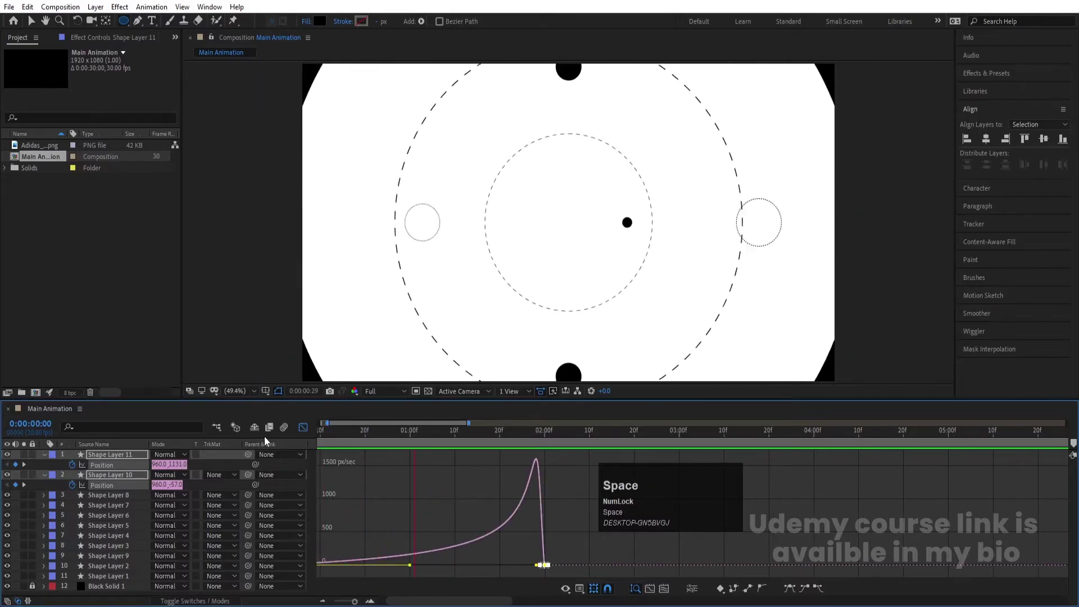
click(303, 427)
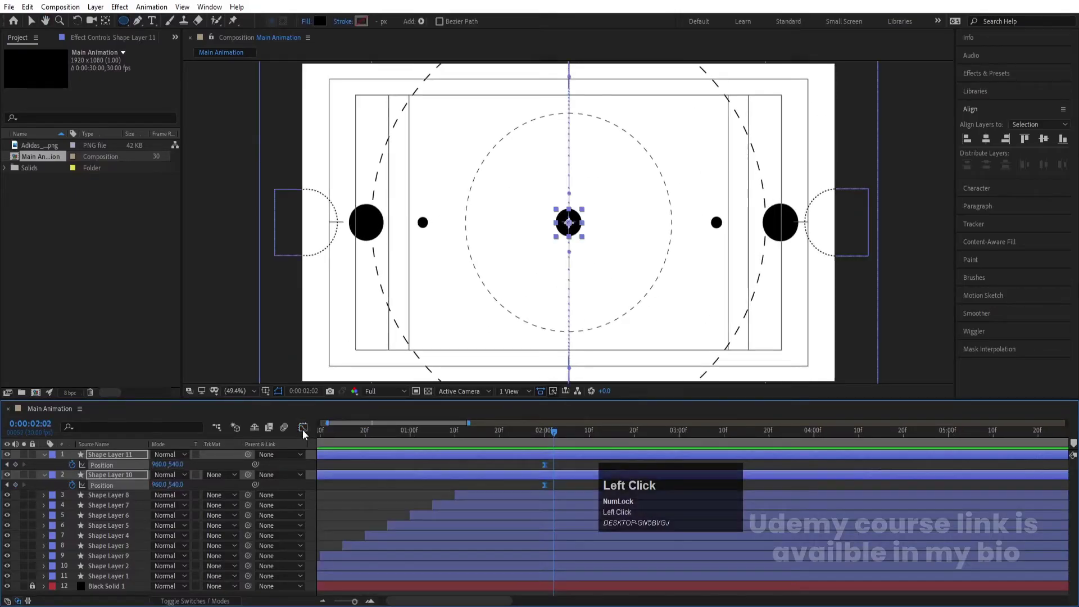
Step: Shift both ball layers to start about one second in, at the playhead
drag(359, 462, 315, 481)
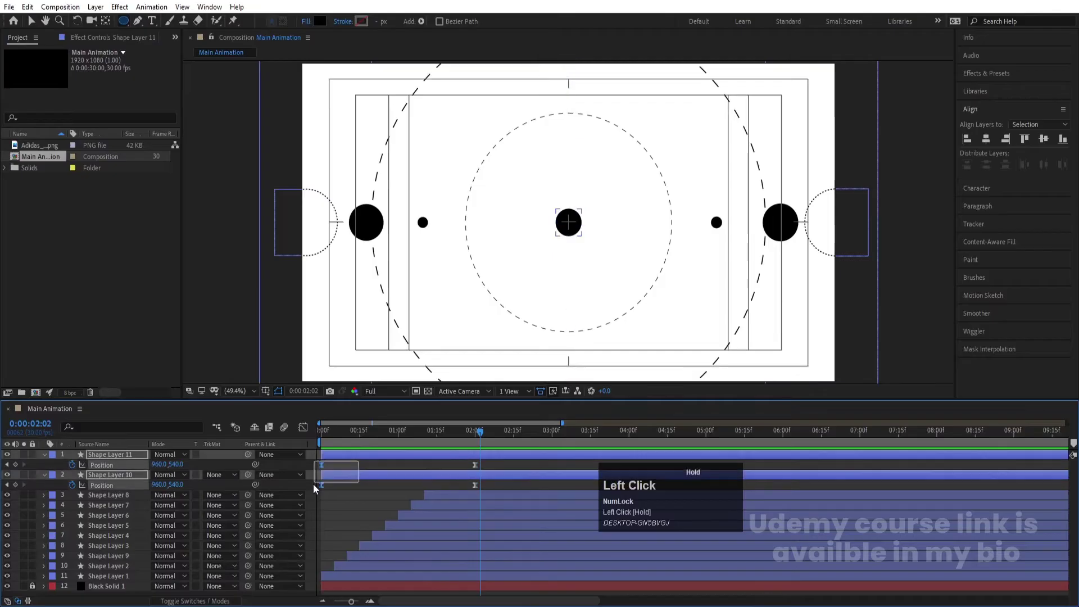
drag(472, 475, 308, 437)
key(space)
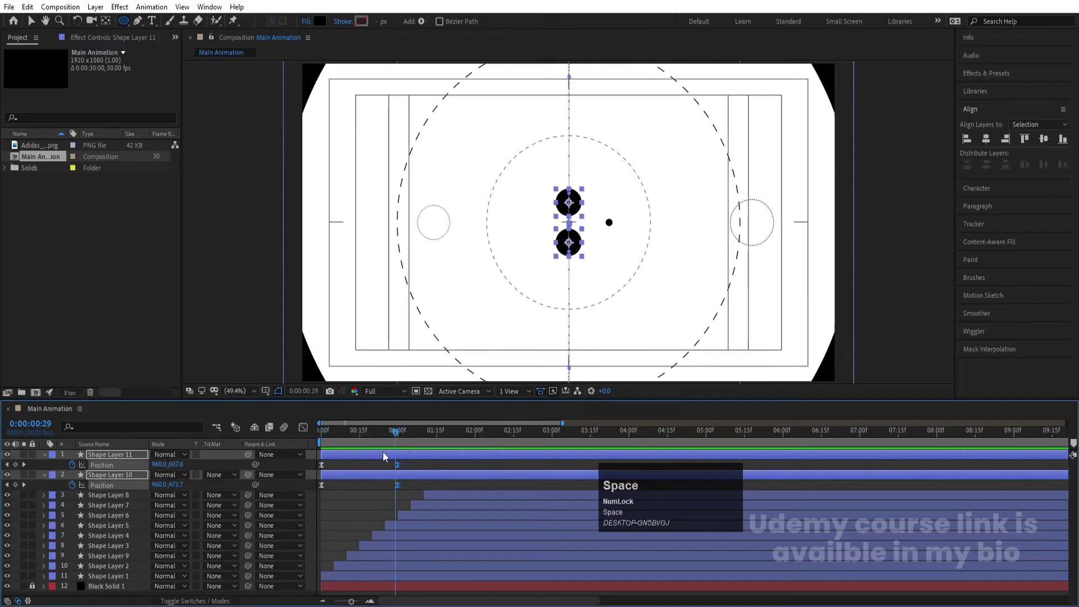
key(bracketleft)
key(space)
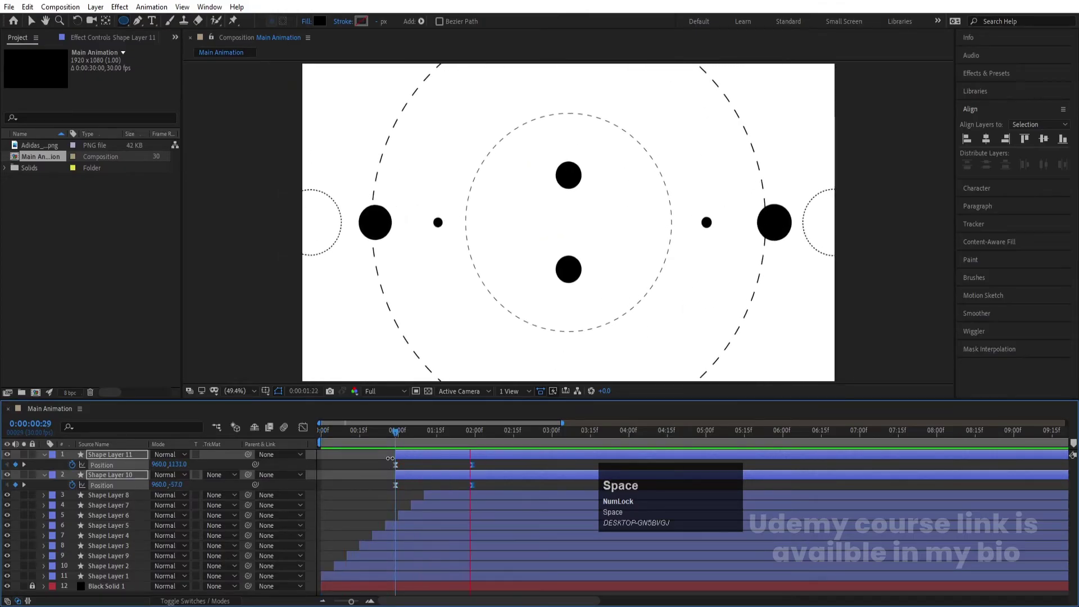
Step: Go to about 1:28 where the balls meet and duplicate the lower ball layer
click(493, 464)
click(470, 440)
drag(470, 440, 473, 443)
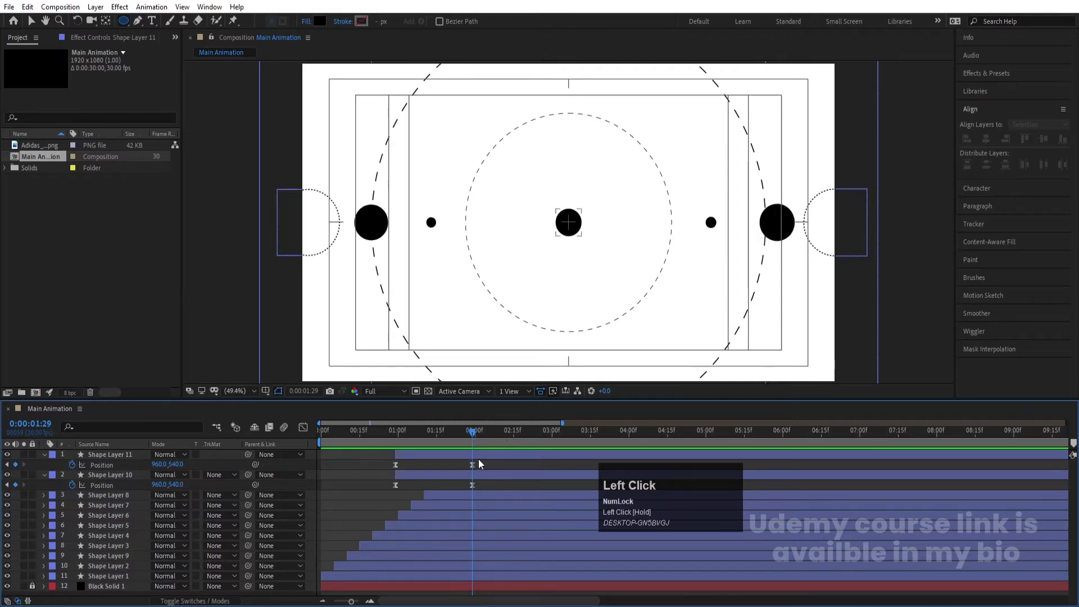
click(475, 459)
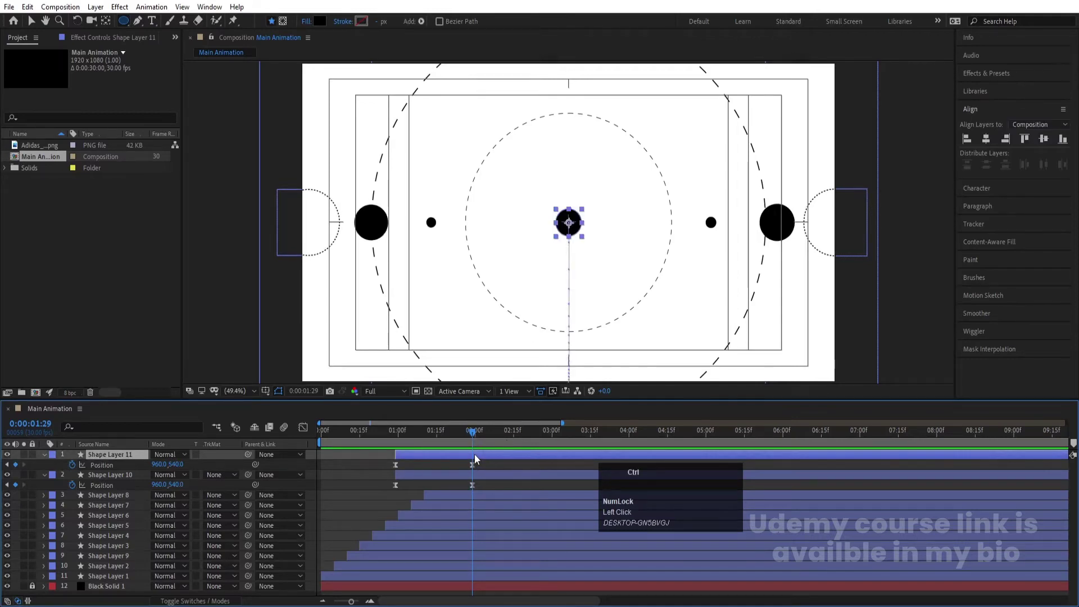
key(ctrl+d)
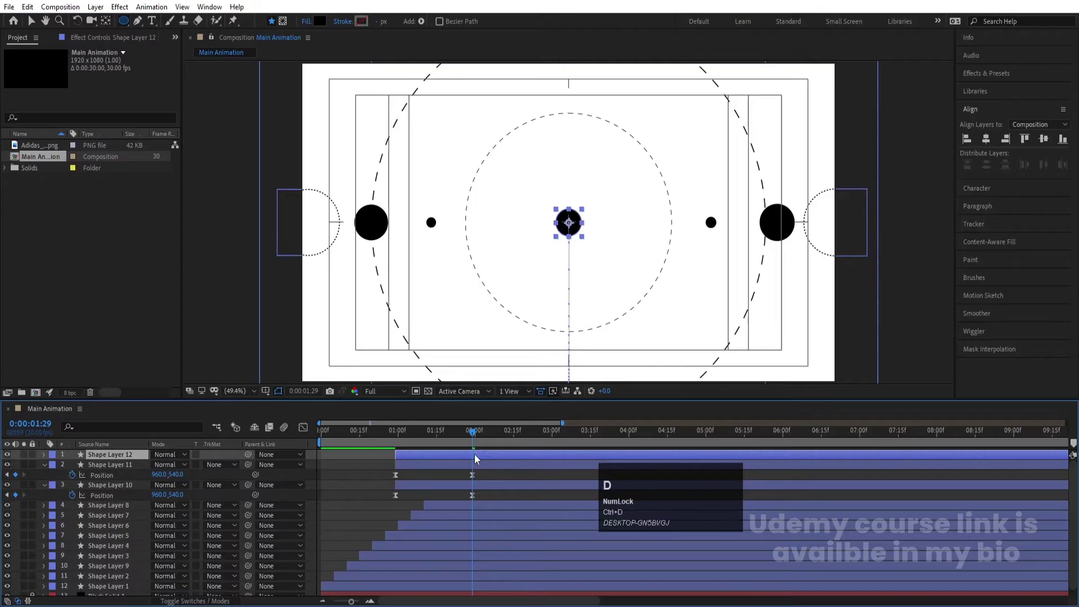
Step: Delete the copied ball's Position keyframes and start the layer at the current time
key(p)
drag(482, 463, 359, 476)
key(Delete)
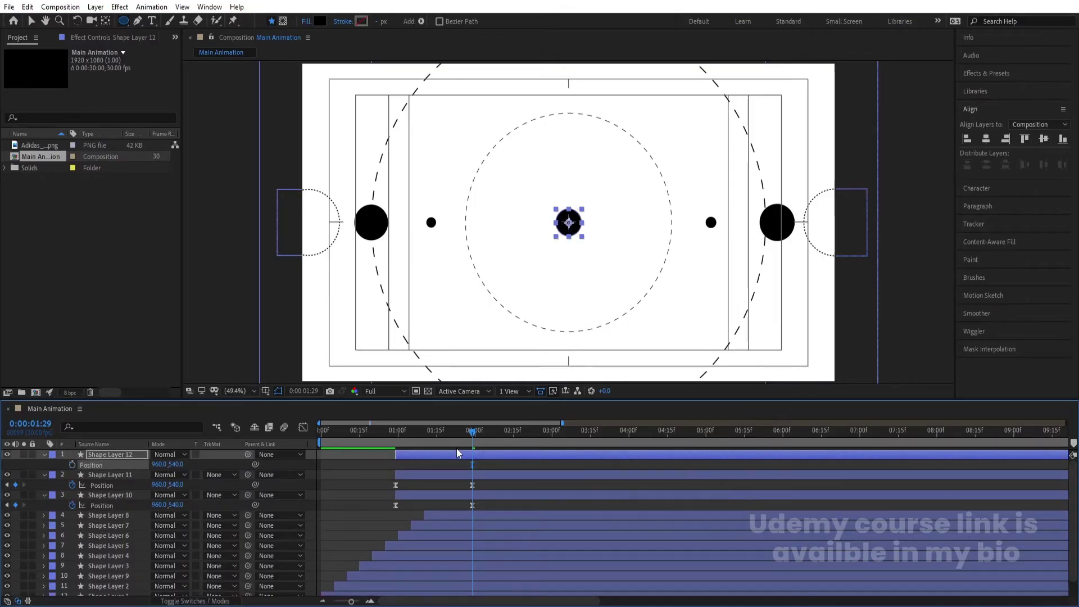
key(bracketleft)
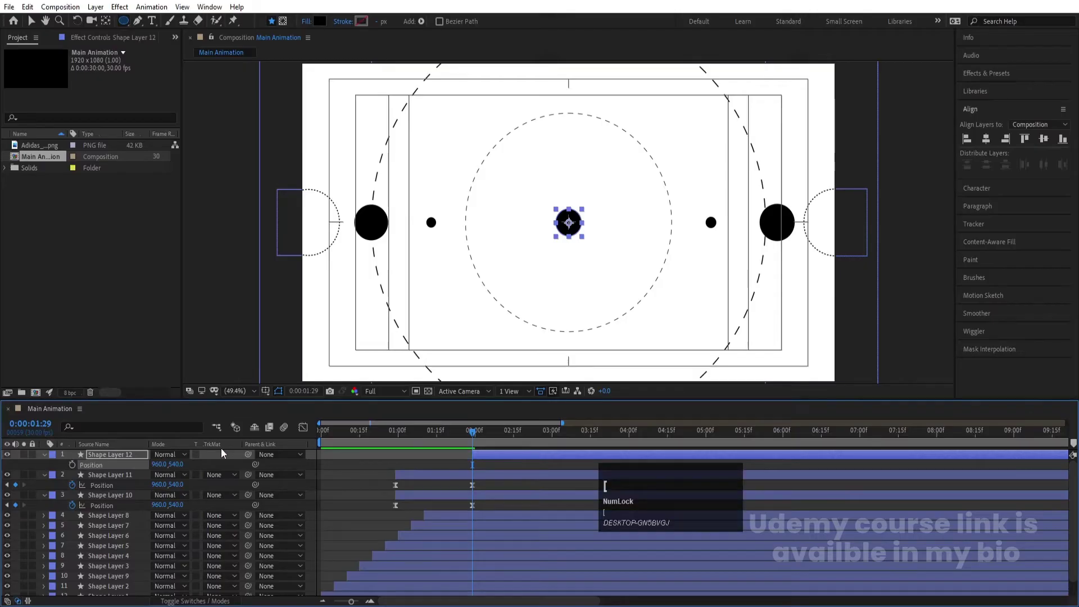
Step: Keyframe the ball's Scale from 164% to about 3949% at 3:08 so it covers the frame
key(s)
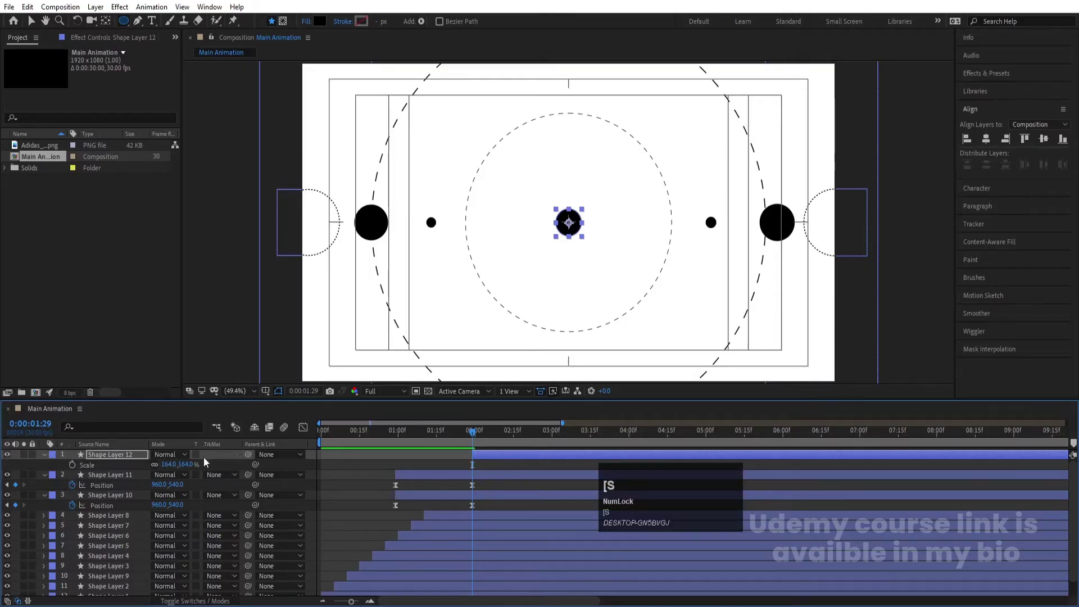
click(72, 464)
key(space)
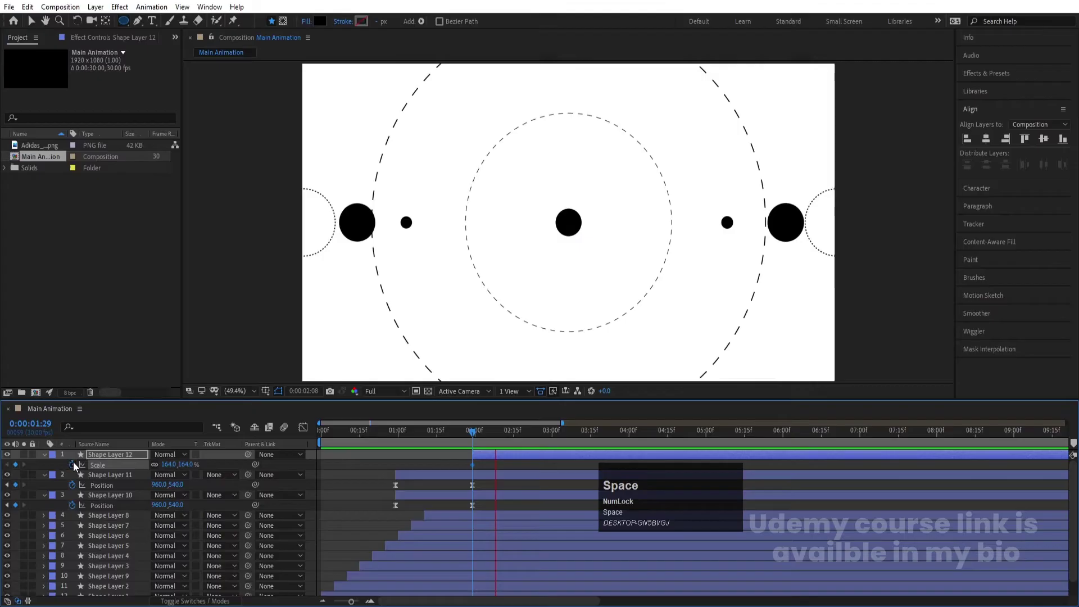
drag(169, 464, 287, 453)
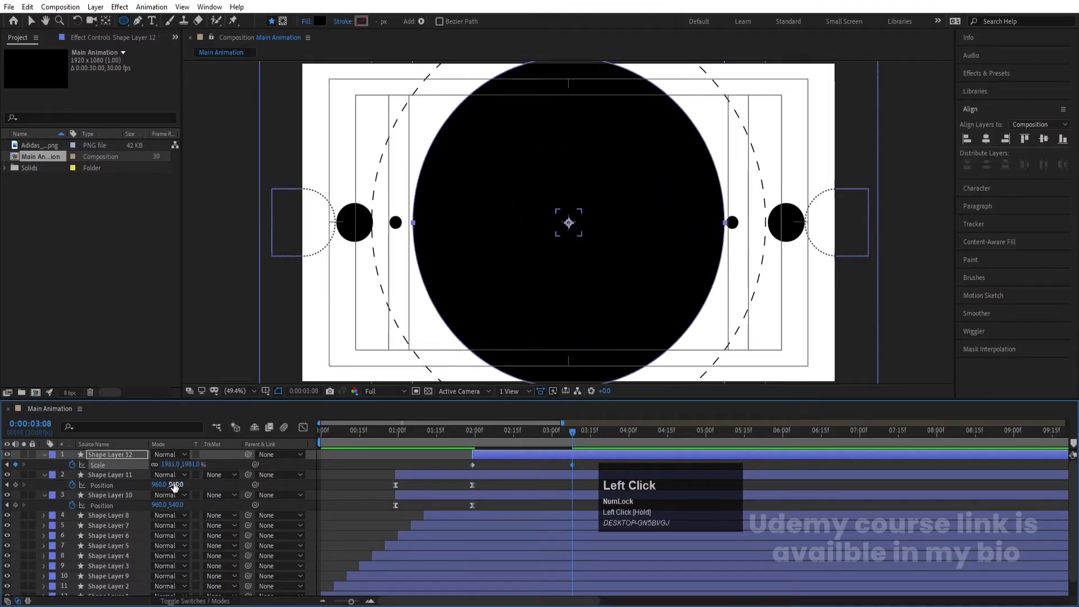
drag(163, 468, 987, 156)
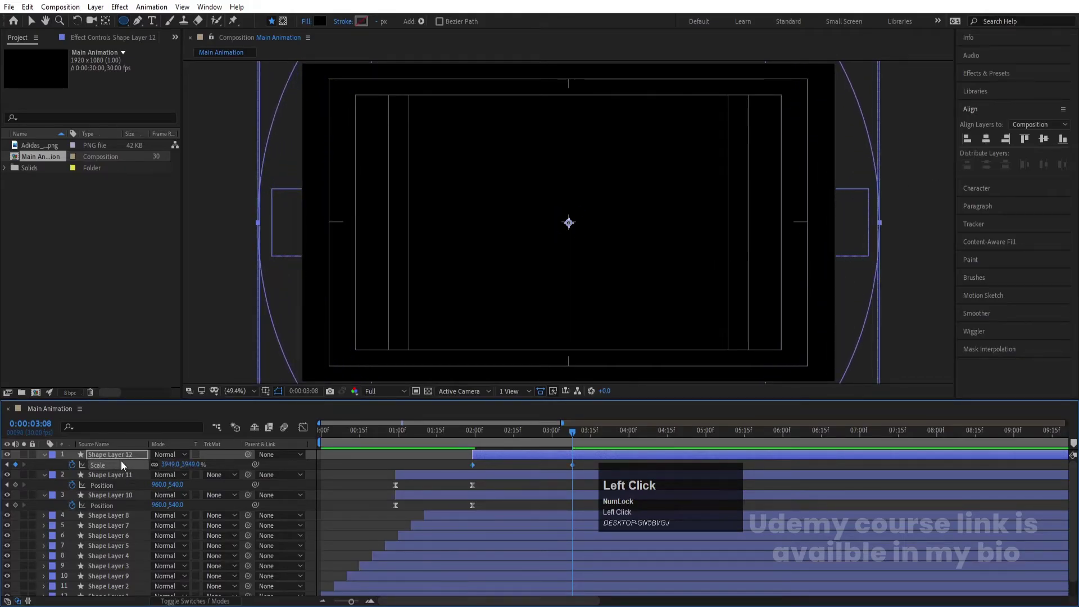
Step: Sharpen the Scale speed curve in the Graph Editor so the burst starts fast and settles
click(302, 427)
drag(635, 518, 467, 576)
drag(558, 569, 503, 569)
drag(490, 570, 475, 569)
Step: Preview the scale burst from about 2 seconds and from 1:12
click(467, 429)
key(space)
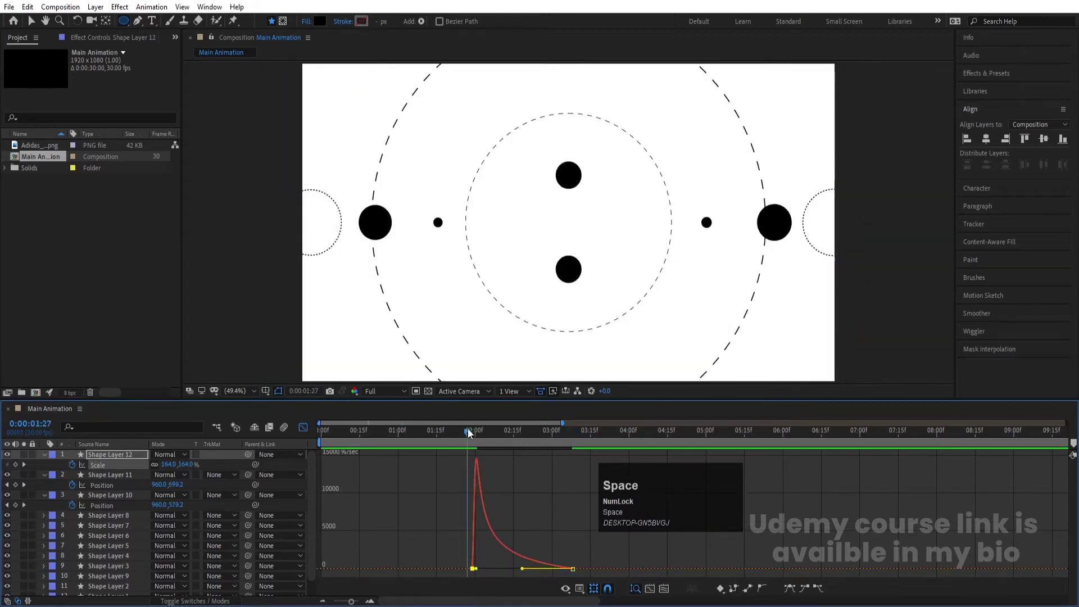
click(304, 427)
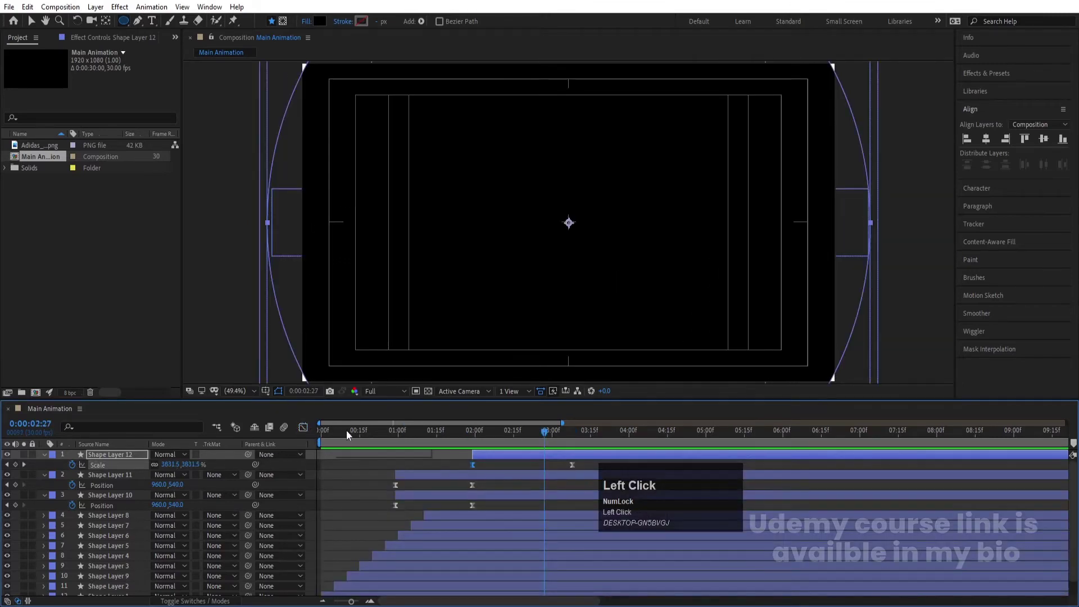
key(space)
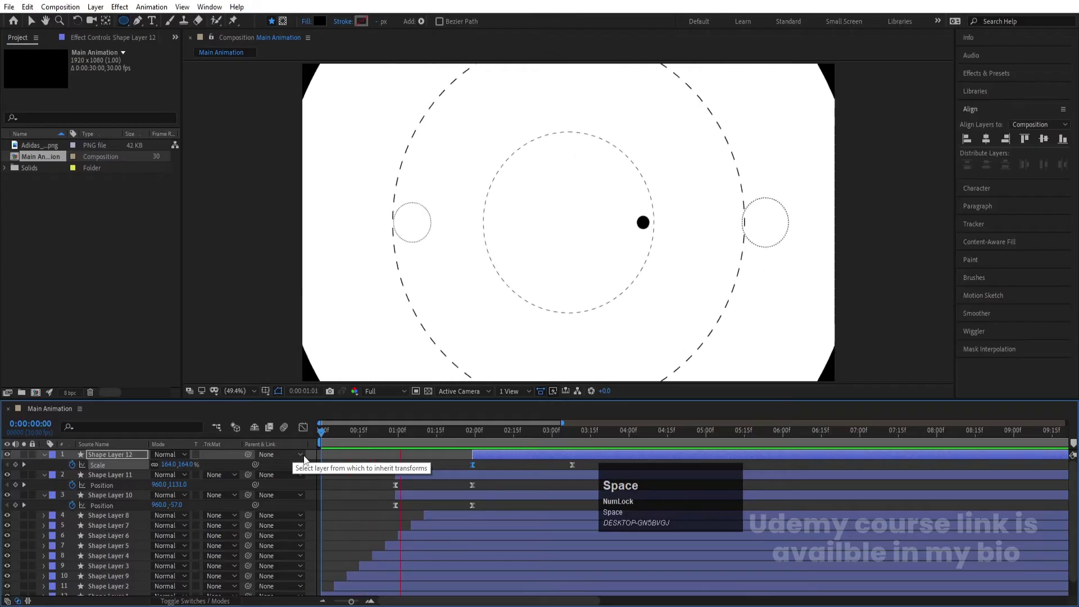
key(space)
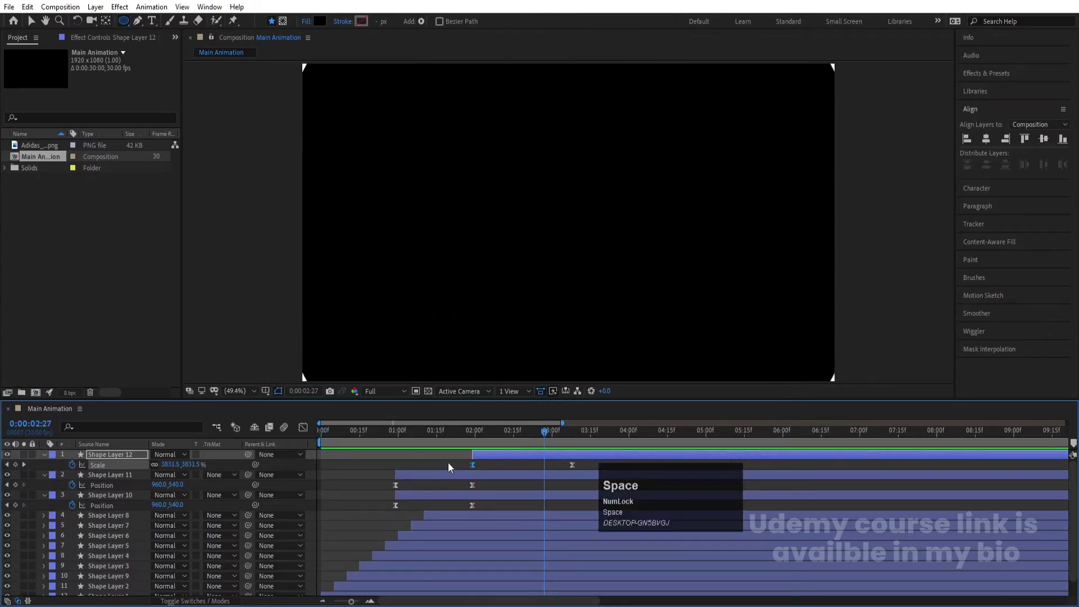
click(428, 431)
key(space)
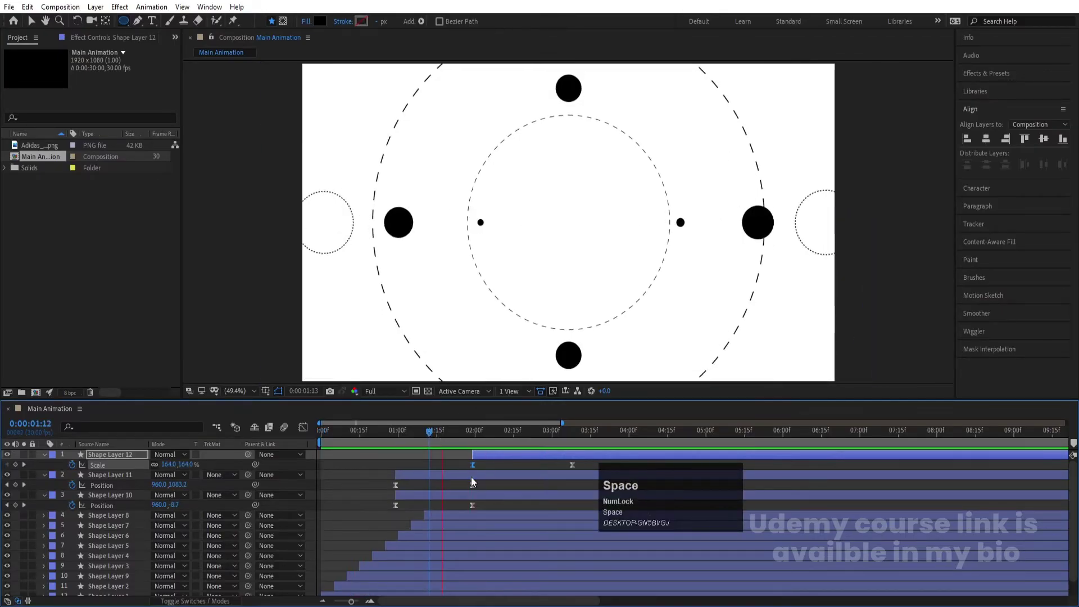
click(460, 474)
Step: Set a 0% Opacity keyframe on Shape Layer 11 at 0:00:00:29
key(j)
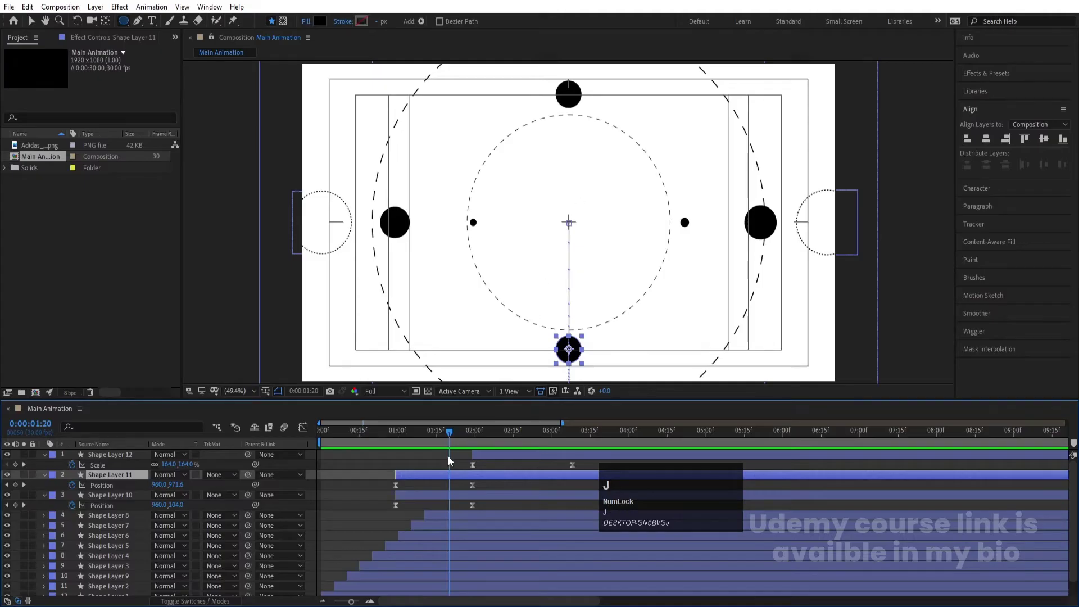
key(t)
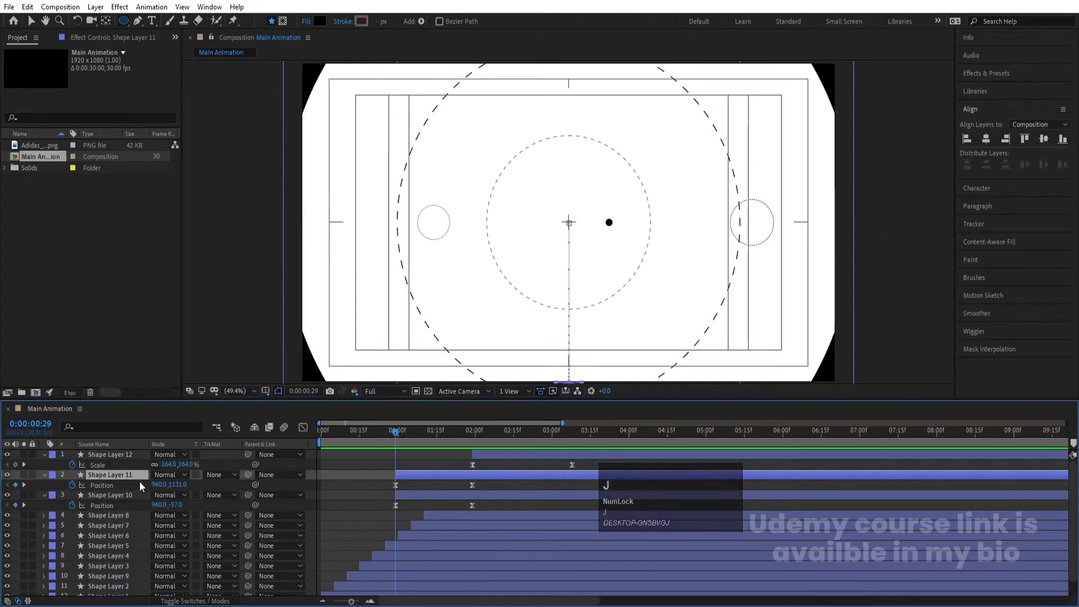
click(72, 485)
click(159, 485)
text(0)
key(Return)
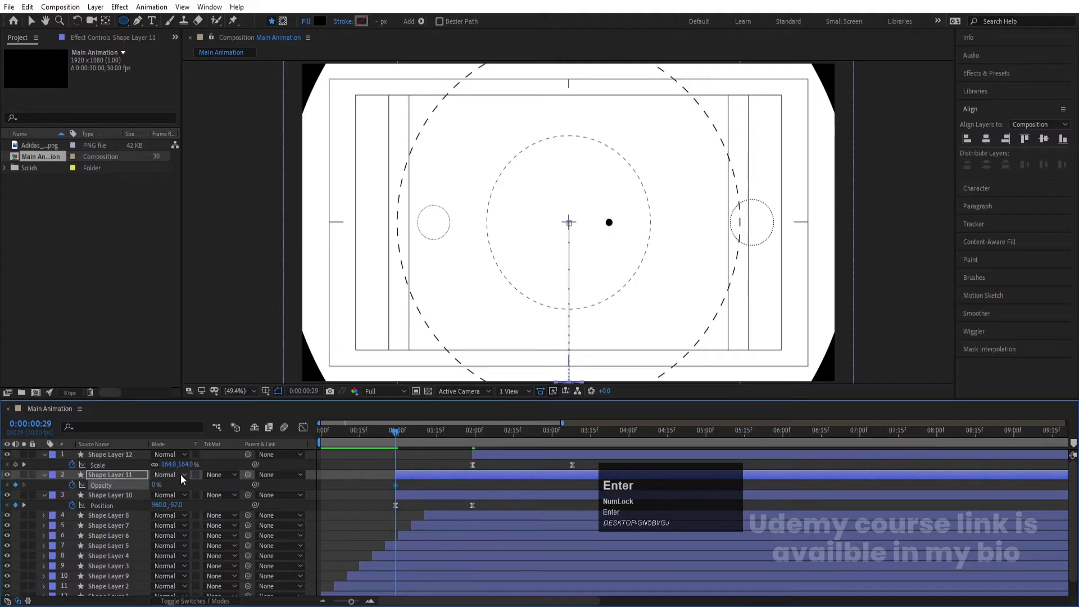
Step: Add Opacity keyframes of 100% at 0:00:01:01 and 0% at 0:00:01:03
key(equal)
key(Page_Down)
key(Page_Down)
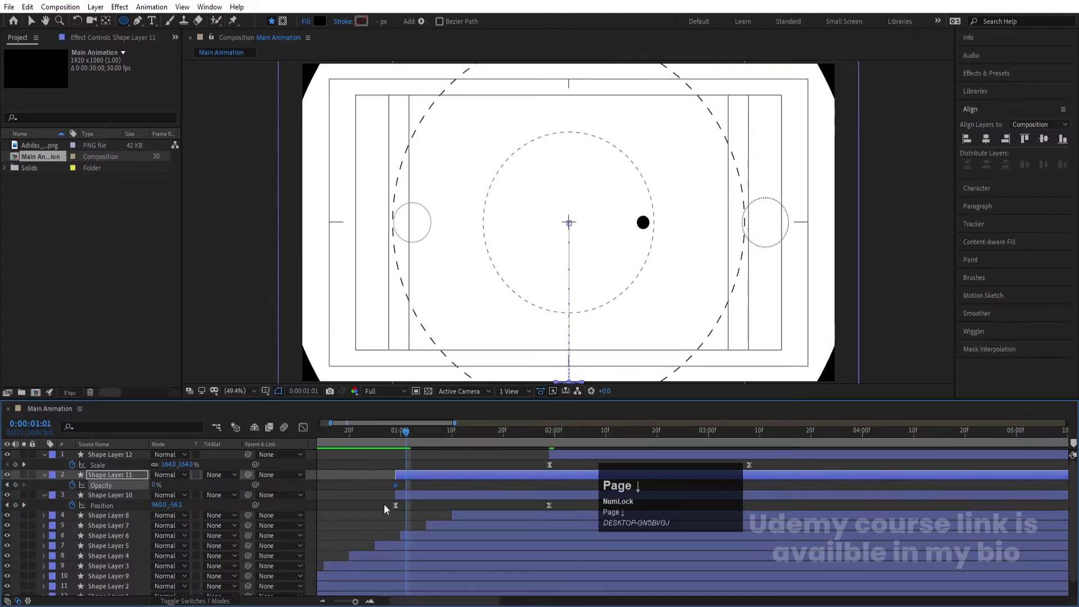
click(152, 486)
text(100)
key(Return)
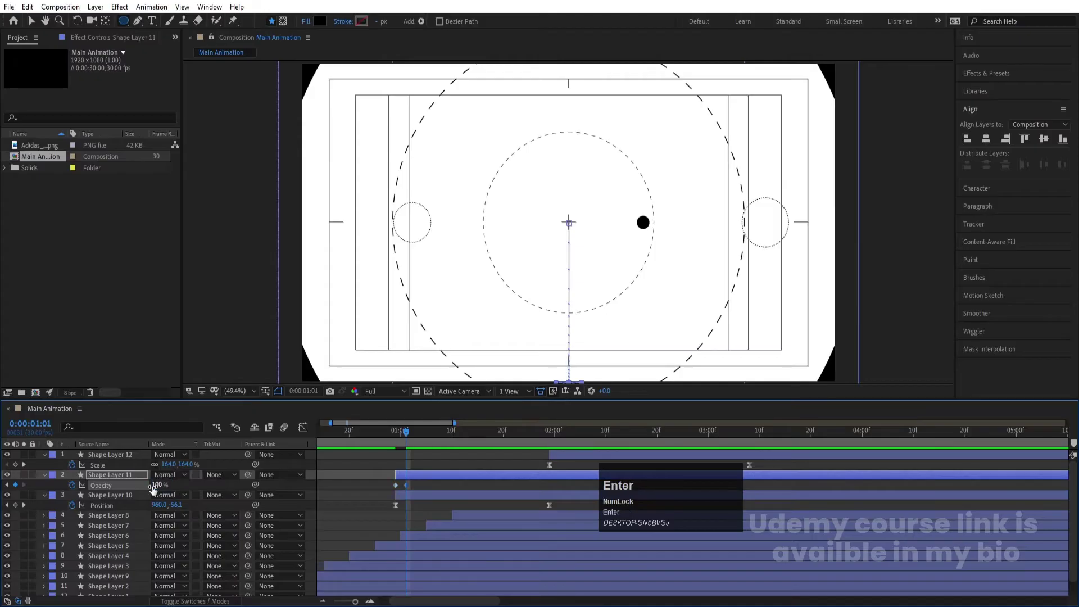
key(Page_Down)
key(Page_Down)
click(159, 484)
text(0)
key(Return)
Step: Easy-ease the three Opacity keyframes and add an Opacity expression
click(110, 485)
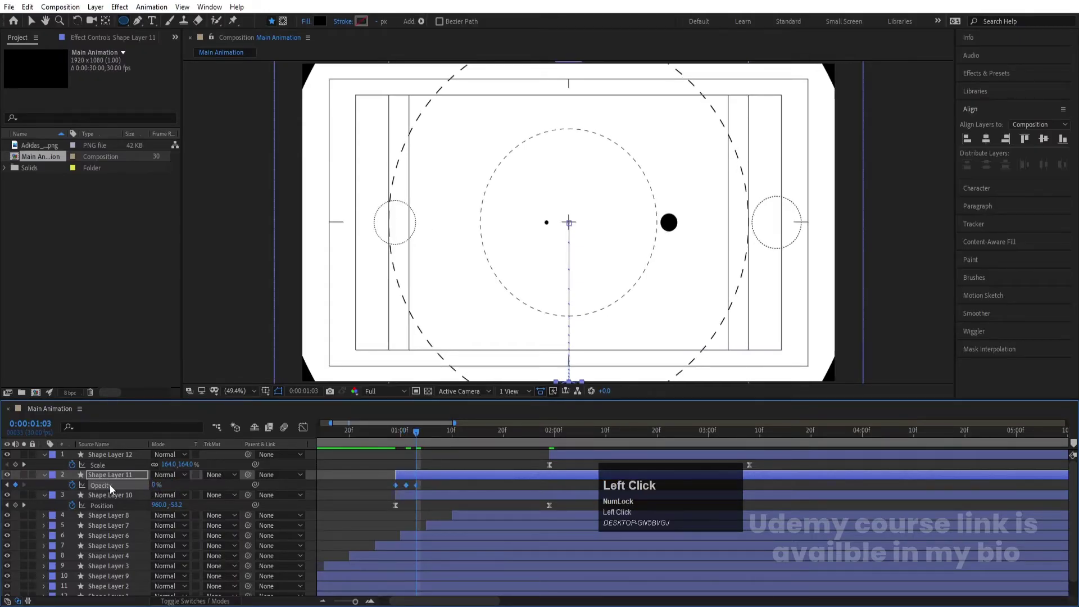
key(F9)
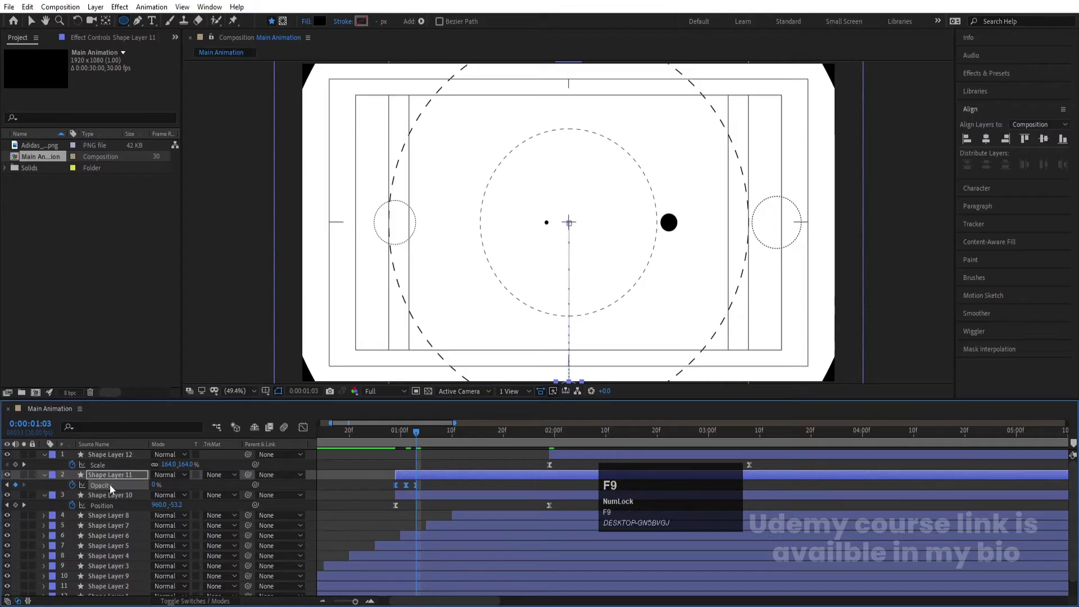
alt+click(73, 485)
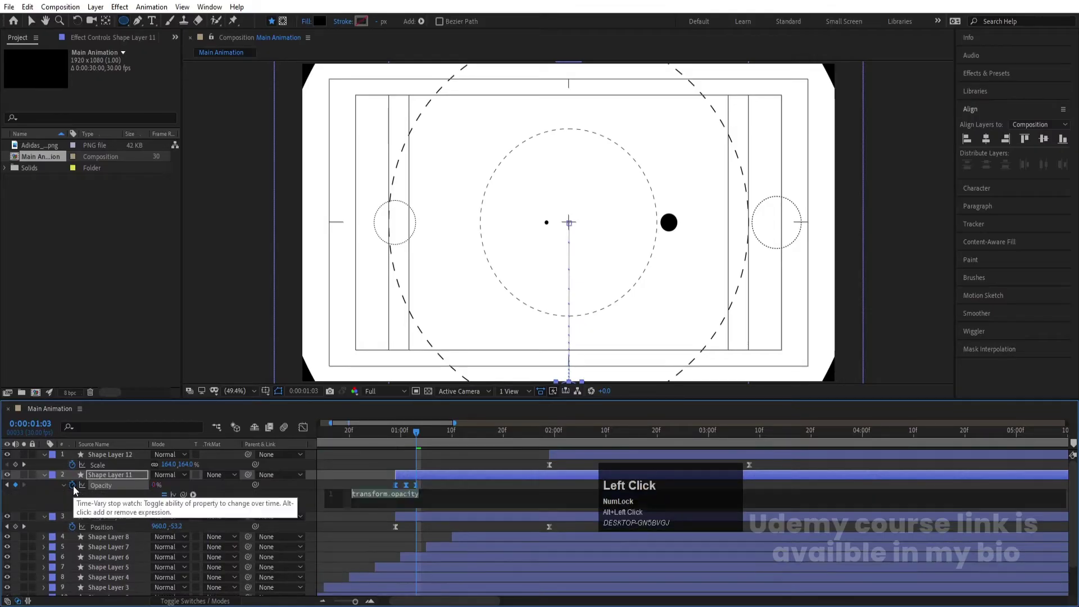
Step: Enter a loopOut() expression on Shape Layer 11's Opacity
text(loo)
key(Down)
key(Down)
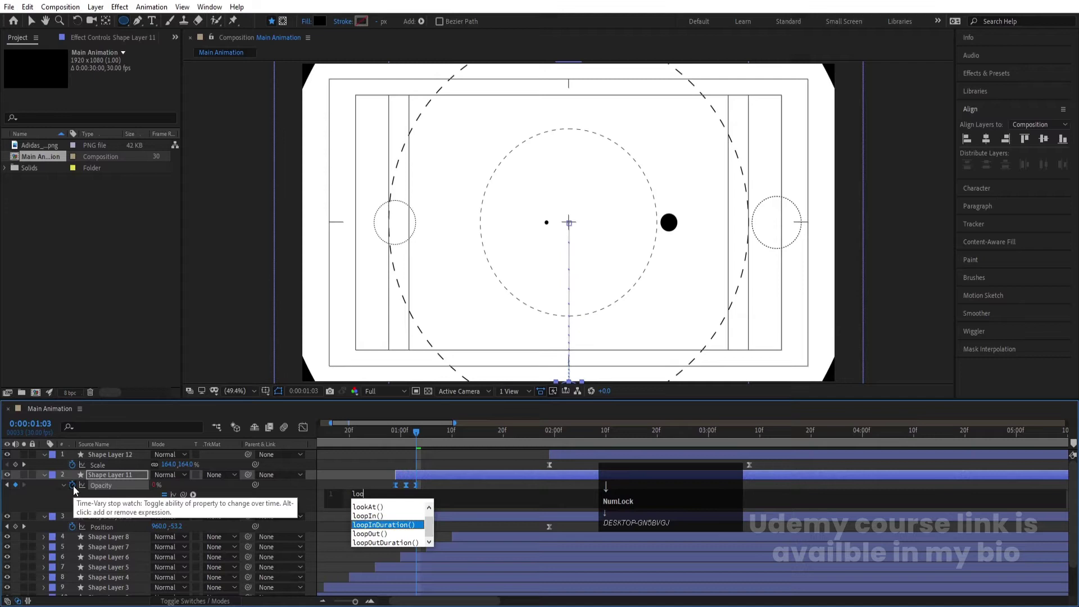
key(Down)
key(Return)
key(ctrl+a)
click(360, 472)
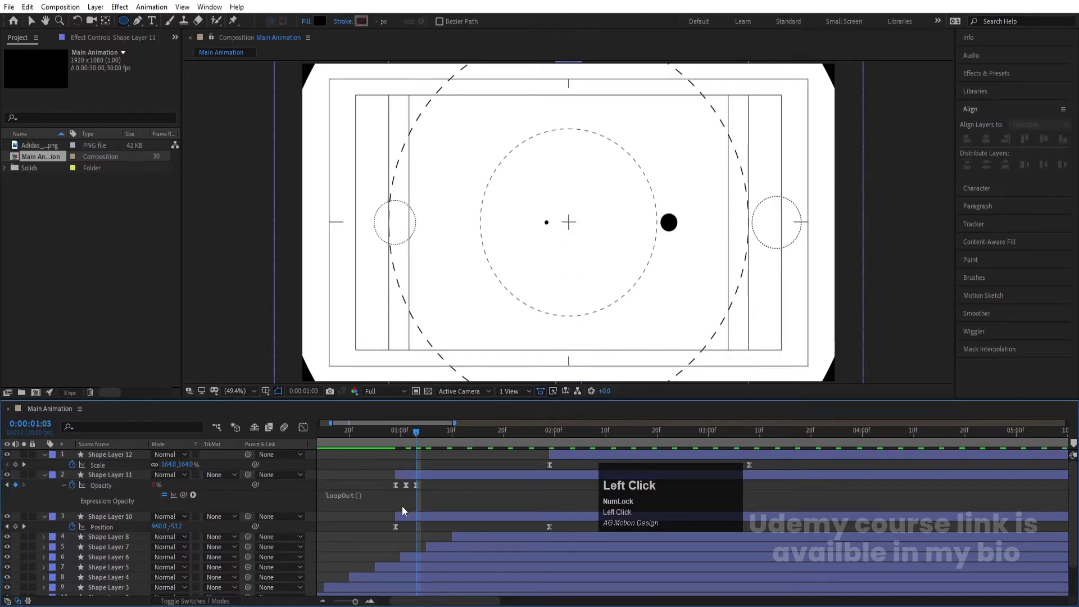
Step: Copy the three Opacity keyframes and preview the looping blink from about 0:00:01:15
drag(386, 485, 444, 493)
key(ctrl+c)
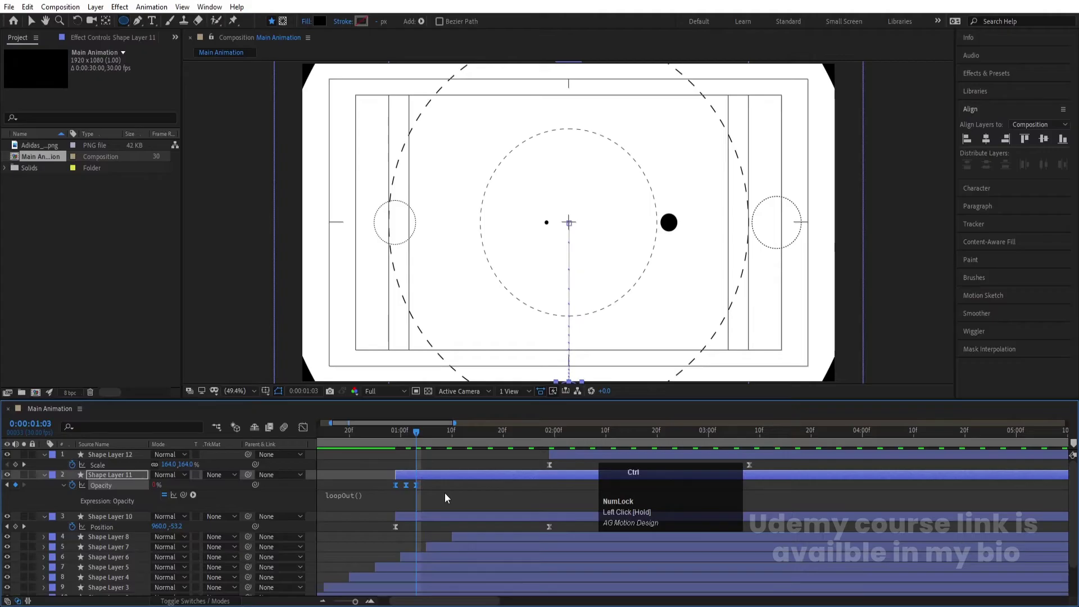
key(j)
key(j)
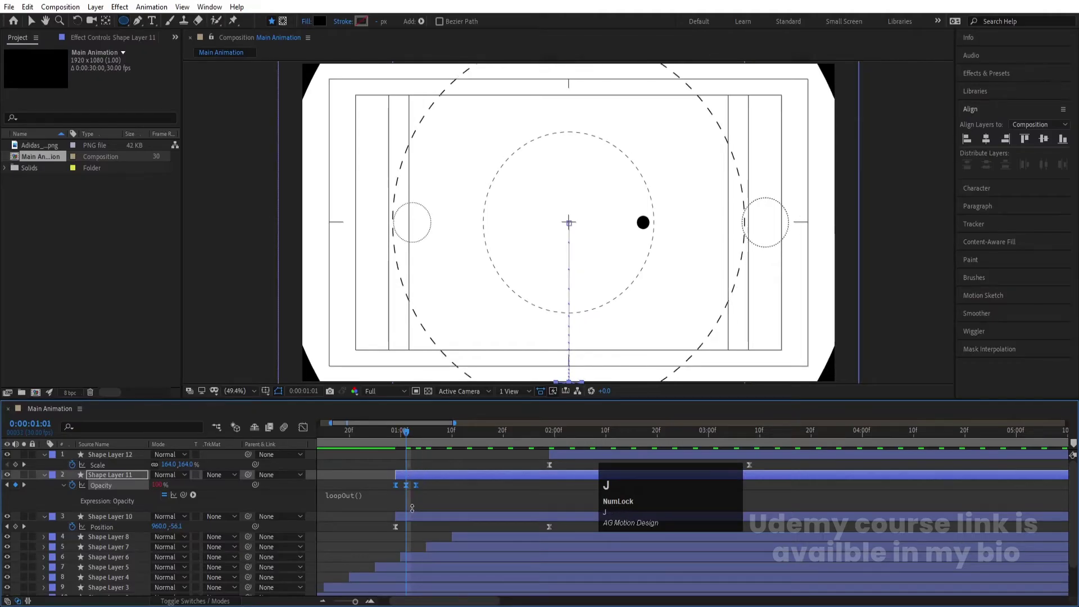
click(408, 518)
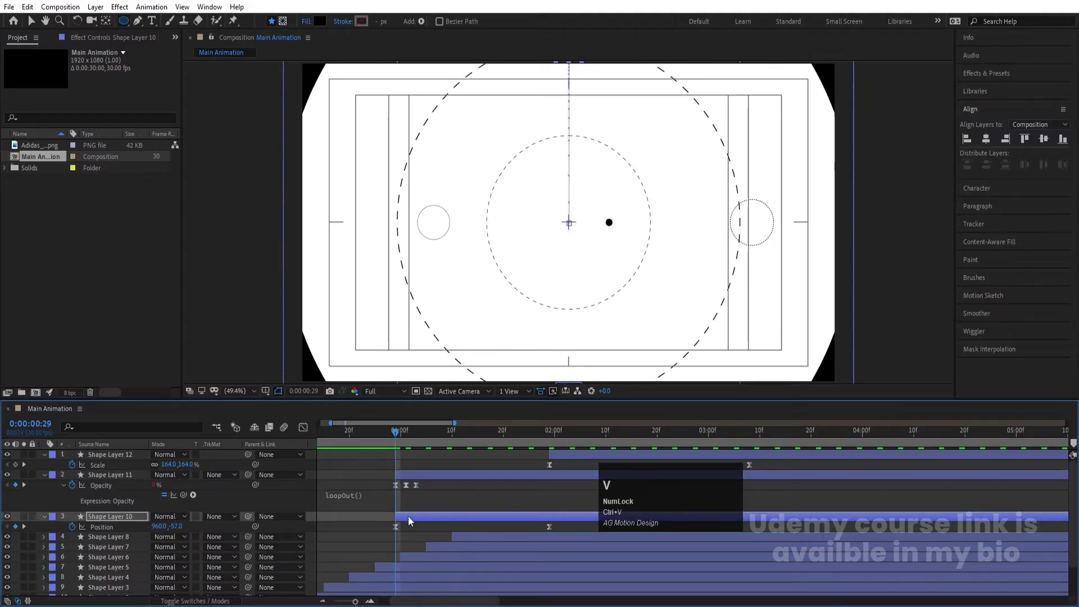
key(space)
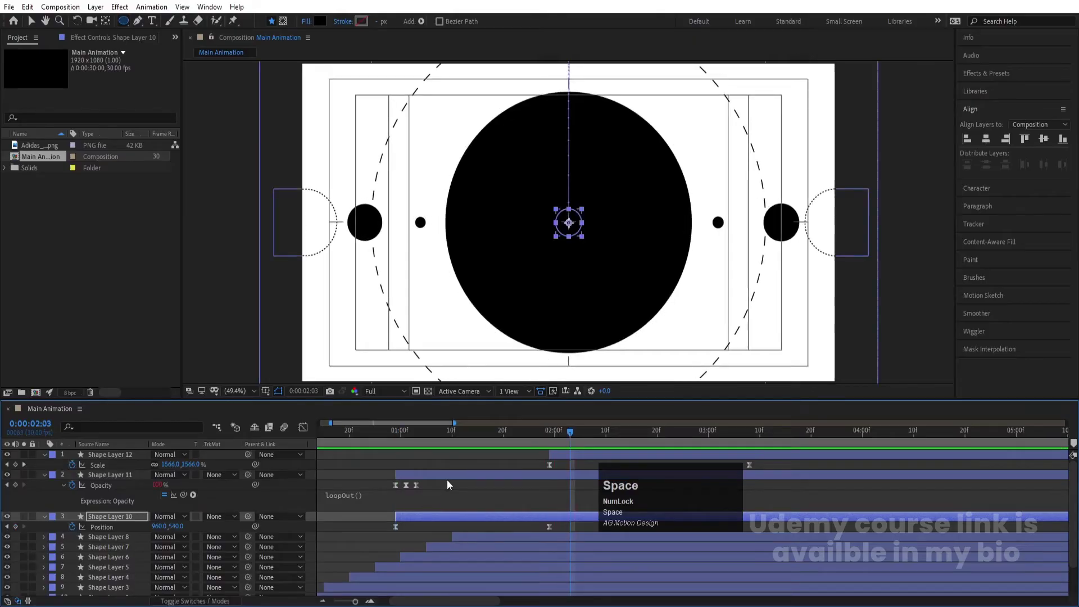
drag(532, 444, 494, 431)
key(space)
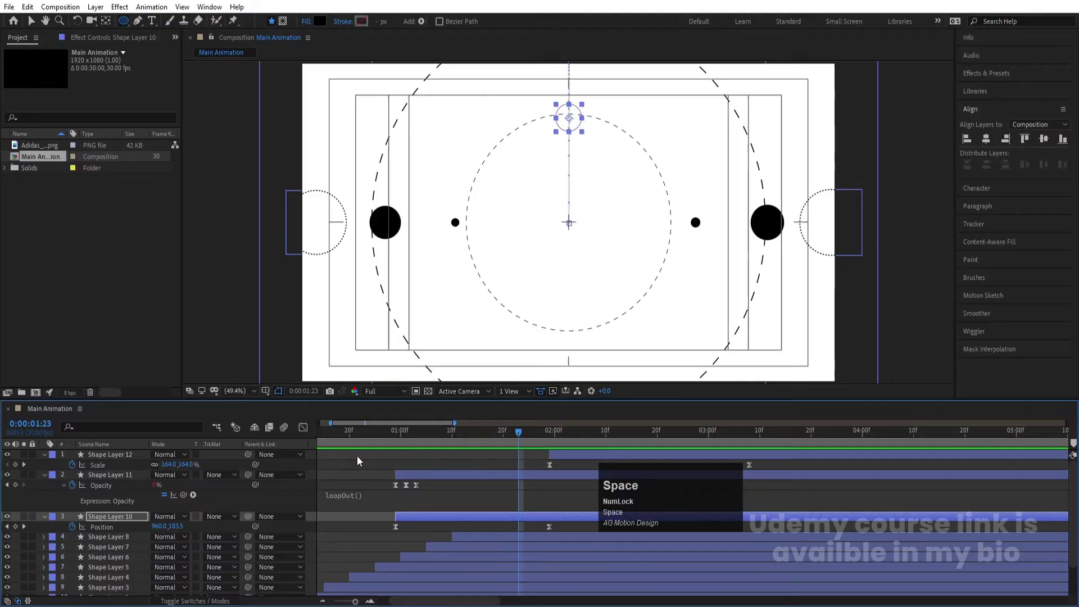
click(332, 269)
Step: Select both goal circles and preview their animation from 0:00:00:15
key(v)
click(329, 233)
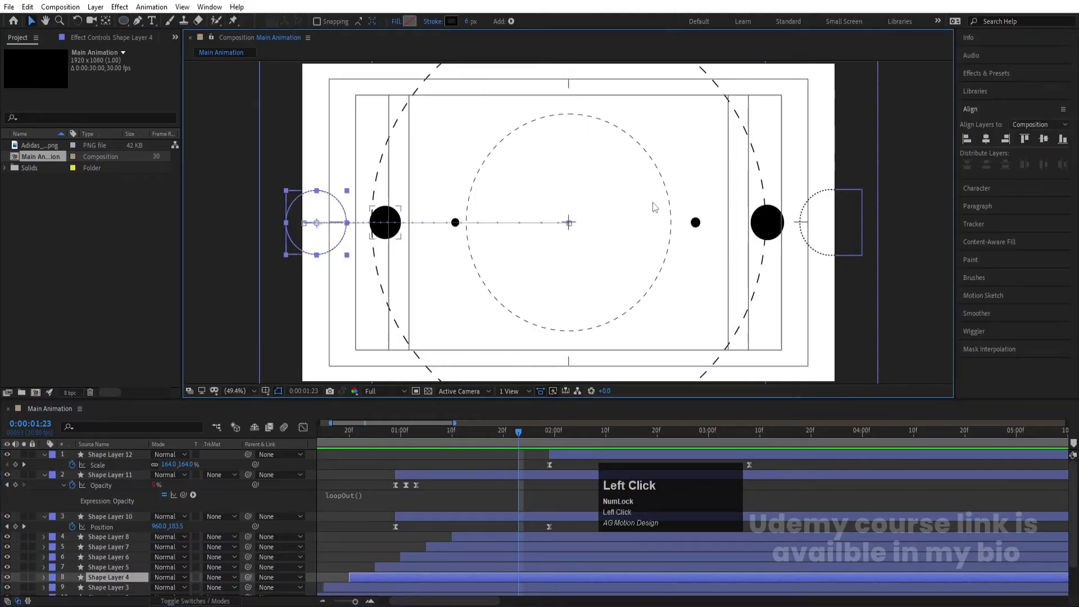
shift+click(831, 223)
scroll(422, 479, down, 2)
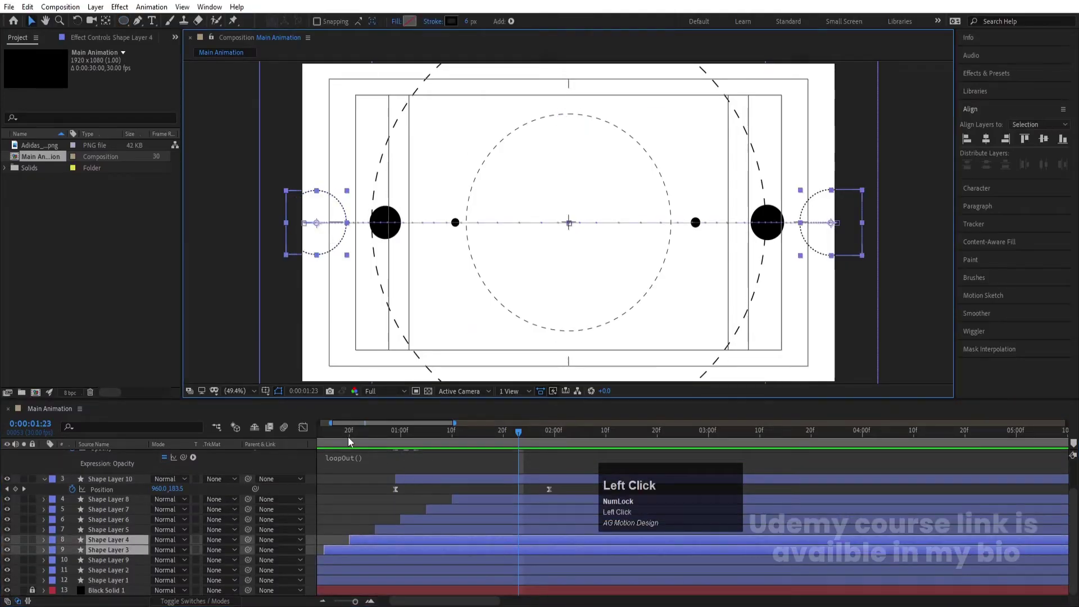
drag(349, 437, 325, 438)
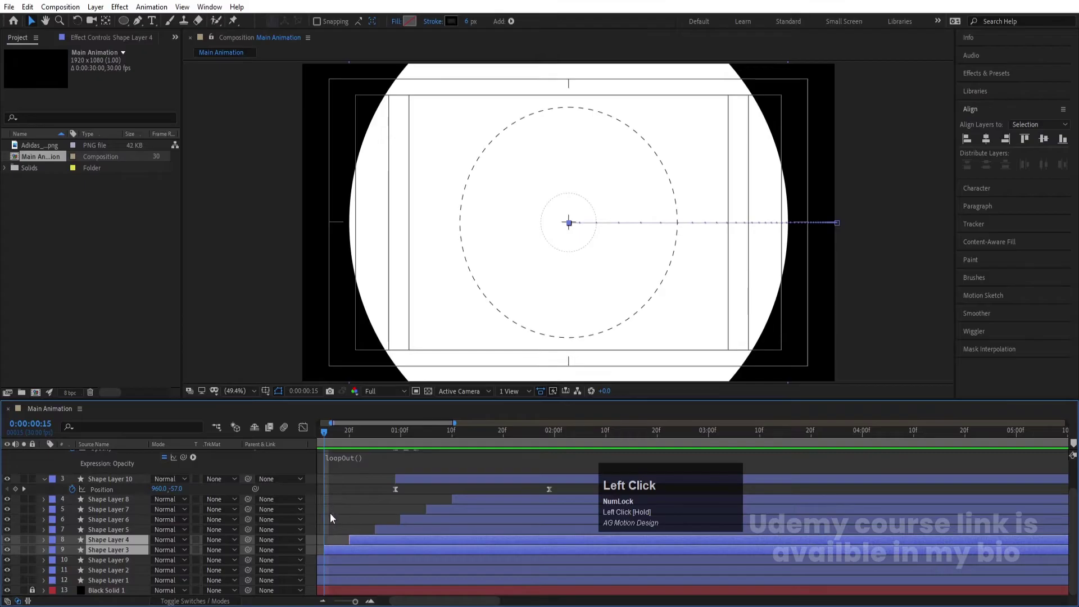
key(space)
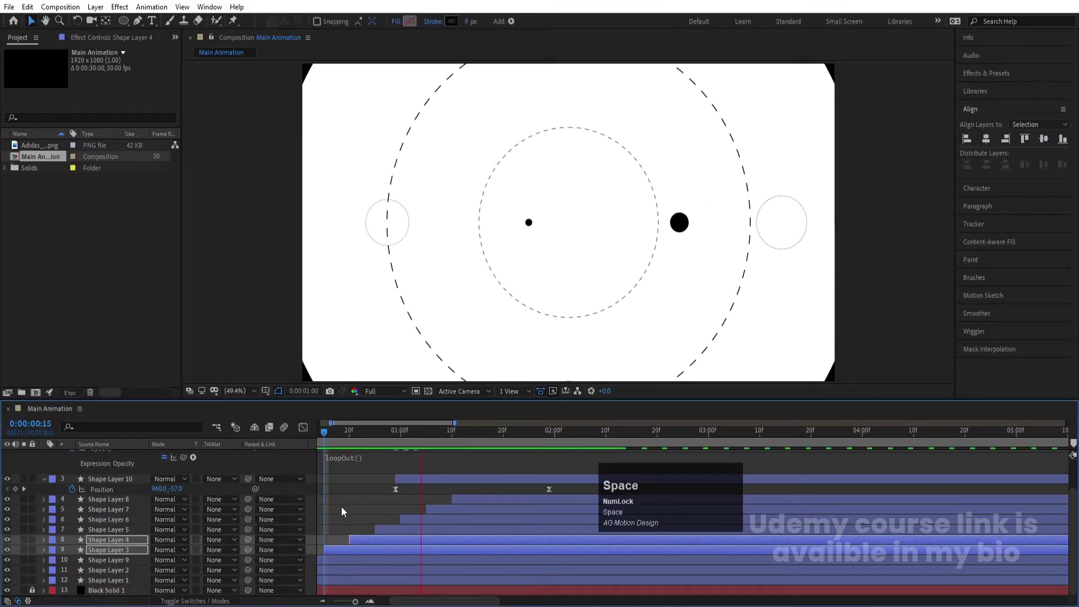
click(362, 474)
Step: Select the two small dots and preview their animation from about 0:00:01:05 and the start
click(428, 222)
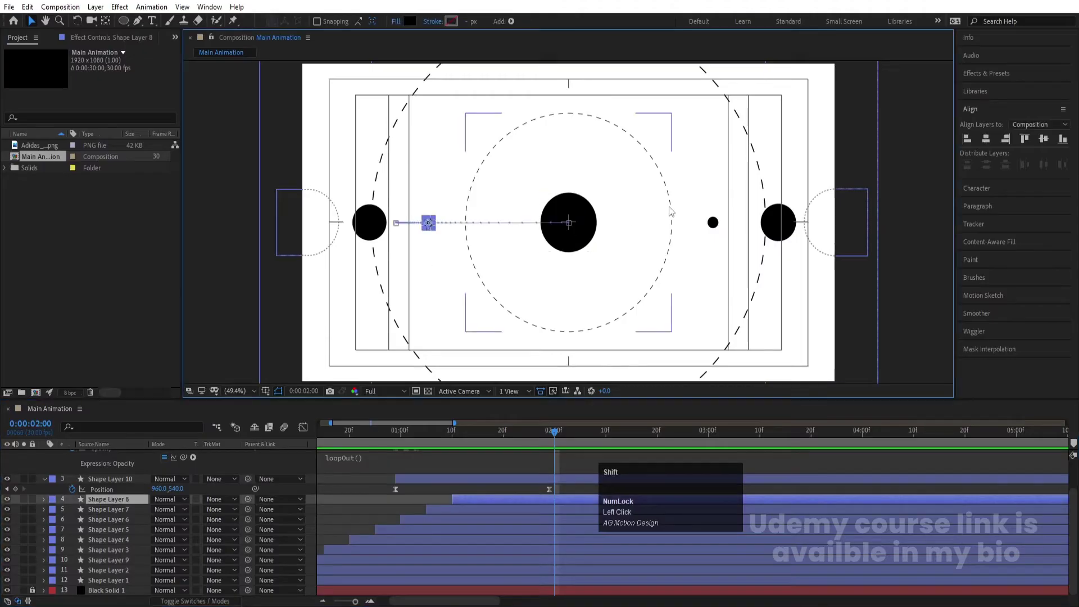
shift+click(712, 223)
click(427, 436)
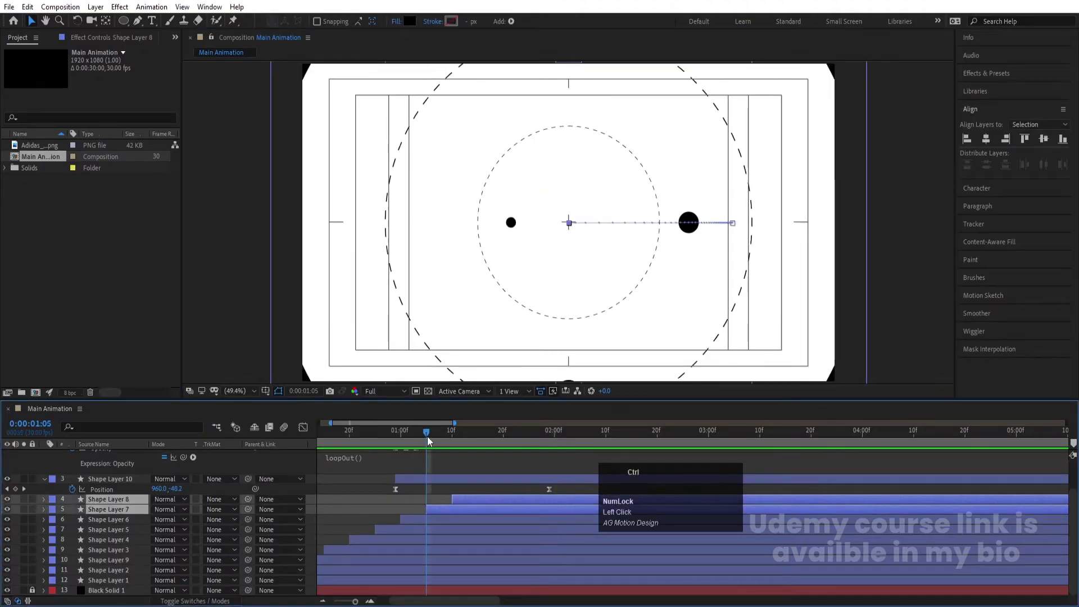
key(space)
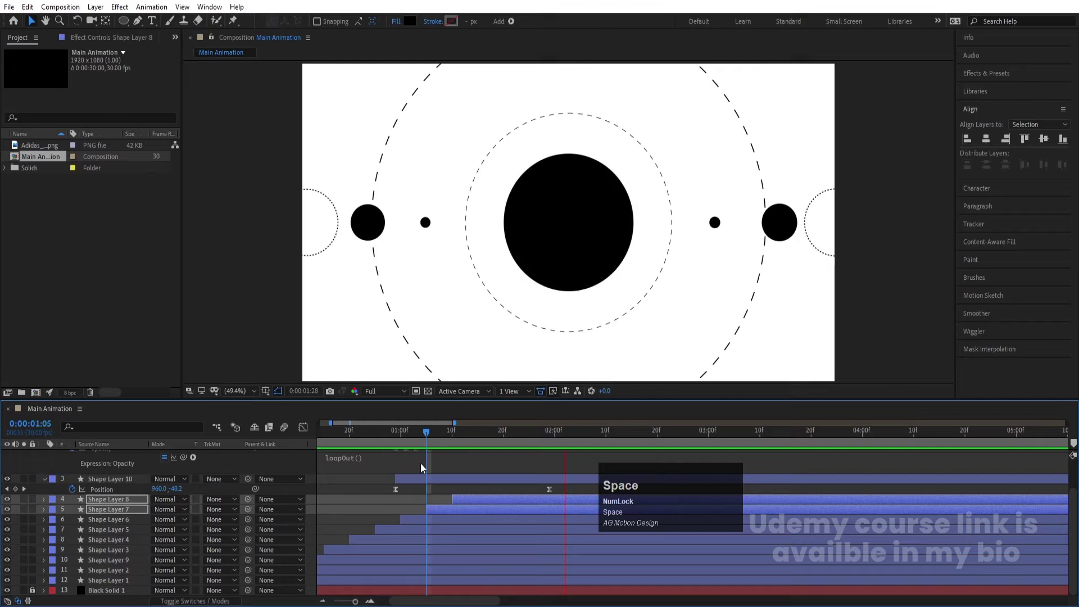
click(406, 436)
key(space)
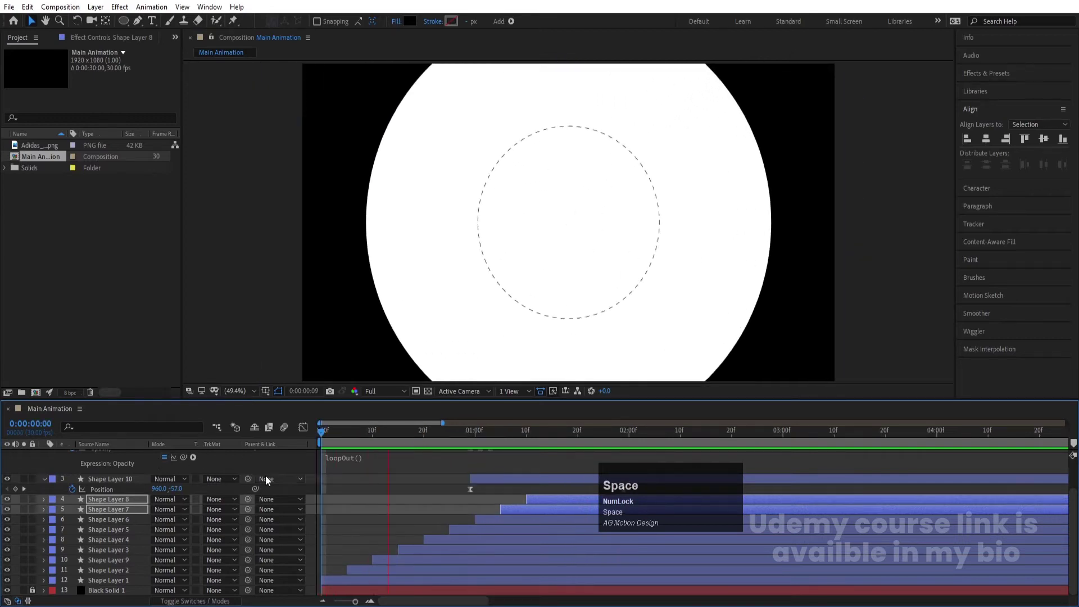
key(space)
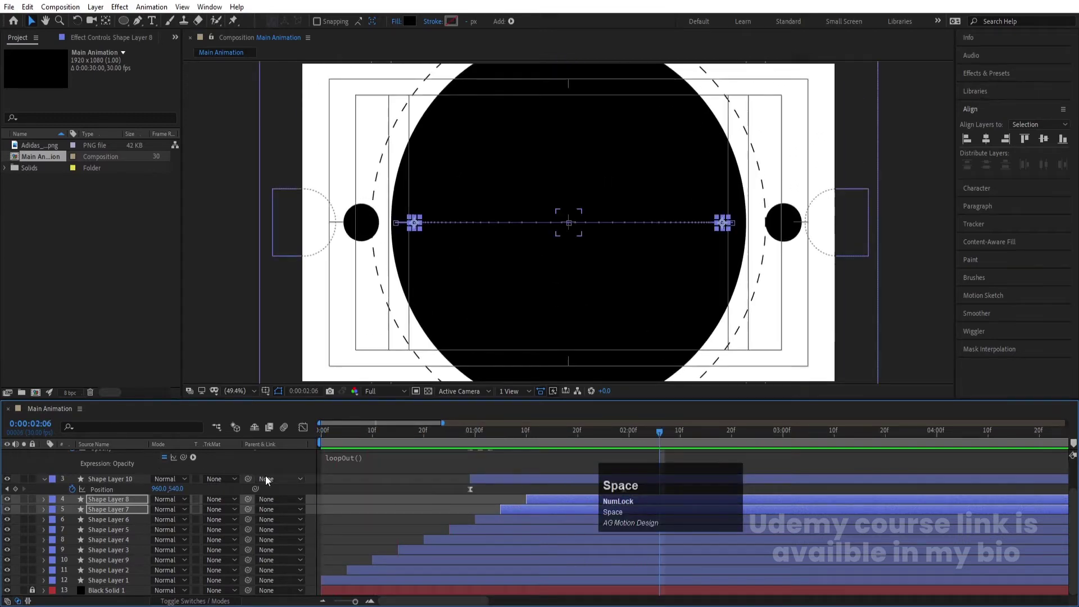
drag(397, 435, 313, 442)
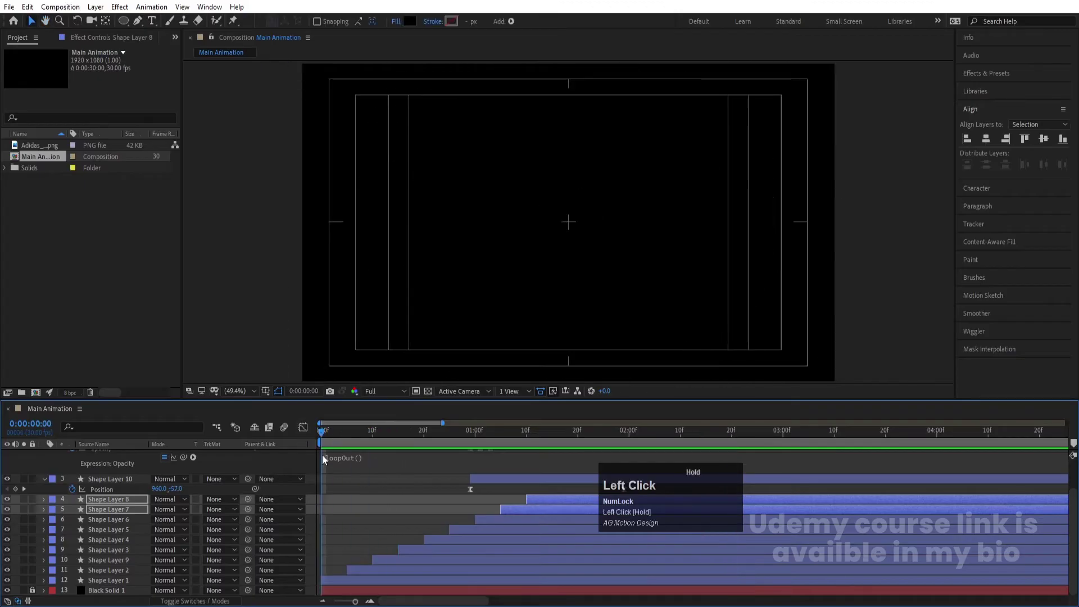
scroll(334, 483, up, 3)
Step: Collapse all layer properties and add a Null Object layer named 'rotation'
key(u)
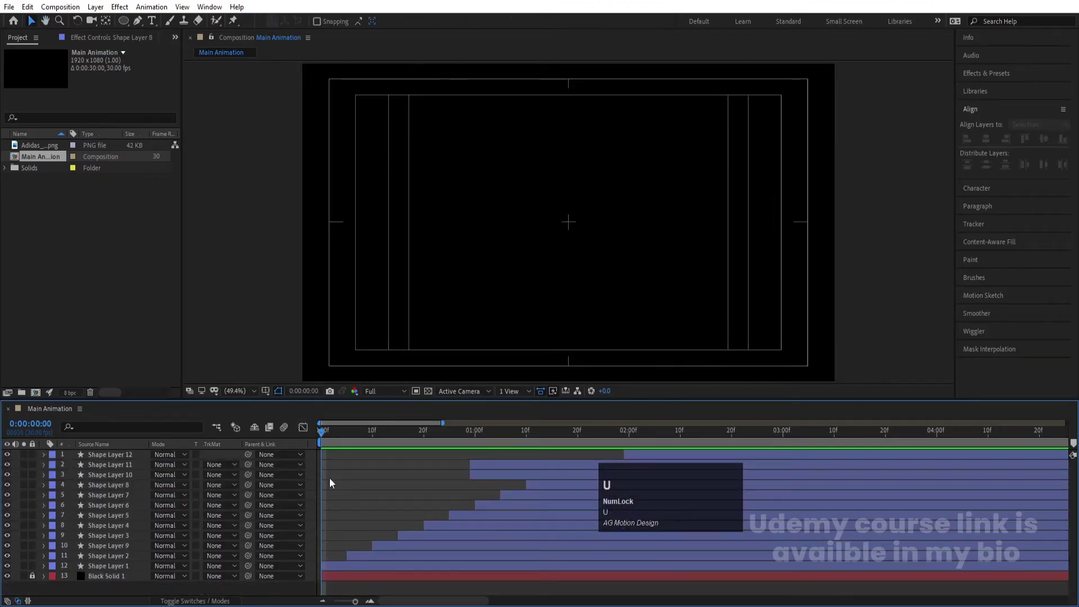
right_click(155, 585)
click(186, 455)
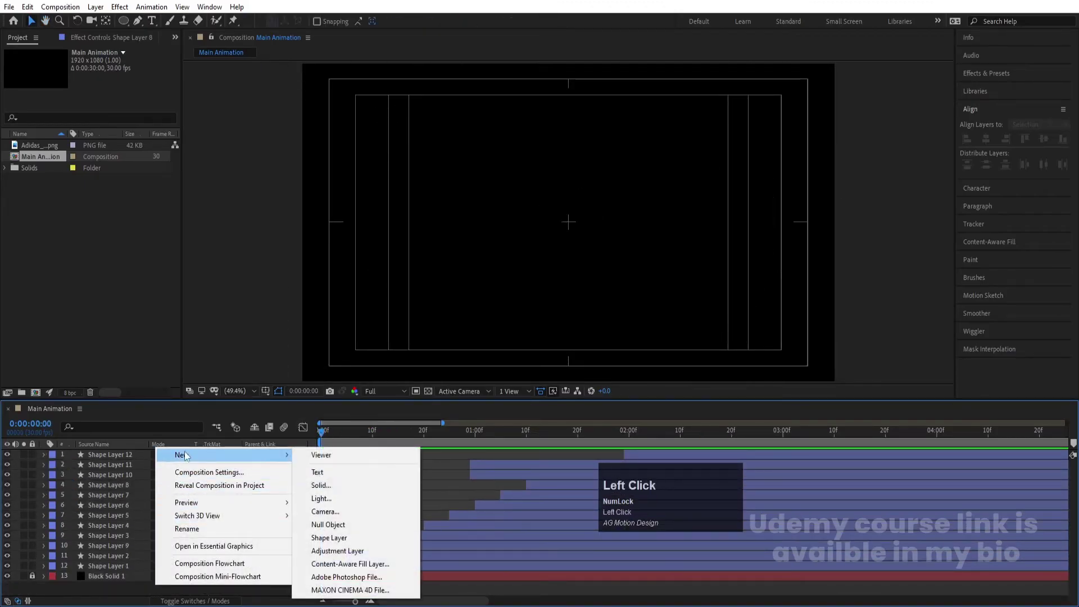
click(336, 524)
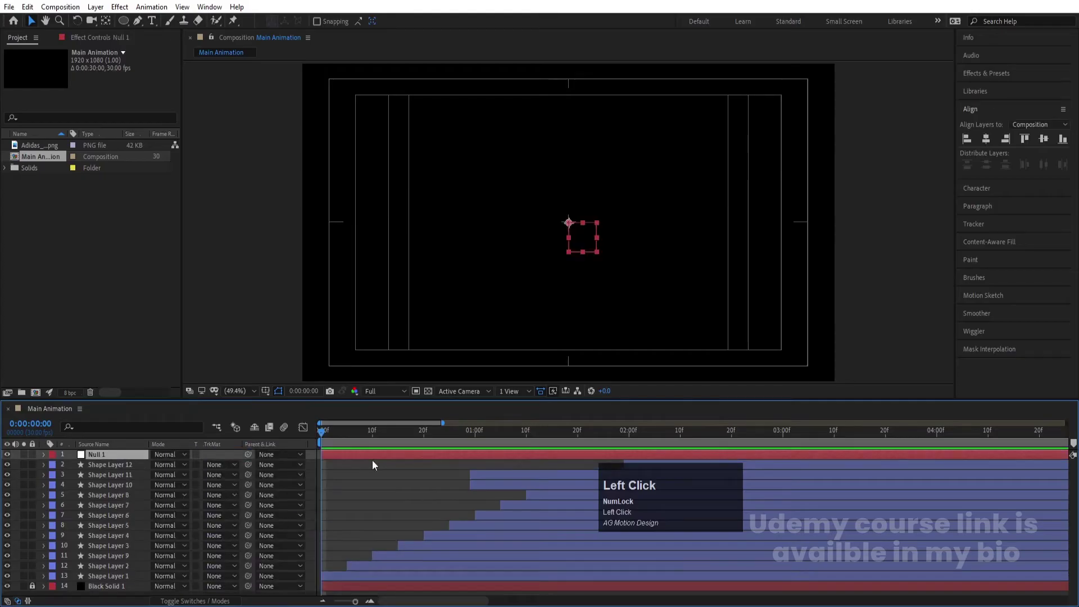
key(Return)
text(rotation)
key(Return)
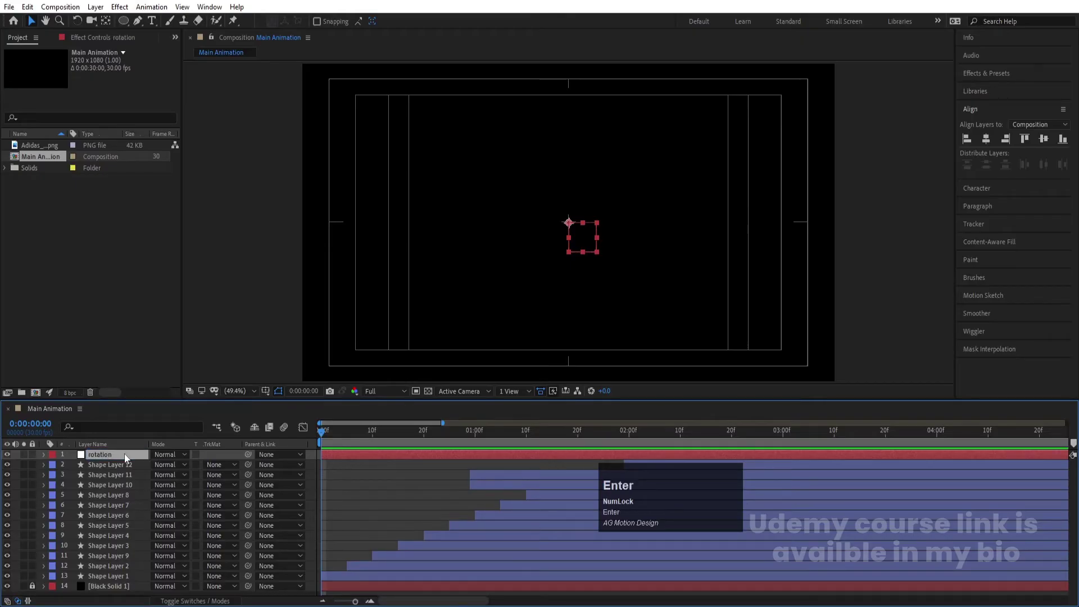
click(588, 434)
drag(599, 452, 532, 494)
Step: Move the rotation null down the stack below Shape Layers 10–12
click(527, 486)
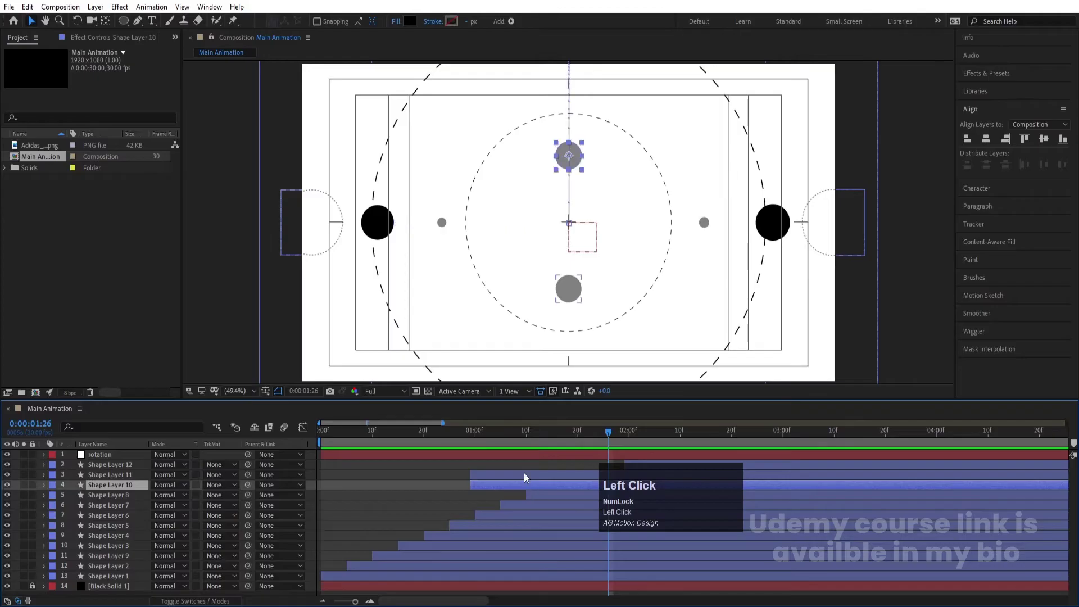
click(524, 473)
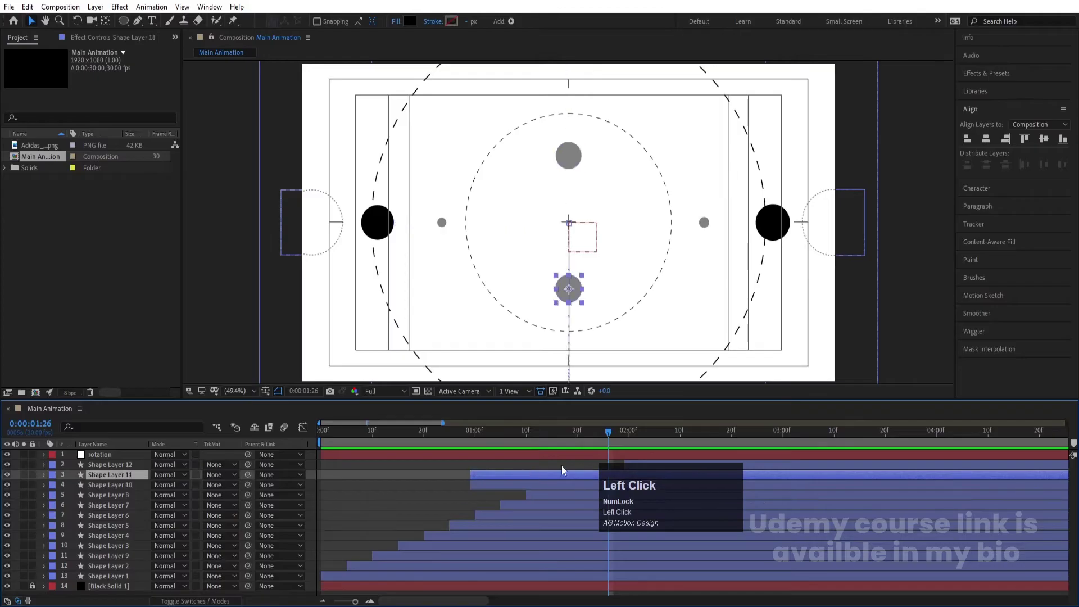
click(93, 465)
shift+click(107, 485)
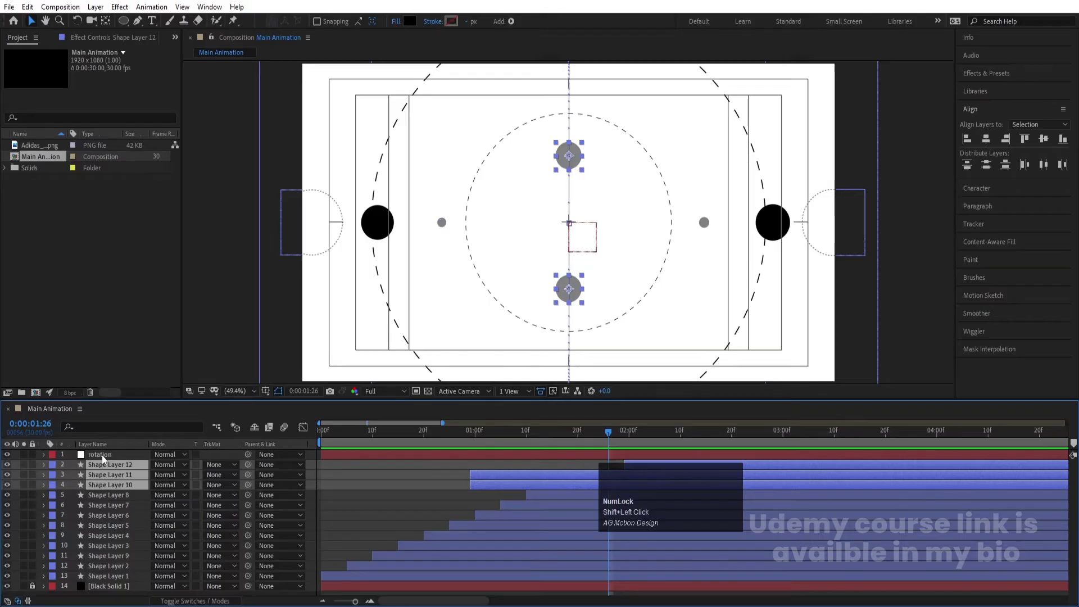
click(102, 454)
drag(98, 455, 121, 486)
Step: Select Shape Layers 2–8 and parent them to the rotation null
click(97, 475)
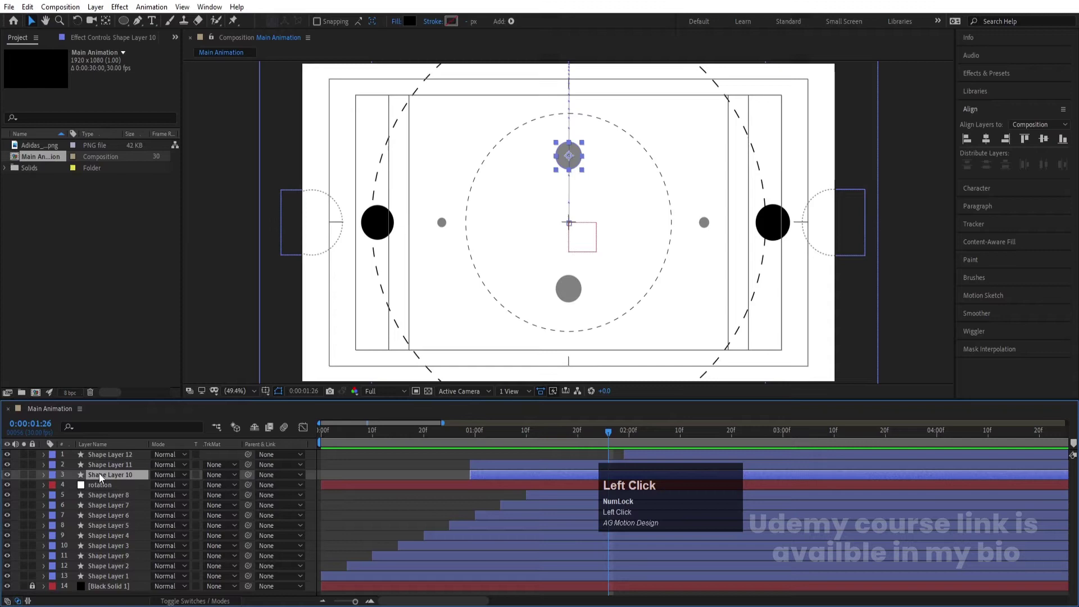
click(98, 464)
click(99, 454)
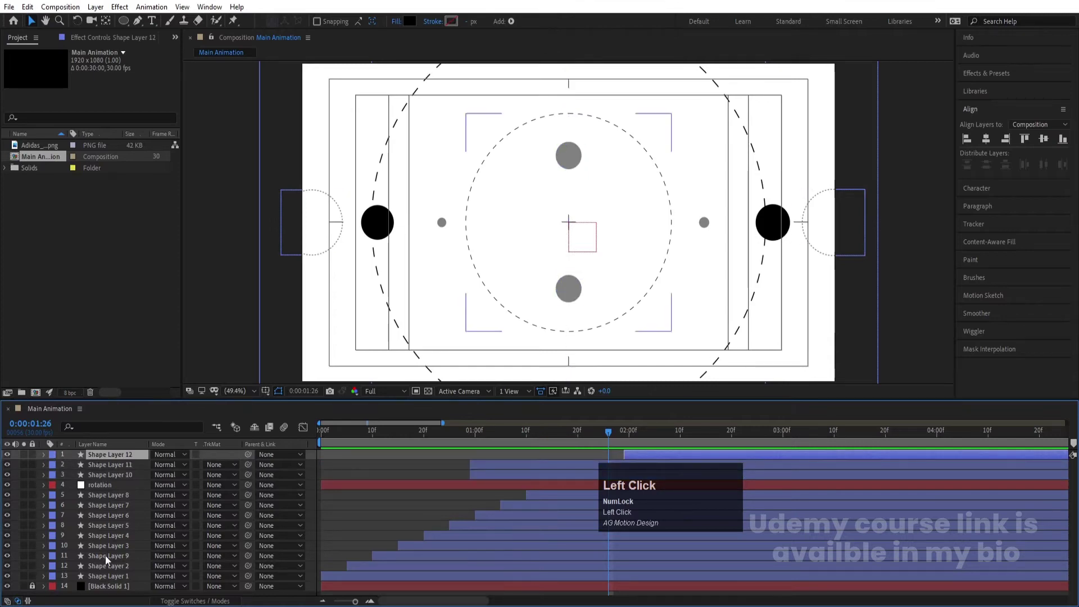
click(96, 571)
click(103, 578)
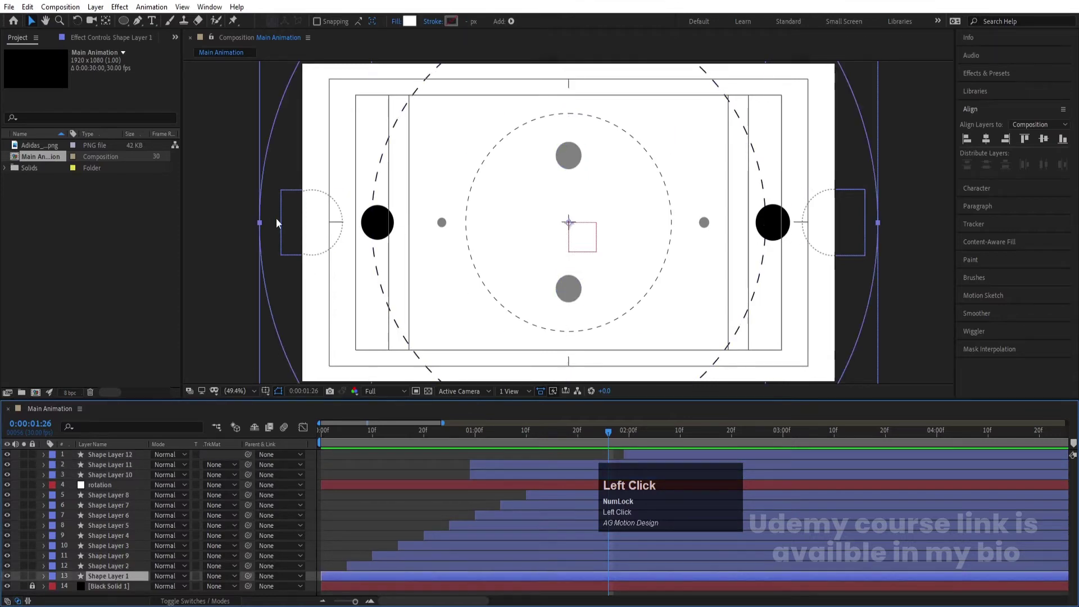
shift+click(99, 496)
drag(248, 494, 115, 490)
click(113, 488)
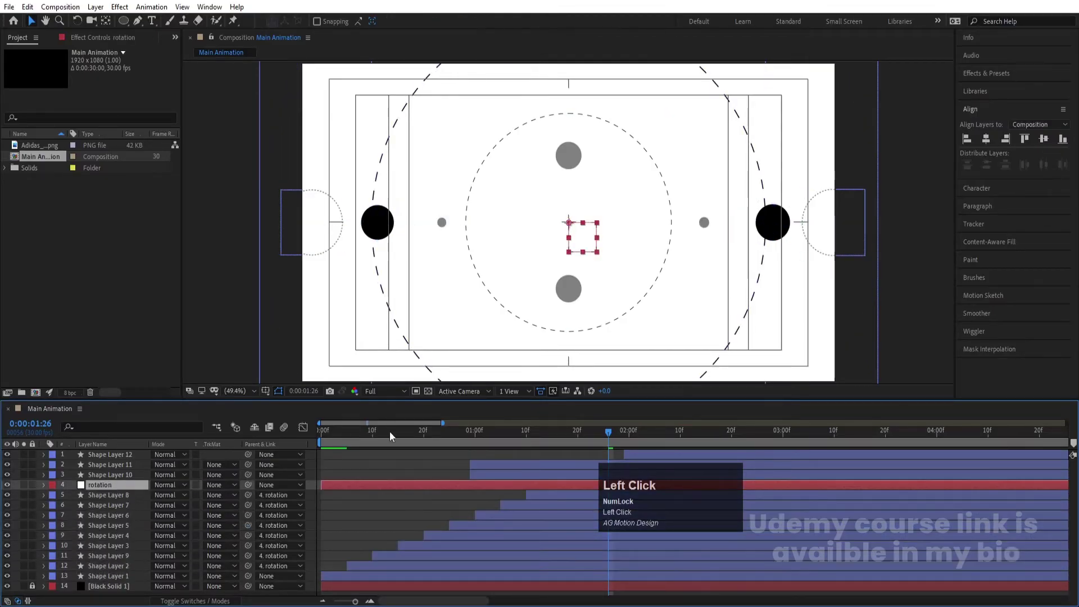
drag(390, 429, 322, 435)
Step: Keyframe the rotation null's Rotation at 0° at the start and 90° at 2:21
key(r)
click(72, 495)
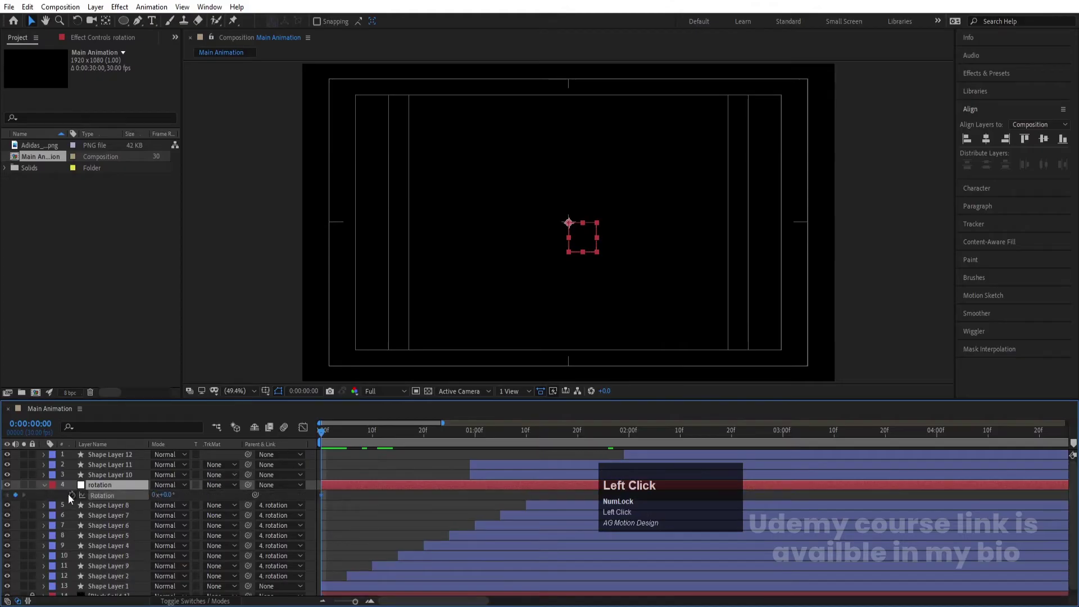
key(space)
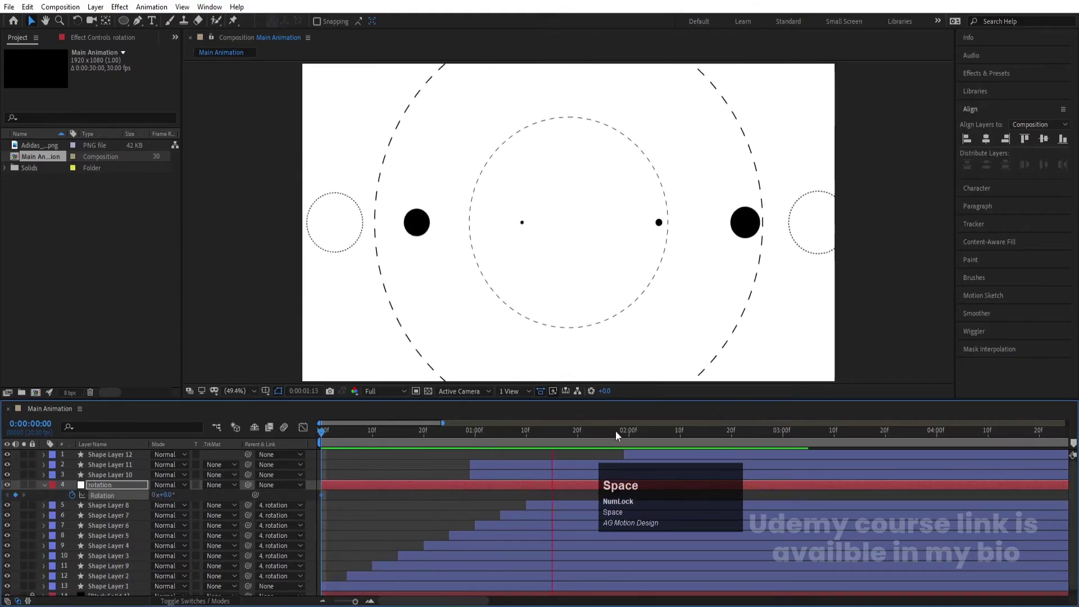
key(space)
click(168, 495)
key(Return)
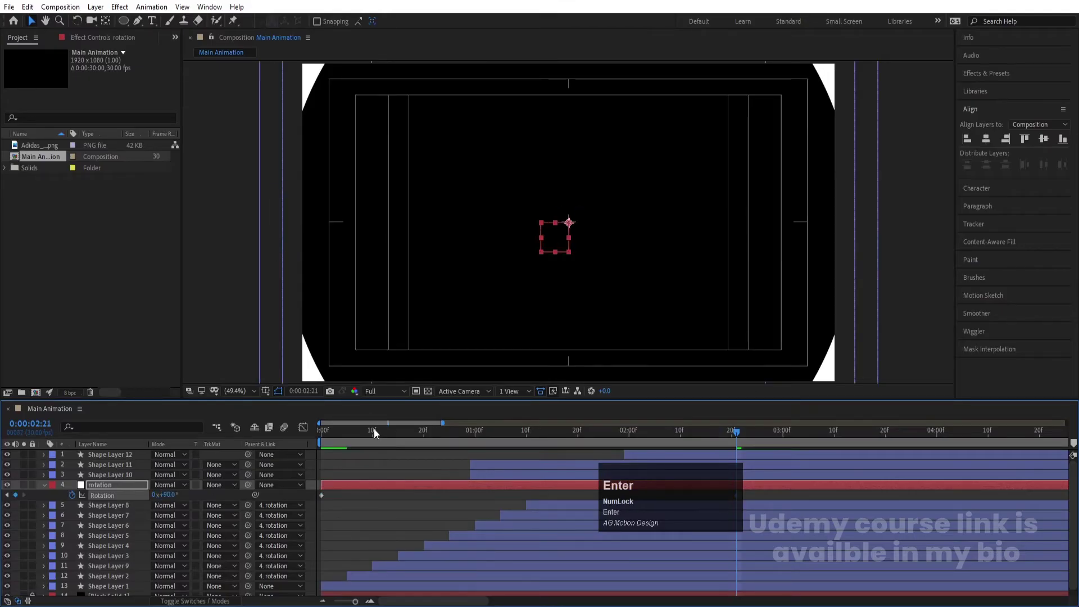
Step: Drag the 90° Rotation keyframe later to slow the spin, previewing the result
key(space)
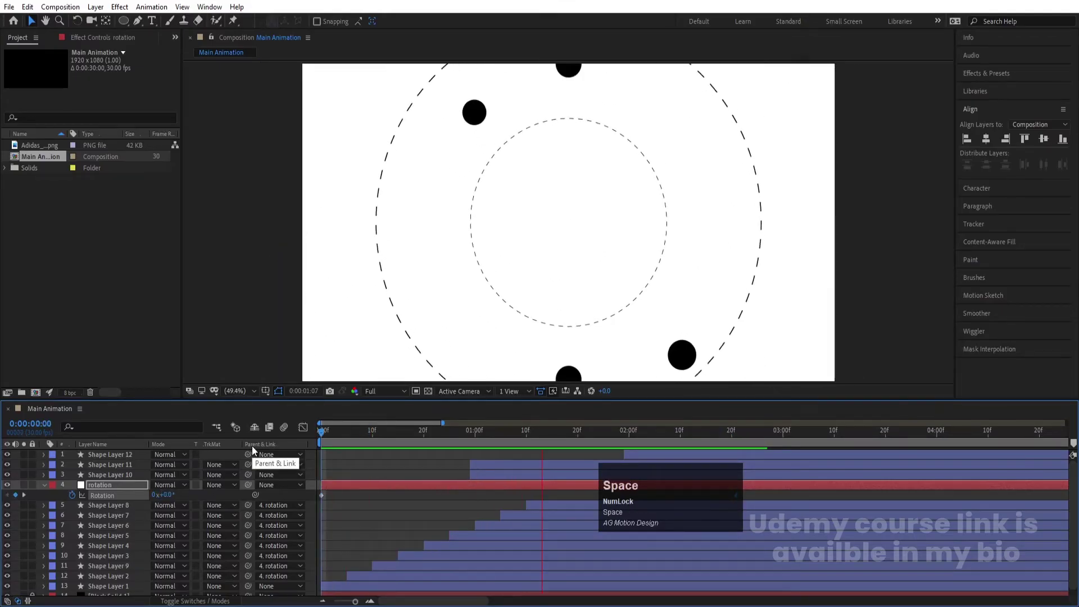
key(space)
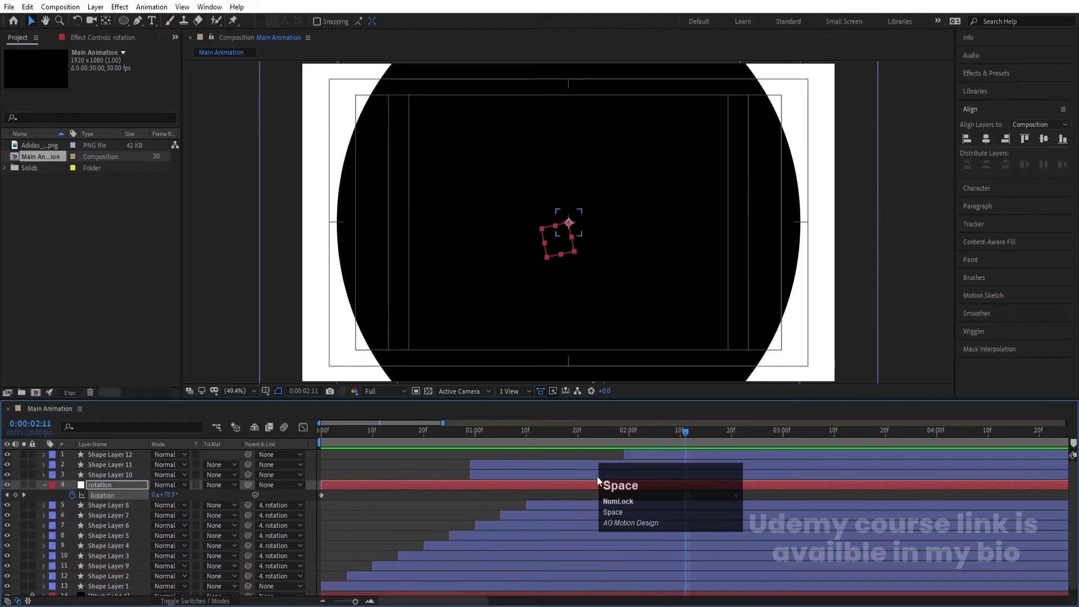
key(minus)
drag(485, 495, 764, 495)
key(space)
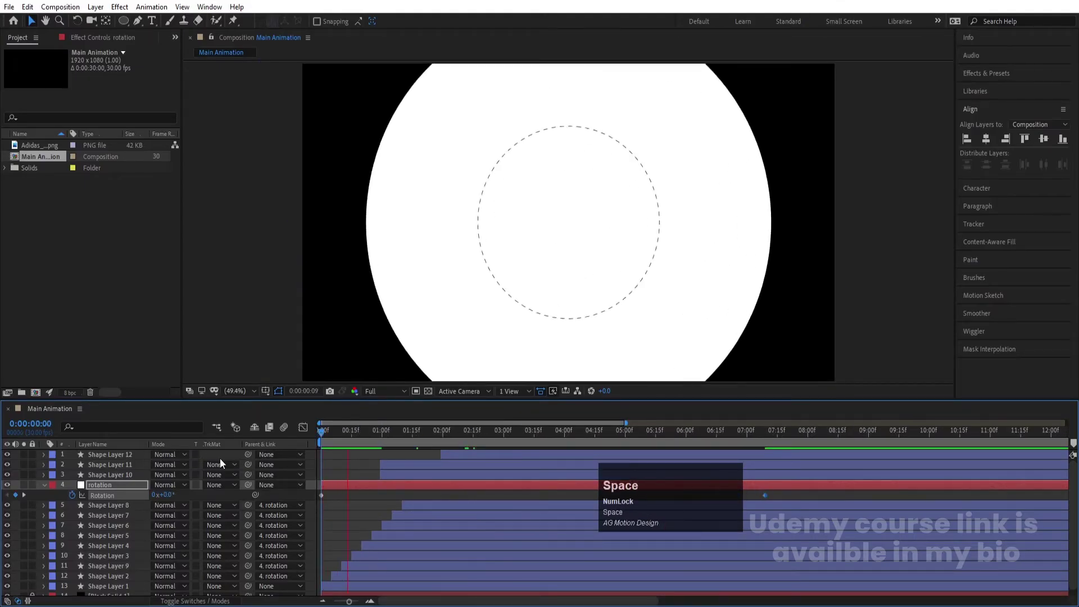
key(space)
click(323, 431)
key(space)
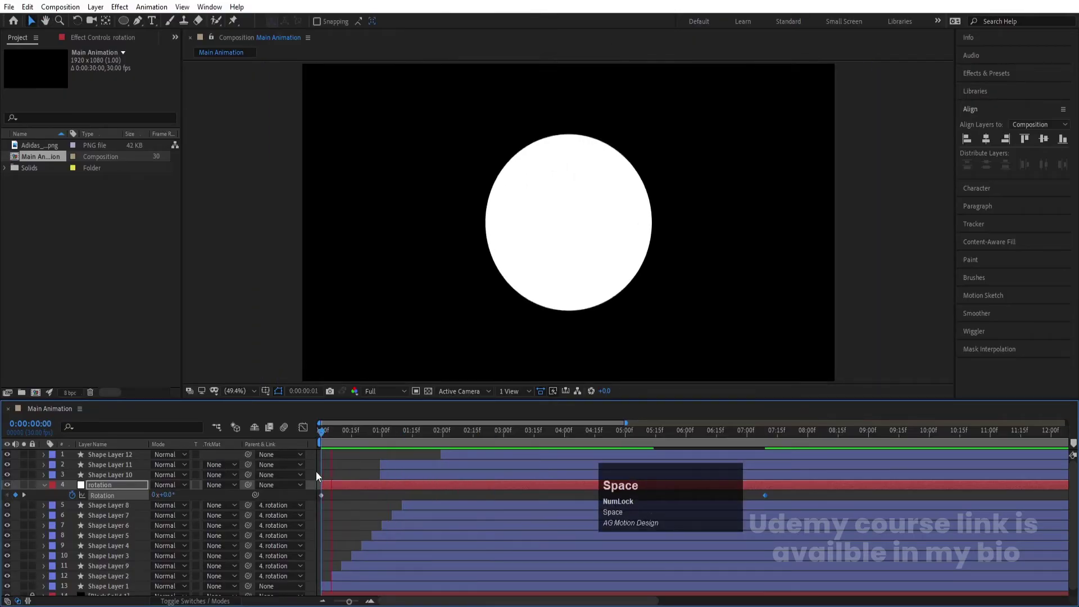
Step: Push the 90° keyframe out to about 10 seconds and preview the slower rotation
drag(764, 495, 929, 488)
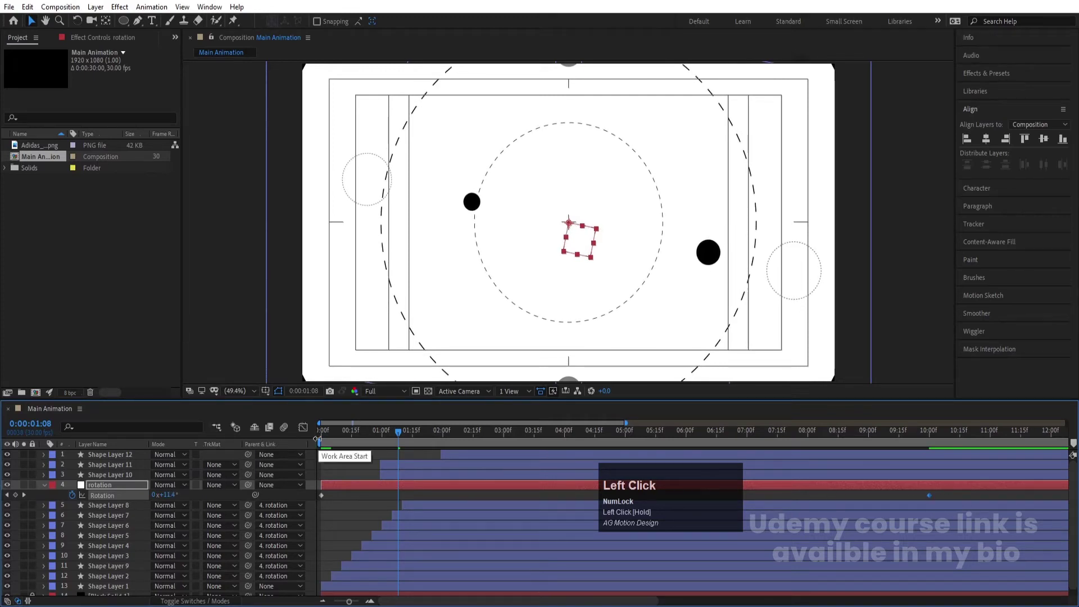
click(318, 433)
key(space)
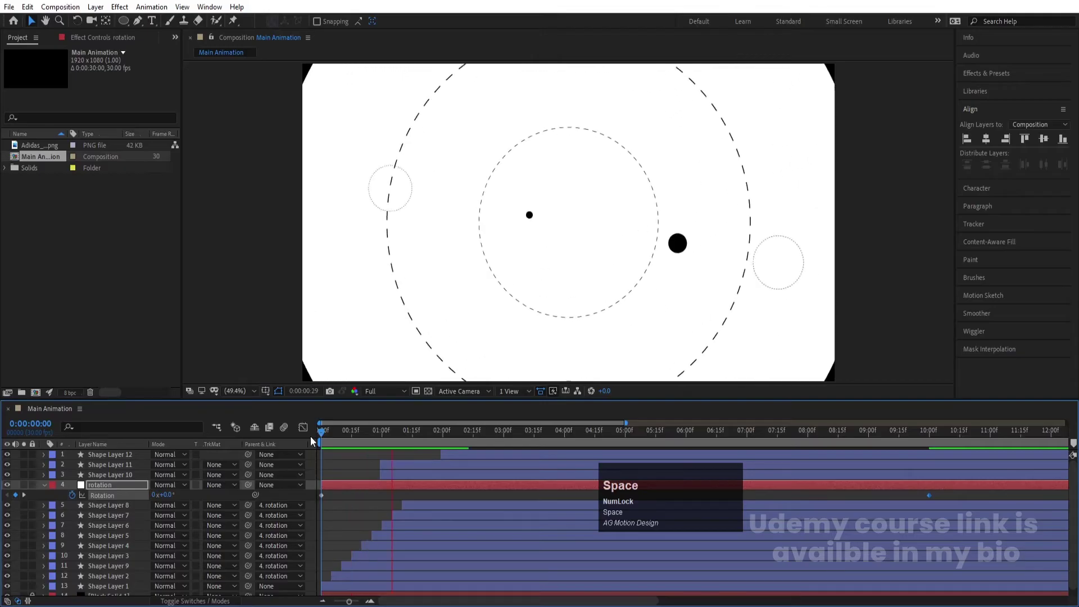
key(space)
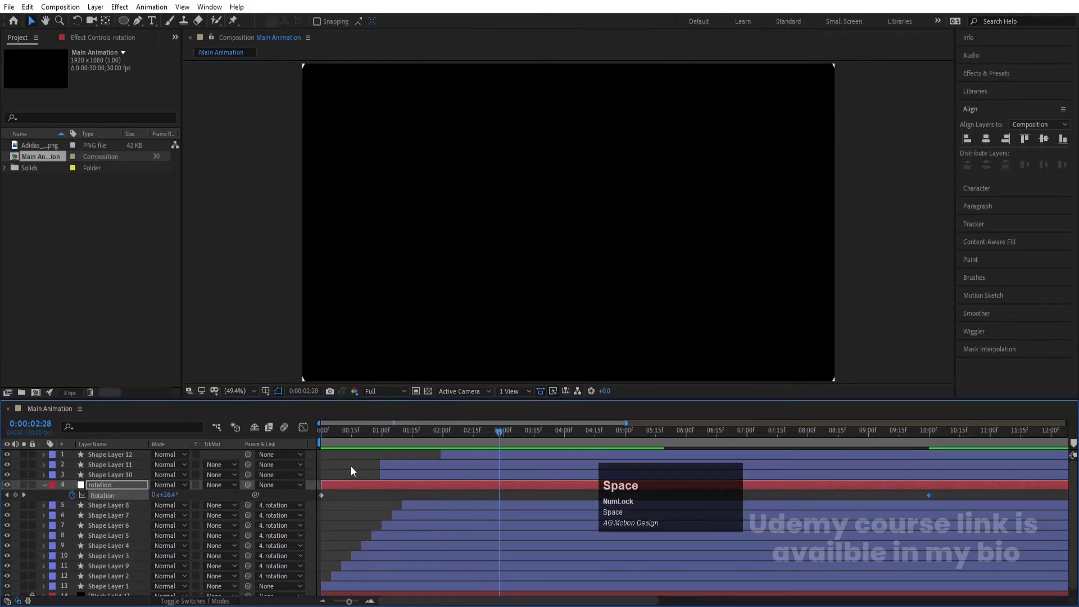
click(321, 431)
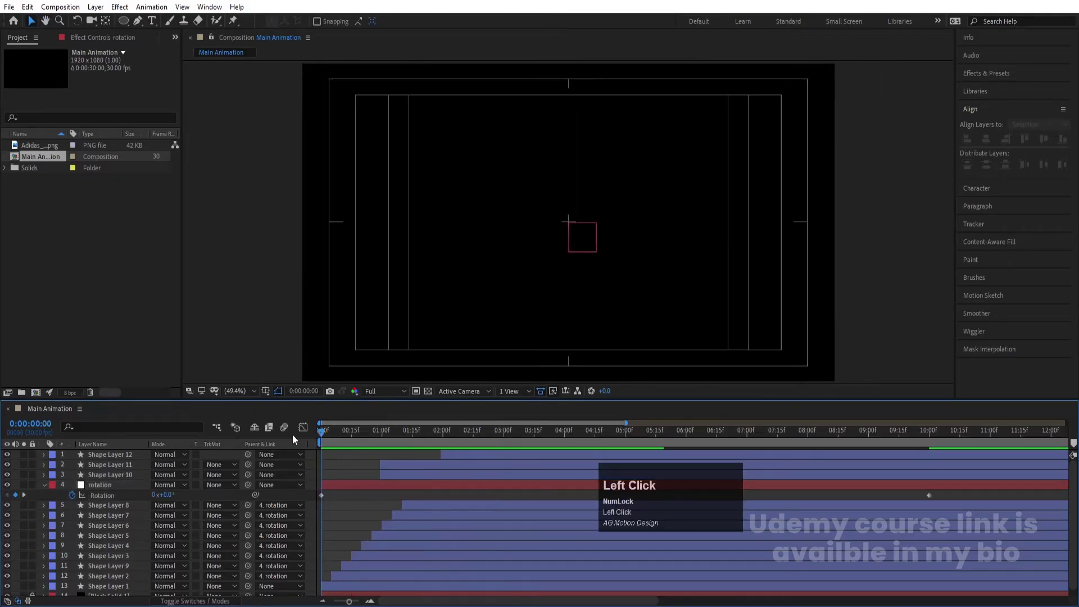
key(space)
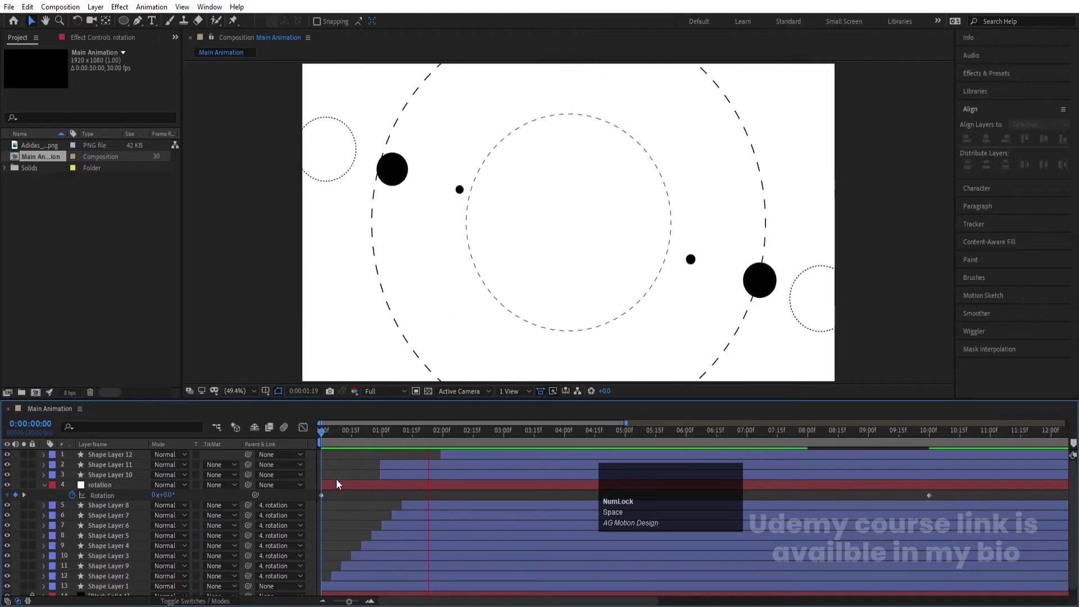
key(space)
key(space)
Step: Collapse the properties and preview the rotation again from 1:12 and around frame 17
key(u)
key(u)
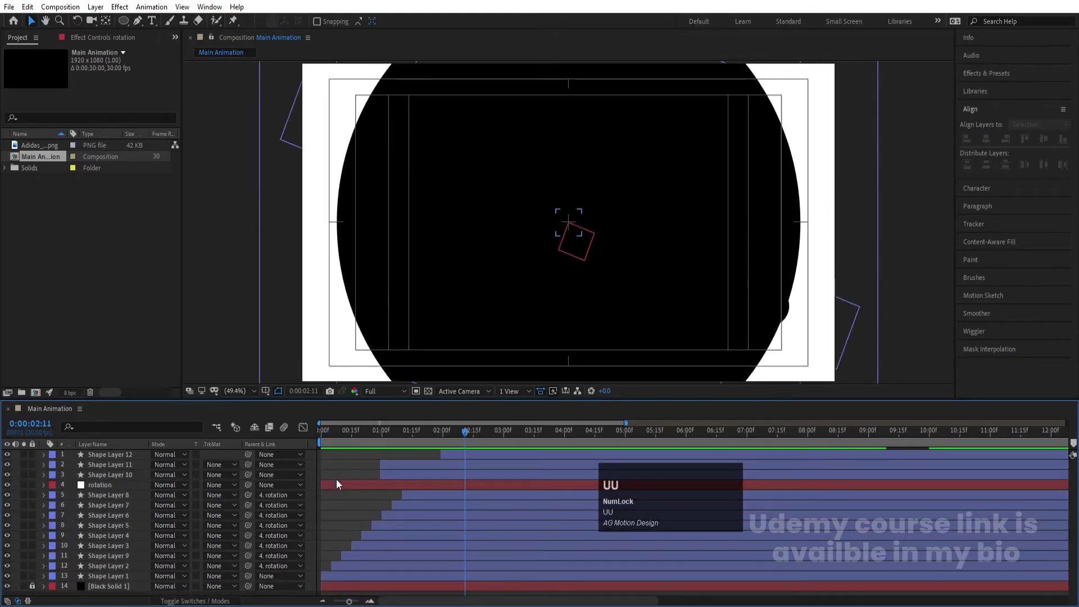
key(space)
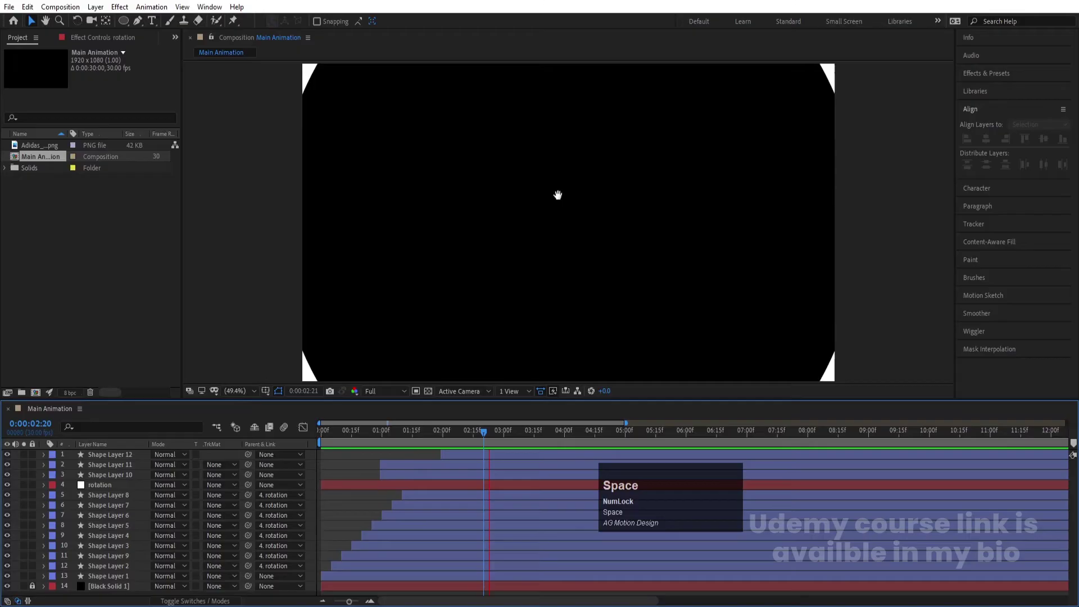
click(406, 430)
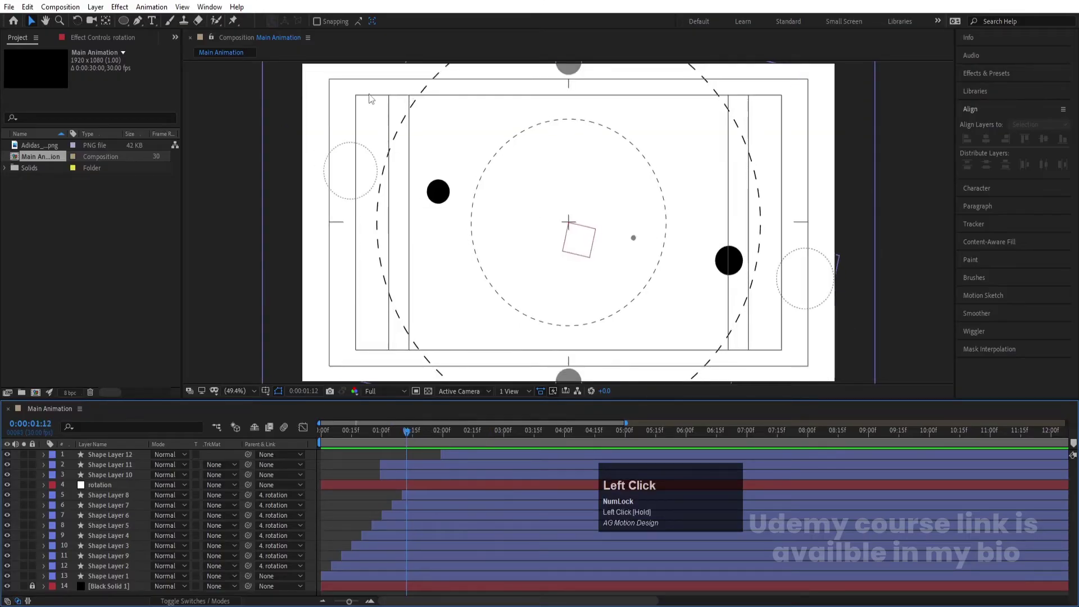
key(space)
key(space)
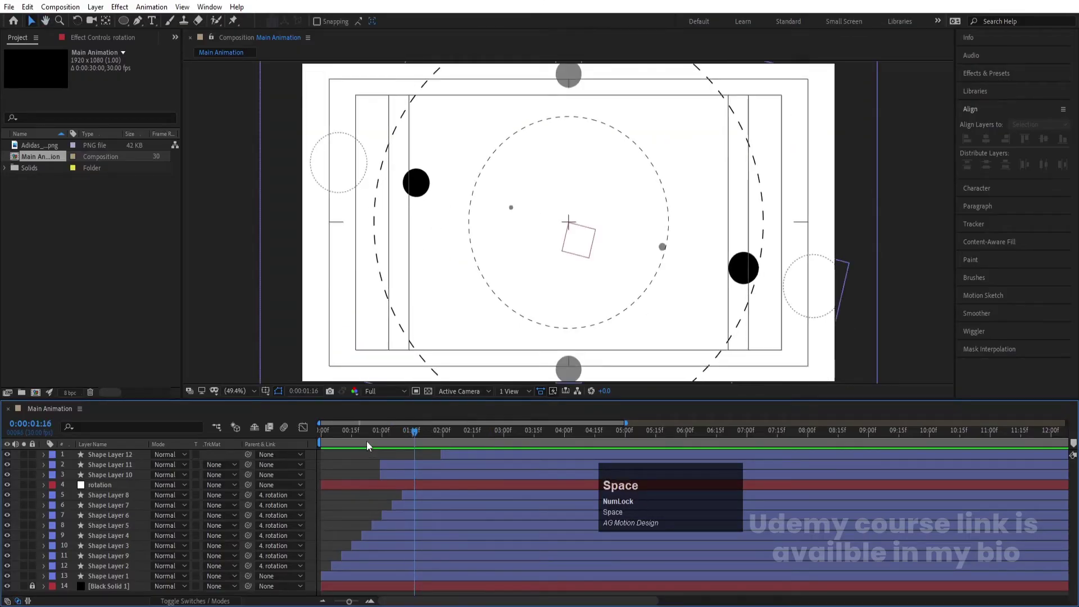
click(355, 439)
key(space)
click(342, 463)
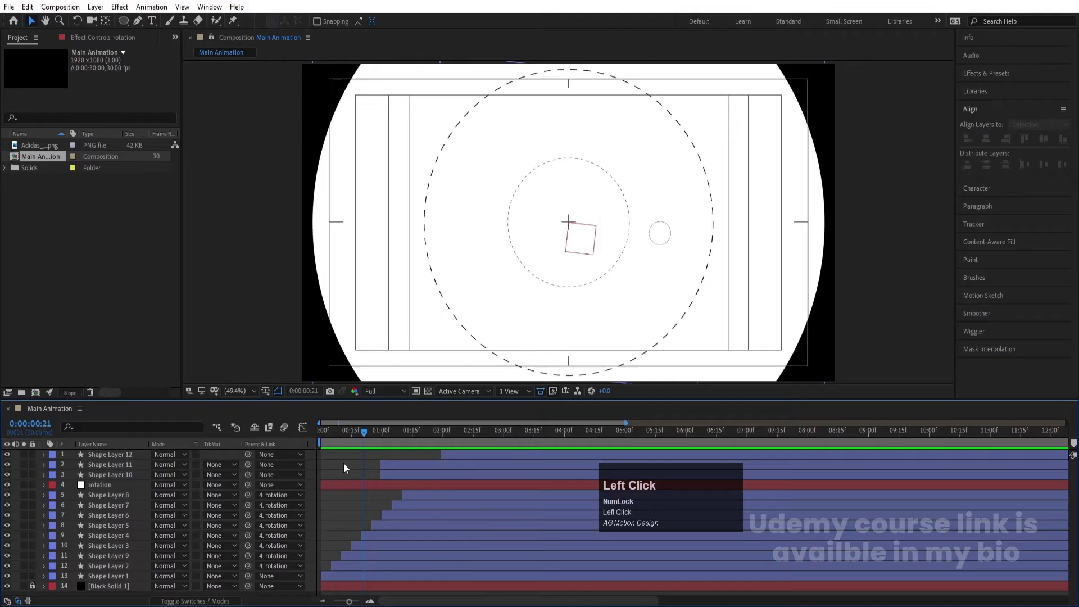
Step: Draw a tiny circle at the pitch's top-left corner with the Ellipse tool
click(127, 20)
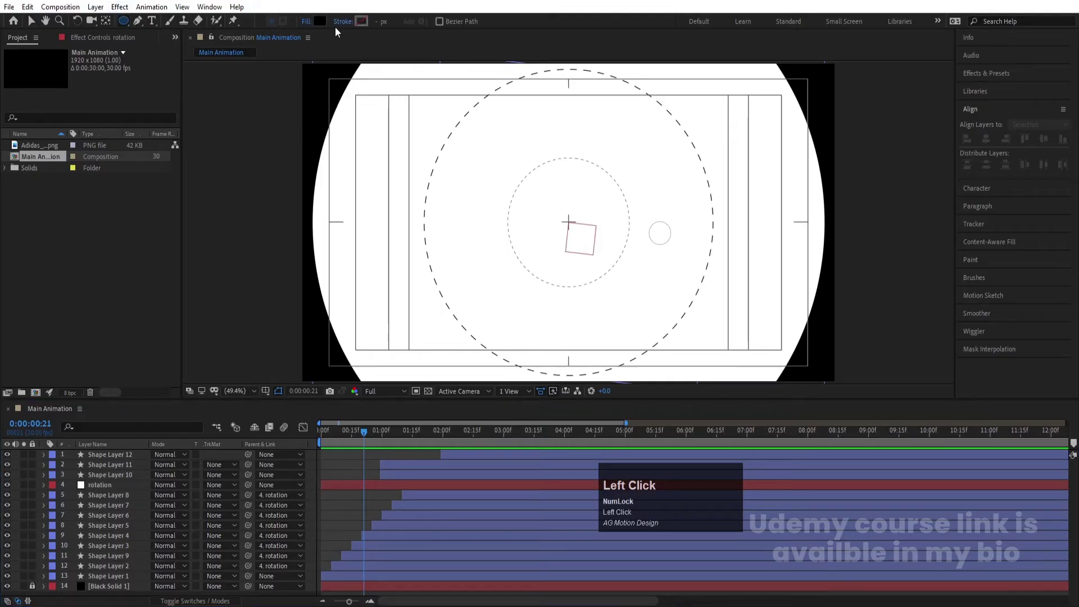
key(space)
drag(354, 94, 358, 96)
click(339, 487)
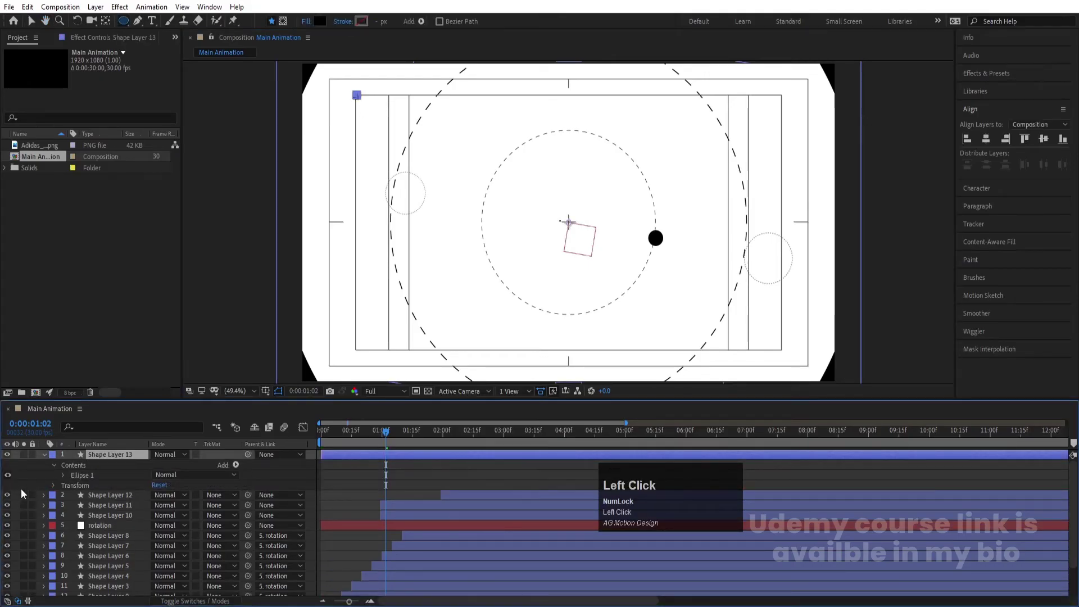
Step: Set the circle's Ellipse Path Size to 5 by 5
click(63, 475)
click(73, 485)
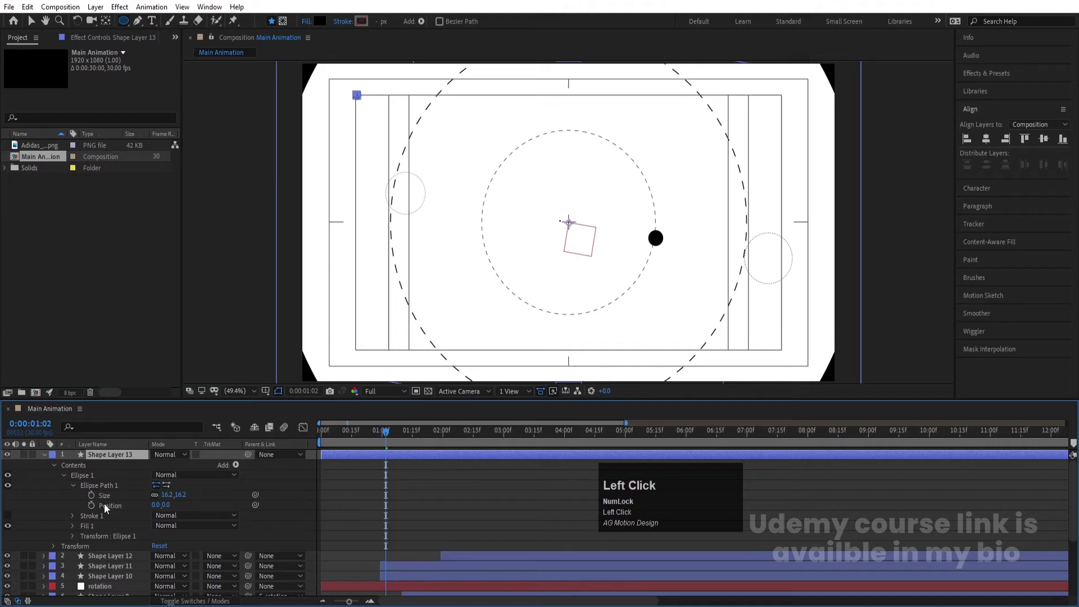
click(169, 495)
text(5)
key(Return)
click(303, 523)
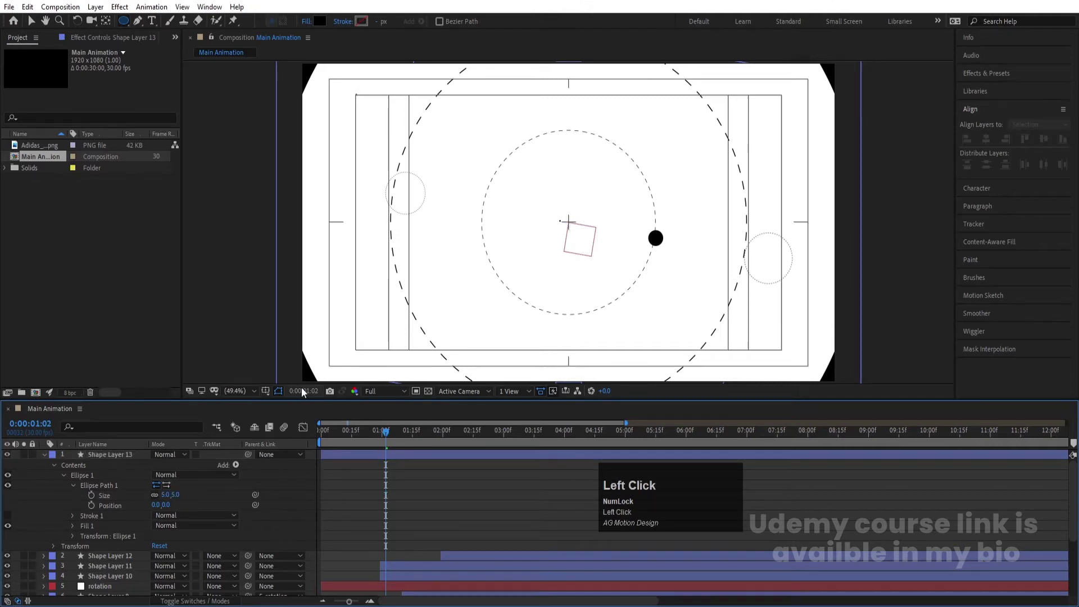
Step: Hide the Title/Action Safe guides and select the layer's Contents group
click(266, 390)
click(304, 403)
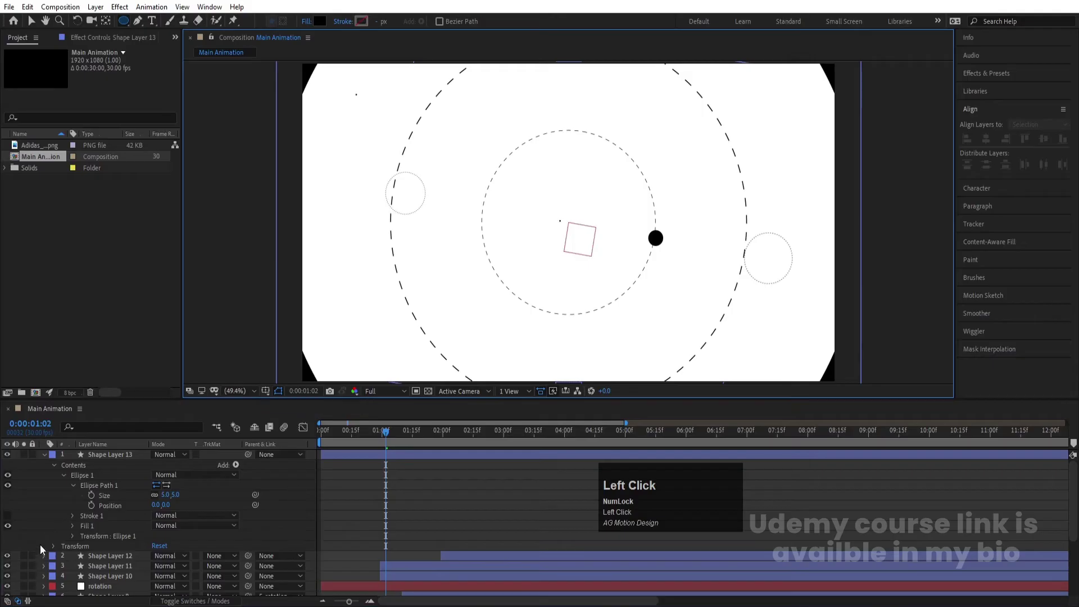
click(72, 484)
click(76, 476)
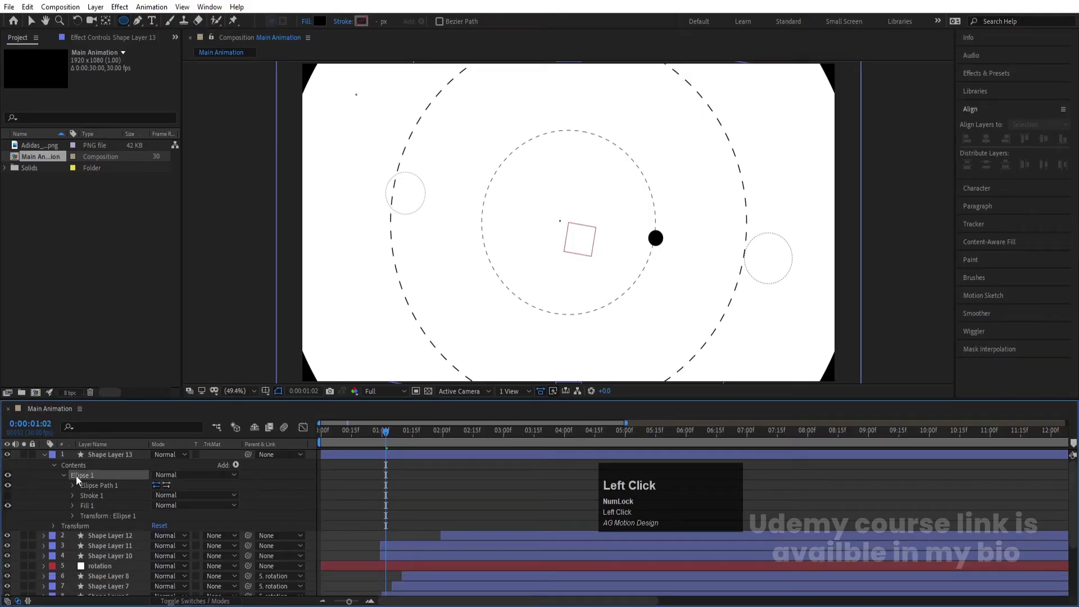
click(87, 466)
click(236, 465)
Step: Add a Repeater to the small circle, spacing the dots 65 apart in a row of 15
click(272, 374)
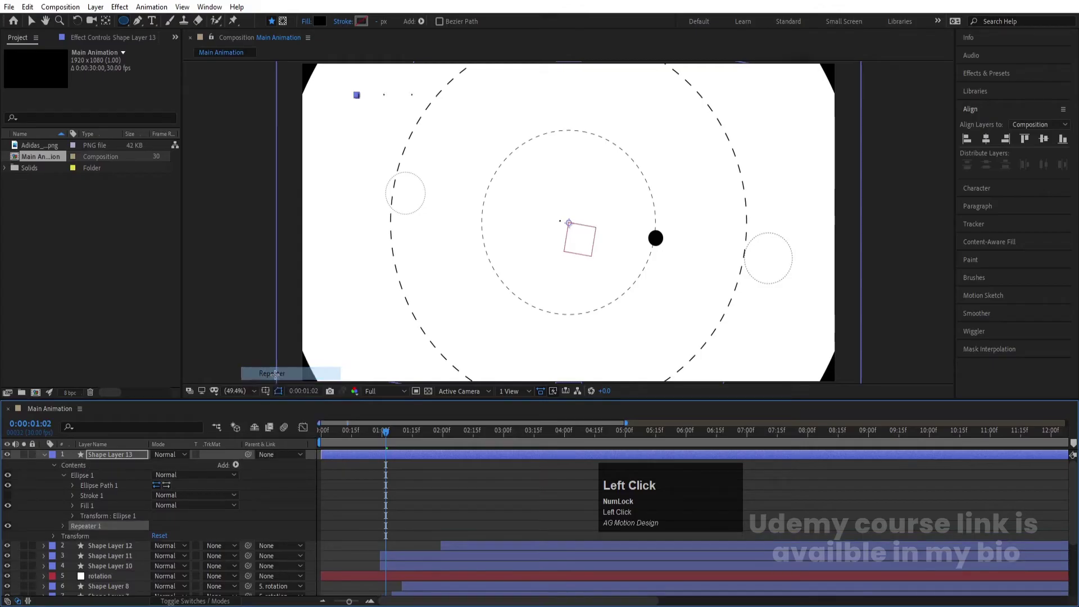
click(64, 526)
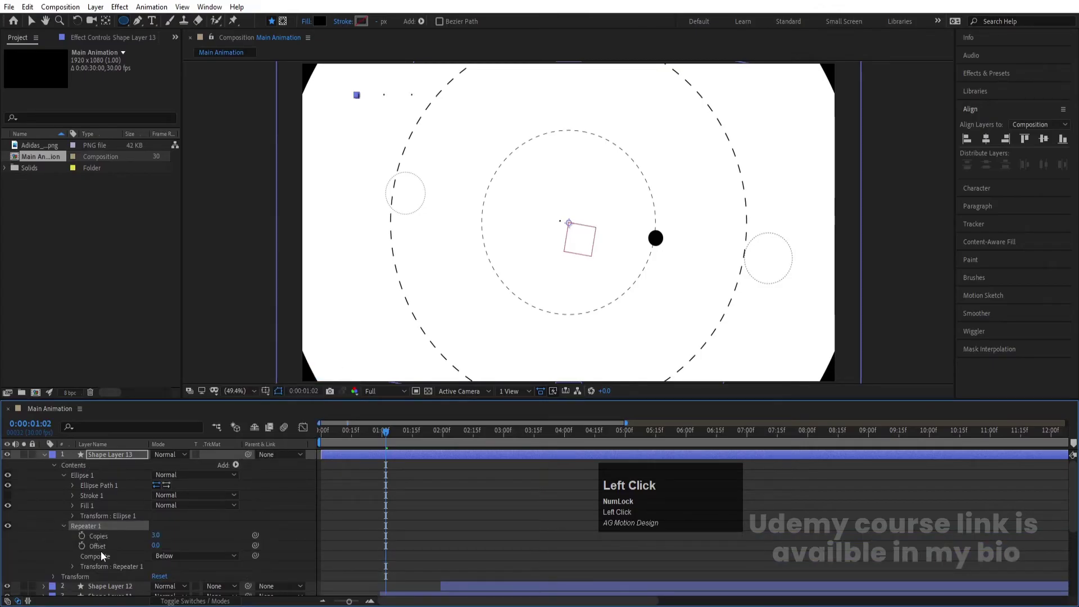
click(73, 566)
drag(158, 551, 133, 550)
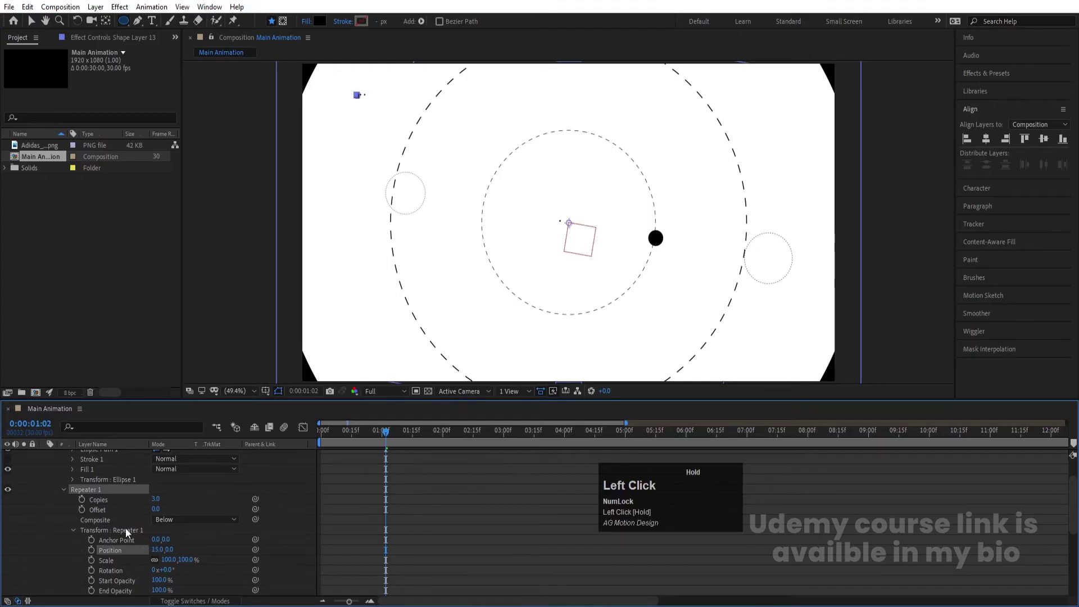
drag(160, 496, 174, 498)
click(62, 488)
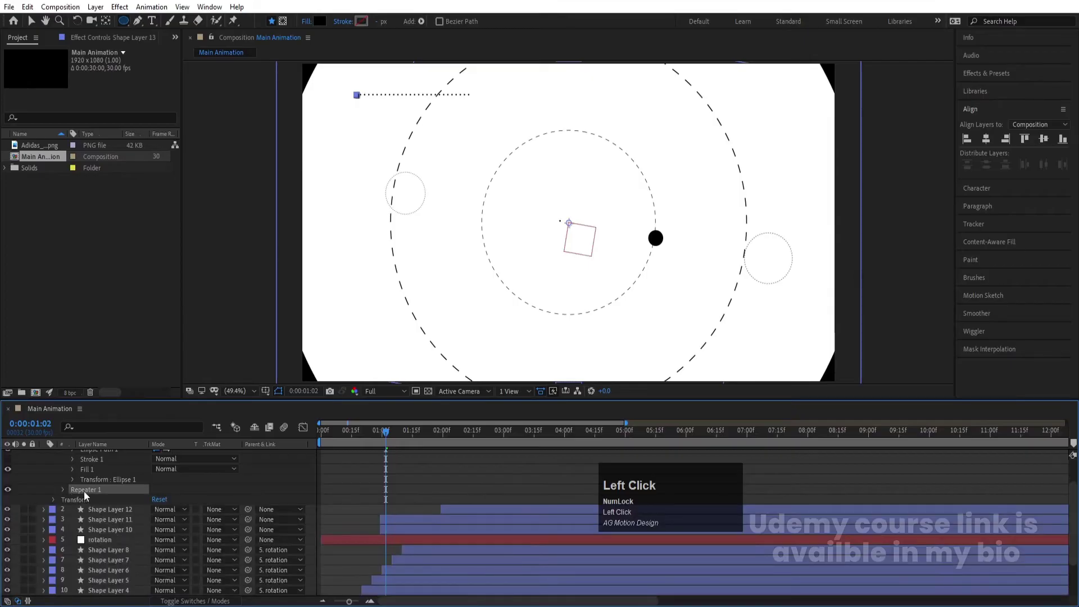
Step: Duplicate the Repeater and set Repeater 2 to a 16 px vertical offset with 16 copies
key(ctrl+d)
click(61, 499)
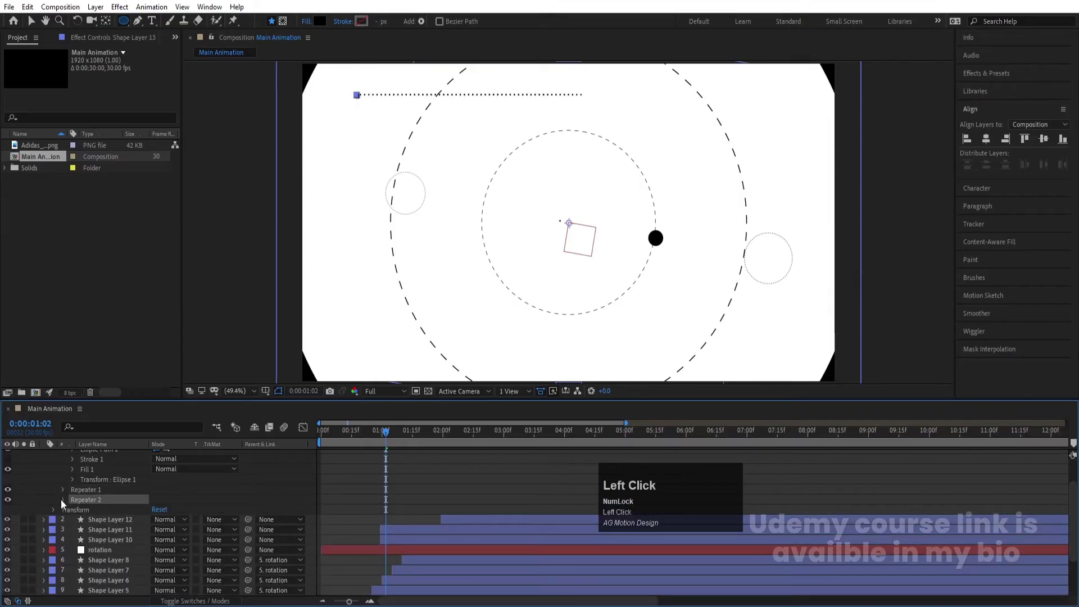
click(73, 540)
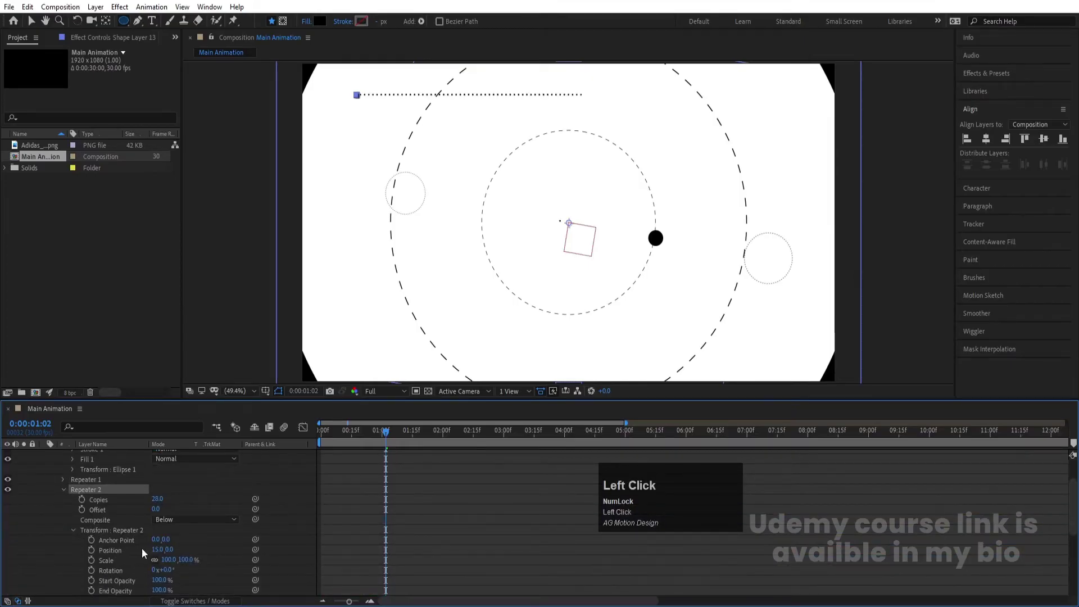
click(157, 550)
text(0)
key(Return)
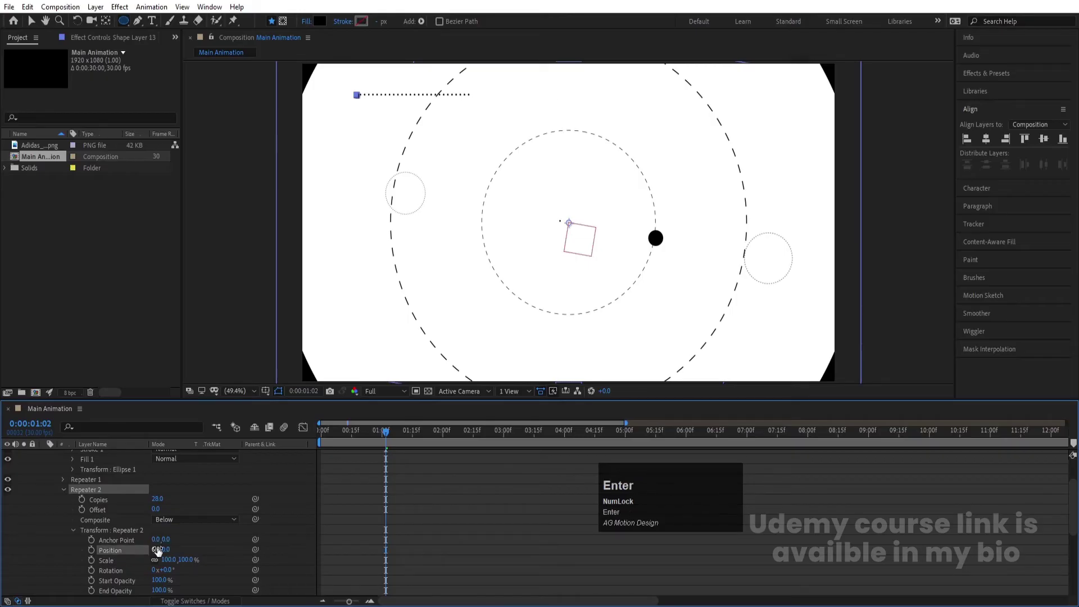
drag(167, 549, 176, 551)
drag(152, 504, 148, 502)
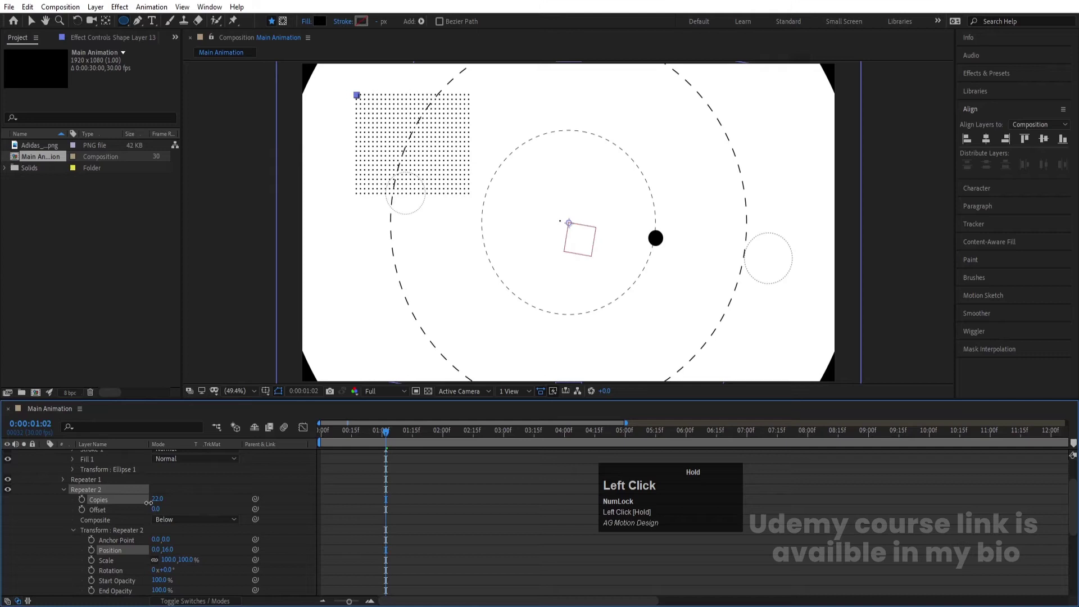
Step: Duplicate the Shape Layer 13 dot grid as Shape Layer 14
click(63, 490)
scroll(76, 505, up, 3)
click(44, 454)
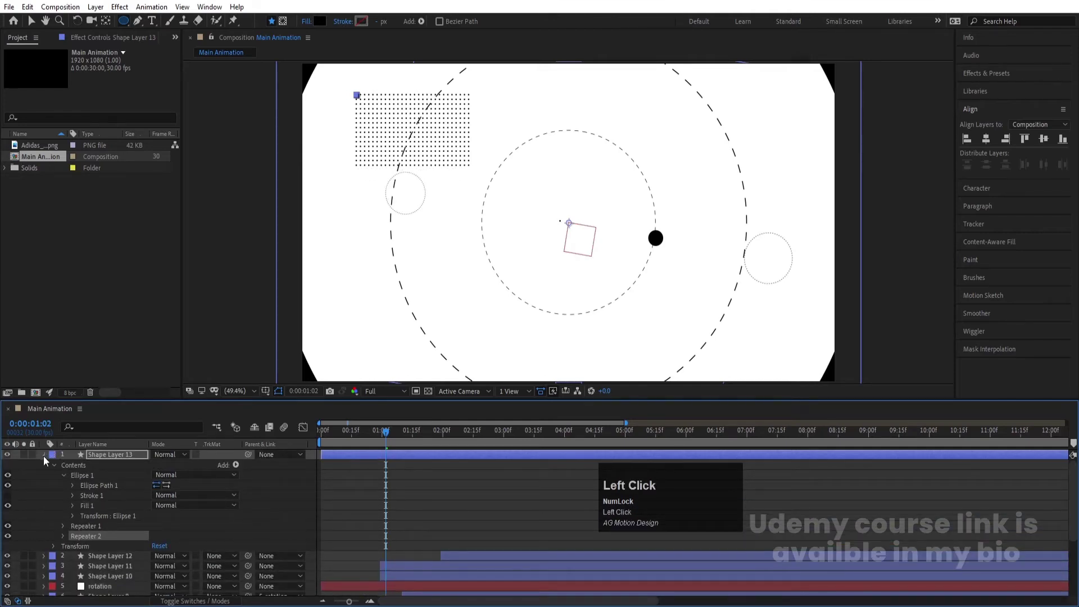
click(91, 457)
key(ctrl+d)
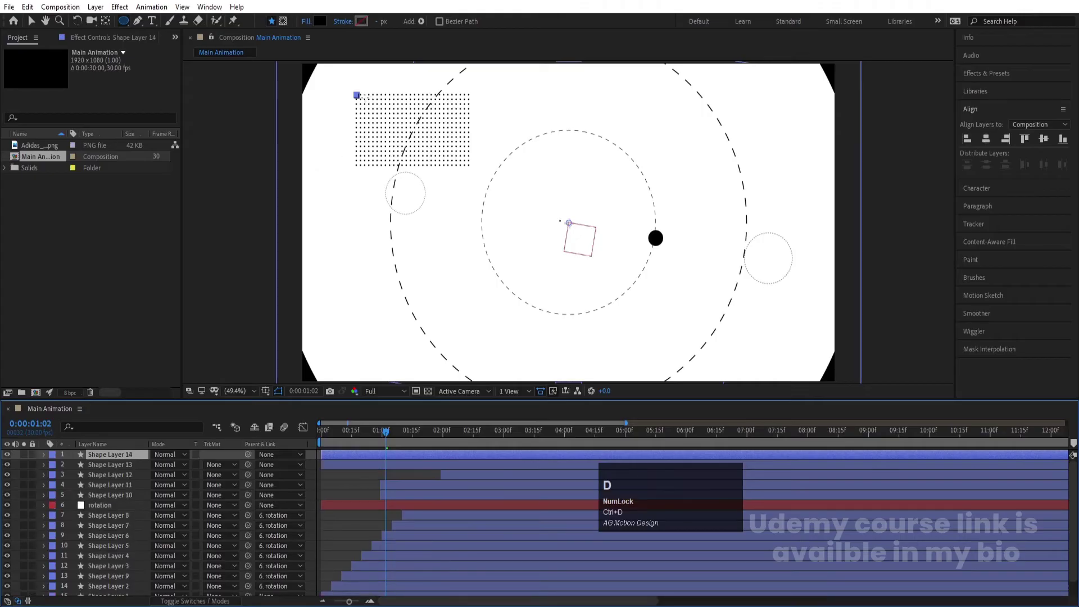
Step: Move Shape Layer 14's dot grid to the lower right, at position 2125, 1204
key(v)
drag(358, 96, 526, 240)
key(ctrl+z)
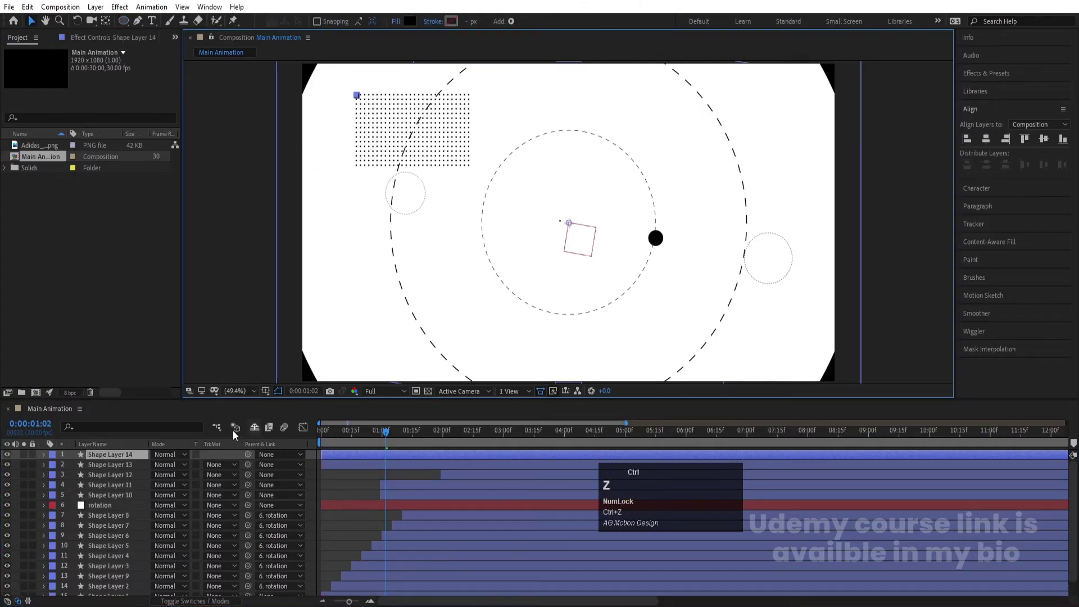
key(p)
drag(175, 464, 494, 473)
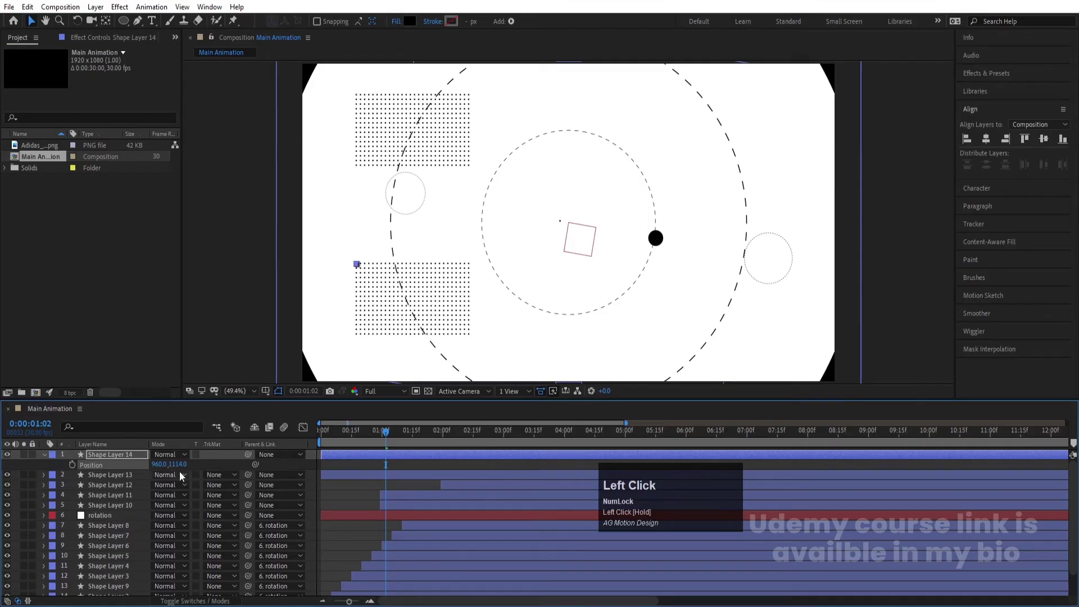
drag(159, 466, 345, 475)
drag(183, 460, 236, 464)
Step: Set Position keyframes at 0s on both Shape Layer 13 and Shape Layer 14
drag(404, 441, 259, 436)
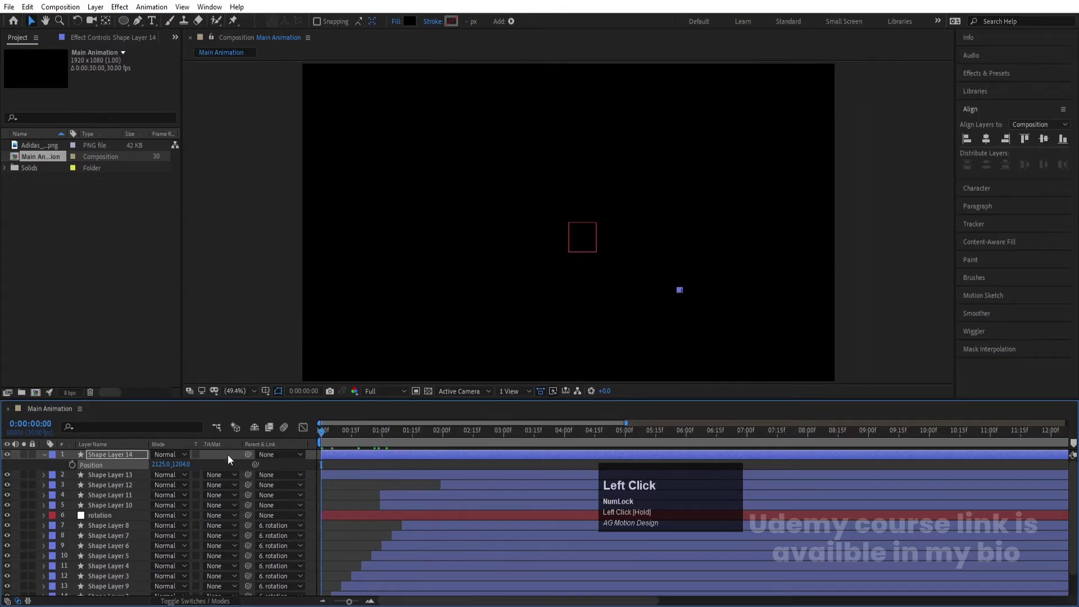
click(135, 473)
shift+click(107, 454)
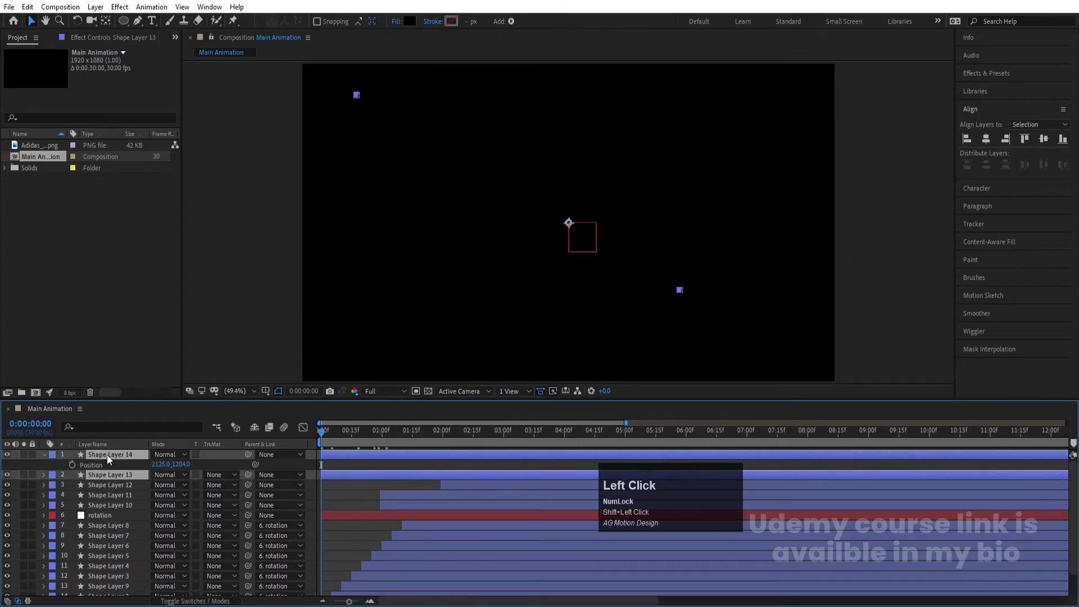
key(p)
click(72, 465)
key(Num_Lock)
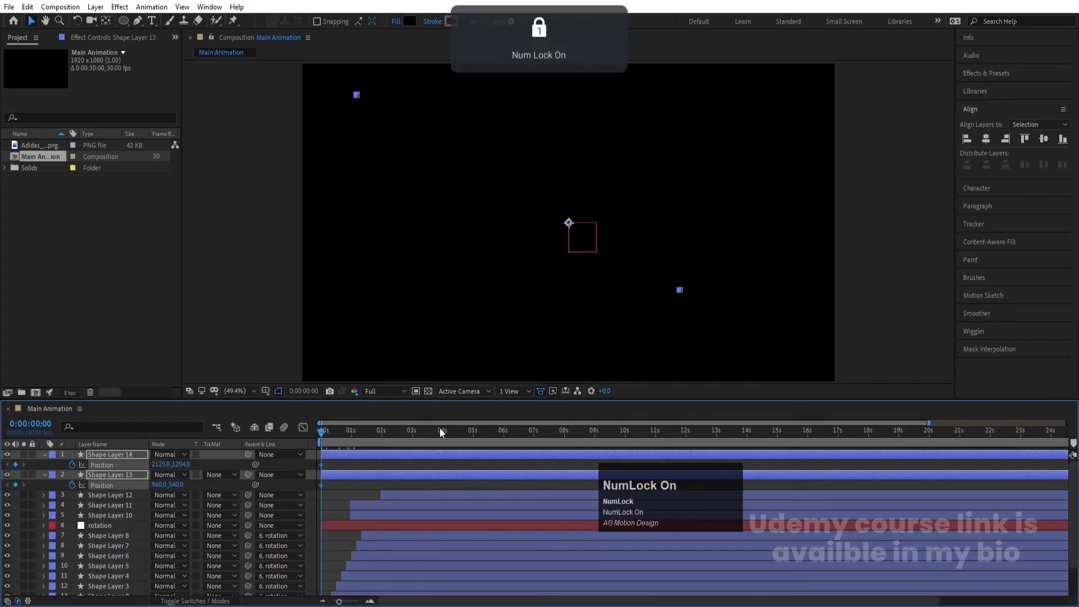
drag(483, 431, 385, 431)
Step: Keyframe the lower grid sliding left and the upper grid sliding right, then preview
click(338, 461)
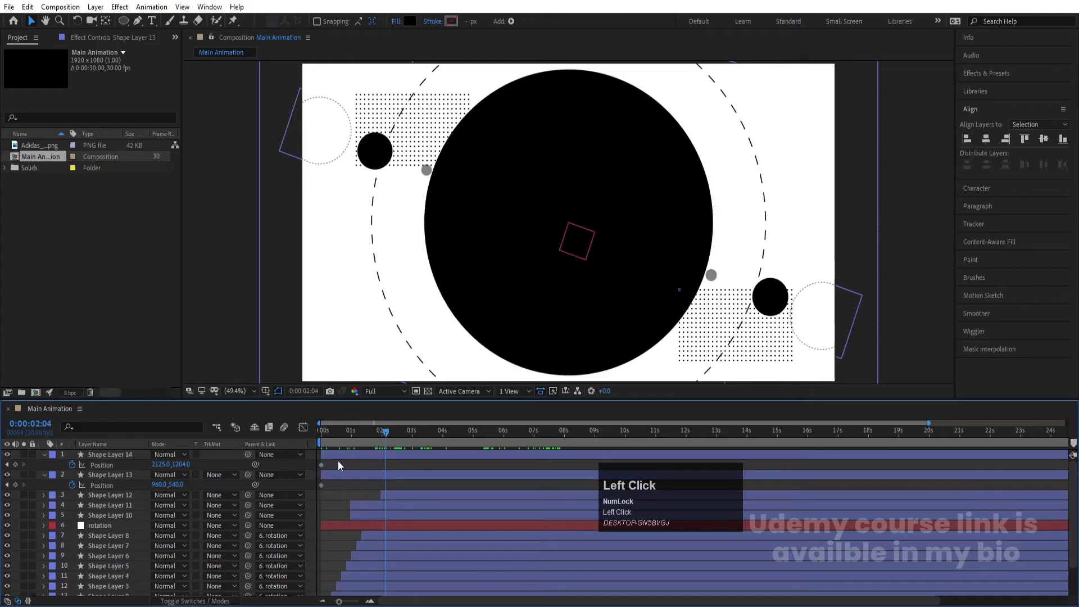
drag(162, 464, 208, 487)
click(120, 475)
drag(374, 463, 473, 472)
click(321, 437)
key(space)
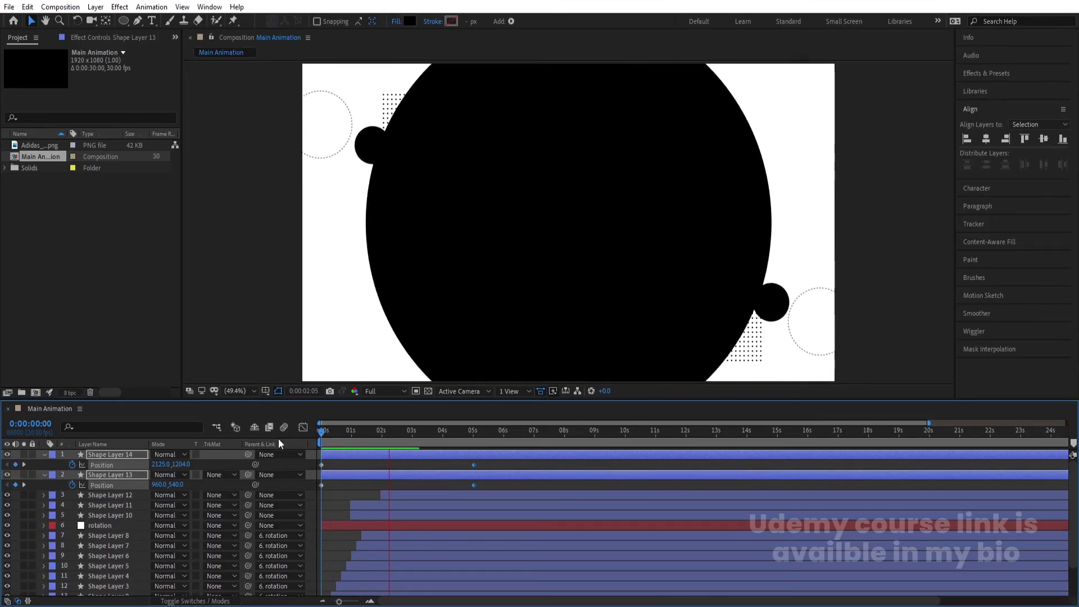
click(387, 463)
Step: Scale Shape Layer 14's dot grid up to 181%
click(370, 442)
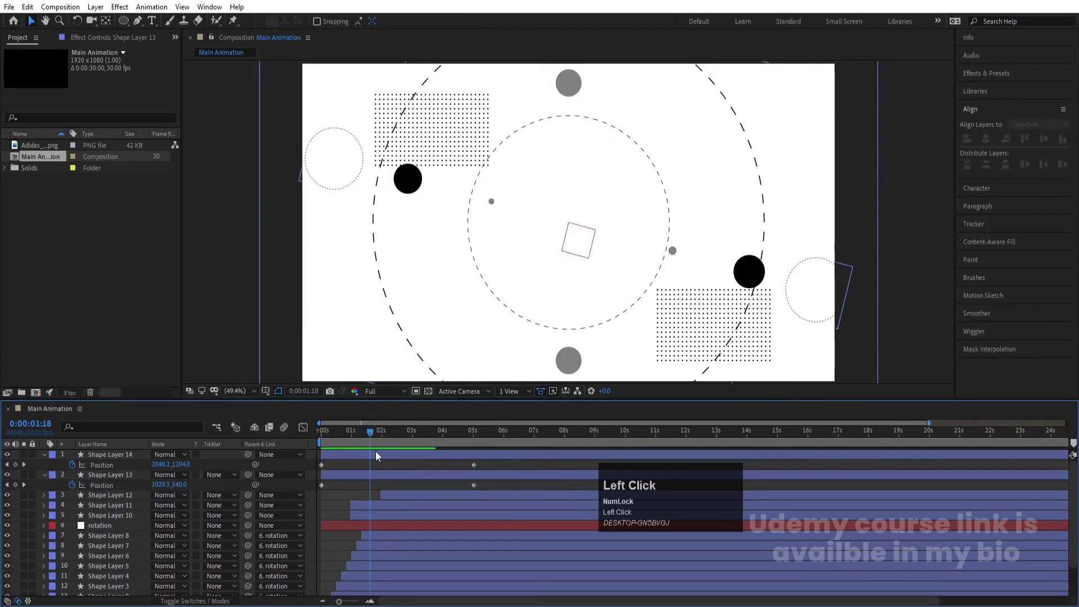
click(375, 453)
key(s)
drag(165, 465, 209, 464)
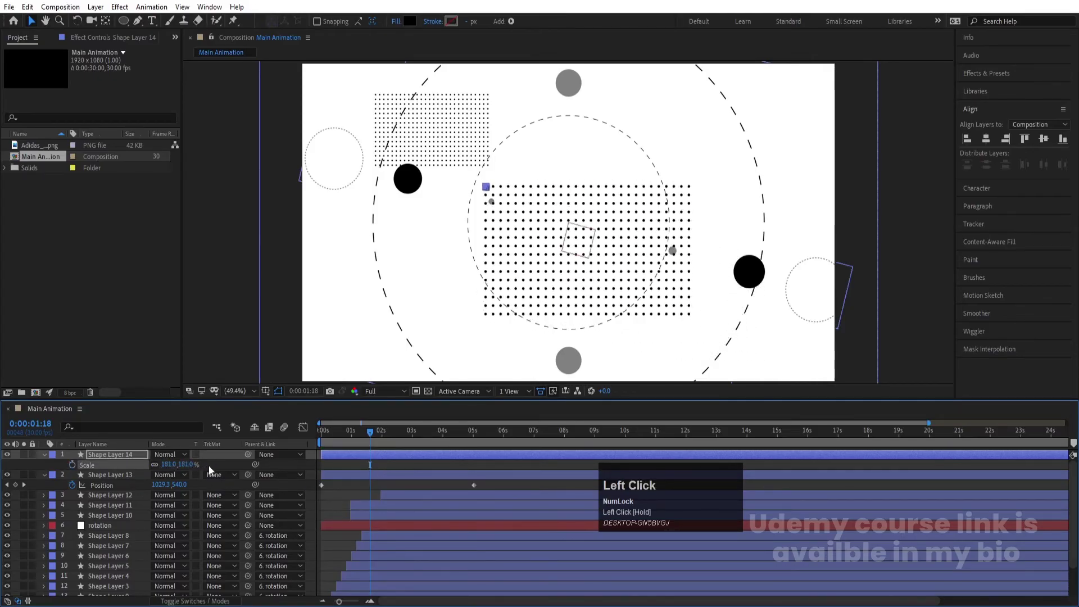
Step: Set Shape Layer 14's Opacity to 20% and preview the sliding grids from frame 0
key(u)
click(103, 465)
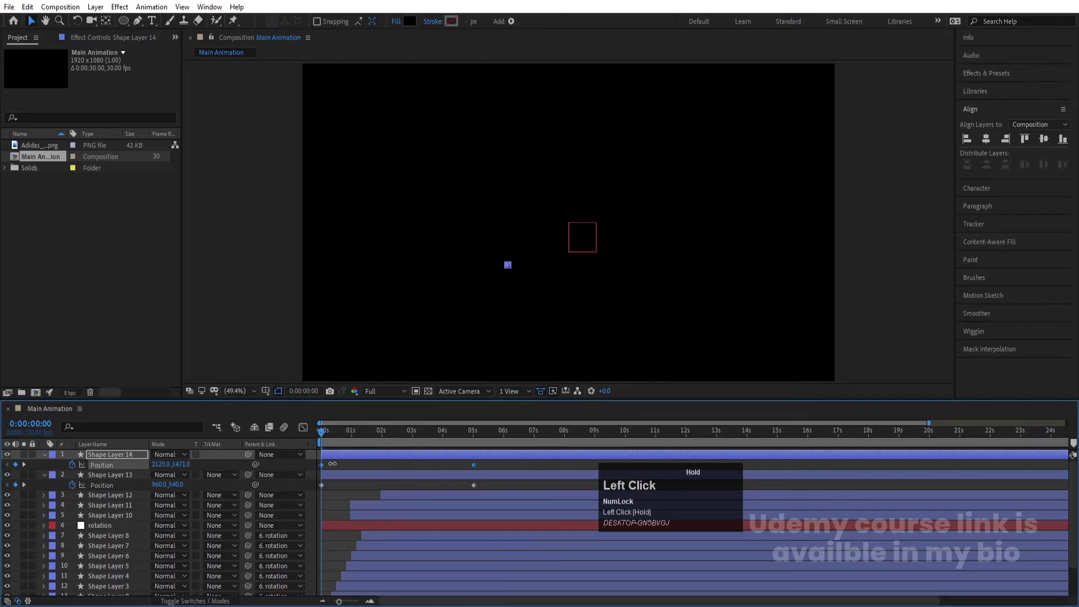
key(space)
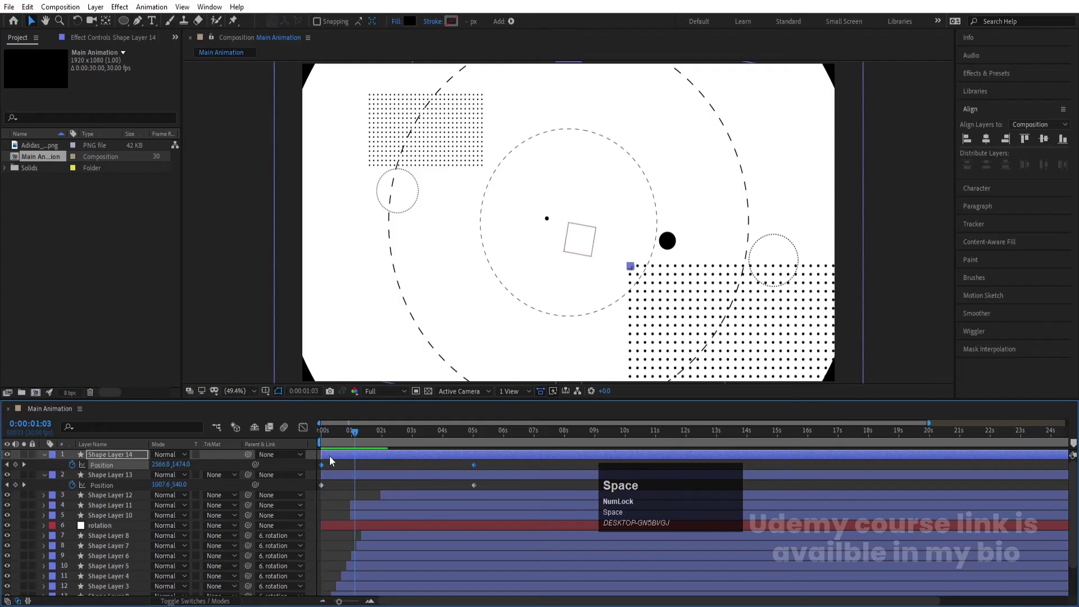
key(t)
click(158, 465)
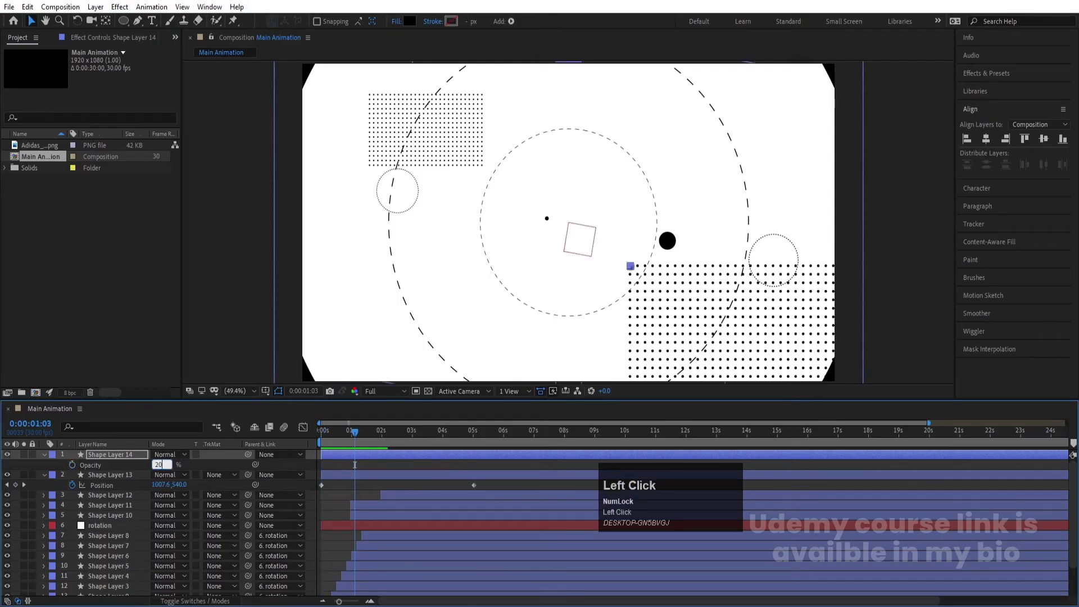
key(Return)
click(382, 464)
key(space)
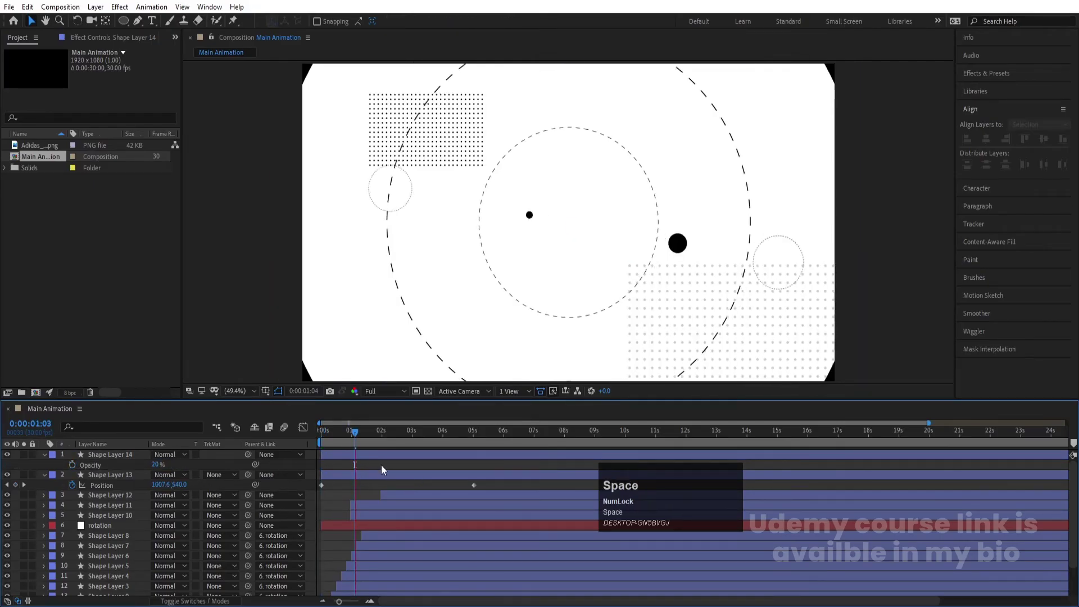
click(381, 464)
key(u)
key(u)
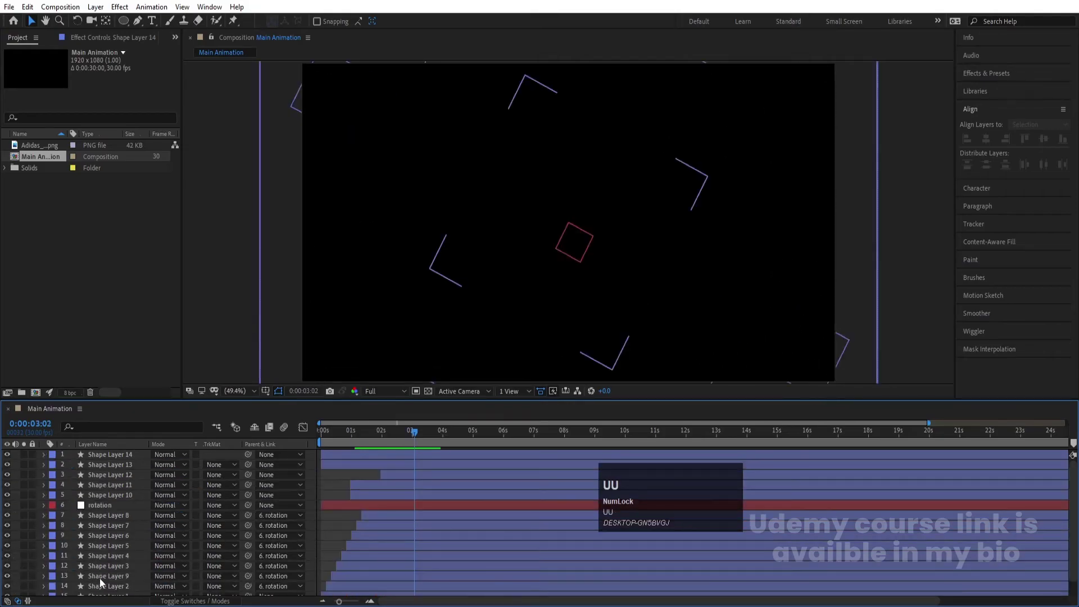
scroll(100, 578, down, 3)
Step: Precompose Shape Layer 1 through Shape Layer 14 into 'Animation' and preview it
click(100, 579)
scroll(102, 467, up, 2)
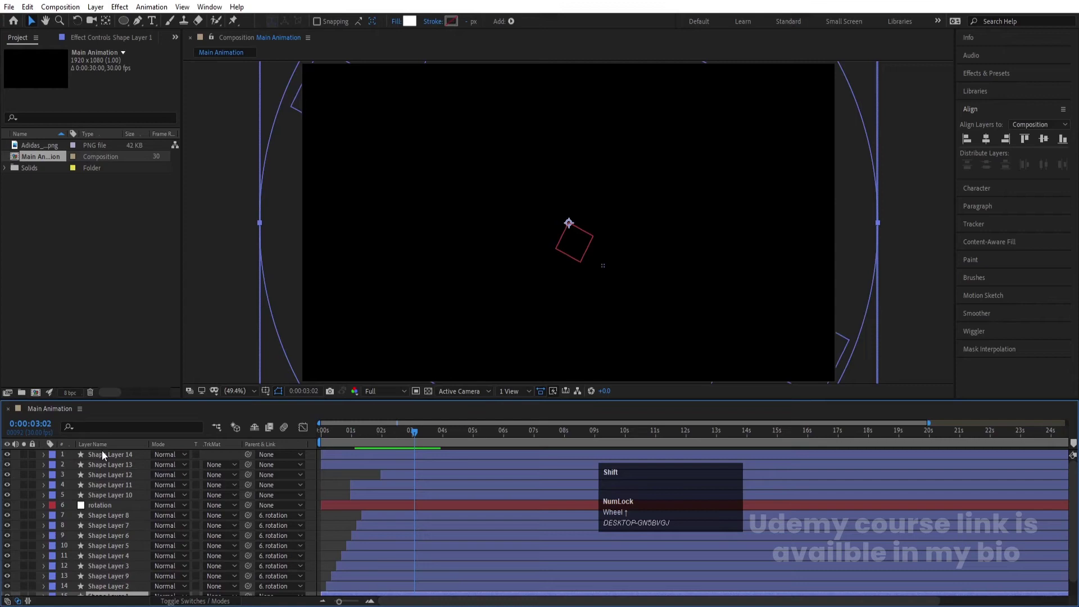
shift+click(101, 451)
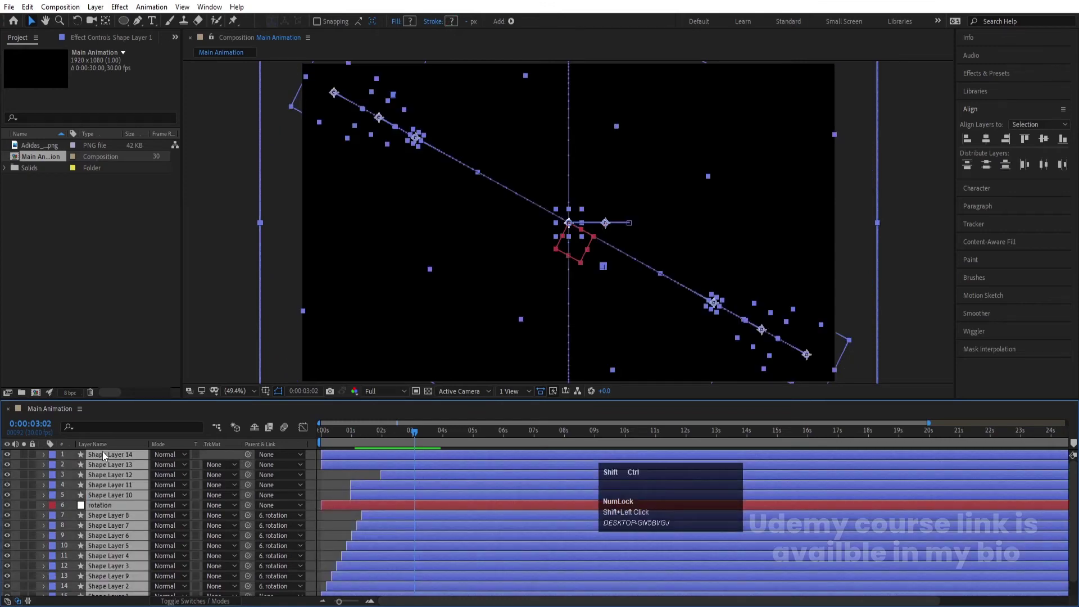
key(ctrl+shift+c)
text(Animation)
key(Return)
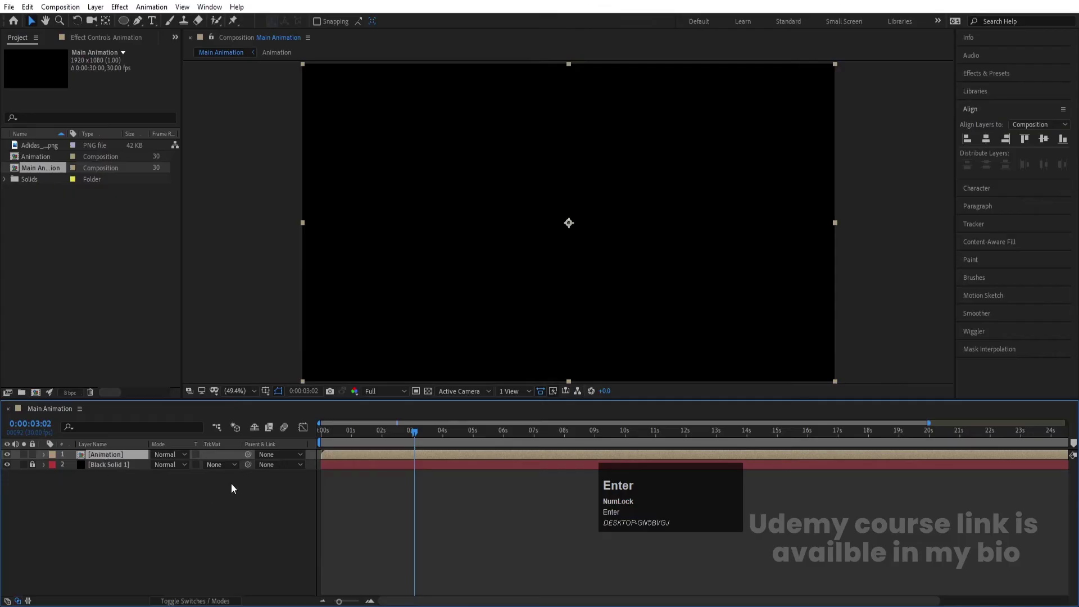
drag(372, 431, 320, 430)
key(space)
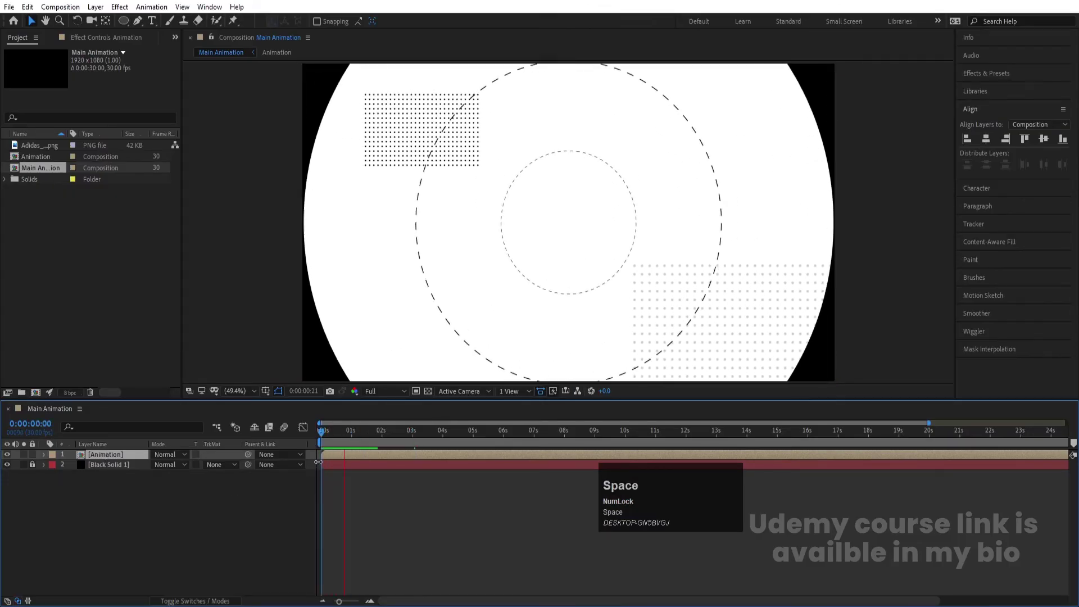
Step: Place Adidas_logo.png on top of the animation in the composition and preview it
click(50, 145)
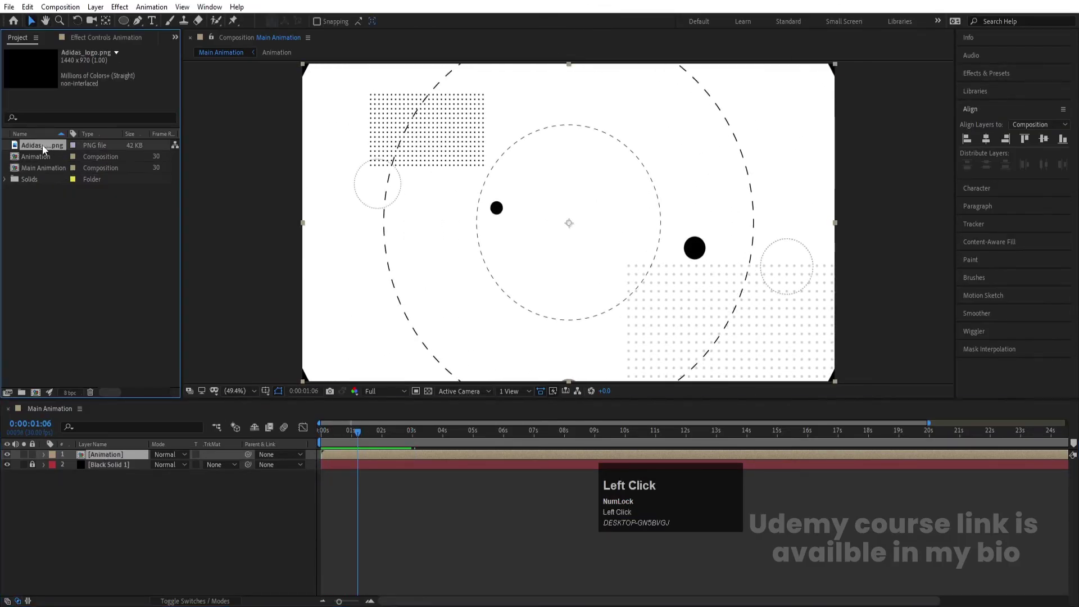
drag(87, 217, 157, 459)
key(space)
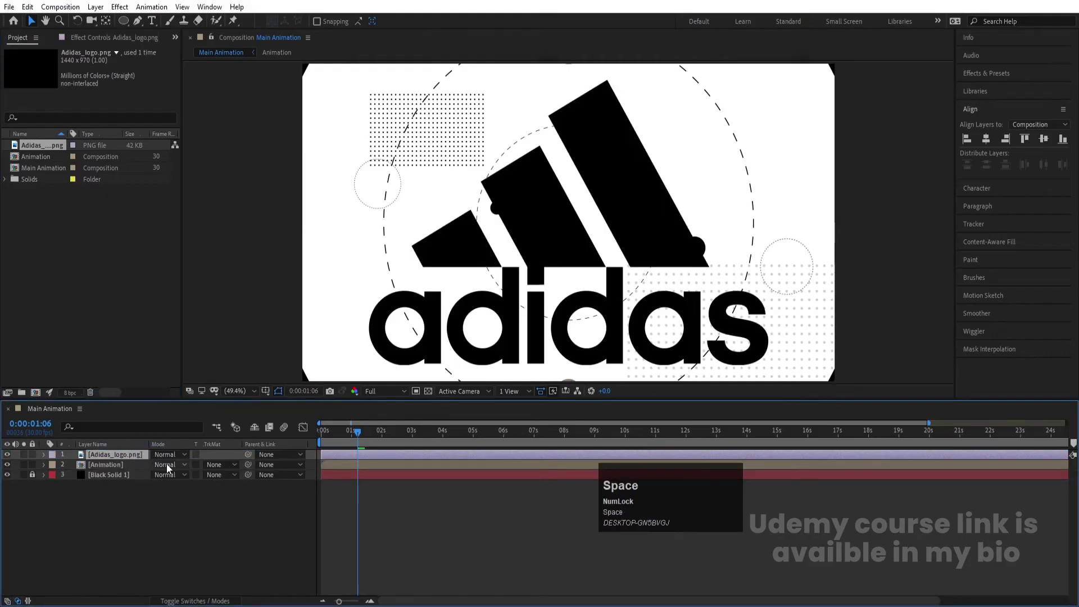
click(370, 431)
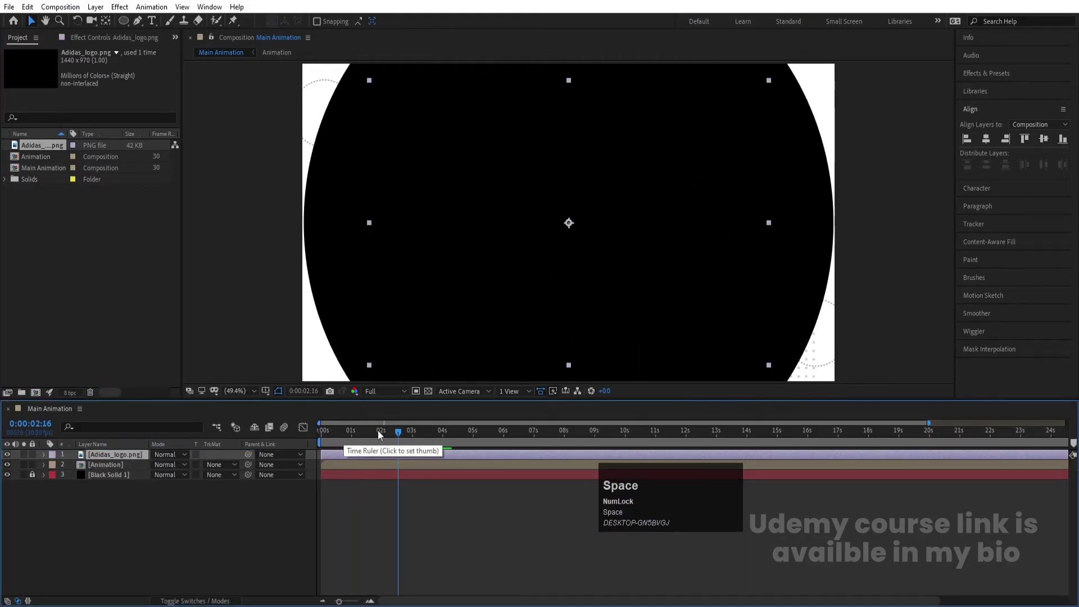
drag(371, 431, 367, 432)
Step: Search Effects & Presets for 'find' and apply Find Edges to the logo
click(1000, 73)
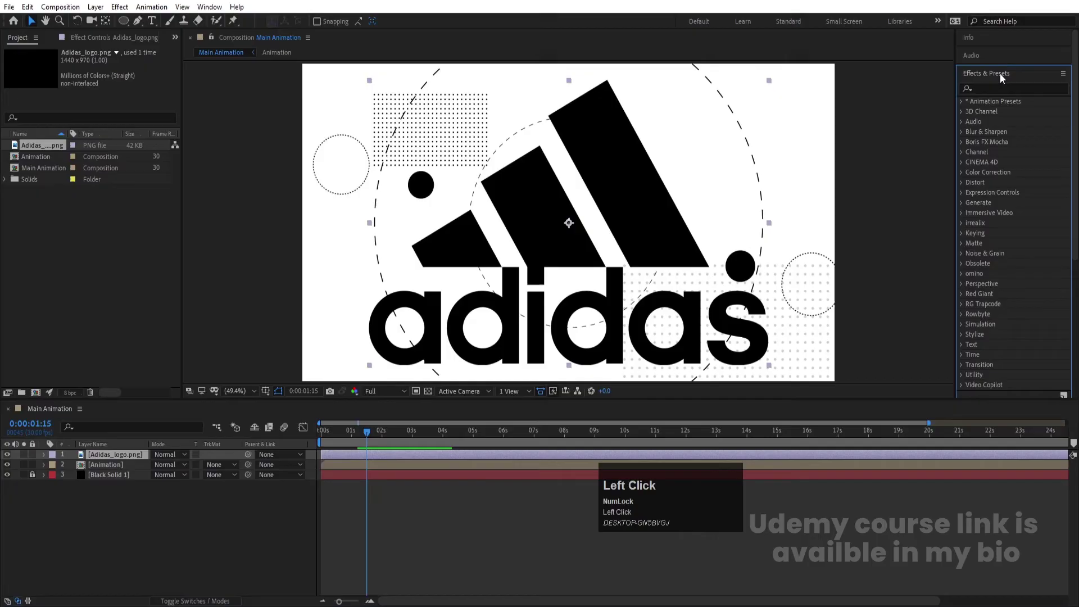
click(997, 86)
text(find)
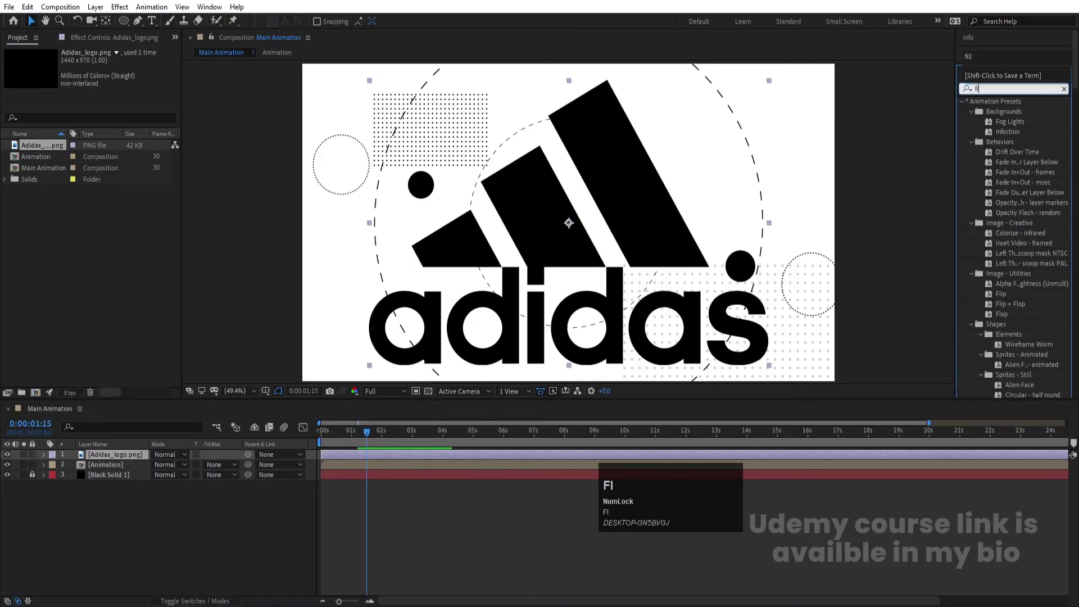
double_click(1002, 112)
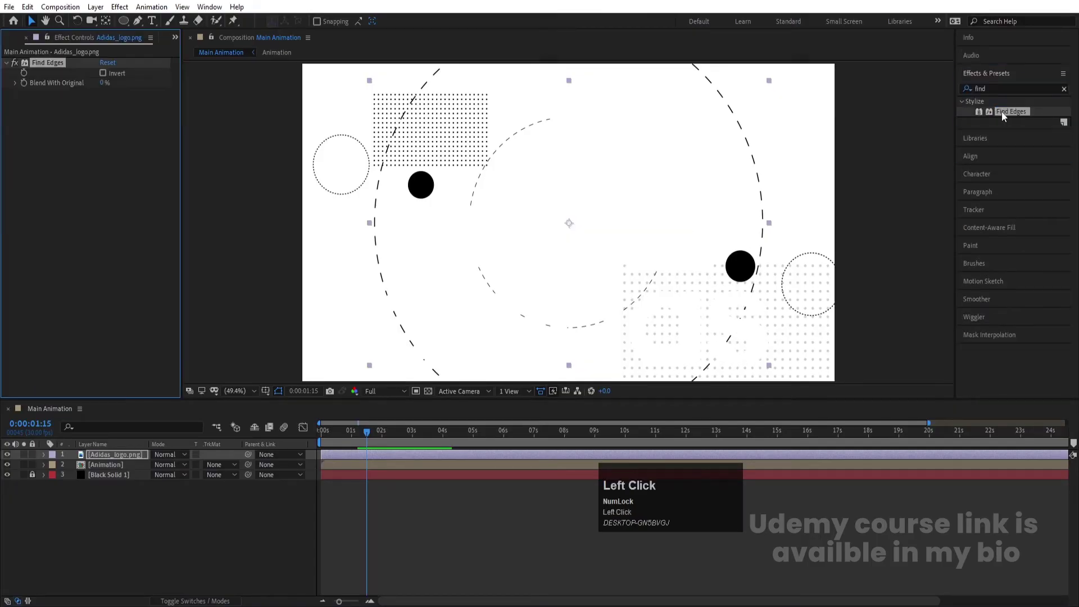
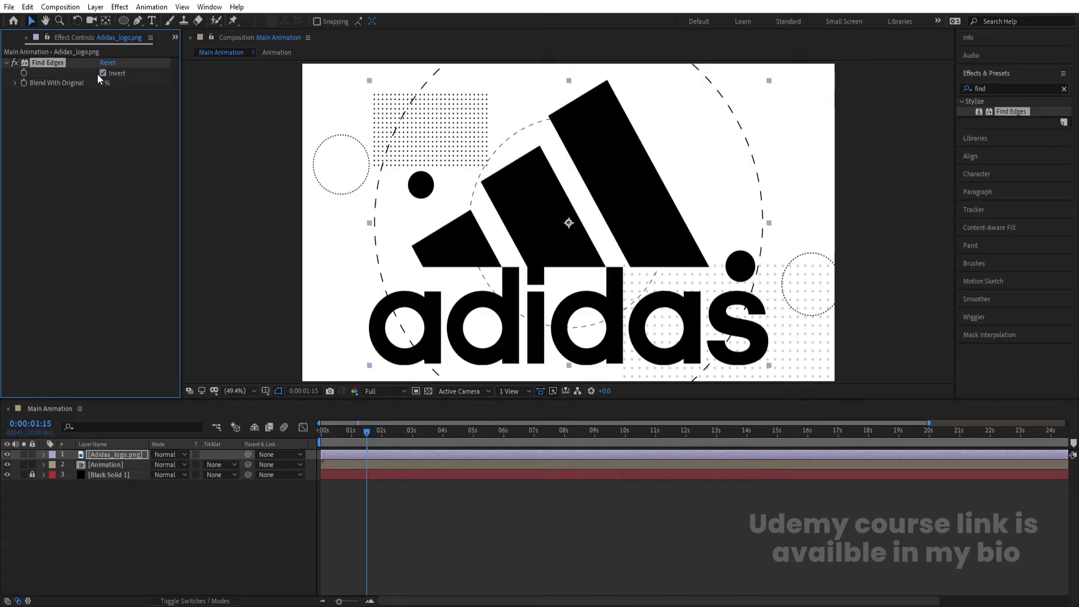
Step: Remove the Find Edges effect from the logo and apply a white Fill instead
click(49, 66)
key(Delete)
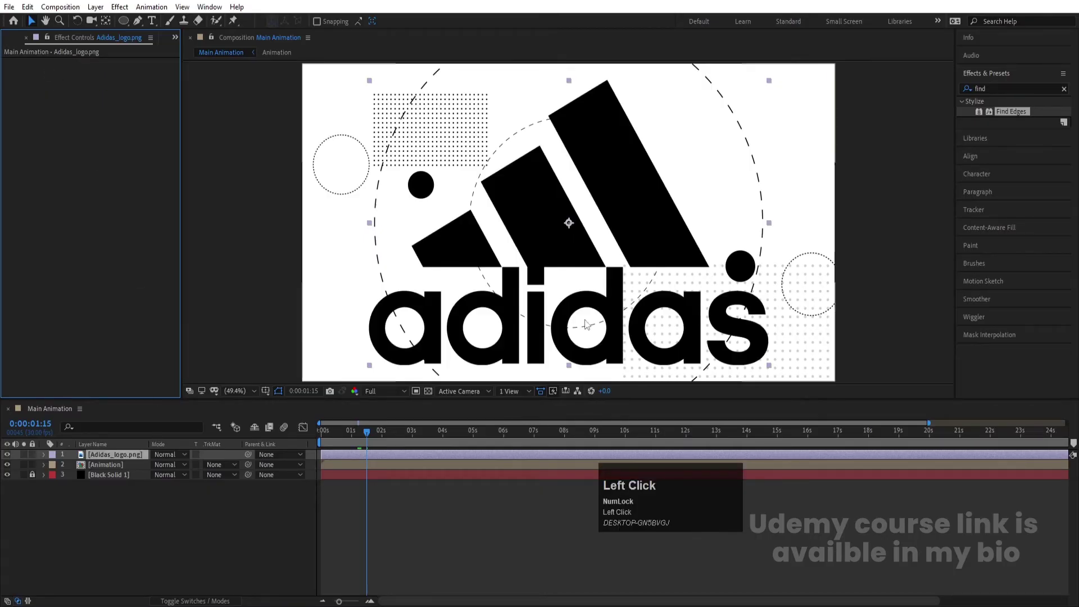
click(998, 89)
text(fill)
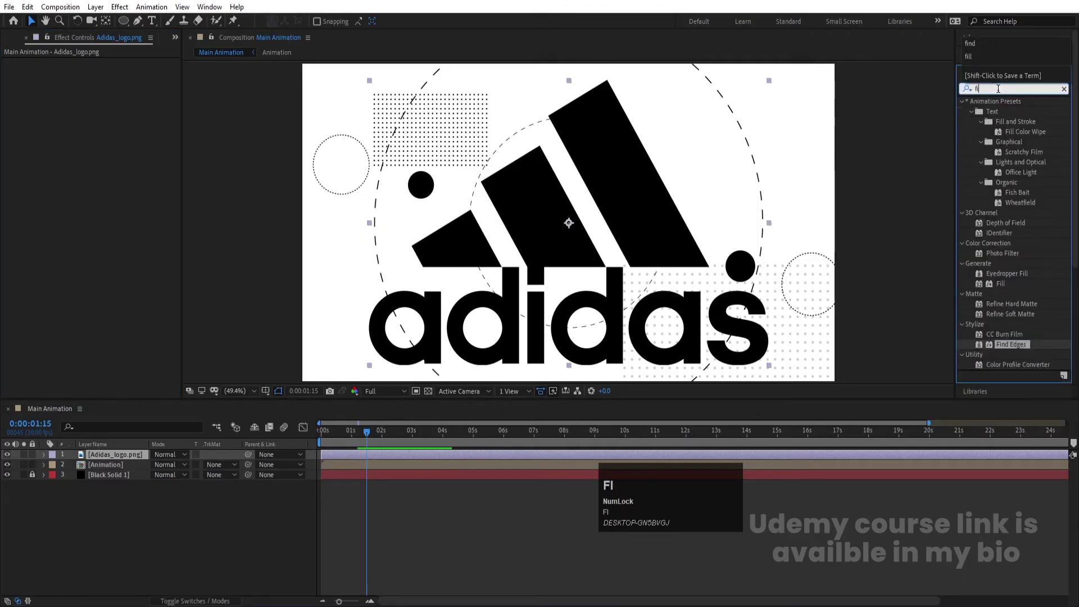
double_click(999, 161)
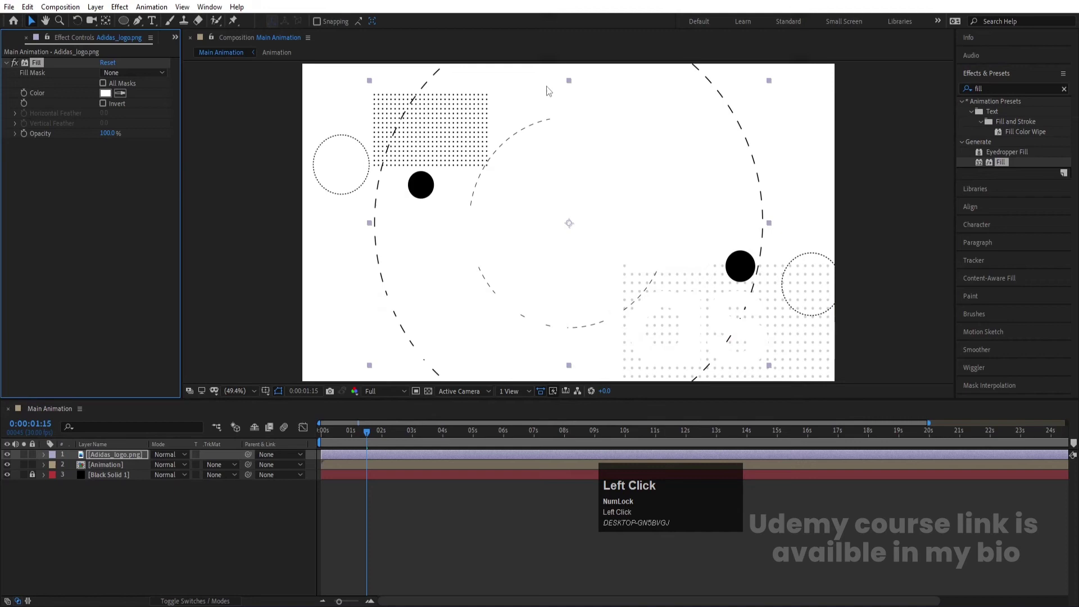
Step: Re-apply Find Edges with Invert left off, then preview from the start
click(998, 89)
text(fin)
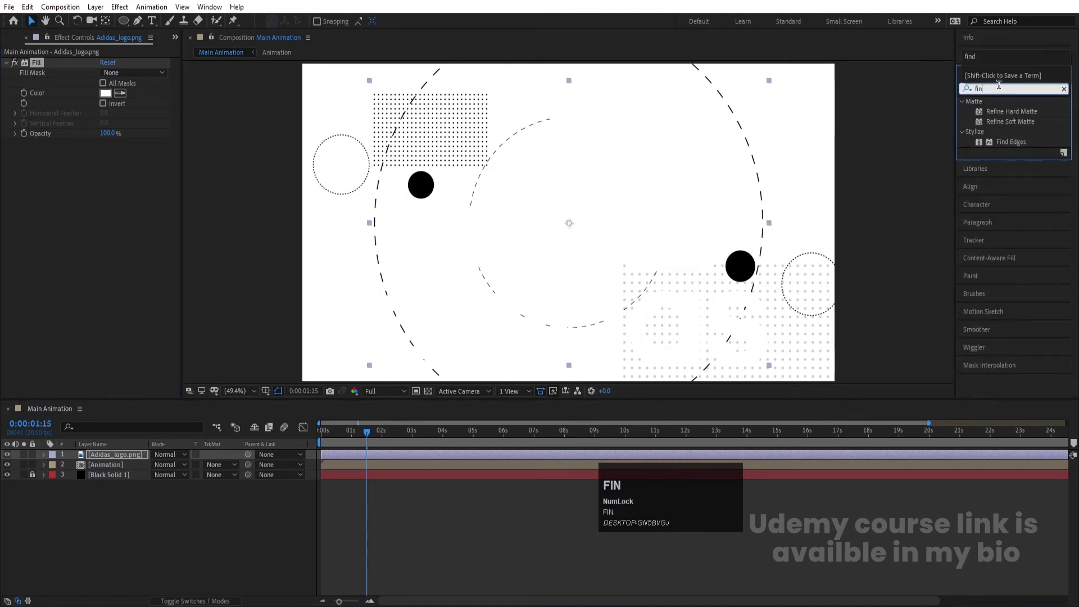
double_click(1006, 146)
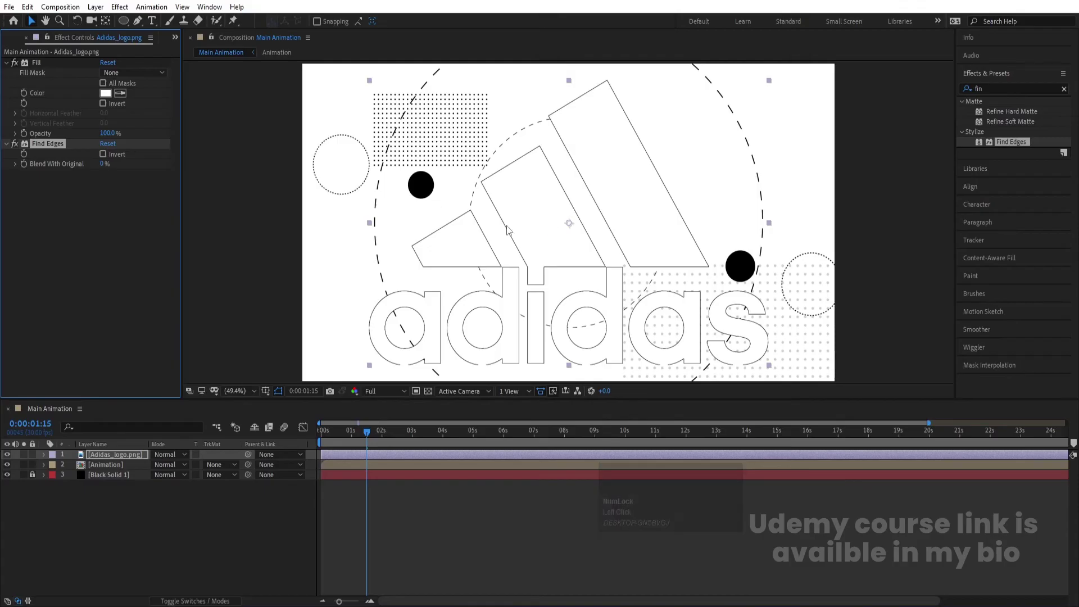
click(103, 154)
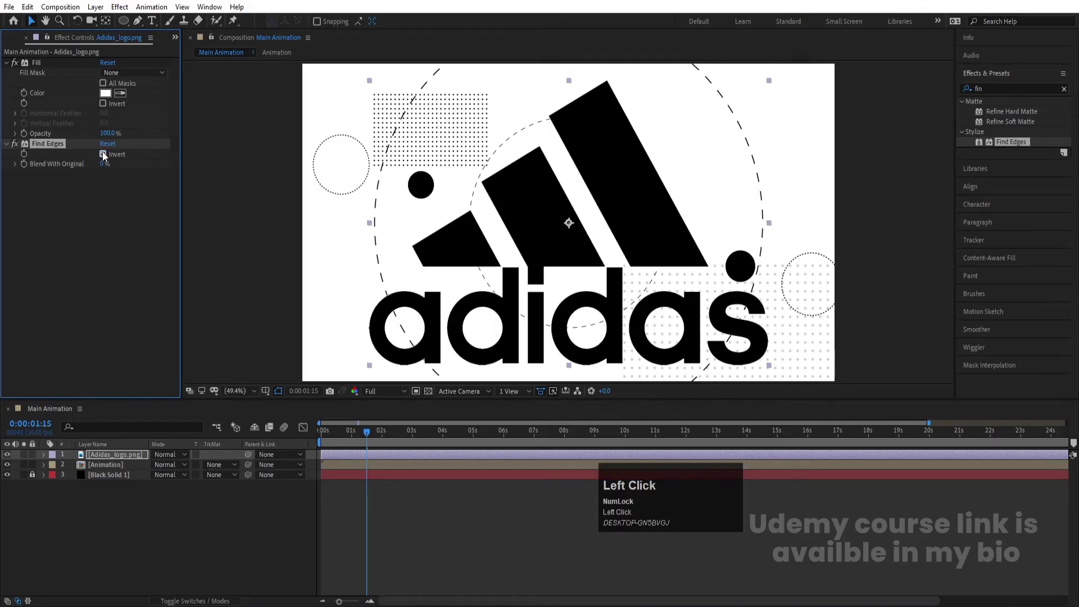
click(103, 154)
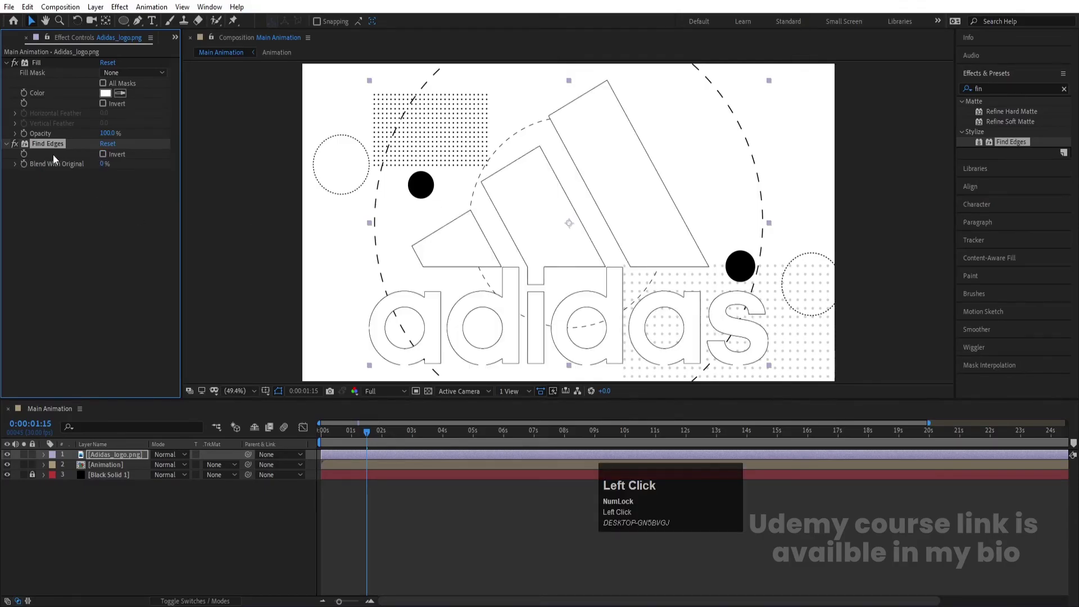
drag(366, 431, 247, 430)
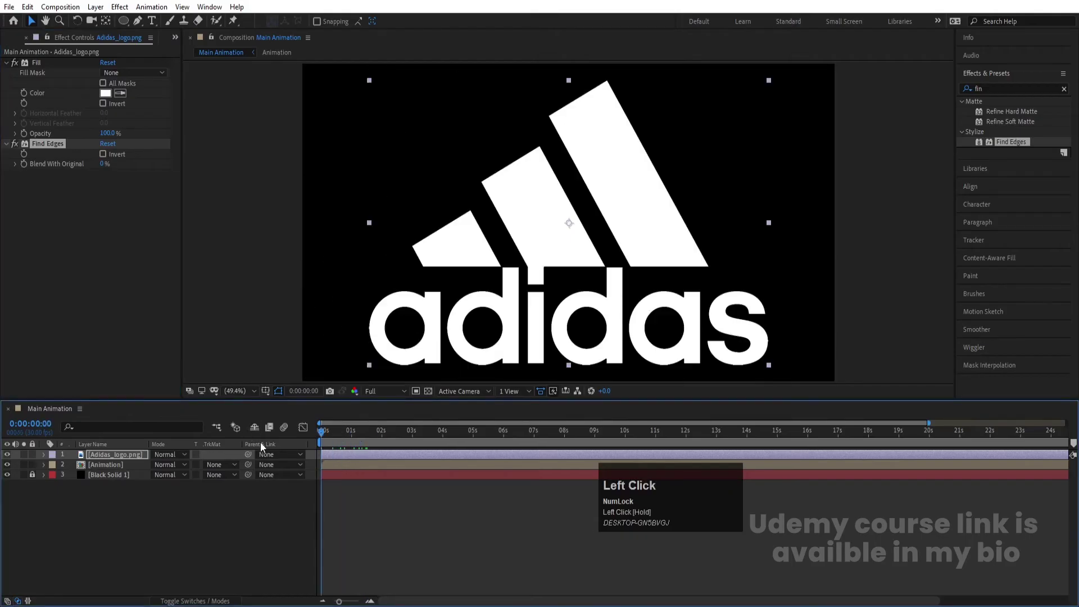
key(space)
Step: Scale the outlined logo to 108% and set its blending mode to Multiply
key(s)
drag(168, 464, 974, 210)
click(1001, 190)
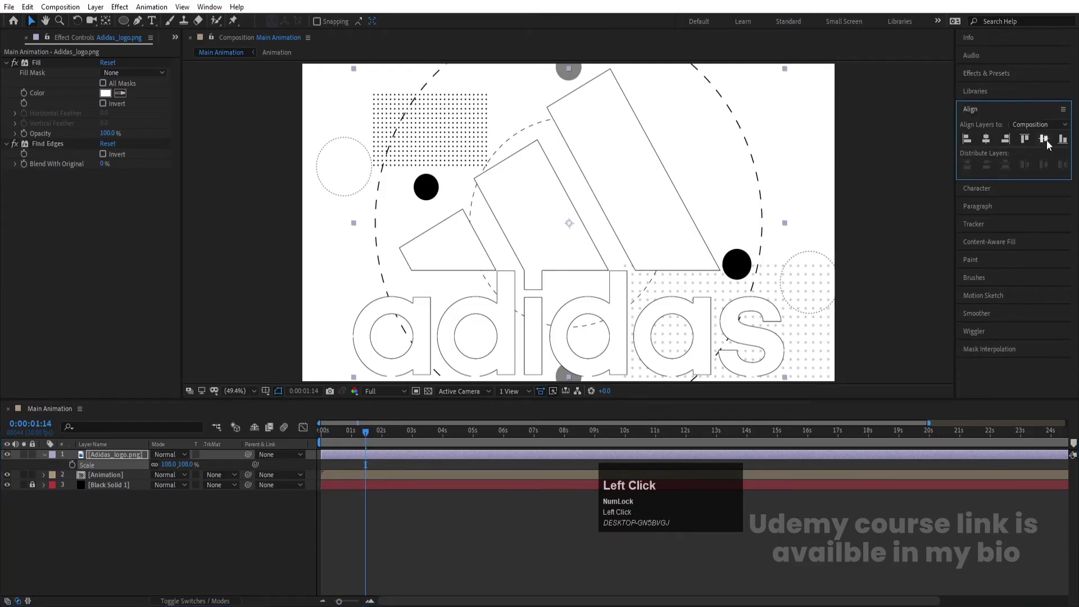
click(170, 454)
click(217, 238)
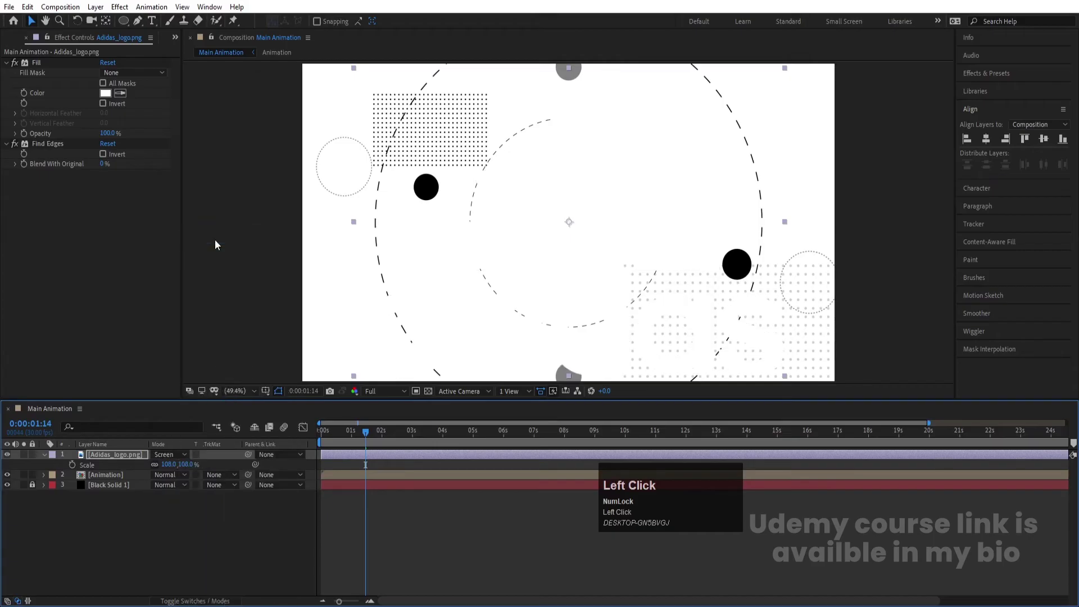
click(176, 455)
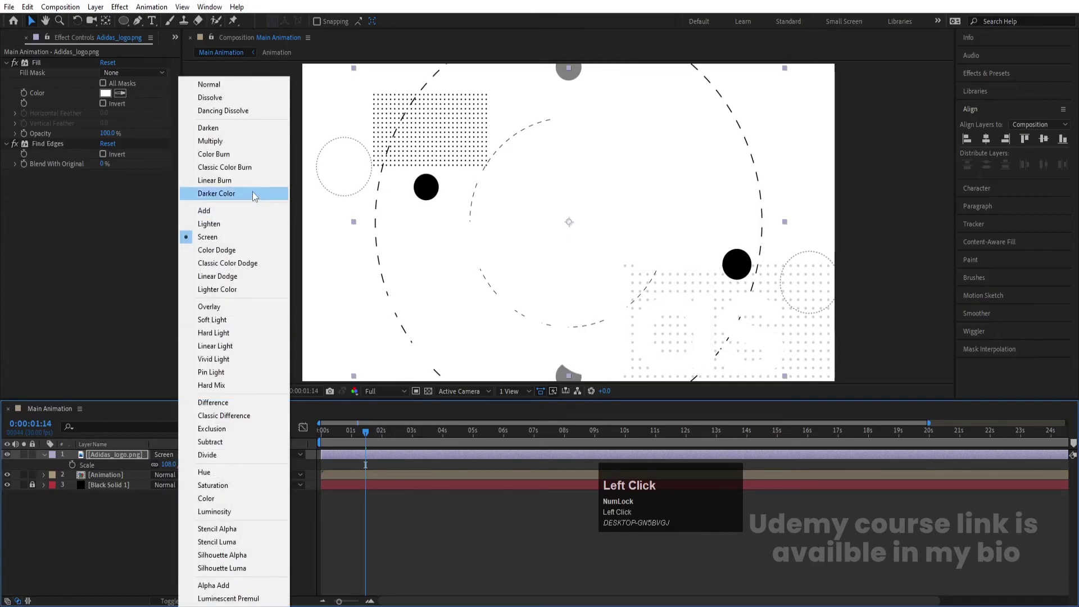
click(220, 141)
Step: Preview from the start, then fade the logo to about 22% opacity
key(space)
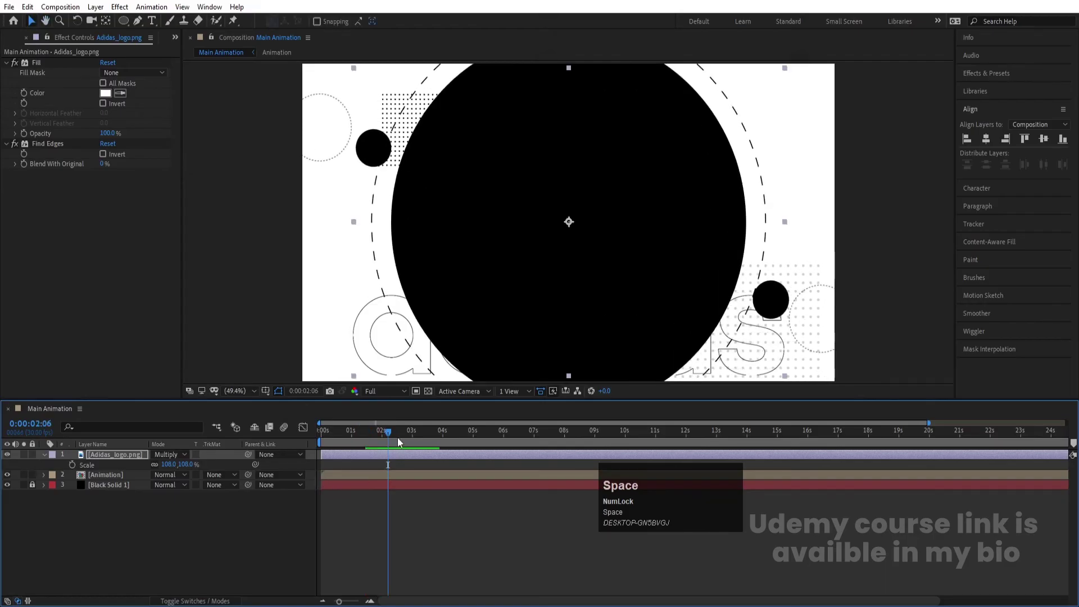
drag(392, 436, 305, 436)
key(space)
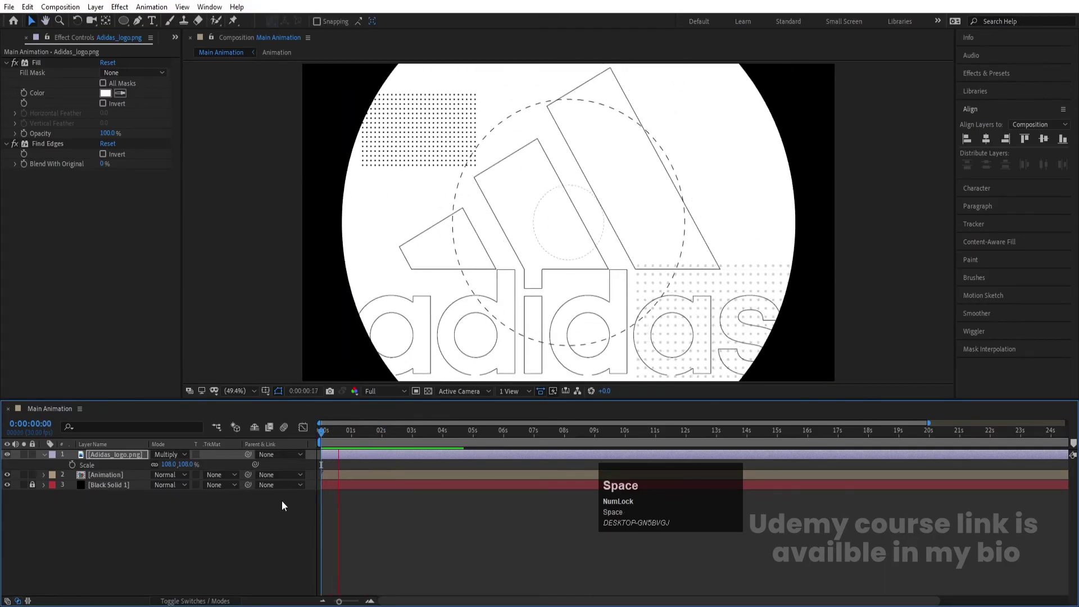
key(t)
drag(153, 470, 111, 466)
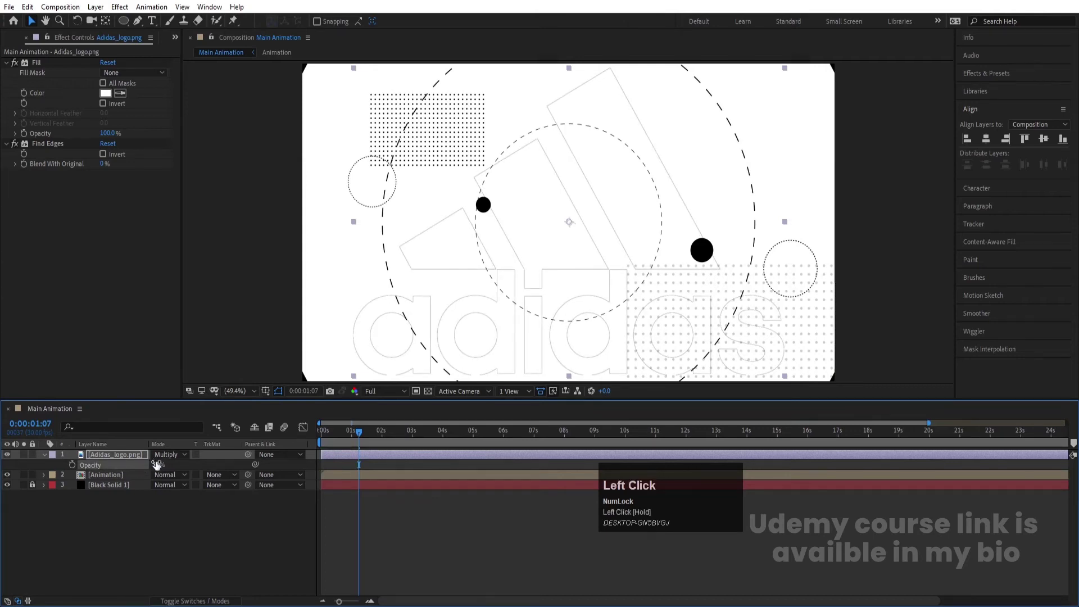
Step: Enlarge the outlined logo to 166% and shift it upward in the viewer
key(Return)
key(s)
drag(169, 465, 197, 465)
drag(521, 269, 524, 219)
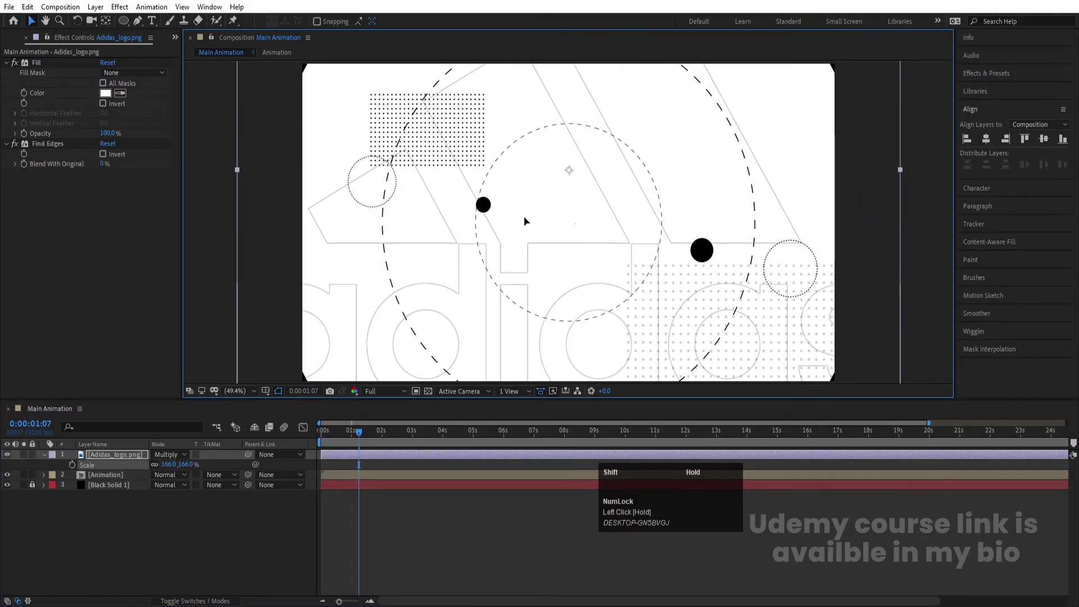
drag(171, 465, 169, 466)
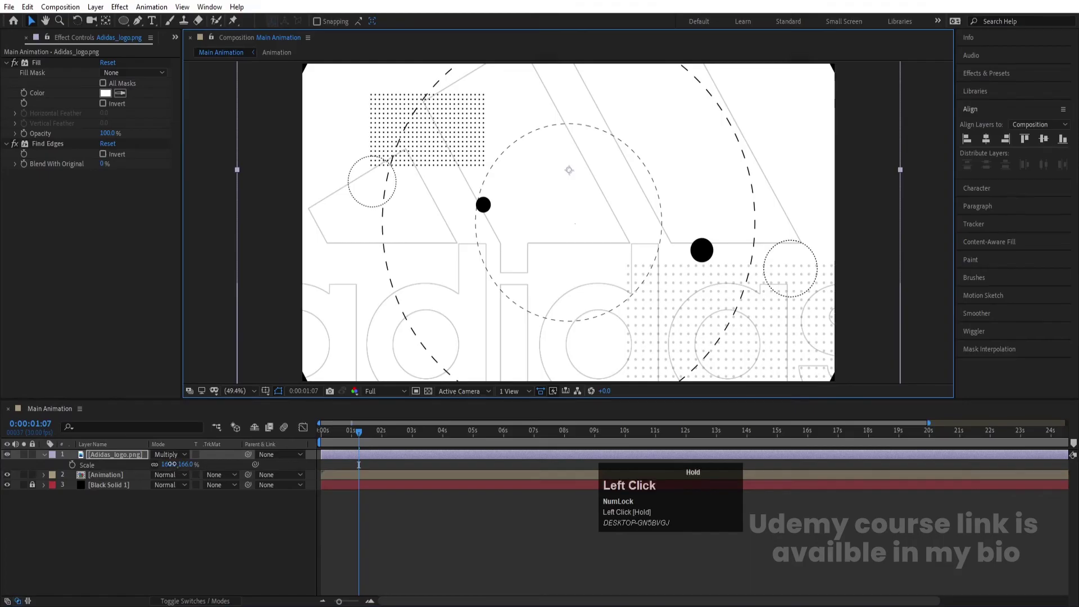
Step: Set the logo's opacity to exactly 25% and preview from the start
key(t)
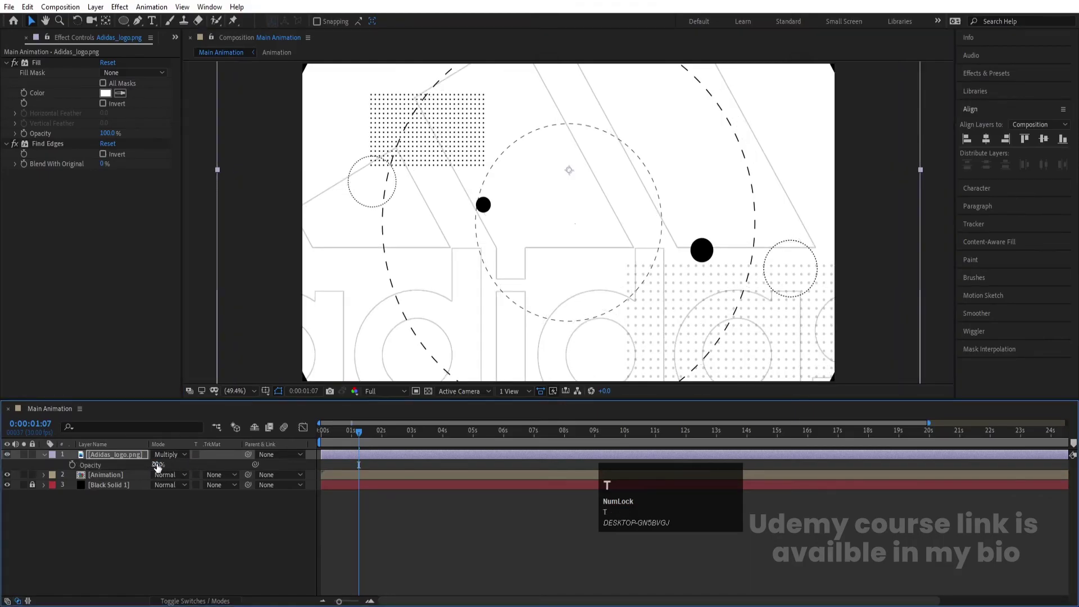
click(157, 464)
text(25)
key(Return)
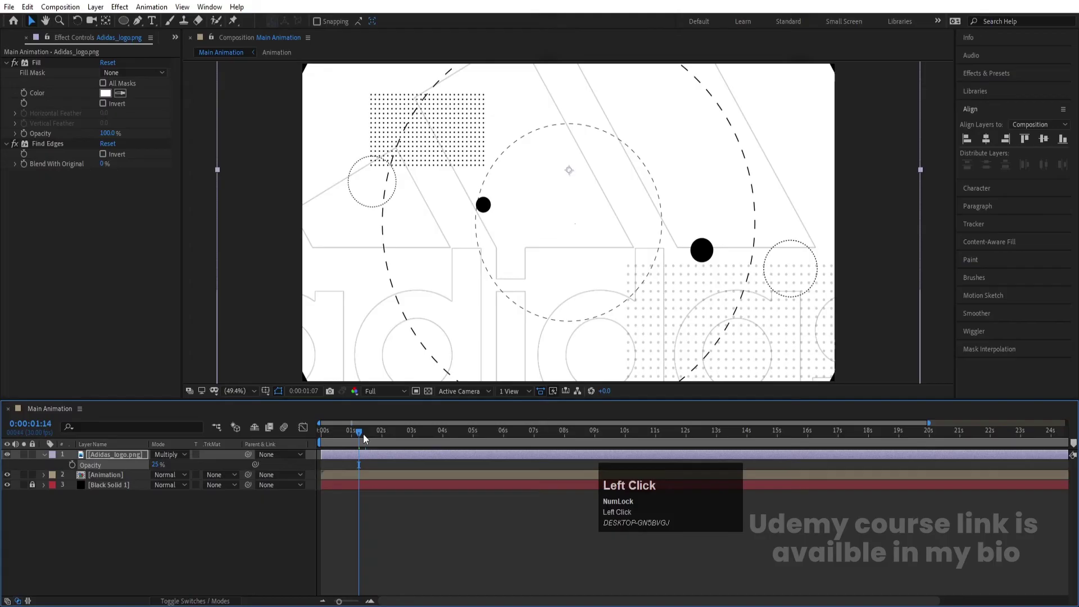
key(space)
key(space)
drag(355, 436, 142, 443)
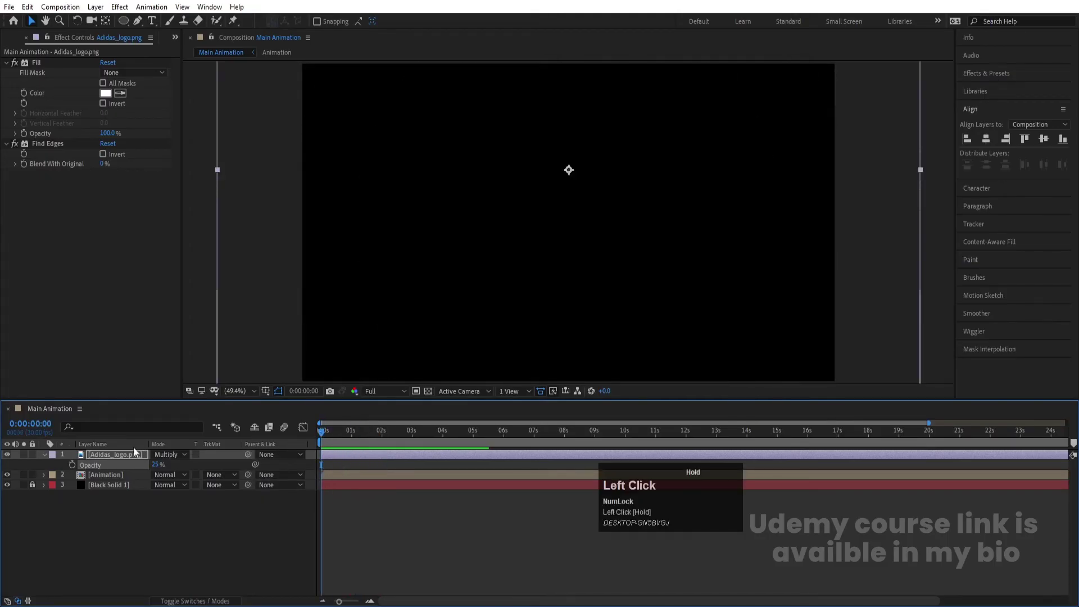
Step: Keyframe the logo's Position at X 1240 on the first frame
key(p)
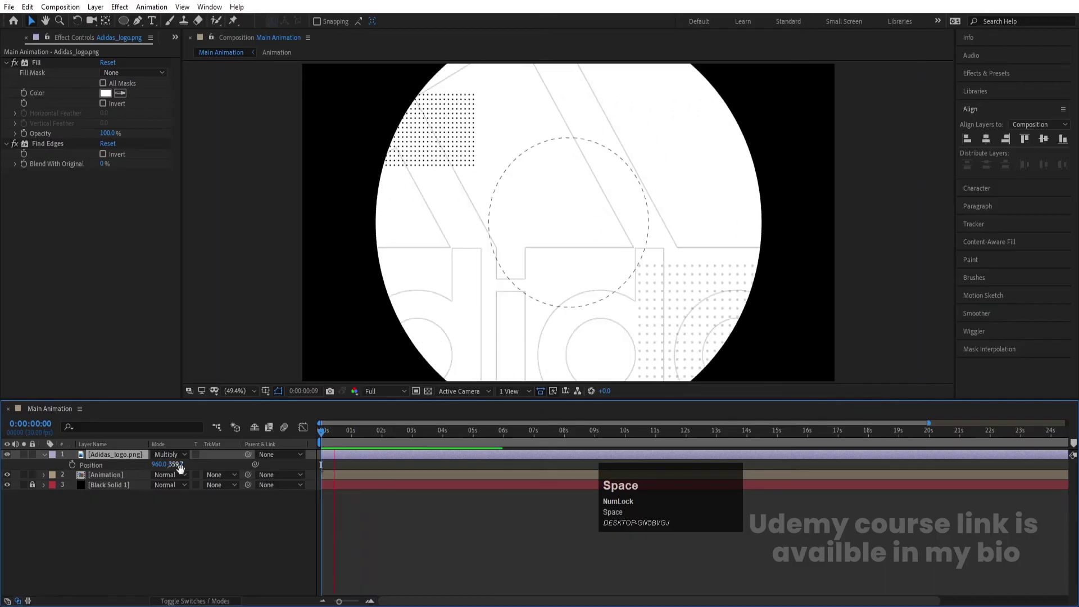
drag(160, 465, 303, 452)
key(Home)
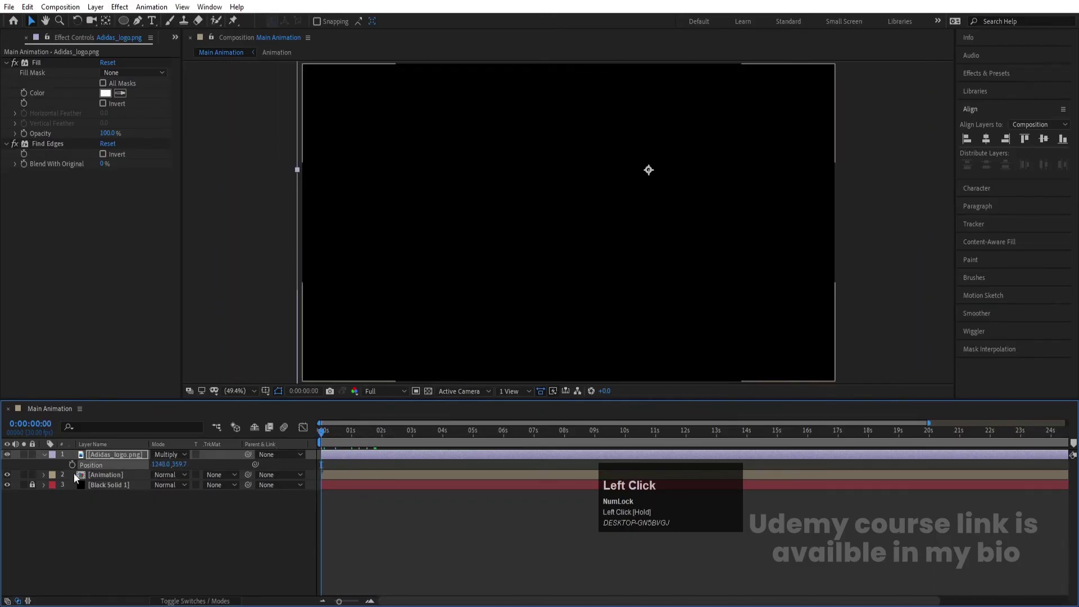
click(72, 464)
key(space)
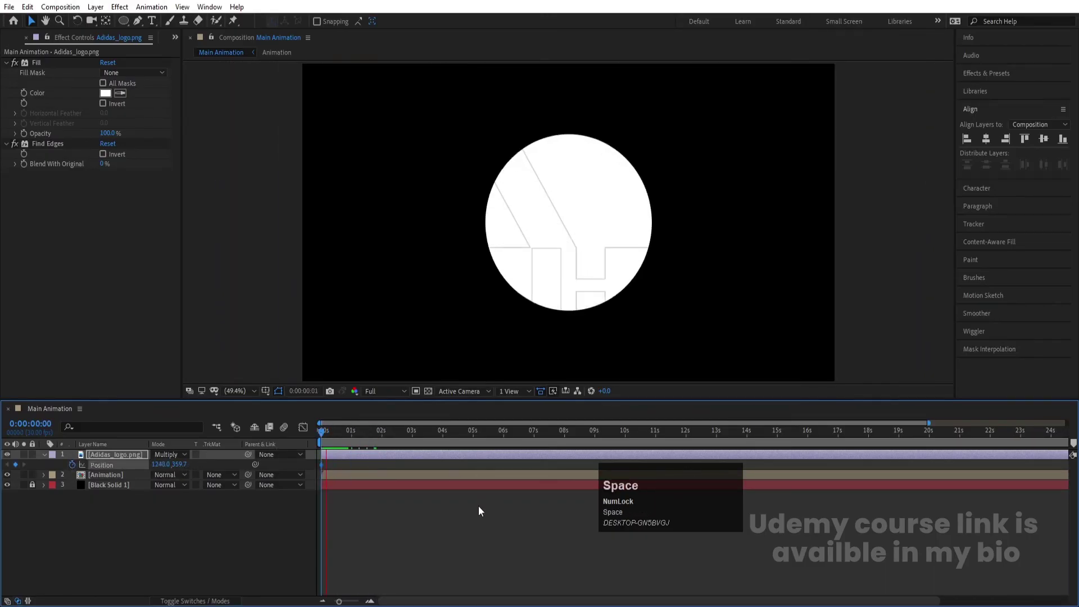
Step: Add a second Position keyframe at X 936, retimed to about 3 seconds, and preview
drag(820, 194, 732, 195)
drag(367, 464, 417, 466)
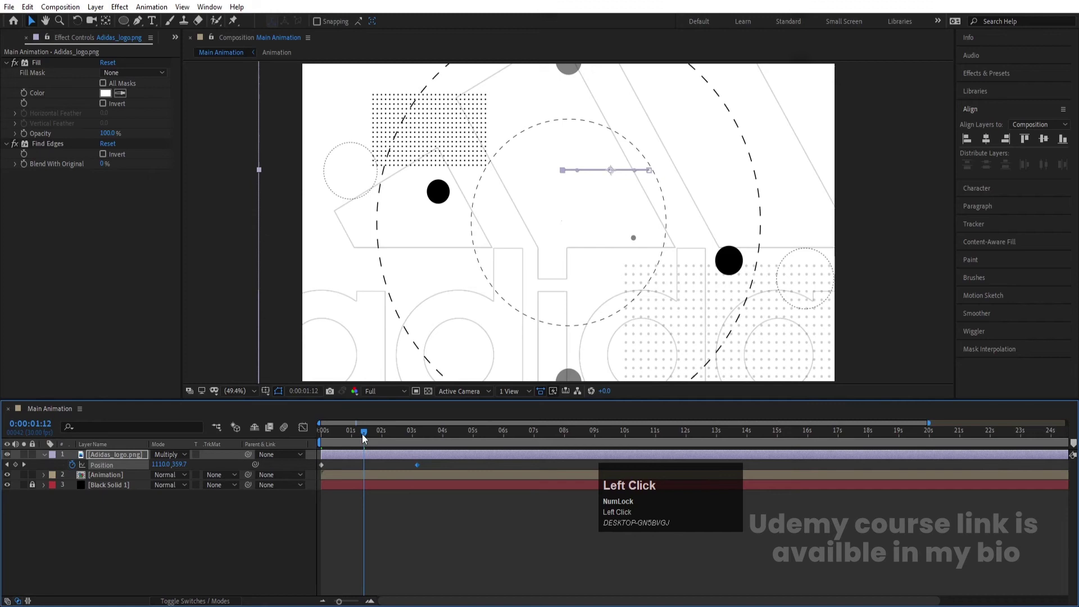
key(space)
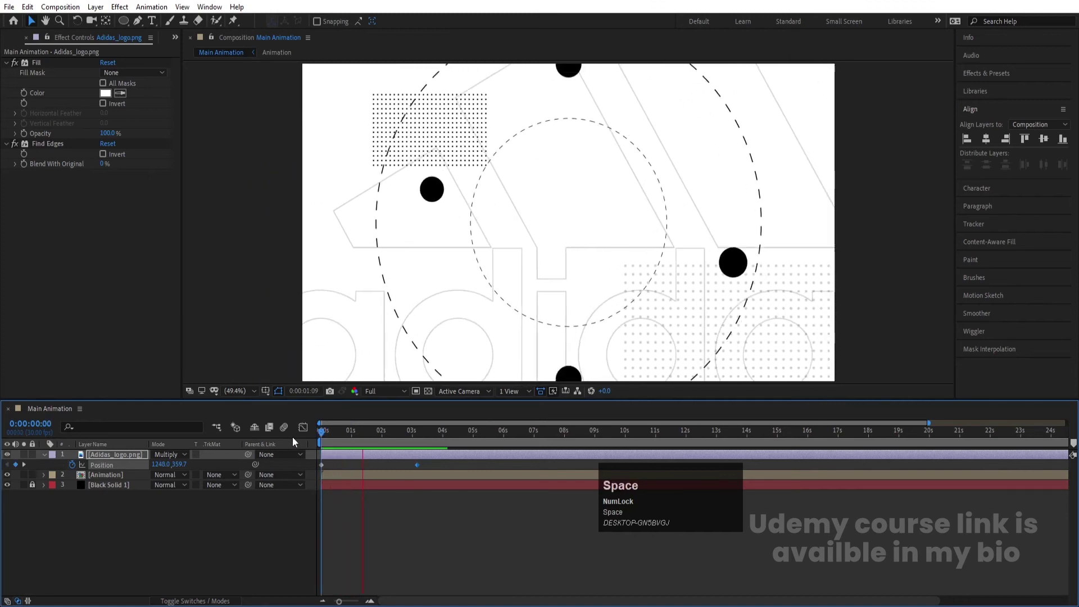
key(space)
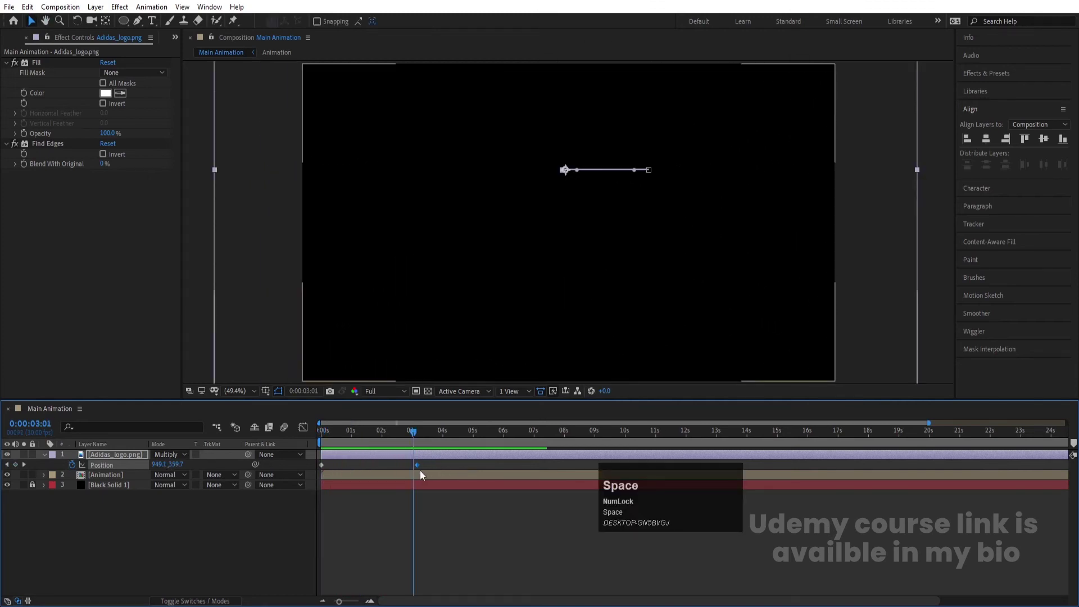
click(155, 491)
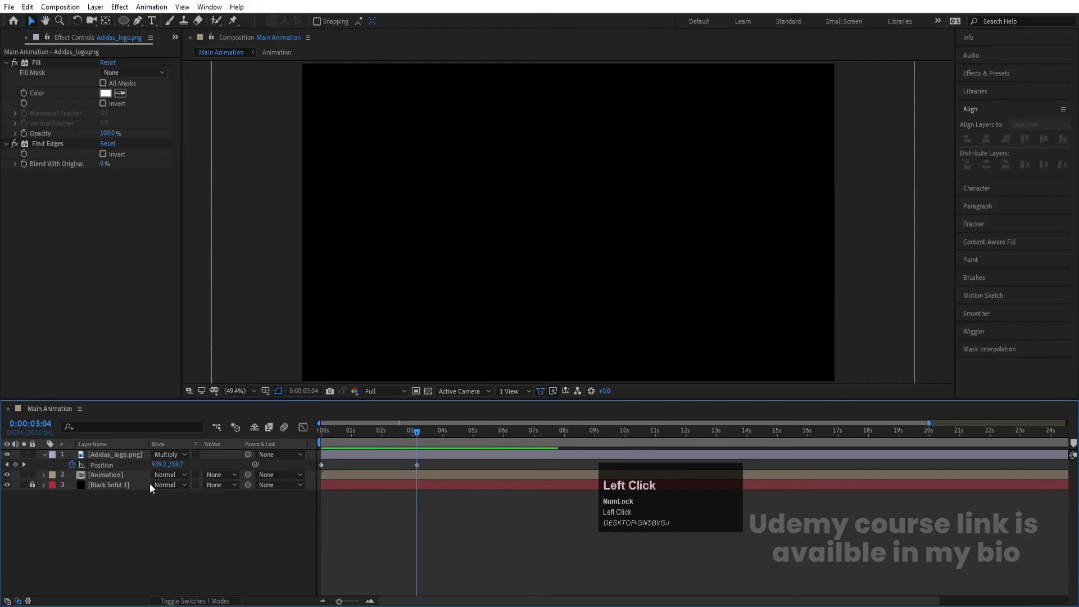
key(ctrl+0)
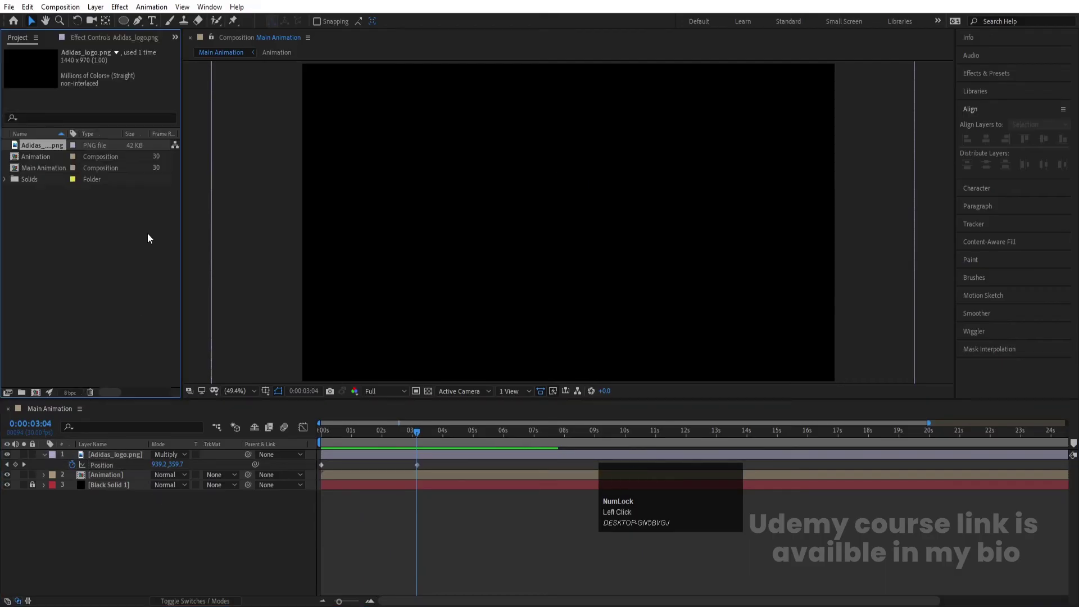
Step: Add another copy of the logo image as a layer and give it a white Fill
drag(42, 147, 130, 452)
click(962, 72)
click(1007, 88)
text(fin)
key(ctrl+a)
text(fill)
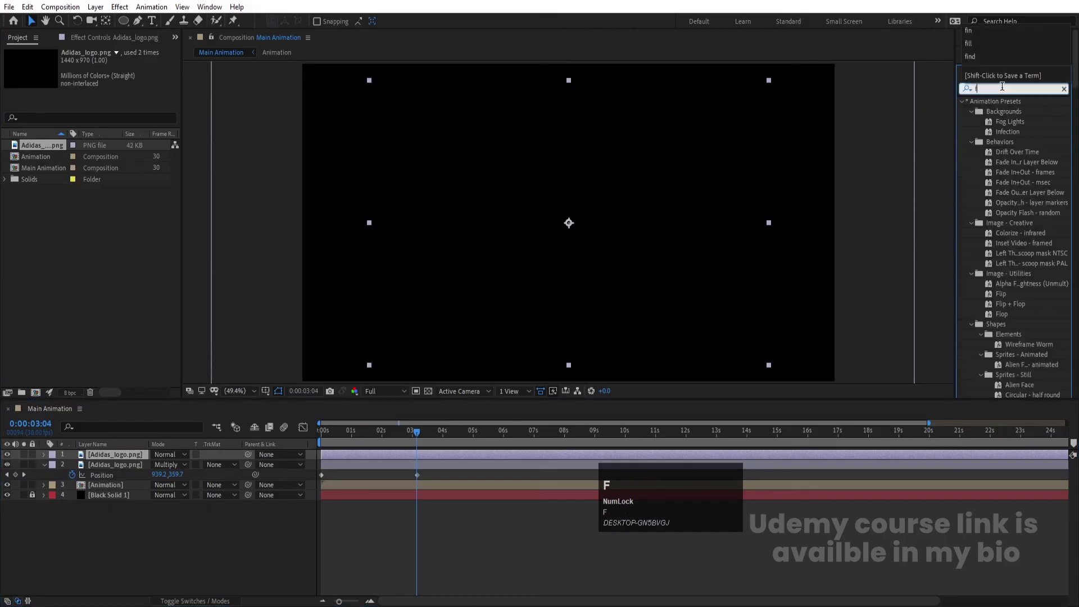
double_click(1000, 161)
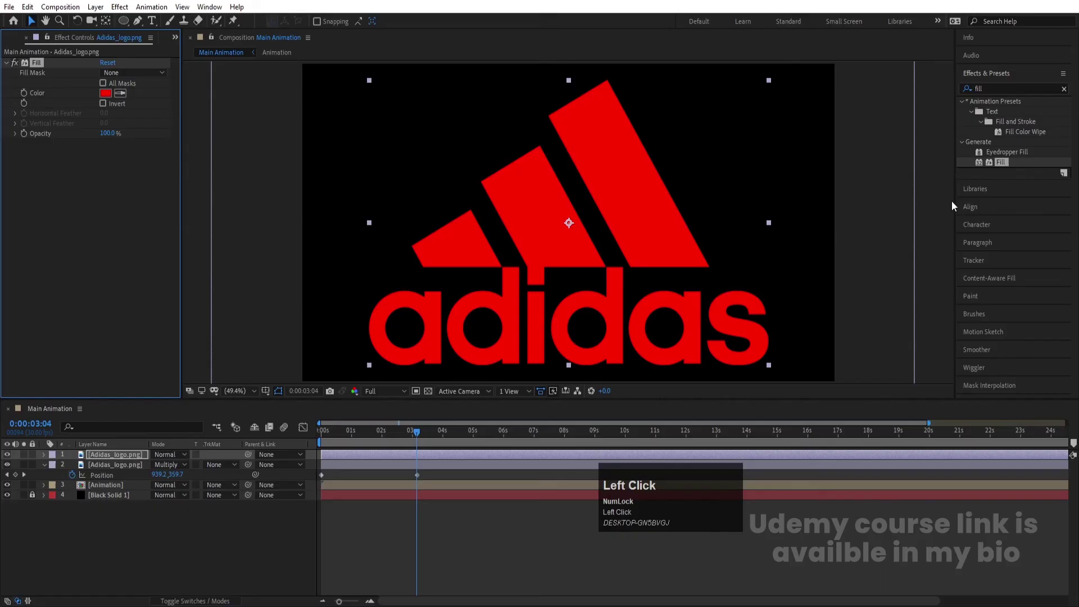
key(Return)
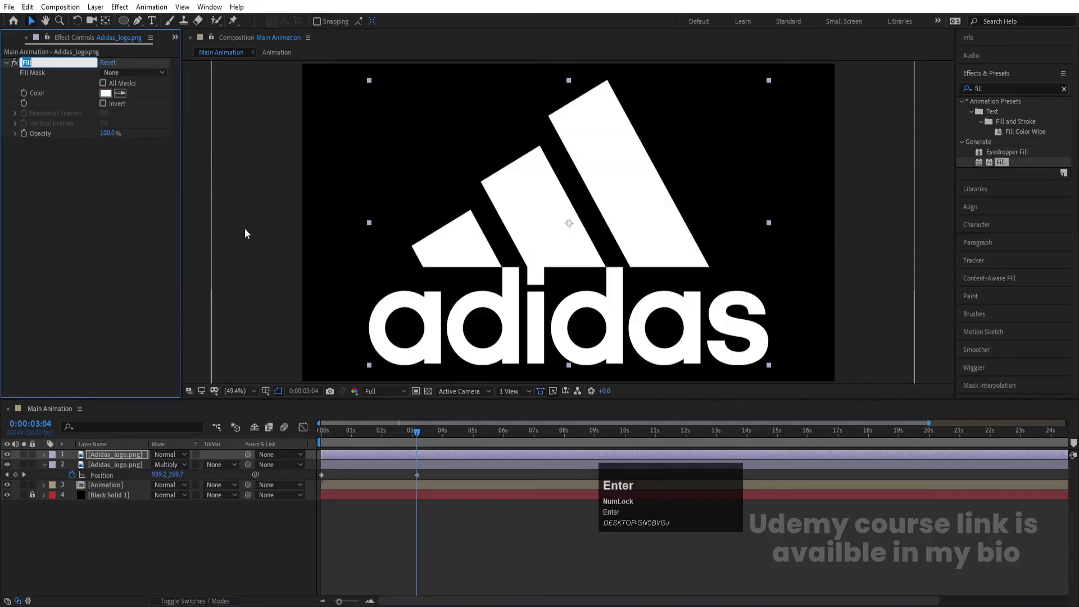
Step: Scale the top white logo down to 37% and move the playhead back
click(116, 454)
key(s)
drag(169, 464, 127, 459)
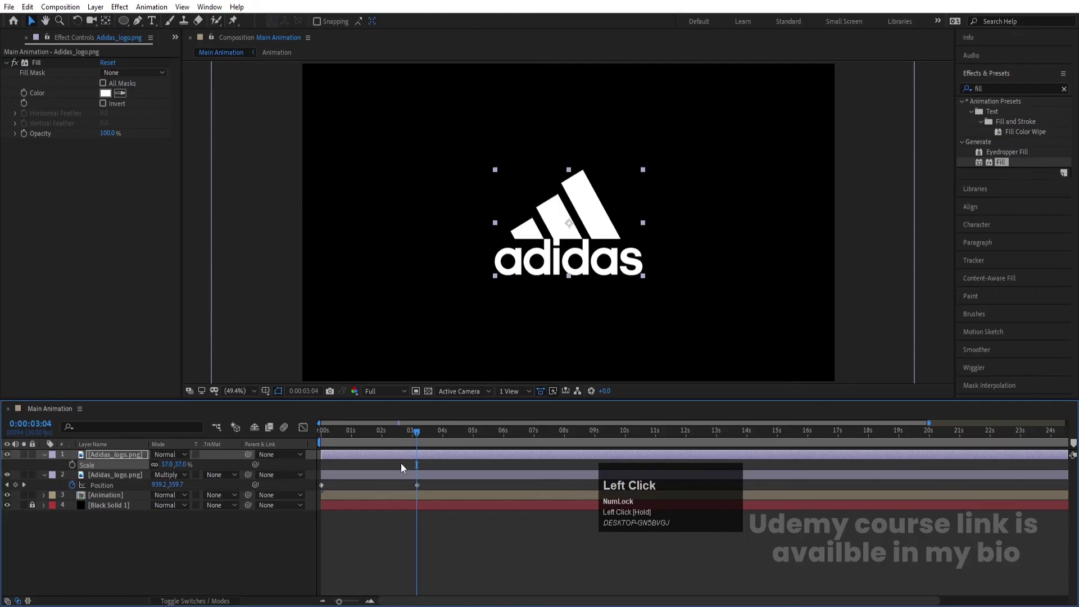
drag(409, 430, 385, 427)
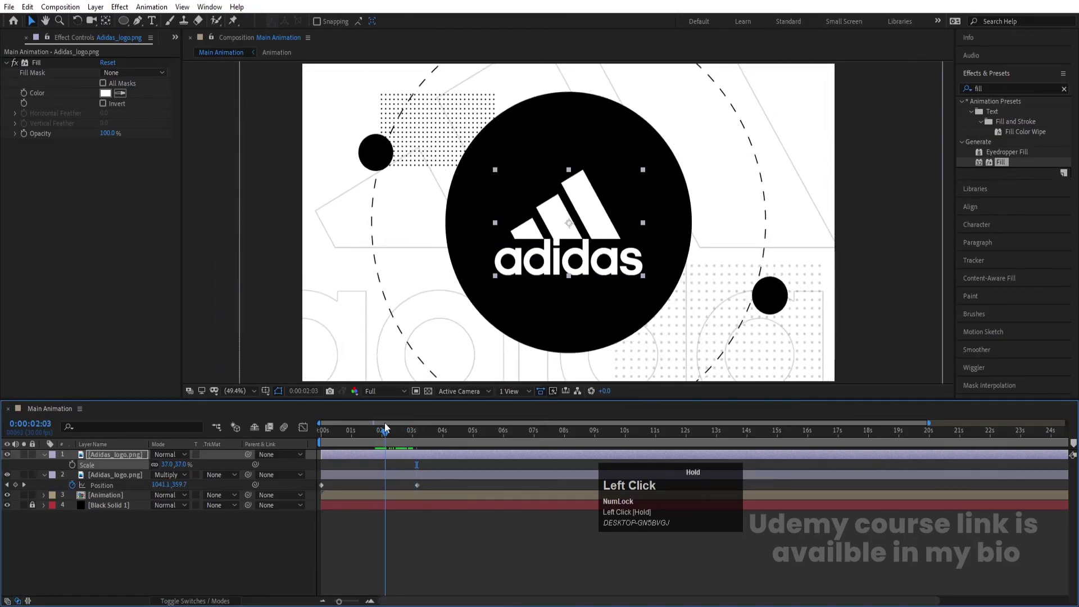
Step: Trim the logo layer to start at the playhead and set Position and Opacity keyframes
click(381, 460)
key(bracketleft)
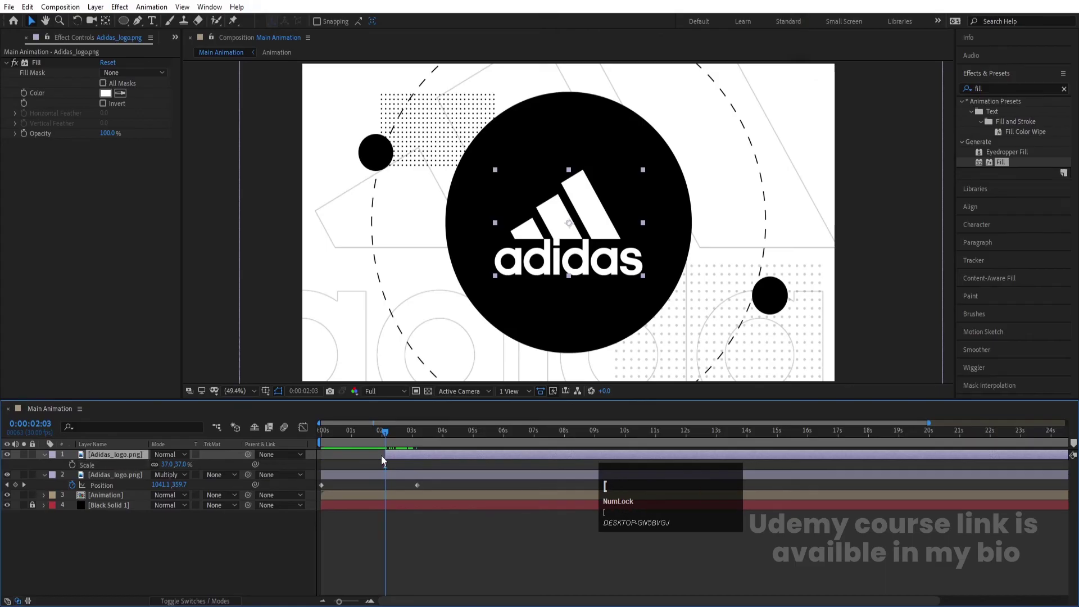
key(p)
click(72, 465)
key(t)
click(72, 465)
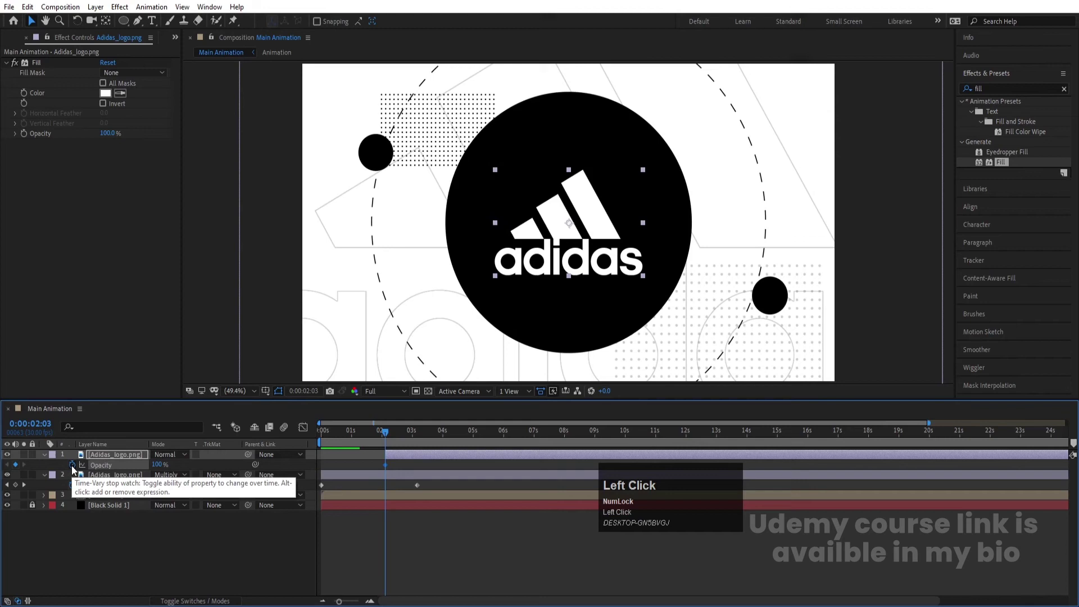
key(u)
Step: Add end keyframes at 0:00:03:01, then set the start to Y 439 and 0% opacity
key(space)
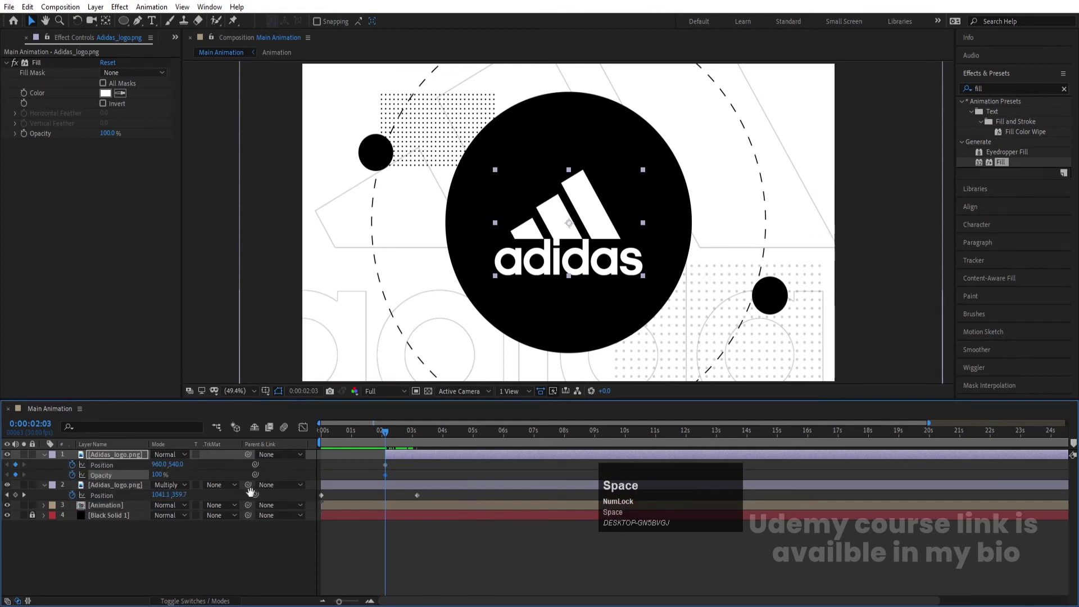
key(space)
click(15, 465)
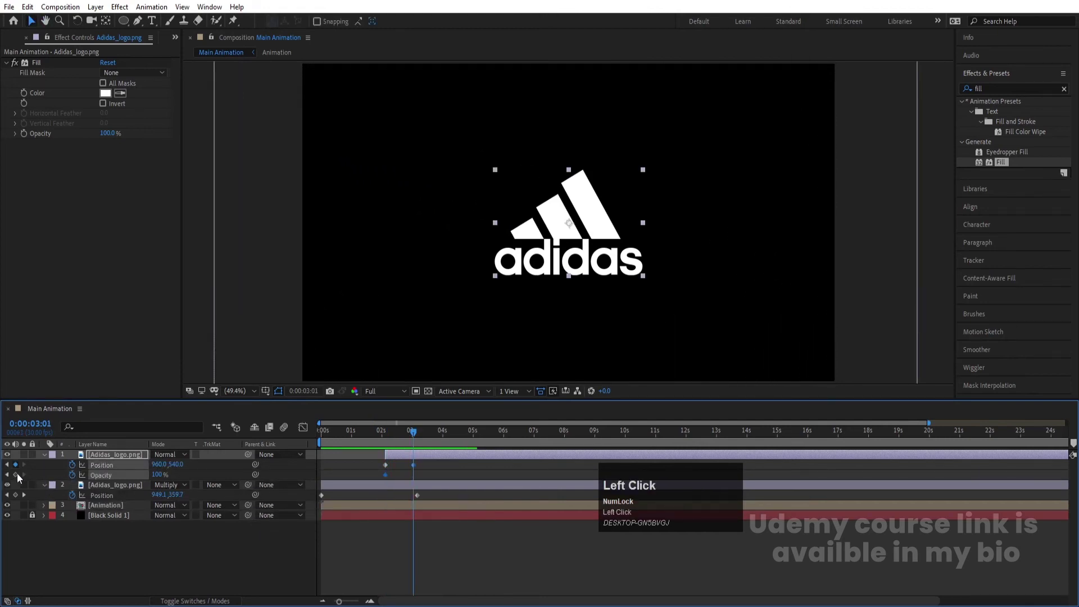
key(j)
click(171, 555)
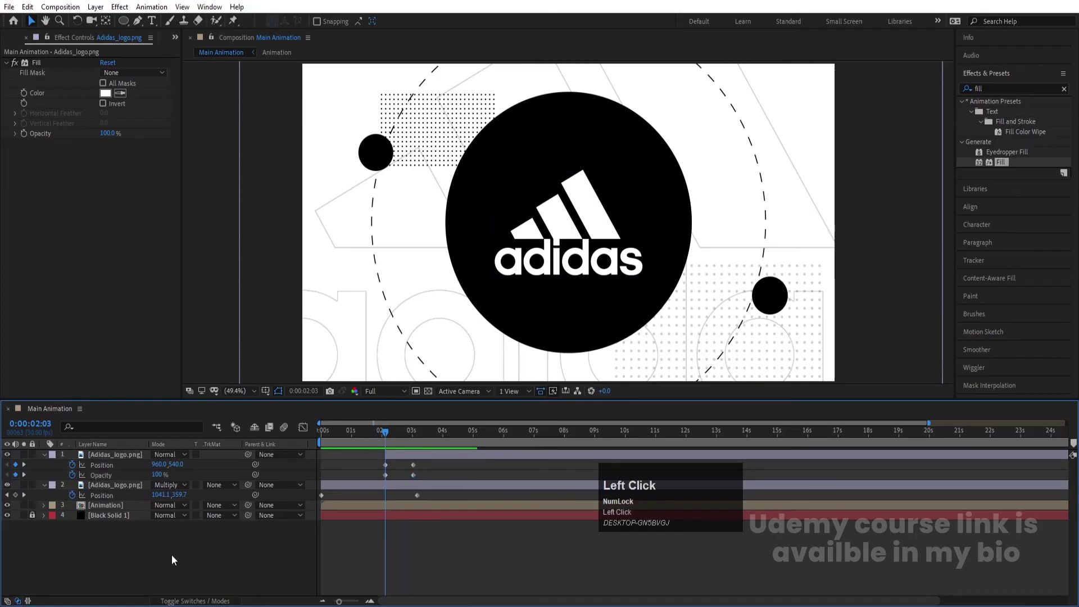
drag(180, 467, 146, 468)
click(159, 475)
text(0)
key(Return)
Step: Apply Easy Ease to all four logo keyframes and select them in the speed graph
drag(376, 463, 428, 477)
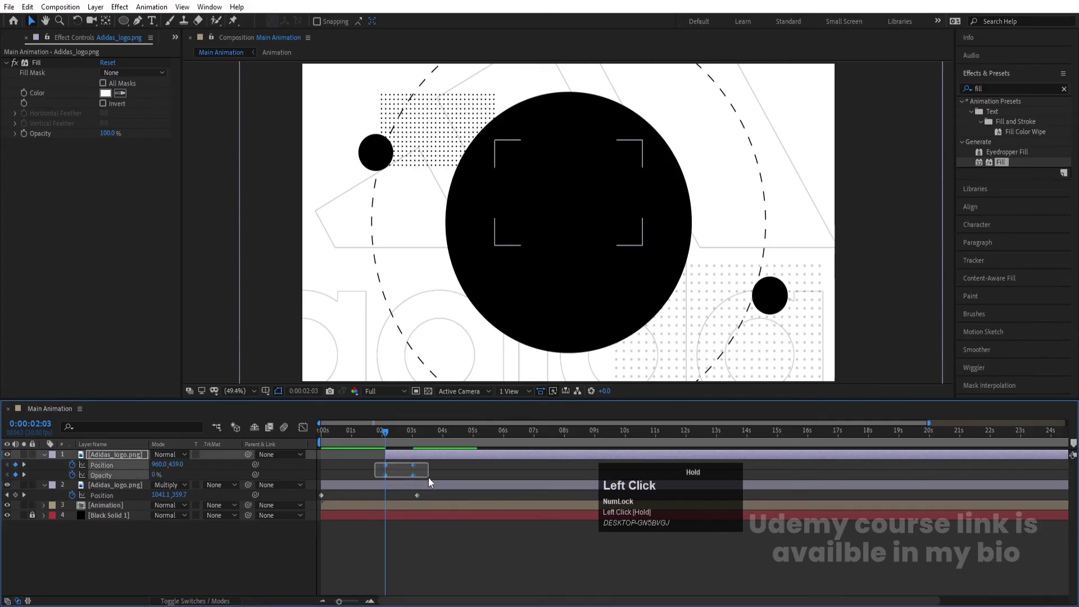
key(F9)
key(equal)
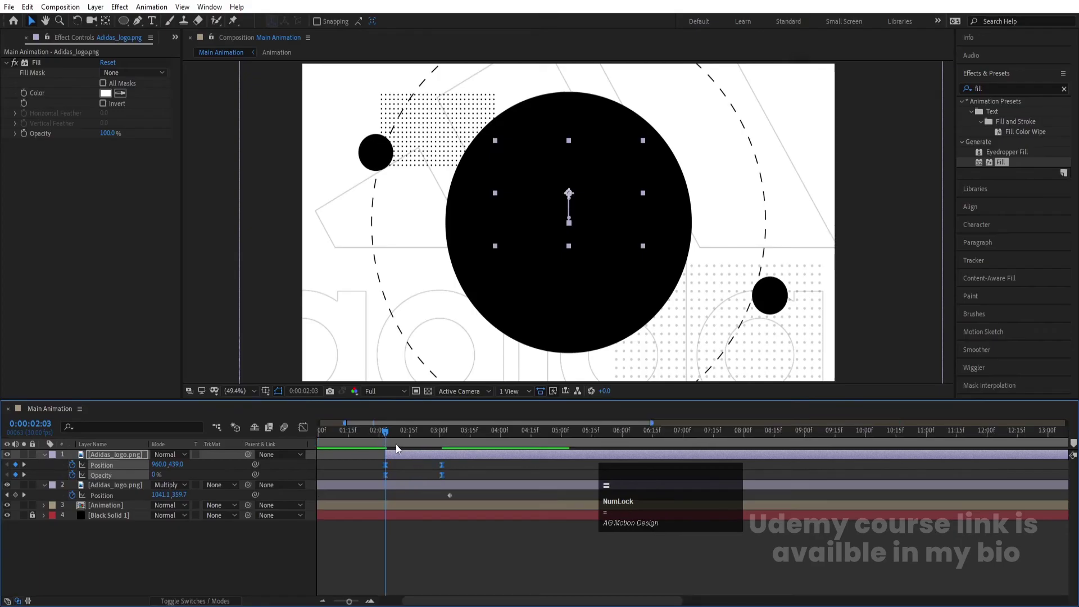
click(302, 427)
drag(482, 523, 394, 571)
Step: Steepen the speed curve so the logo starts fast, then preview from 0:00:00:00
drag(401, 566, 403, 565)
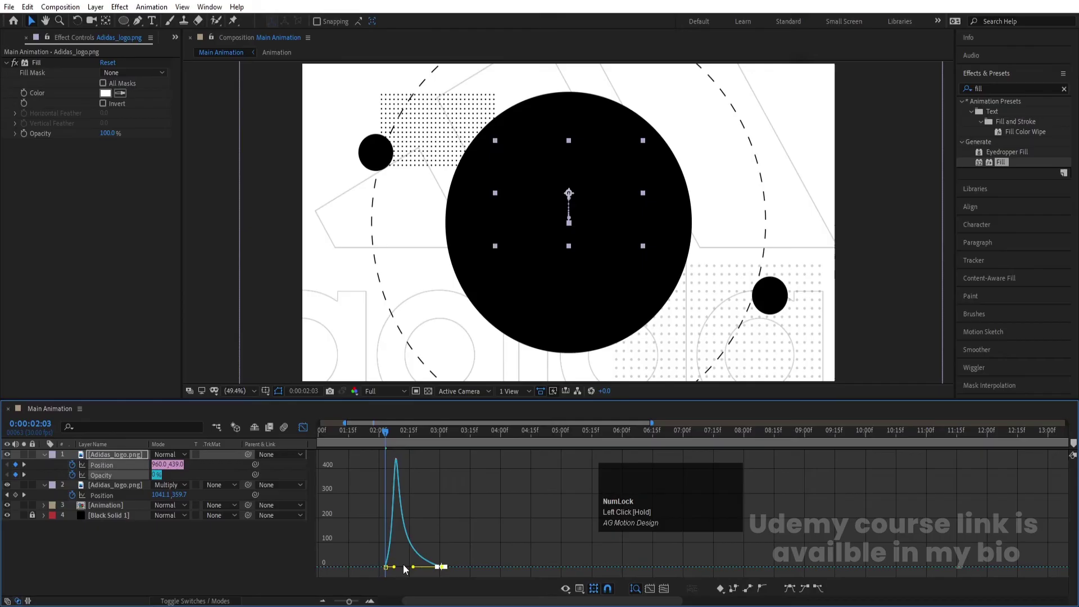
key(space)
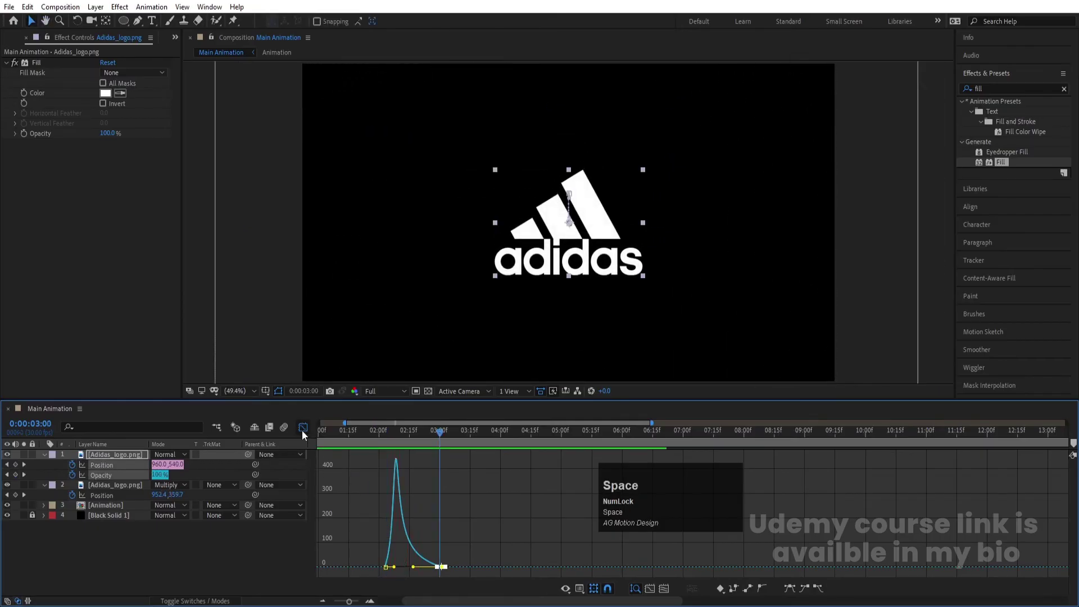
click(303, 427)
drag(319, 443, 244, 458)
key(space)
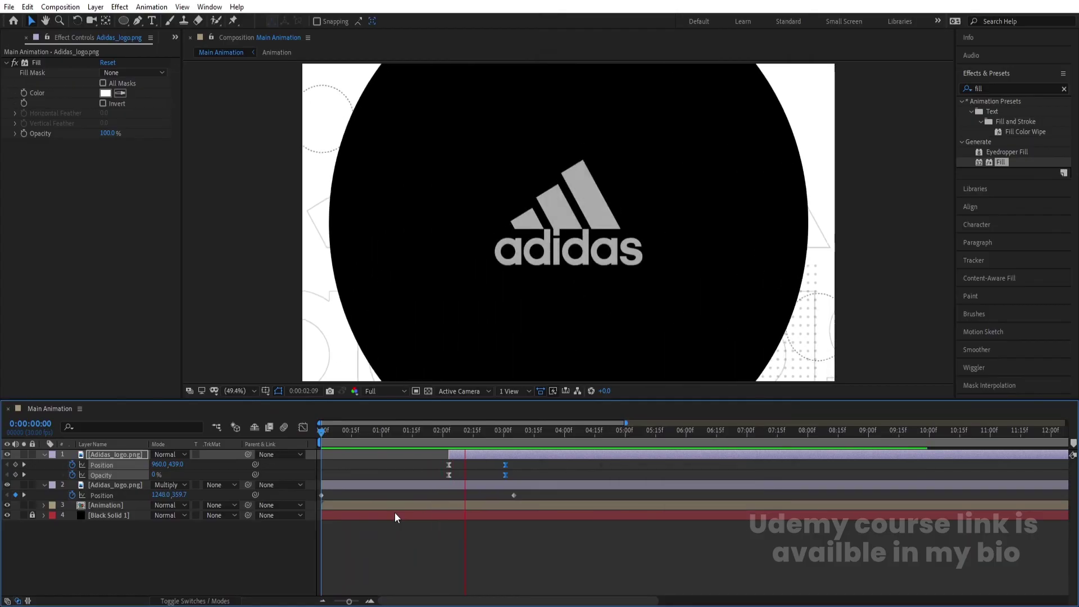
key(space)
Step: Duplicate the Animation layer and move the copy to the top of the stack
click(150, 549)
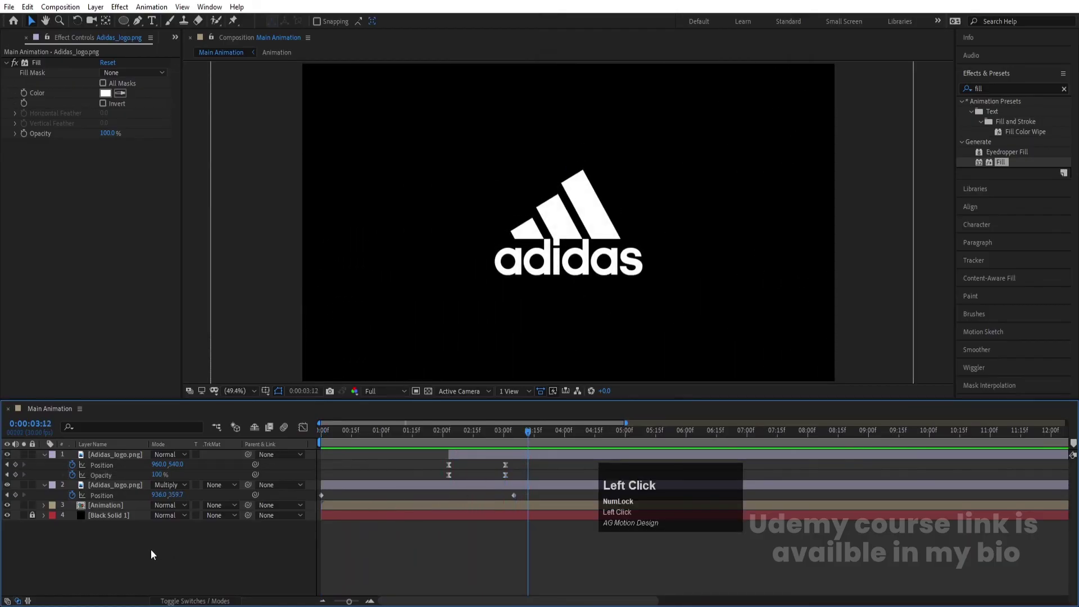
click(109, 507)
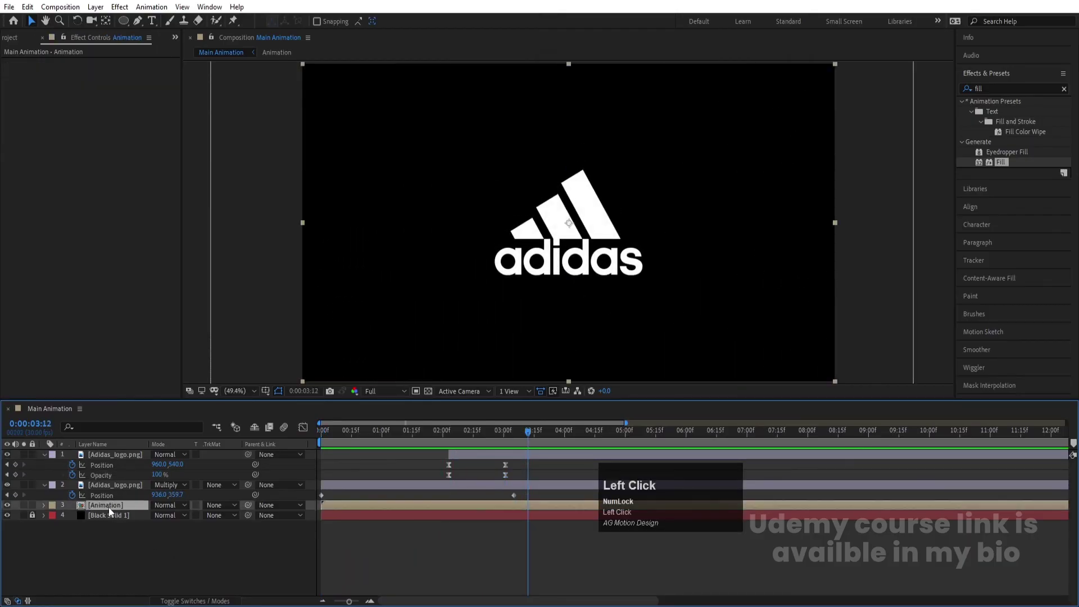
key(ctrl+d)
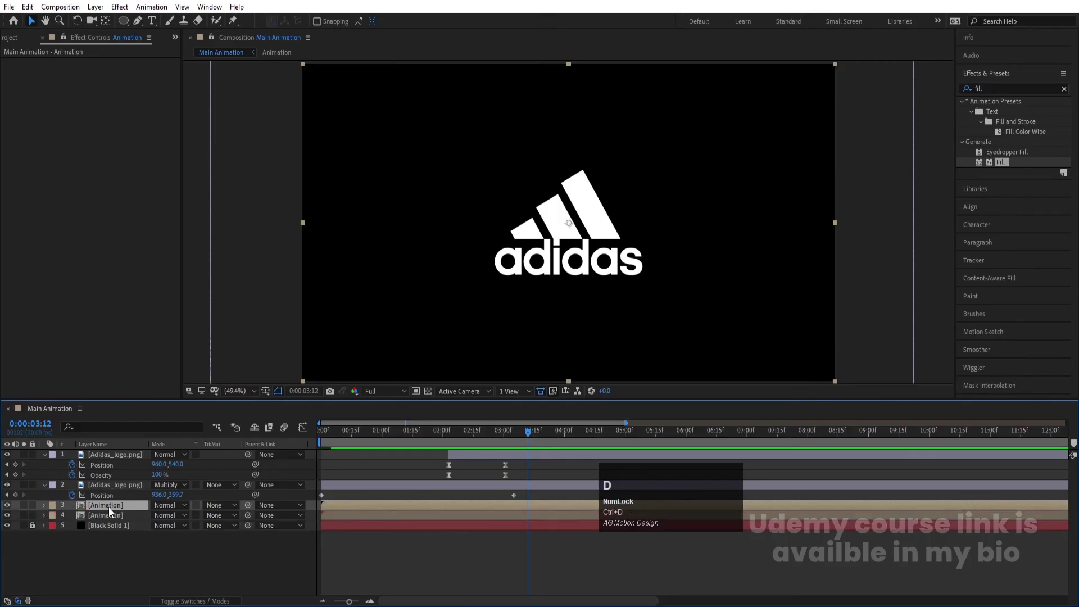
drag(109, 507, 107, 452)
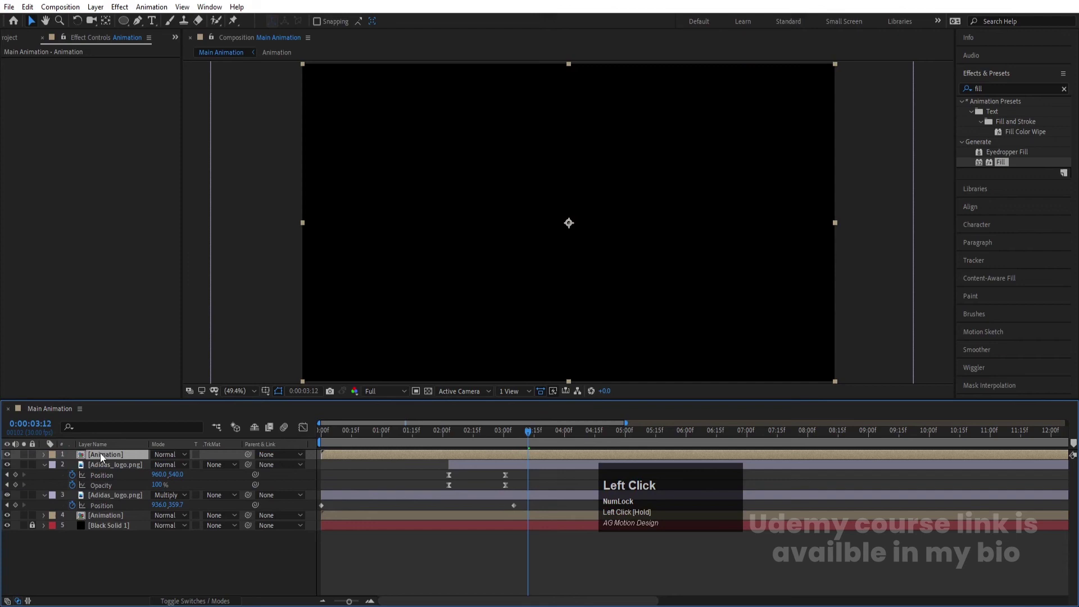
Step: Duplicate its source comp as Animation 2, swap it onto the top layer, and open it
right_click(100, 453)
mouse_move(178, 364)
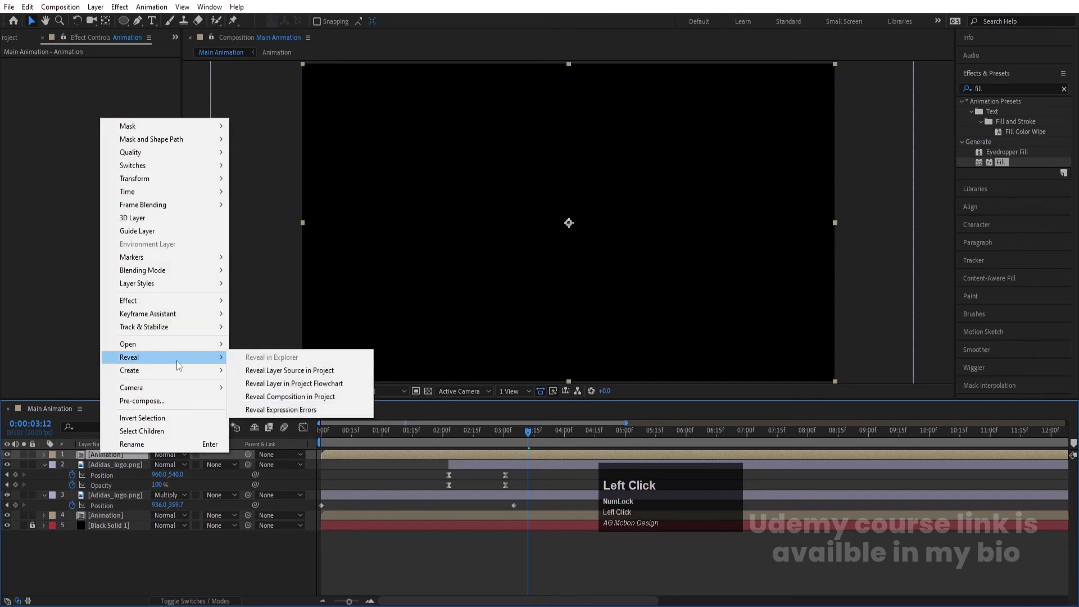
click(289, 371)
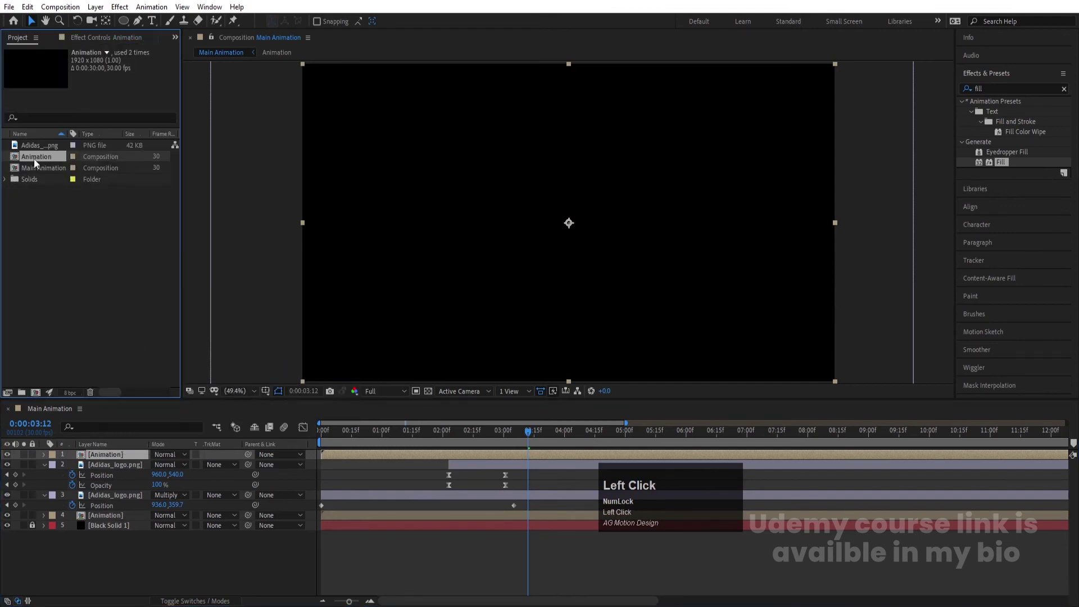
key(ctrl+d)
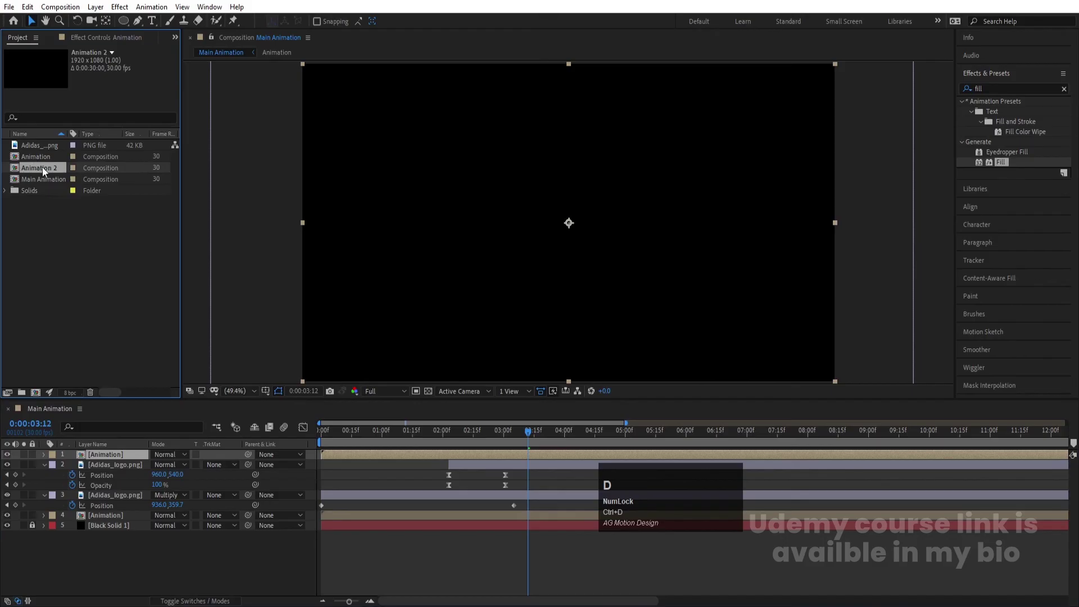
drag(42, 167, 140, 458)
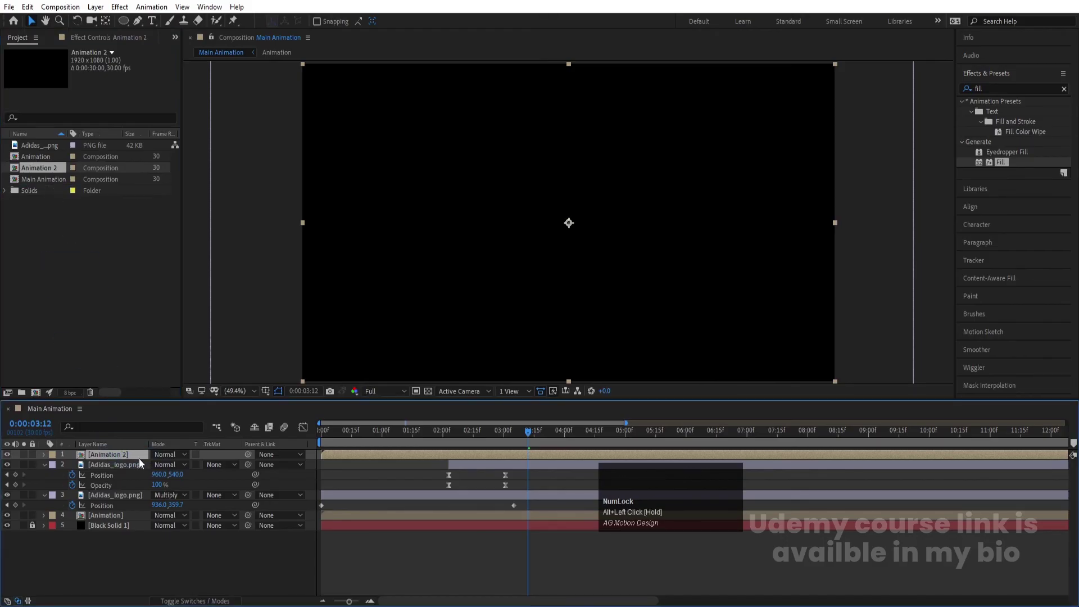
double_click(134, 453)
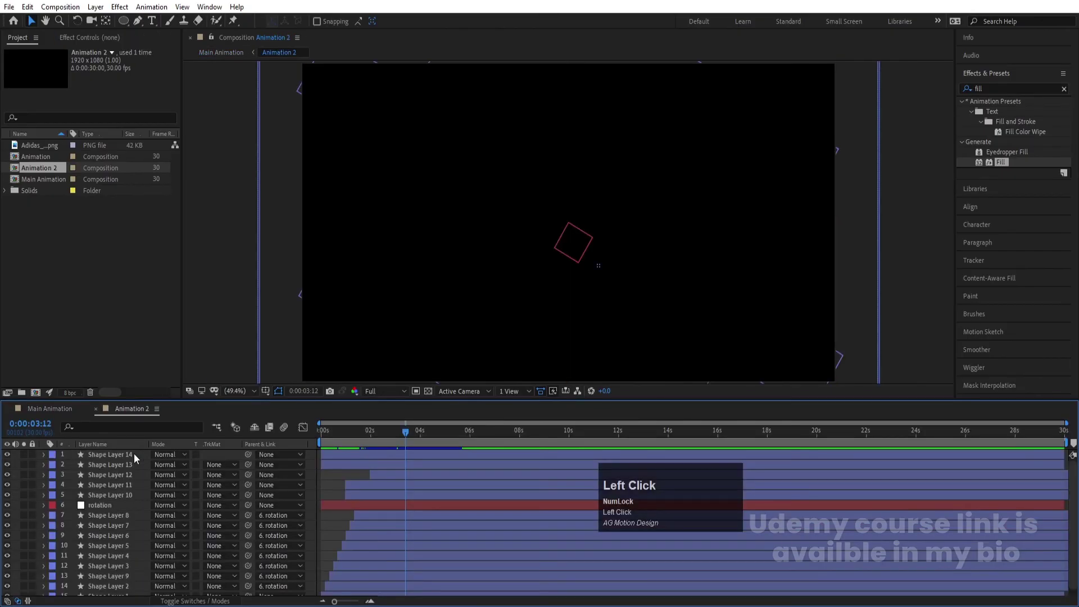
Step: Preview to 0:00:02:03 and delete Shape Layer 12, the big black circle
drag(402, 436, 366, 433)
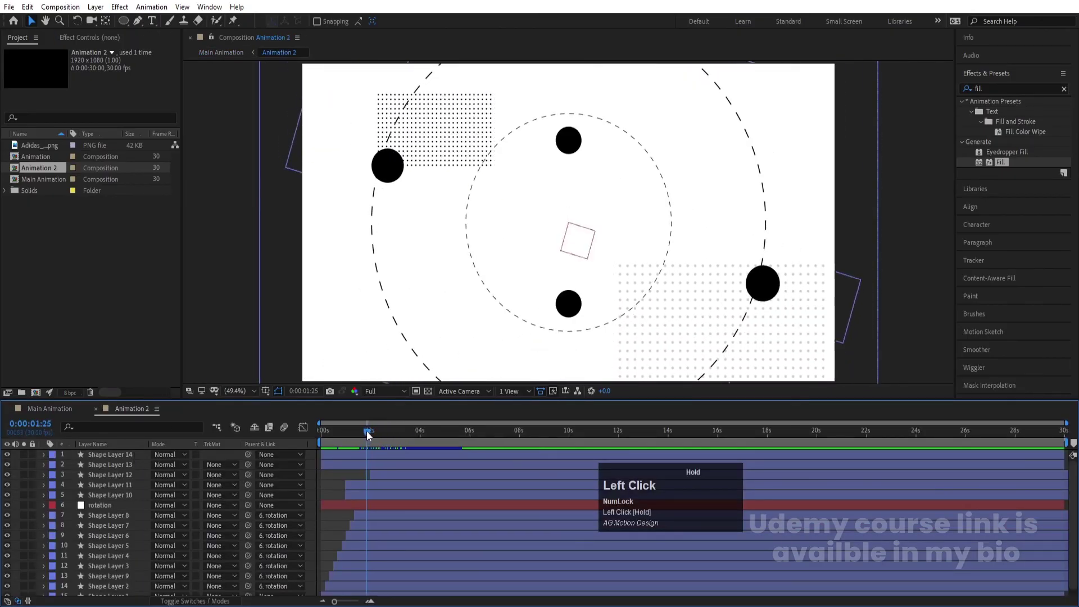
click(354, 454)
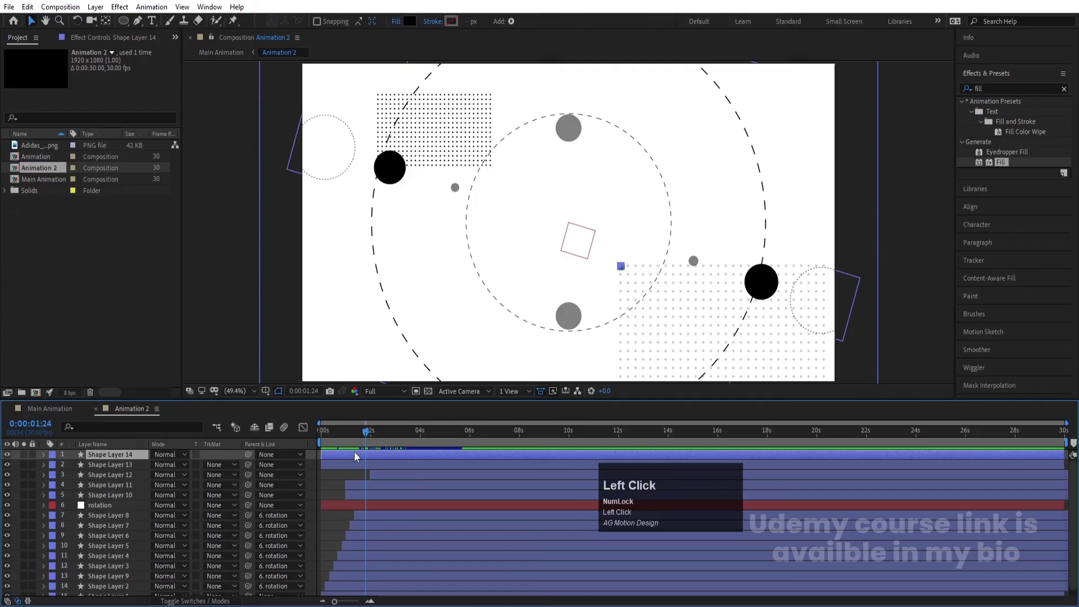
key(space)
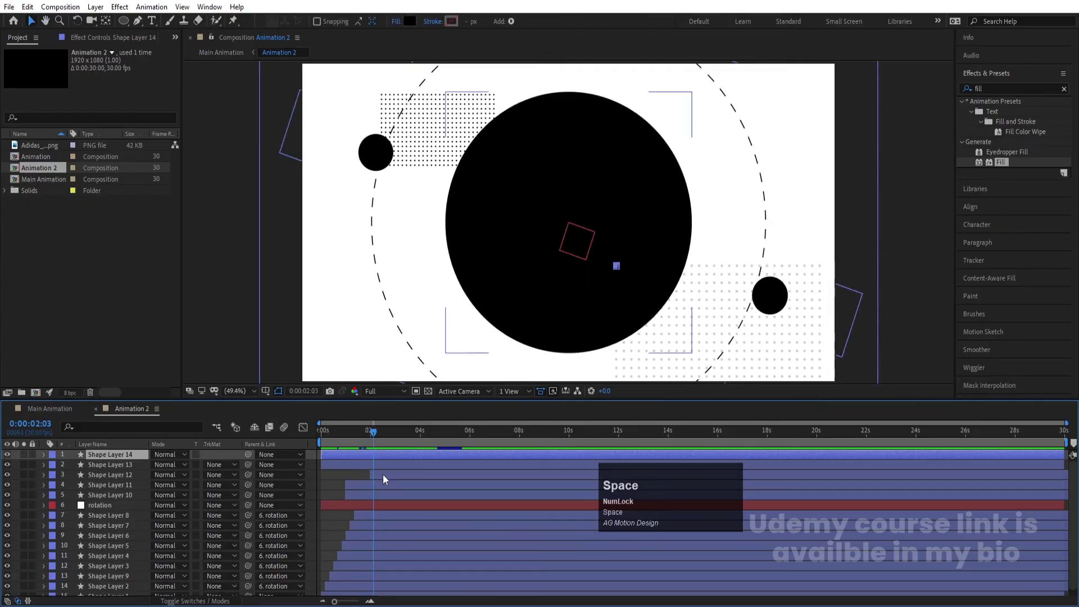
click(382, 474)
key(Delete)
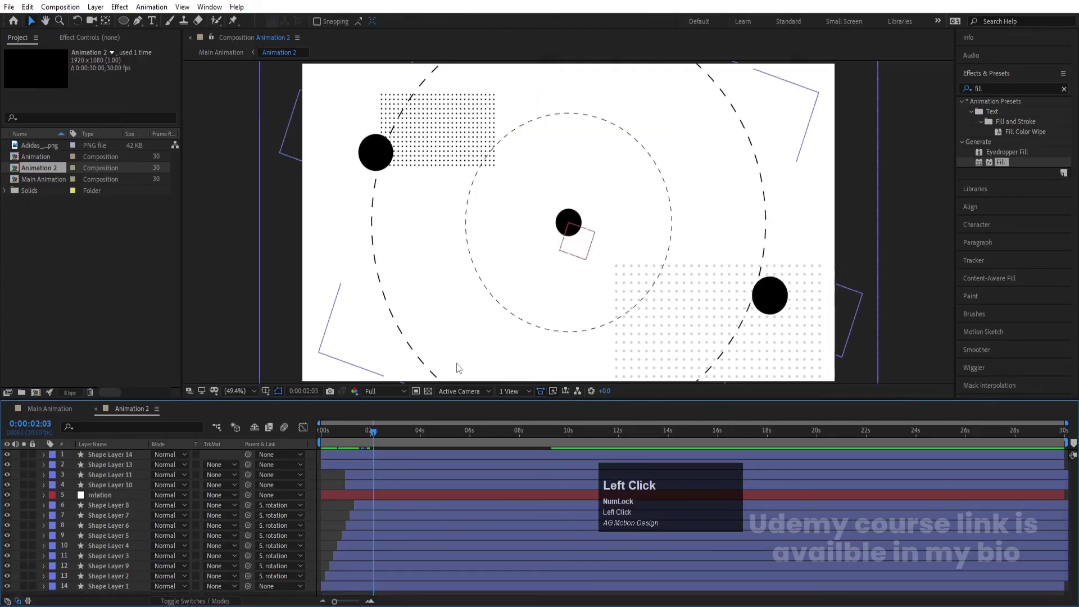
Step: Delete the centre circle Shape Layers 11 and 10, preview, and return to Main Animation
click(354, 478)
shift+click(354, 487)
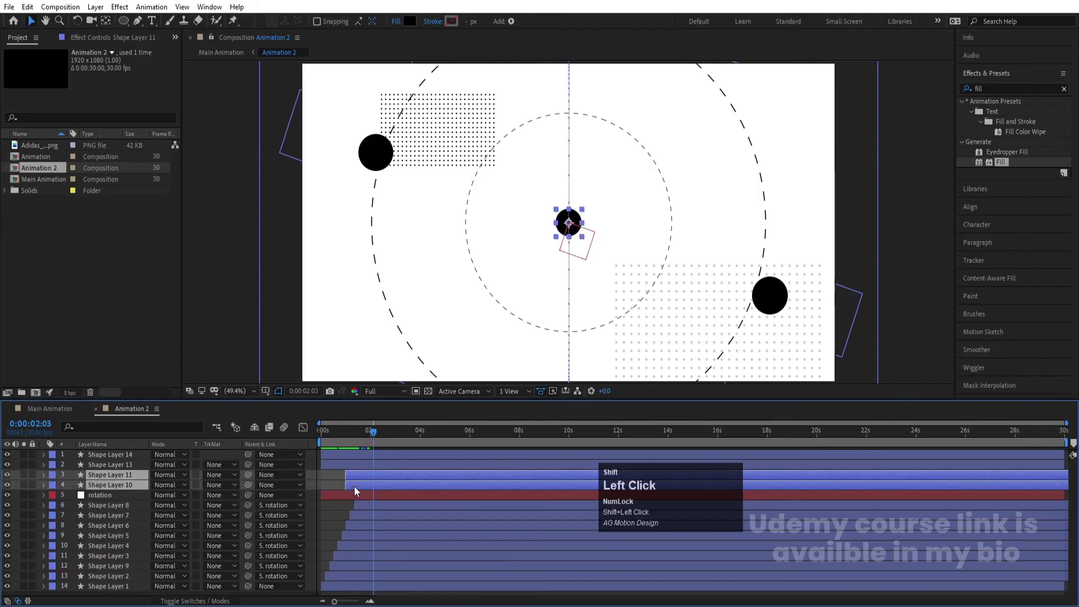
key(Delete)
key(space)
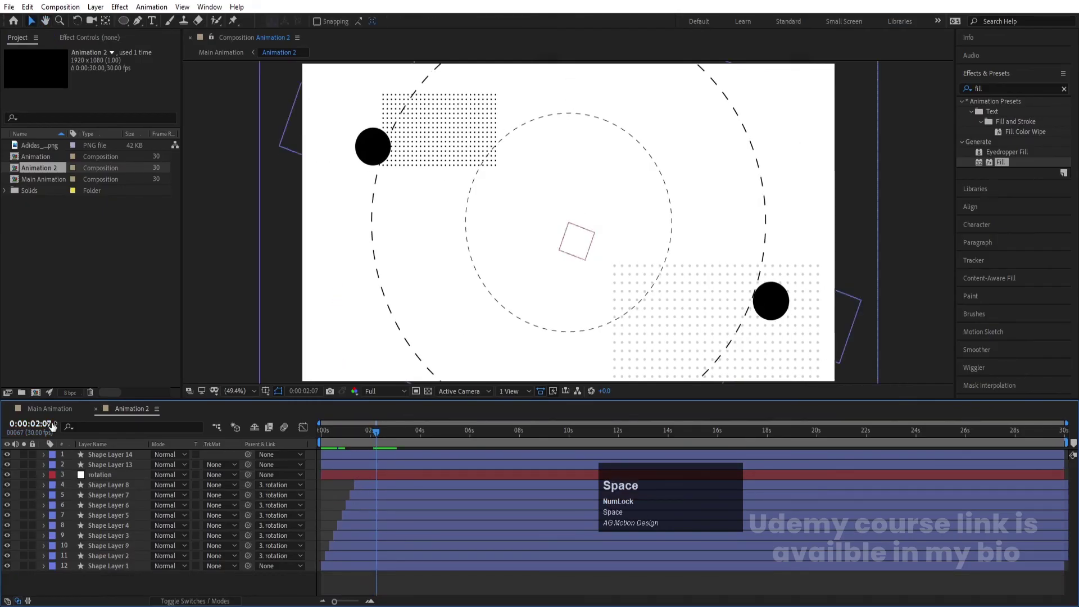
click(50, 408)
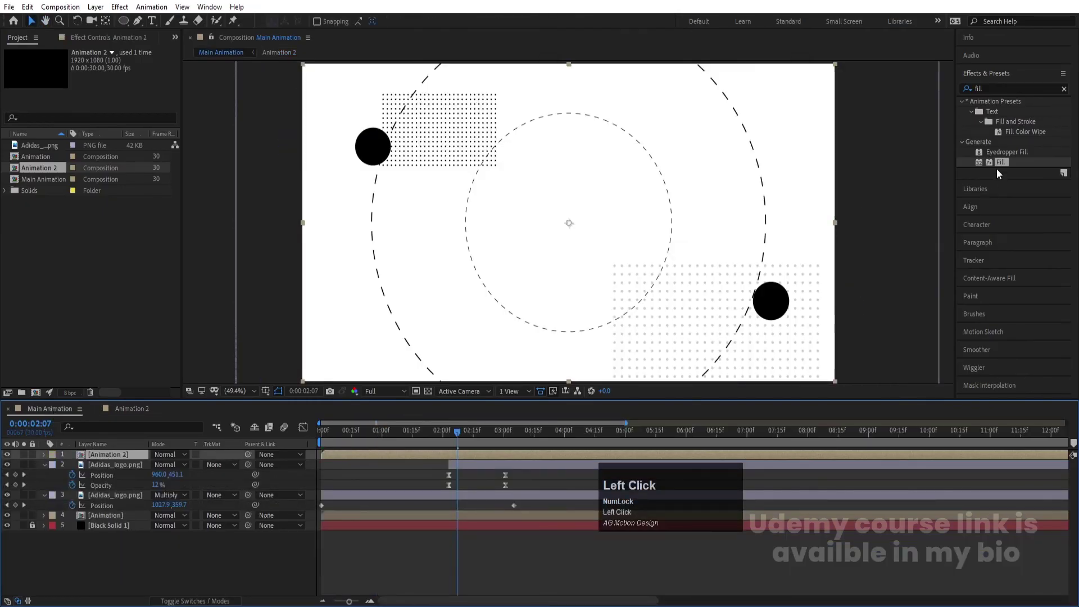
Step: Give Animation 2 a Tint with swapped colours, move it below the top logo, and hide it
click(994, 89)
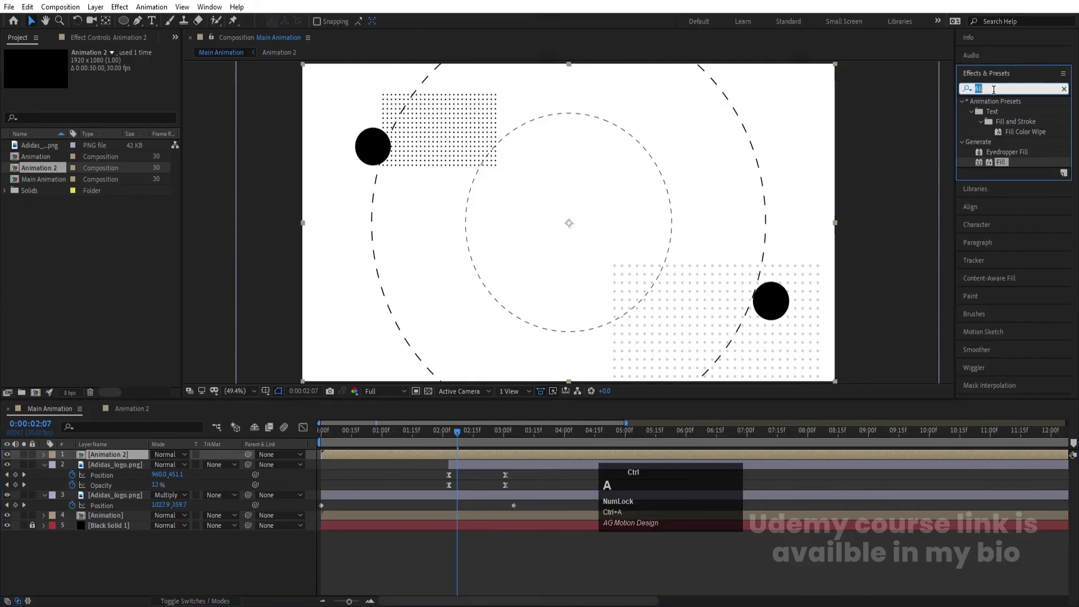
text(tint)
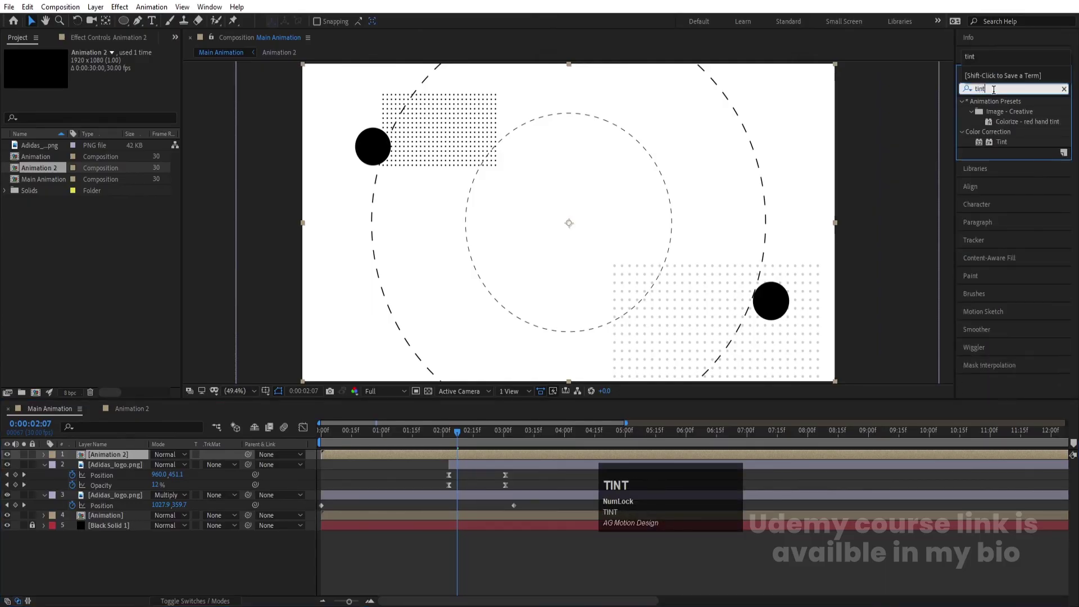
double_click(1002, 143)
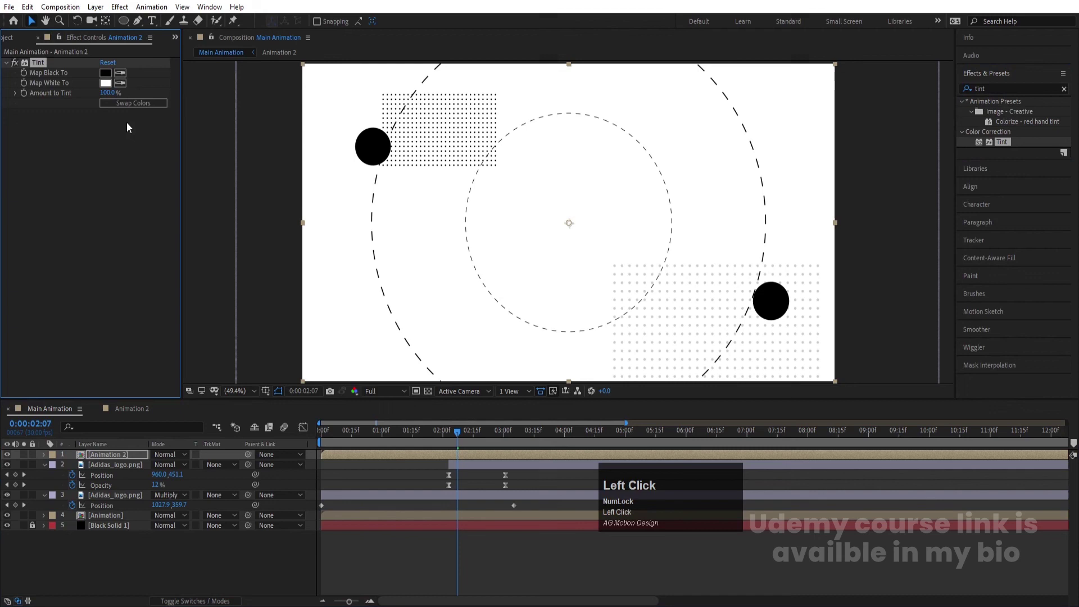
click(141, 103)
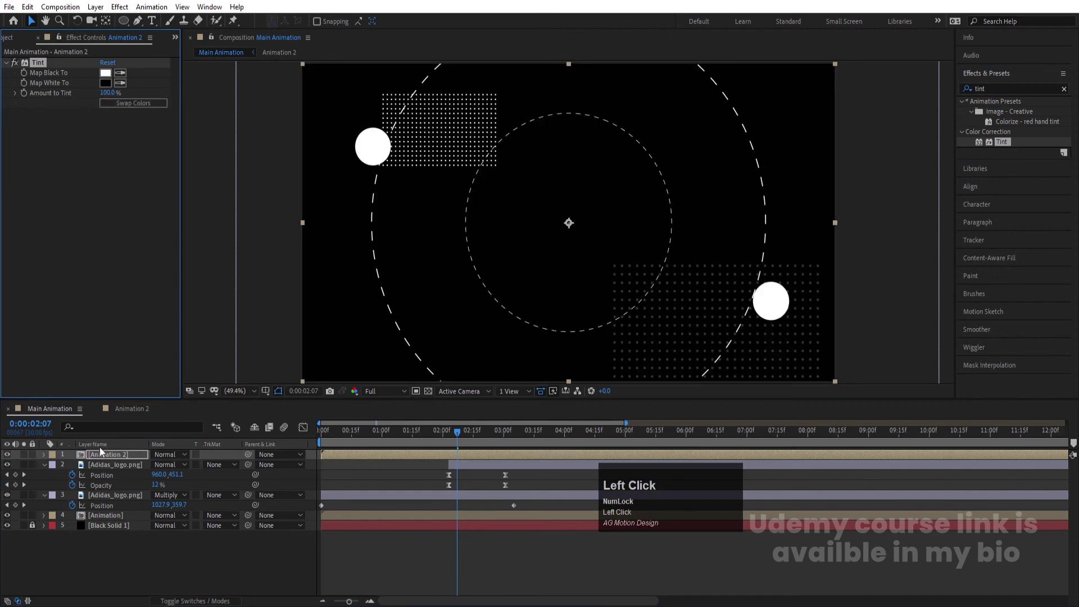
drag(108, 456, 125, 484)
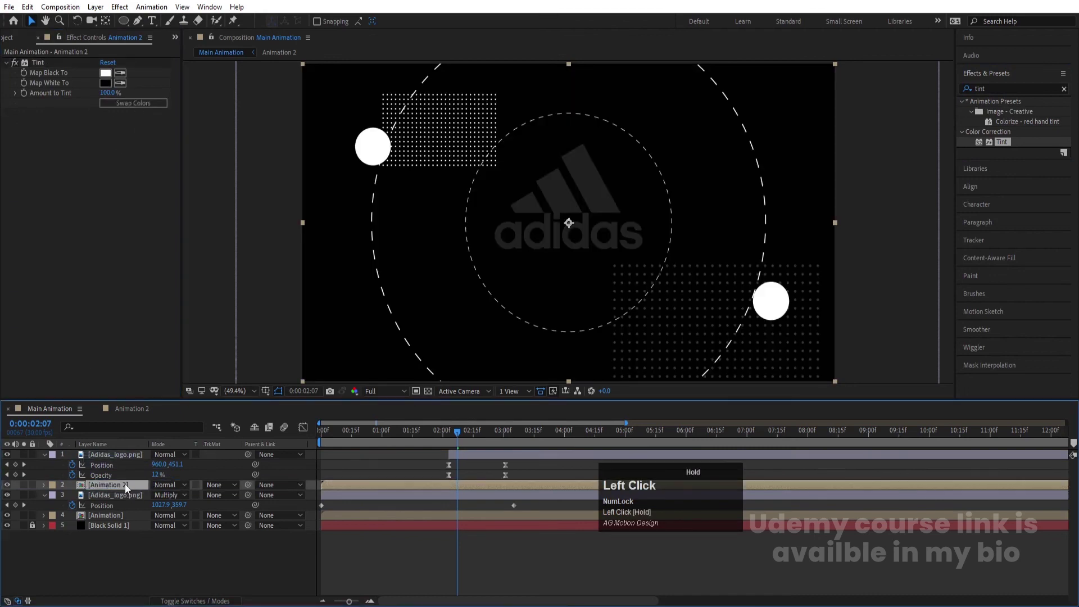
click(8, 485)
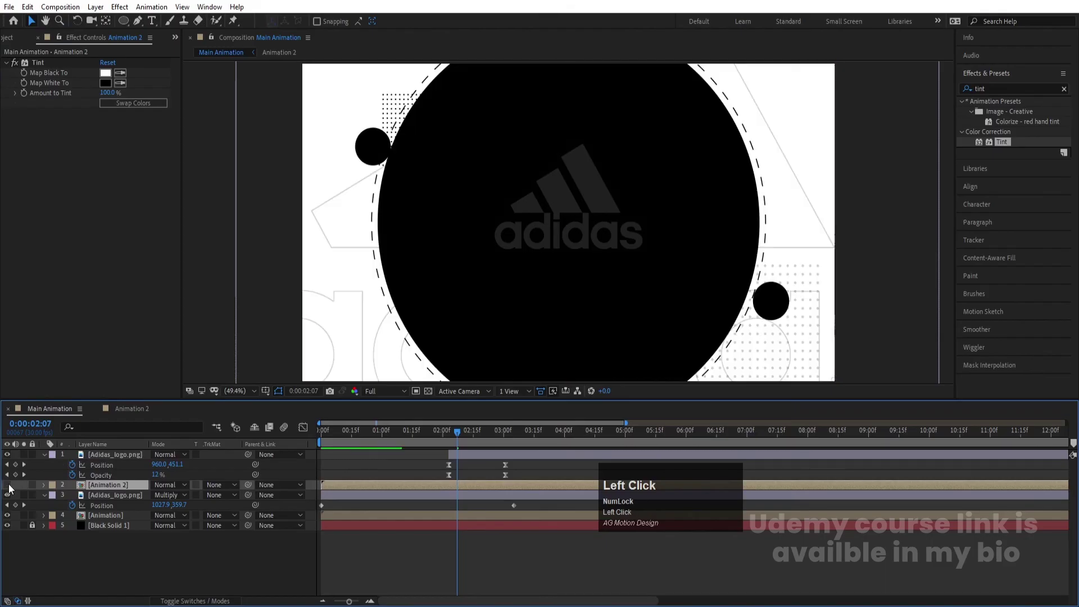
key(space)
Step: Trim Animation 2 to begin at 02:08 and turn its visibility back on
drag(453, 436, 324, 442)
key(space)
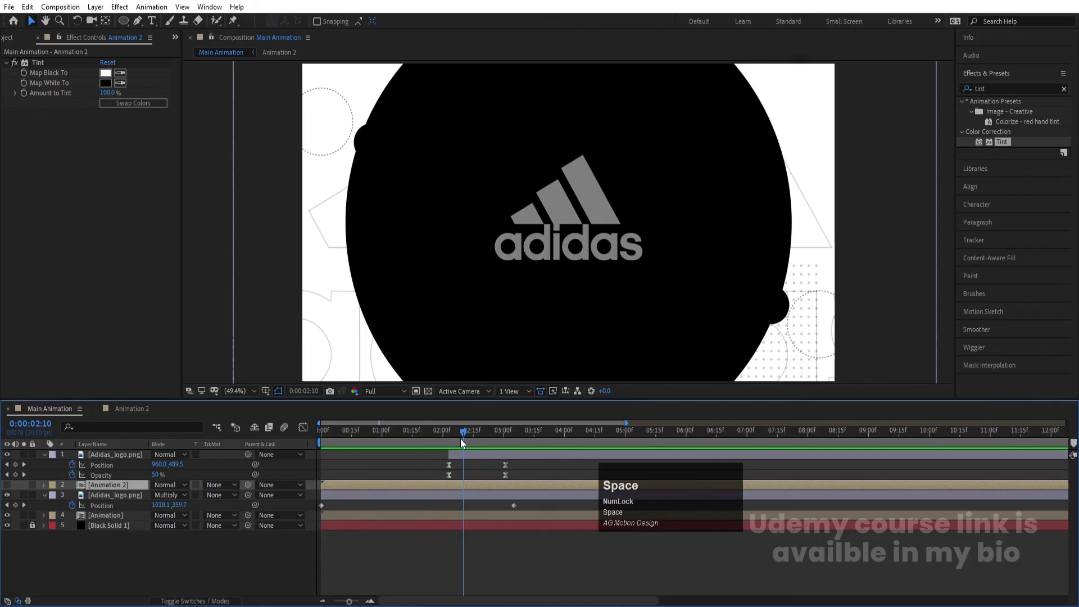
click(458, 437)
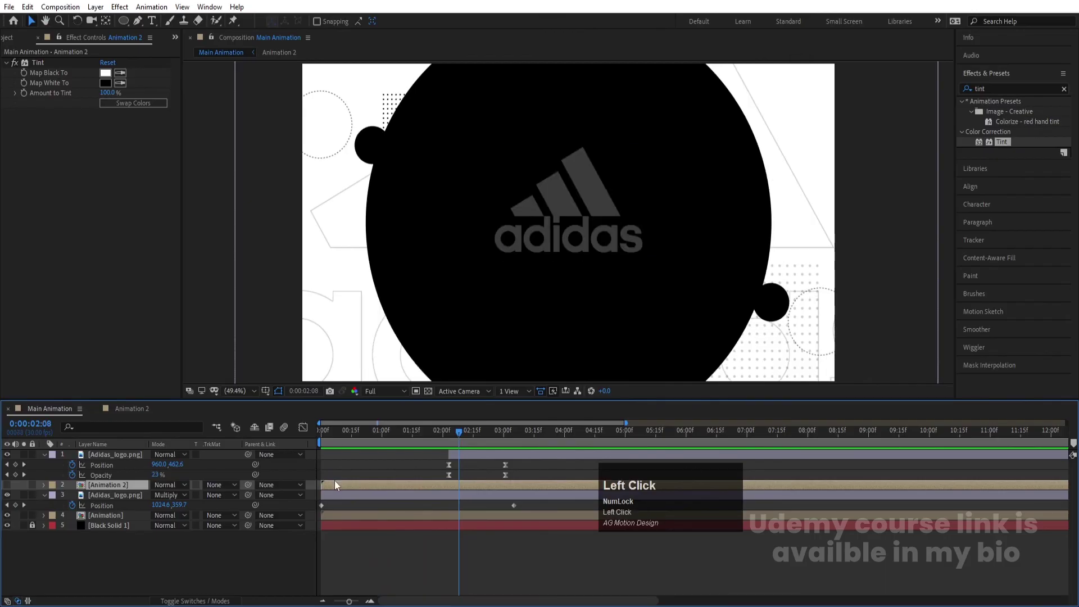
key(alt+bracketleft)
click(7, 484)
key(space)
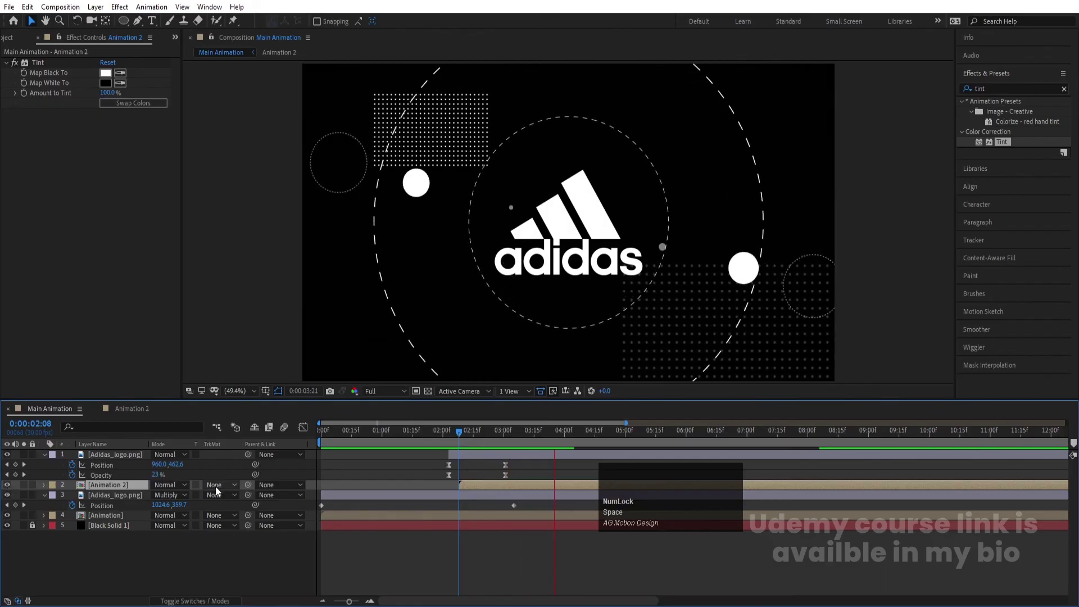
Step: Shift Animation 2 so it starts at 02:03 and preview the timing
click(435, 434)
click(370, 433)
key(space)
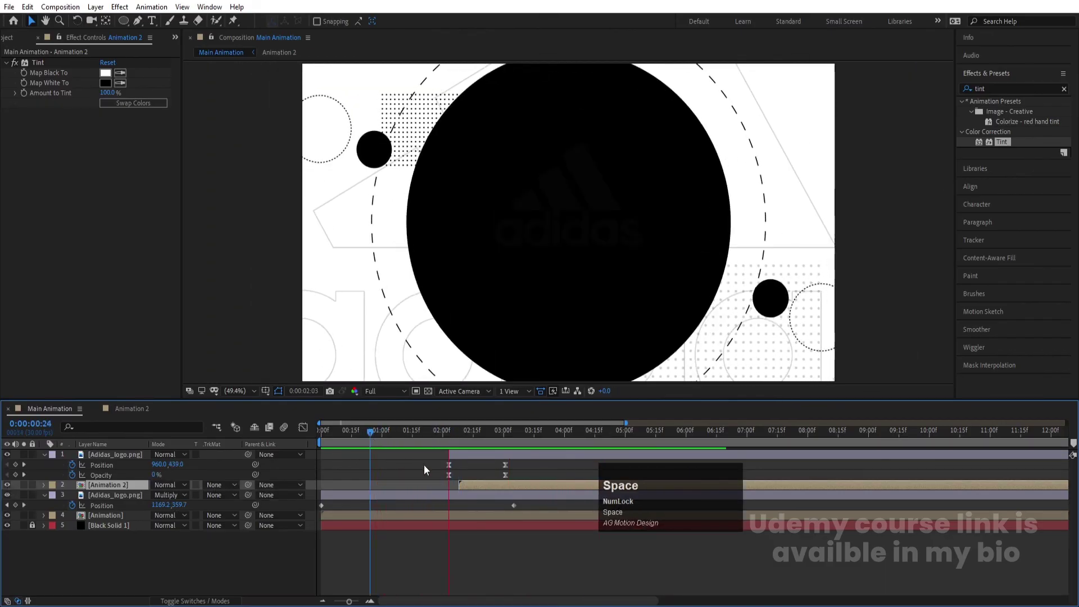
key(bracketleft)
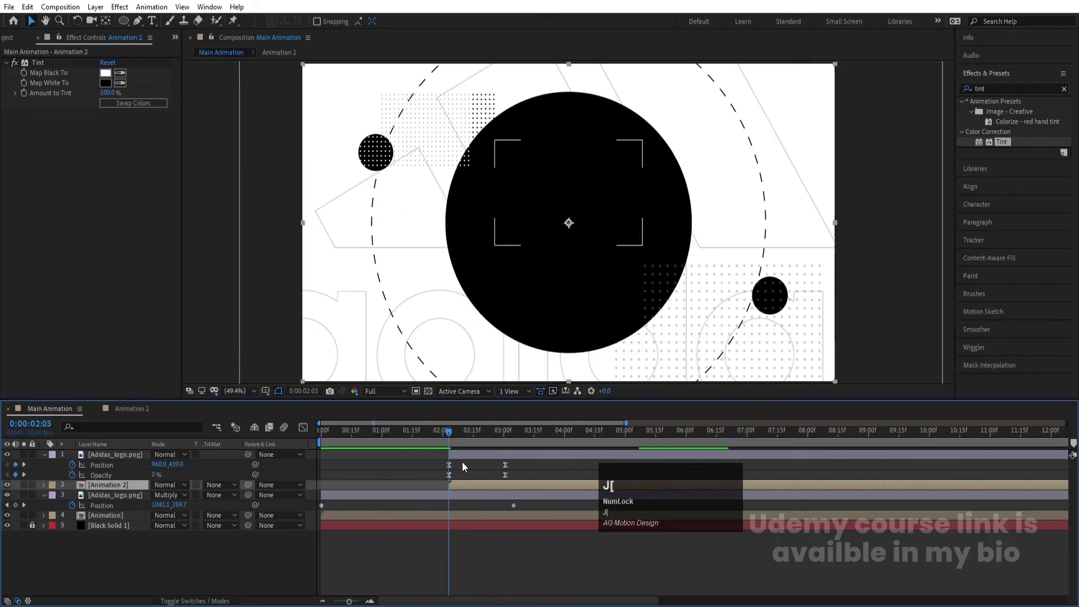
key(space)
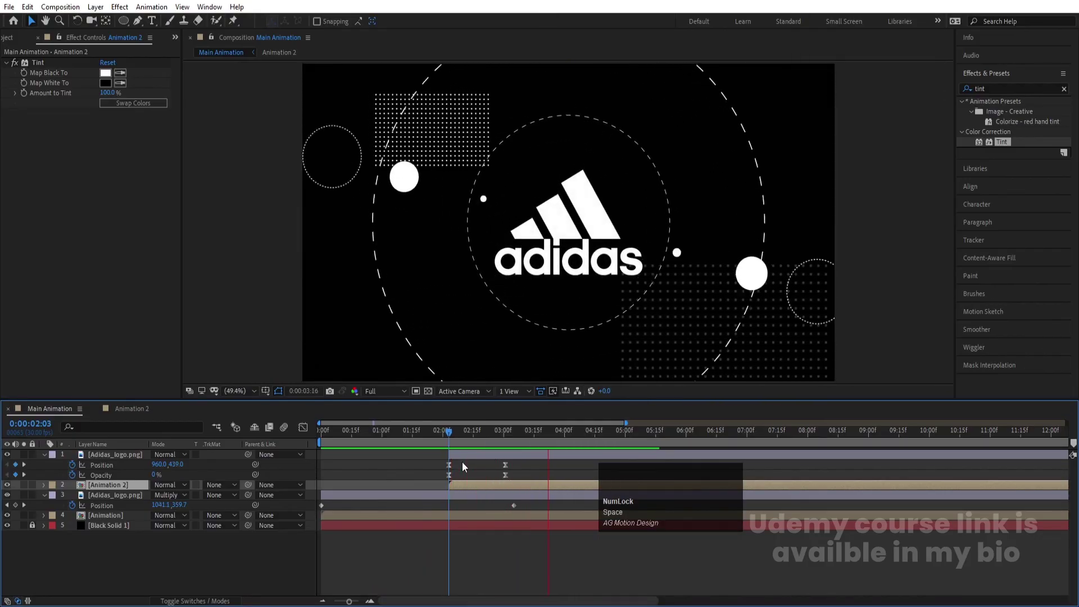
key(space)
Step: Lower Animation 2's opacity to 33% and preview the faint shapes behind the logo
key(t)
drag(163, 495, 145, 493)
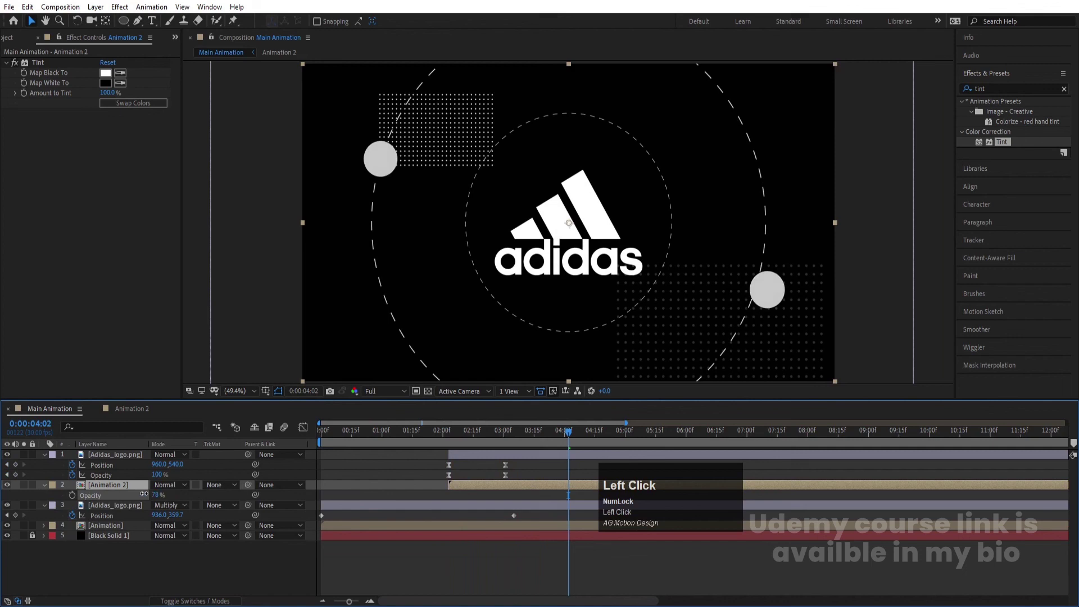
key(space)
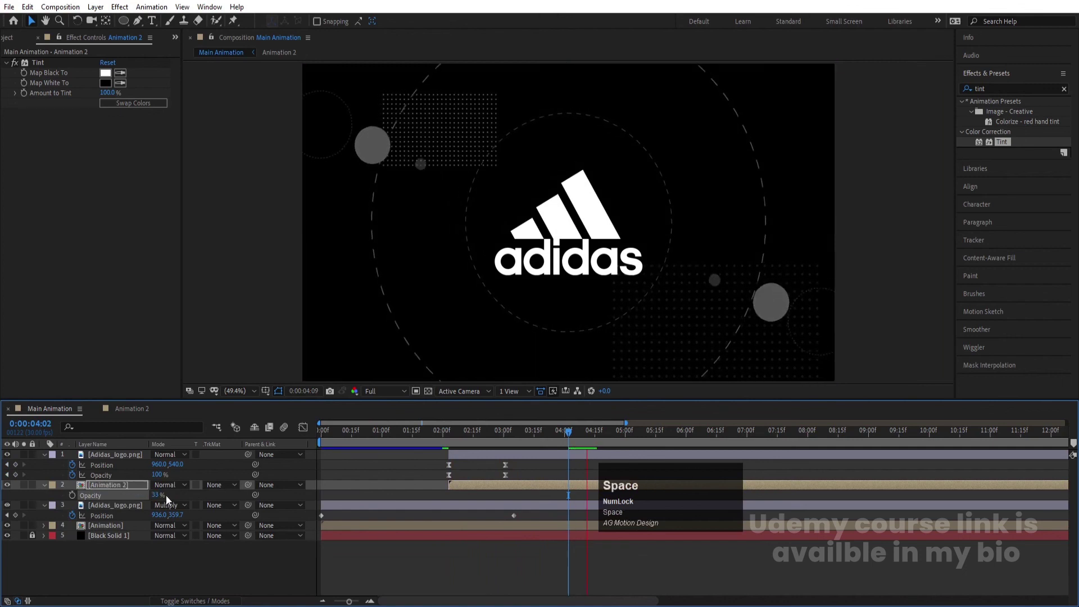
click(322, 432)
key(space)
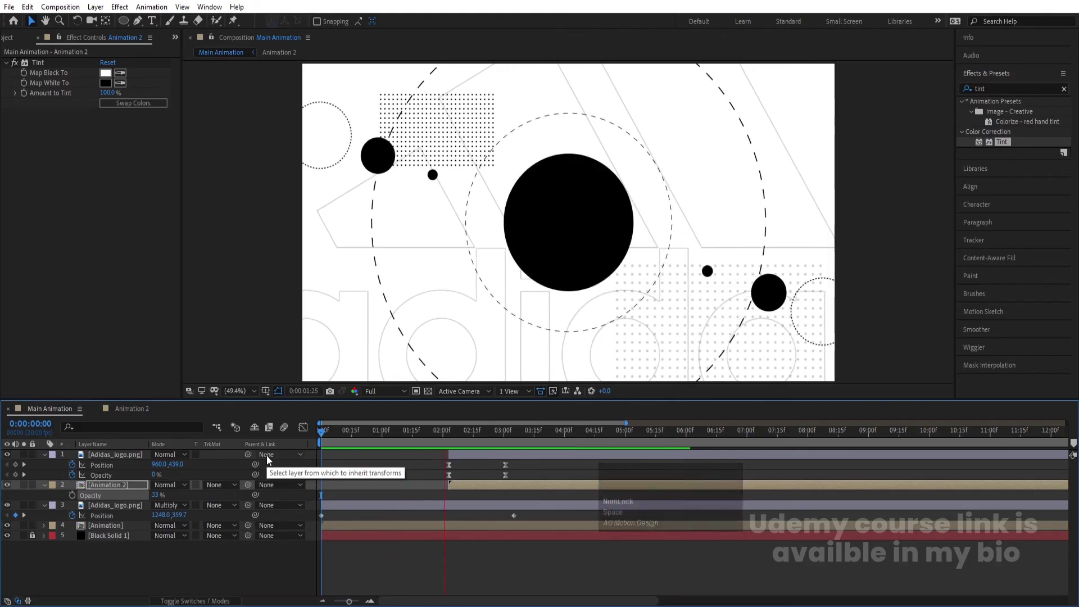
key(space)
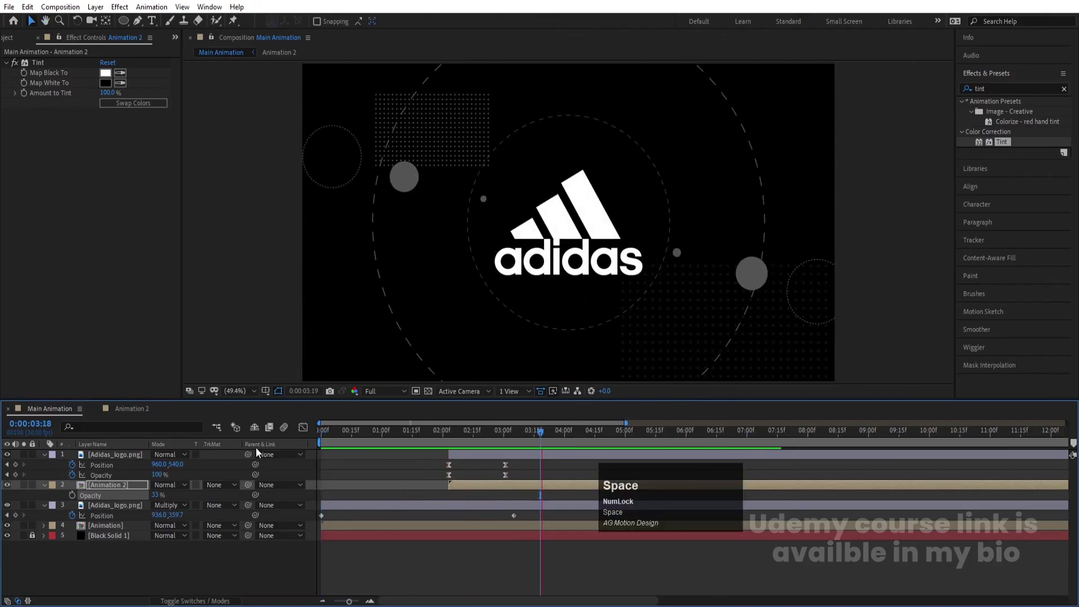
click(235, 567)
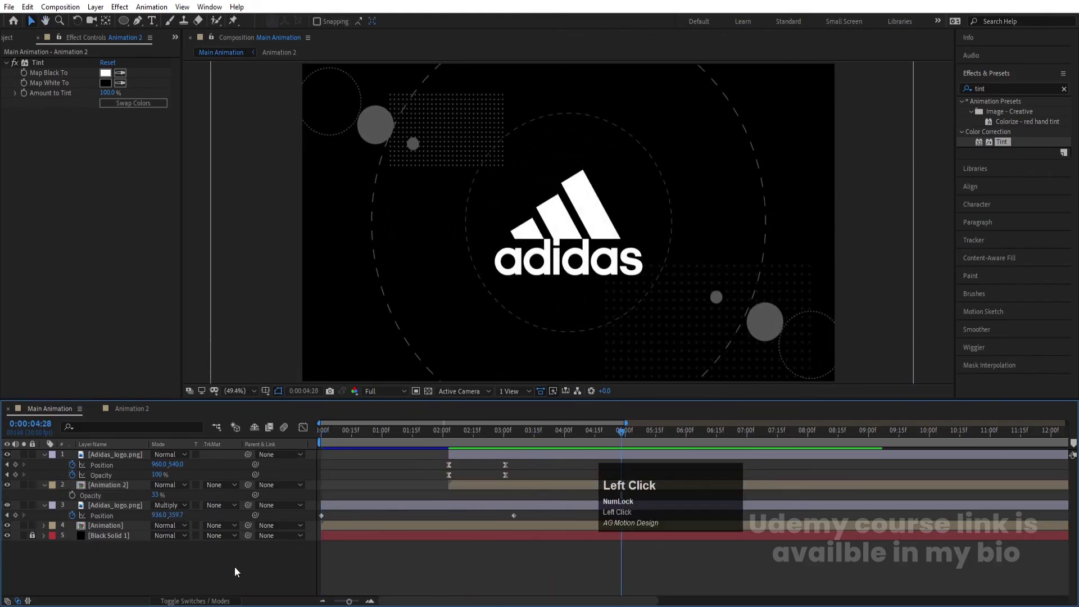
Step: Add a new Null Object layer, Null 2, to the composition
key(u)
right_click(156, 544)
click(181, 415)
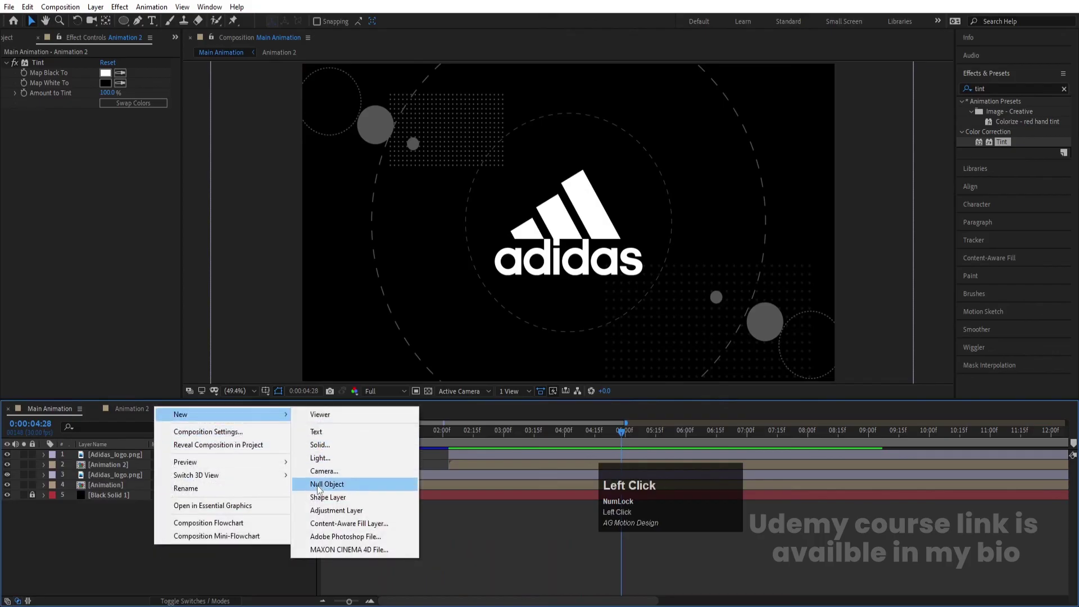
click(326, 484)
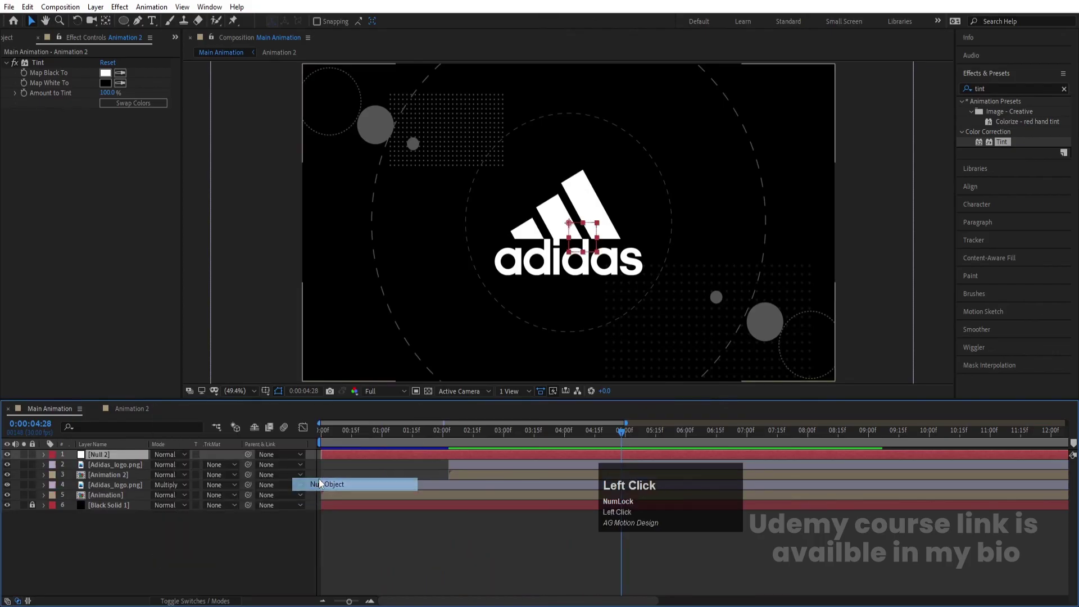
Step: Parent the Adidas_logo.png and Animation layers 2–5 to Null 2
click(95, 463)
shift+click(99, 491)
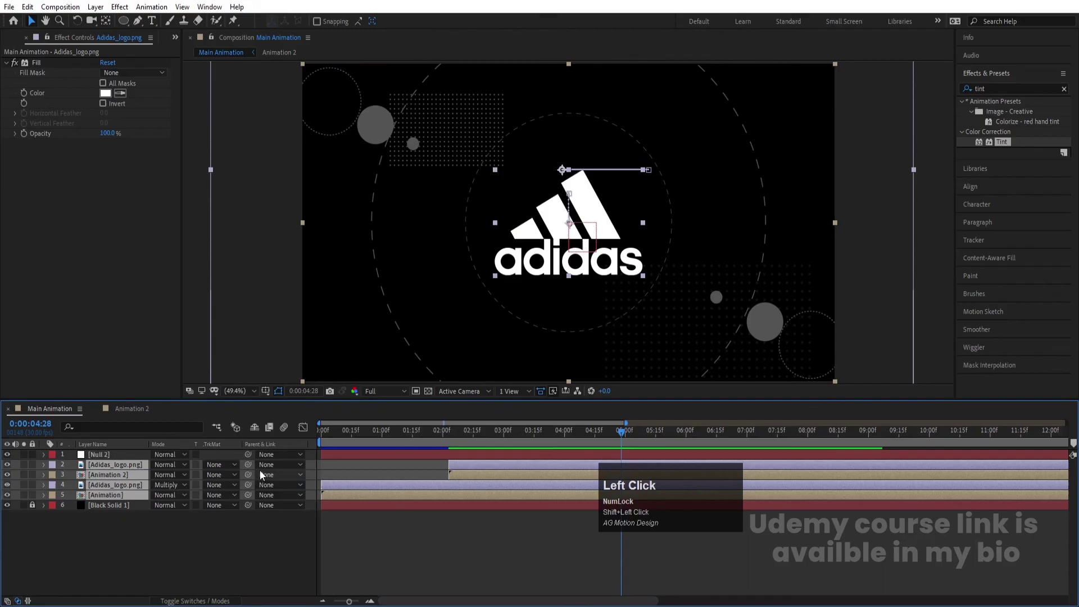
drag(246, 461, 109, 456)
click(143, 456)
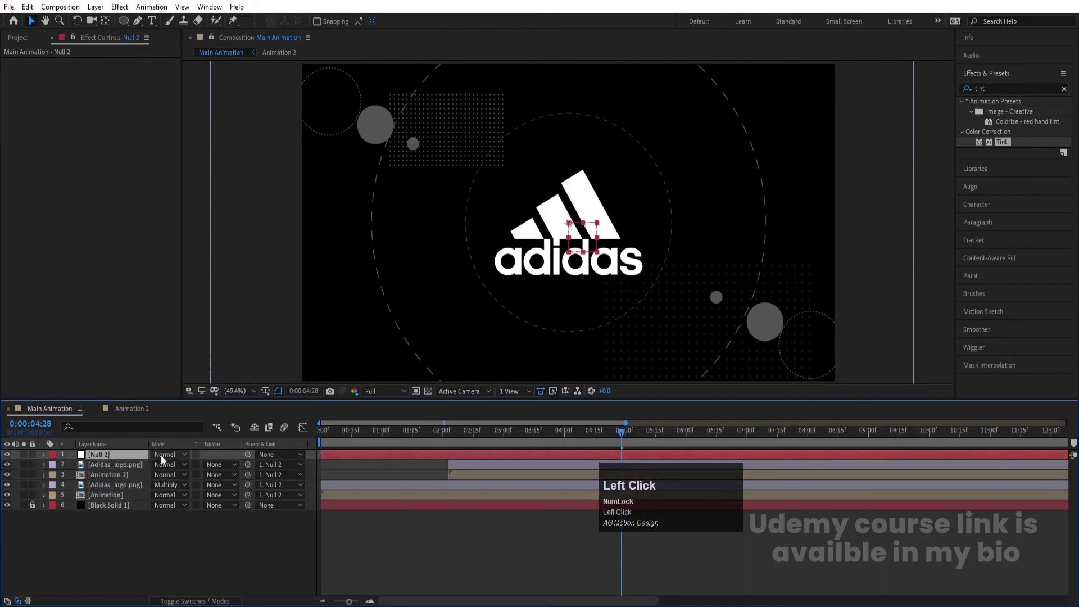
Step: Keyframe Null 2's Scale at 110% at the start of the timeline
drag(356, 438, 179, 449)
key(s)
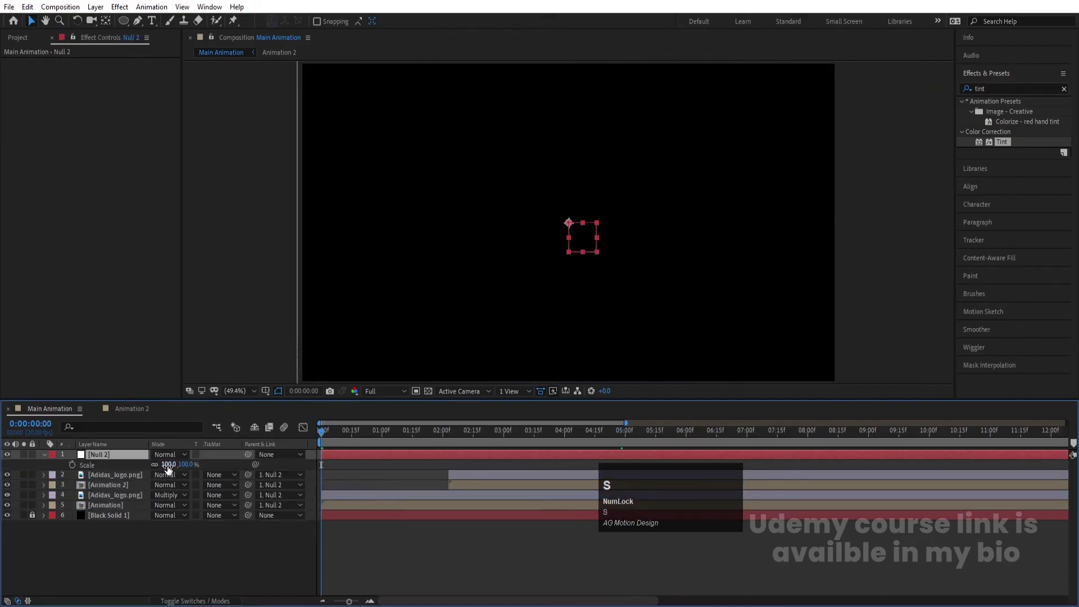
click(168, 465)
text(110)
key(Return)
Step: Add a Null 2 Scale keyframe of 90% at 06:03
key(space)
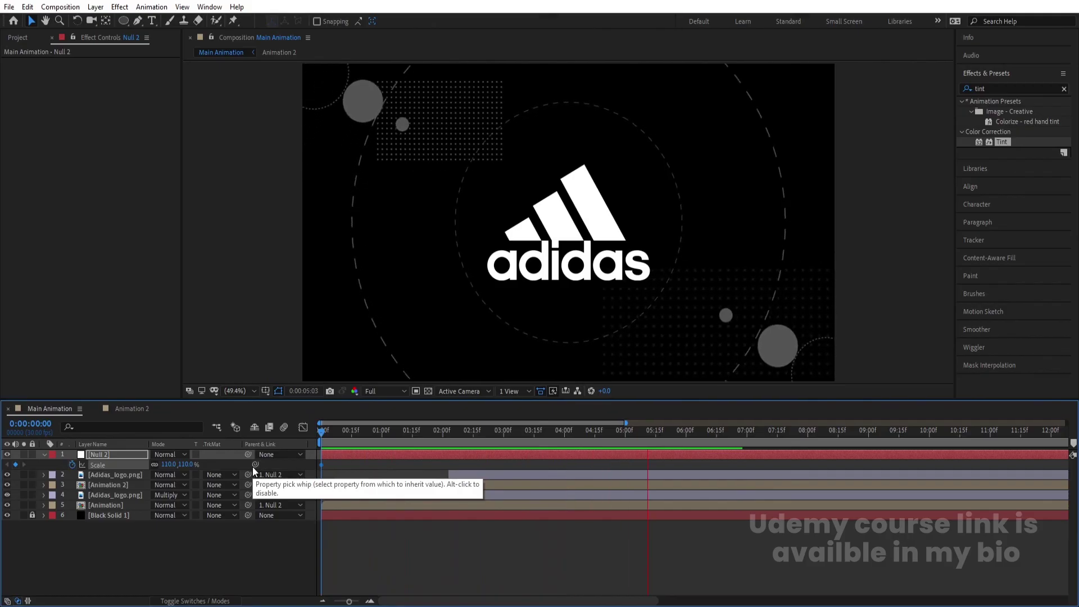
key(space)
click(170, 464)
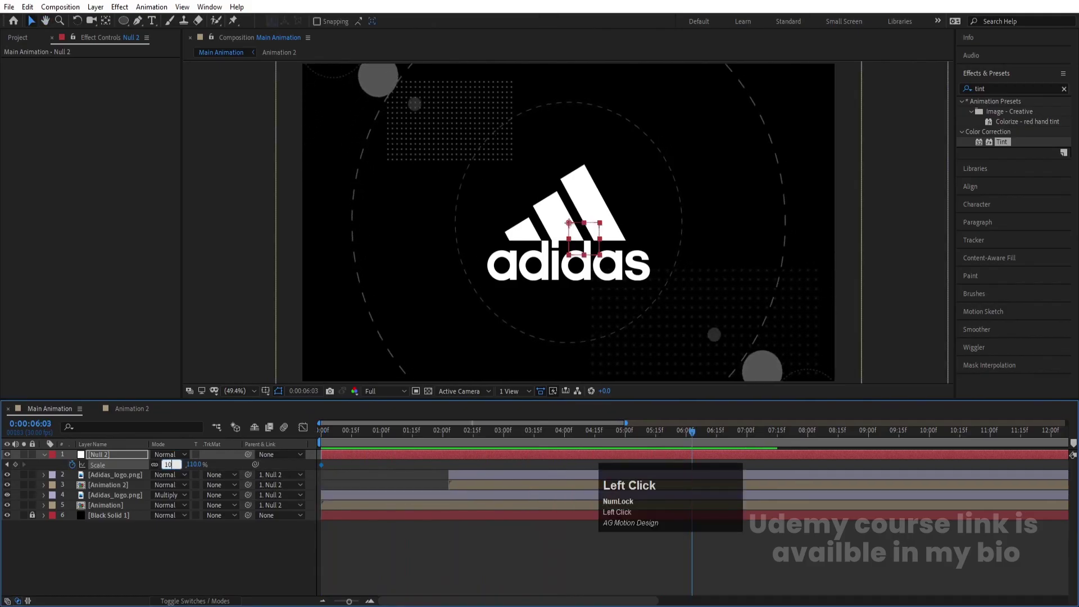
text(90)
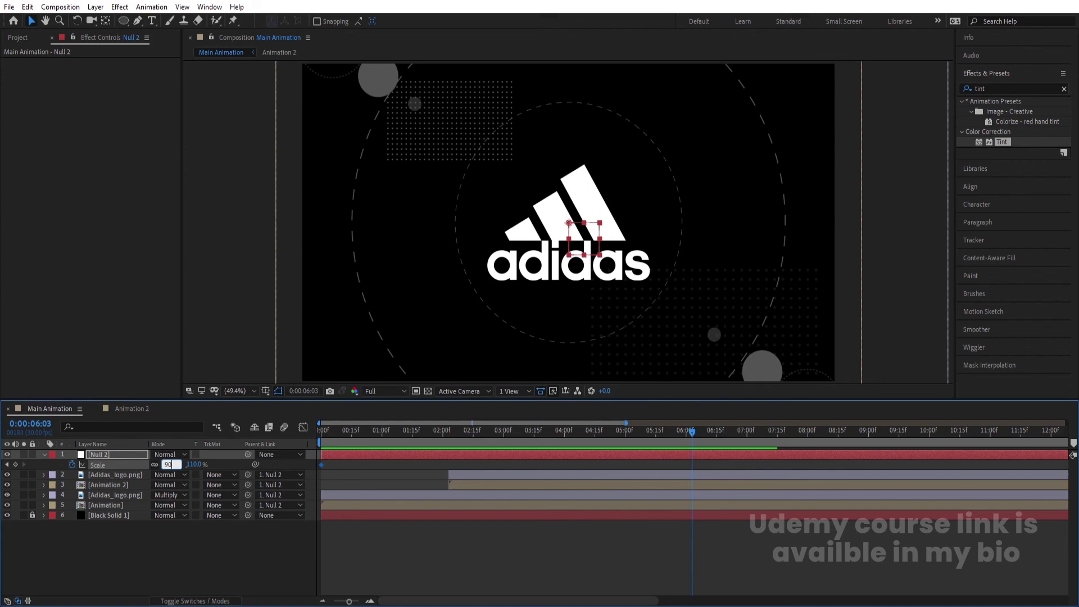
key(Return)
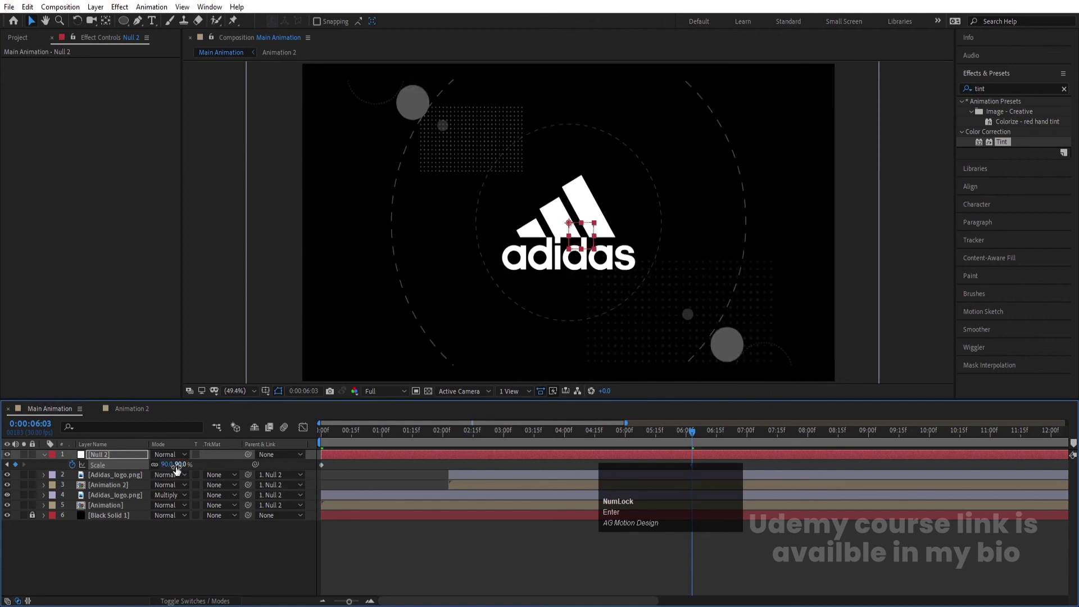